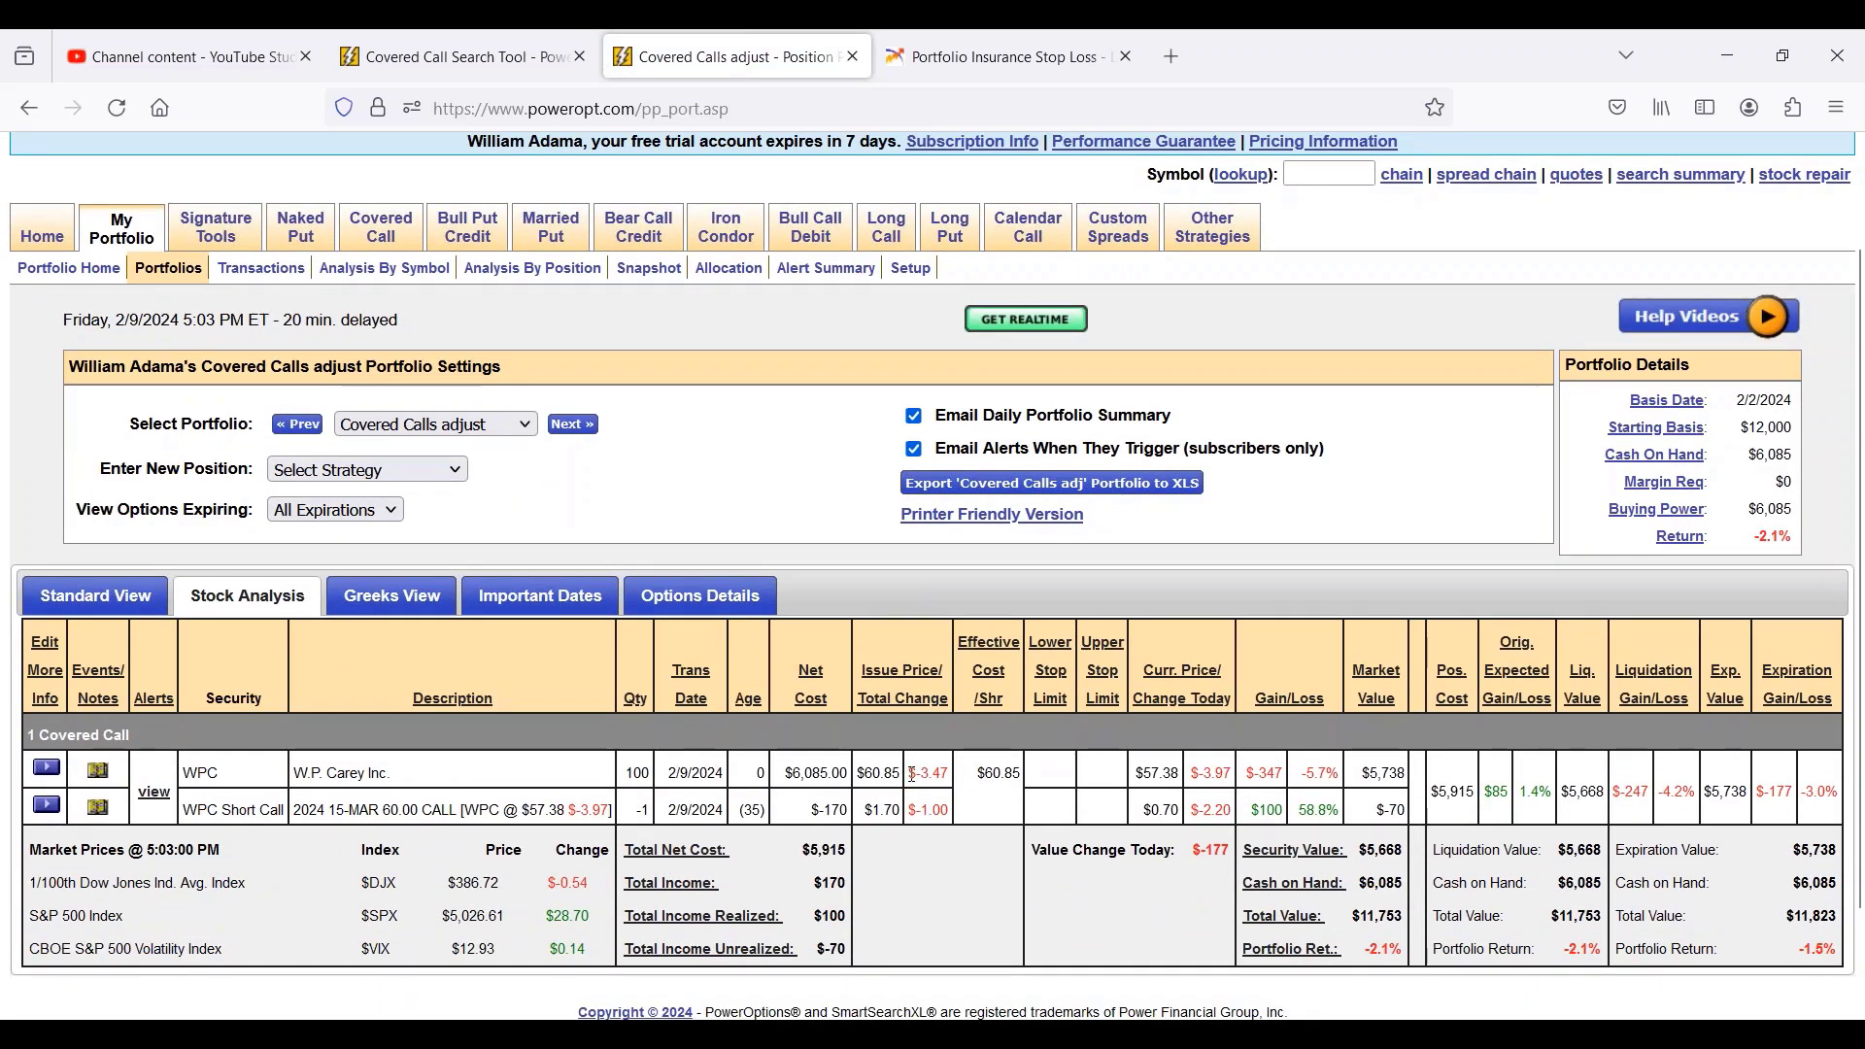
- Examine the WPC stock's price change and loss, the short call's strike and issue price, and the original expected gain
drag(908, 773, 967, 783)
drag(1135, 774, 1186, 775)
drag(855, 774, 918, 774)
click(936, 857)
drag(385, 812, 520, 810)
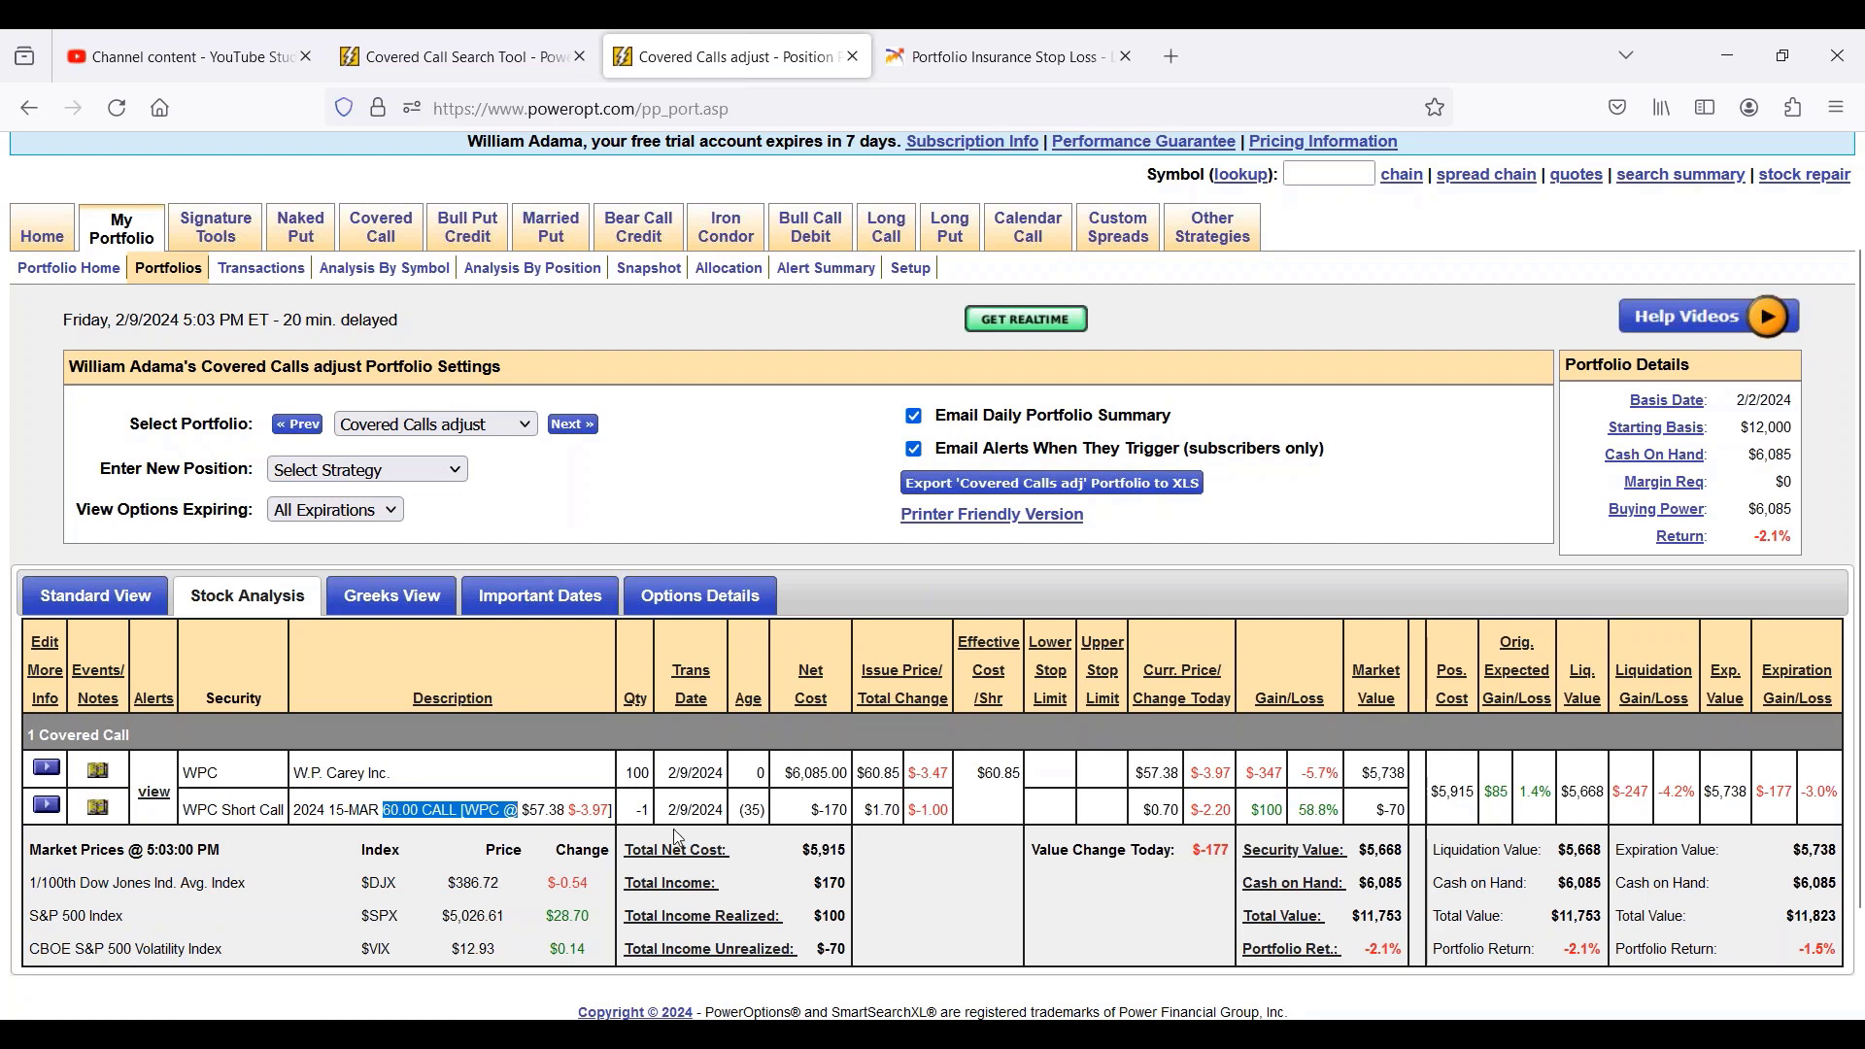
drag(865, 812, 913, 818)
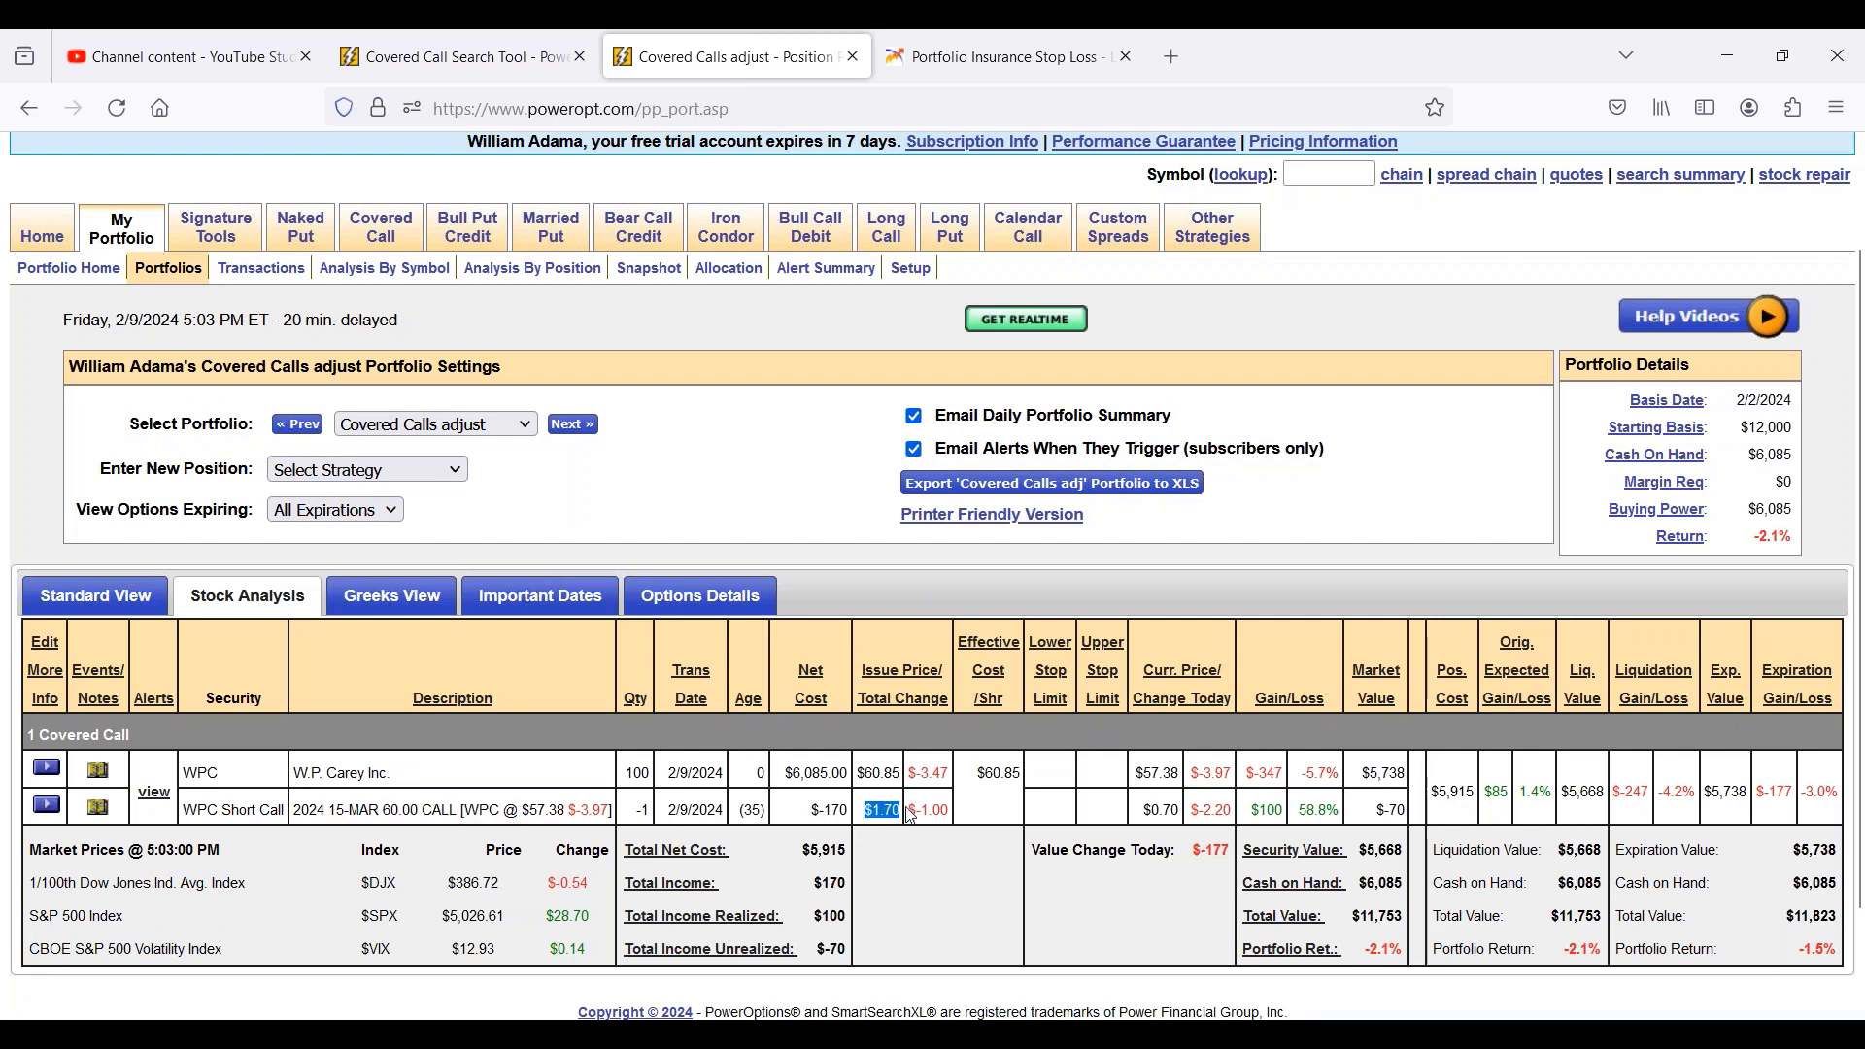
drag(1502, 792, 1560, 800)
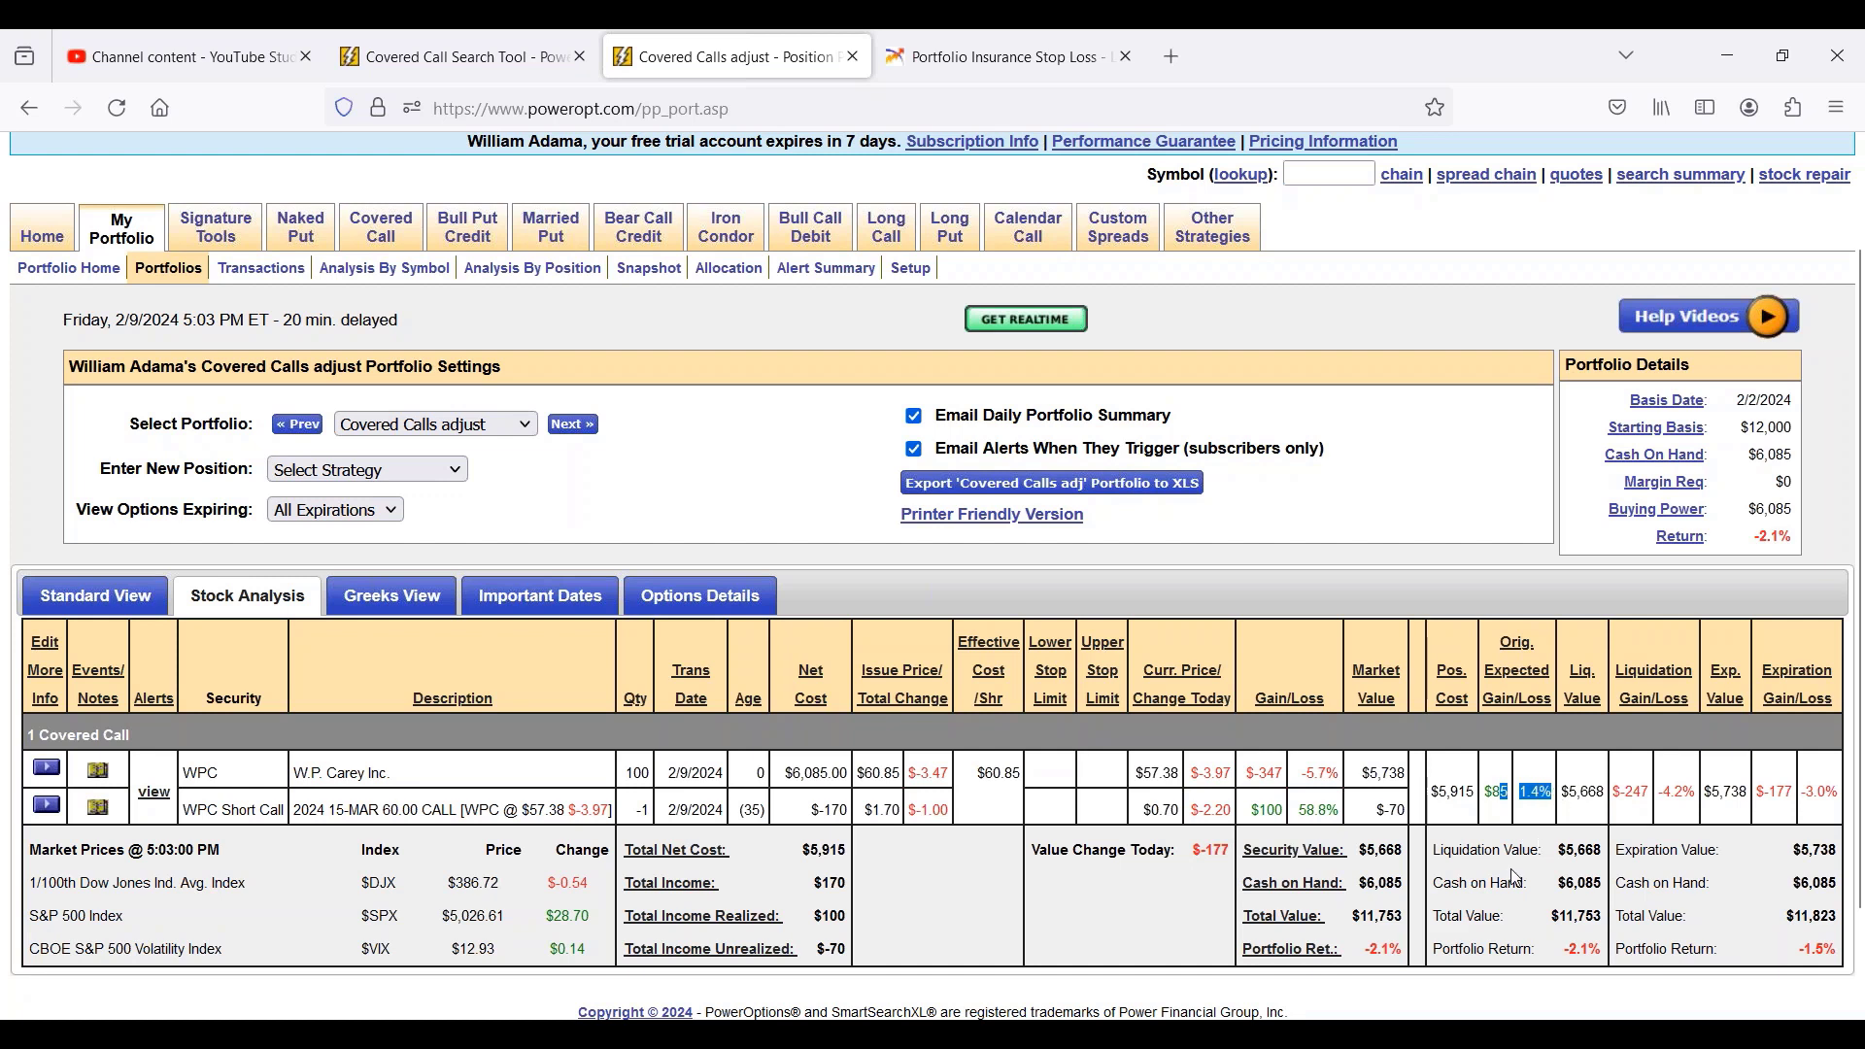
drag(1300, 774, 1343, 777)
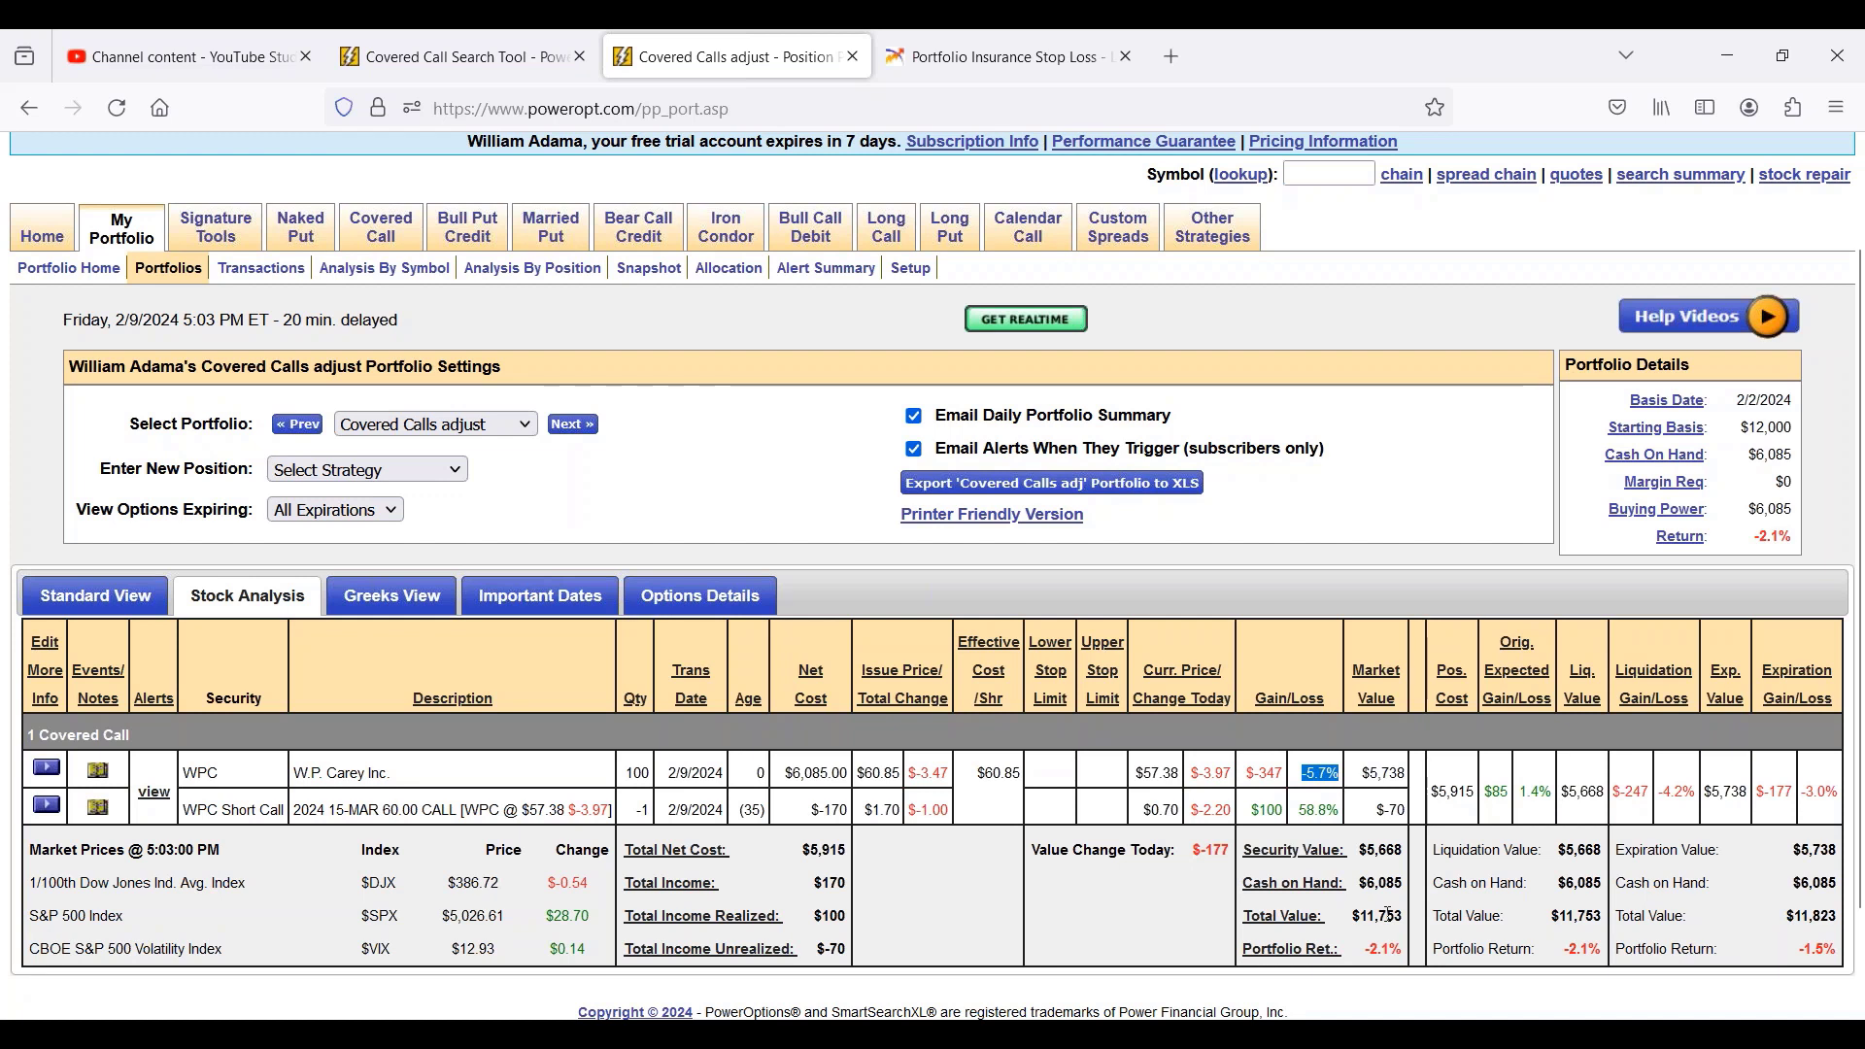
- Examine the WPC covered call's liquidation and expiration gain/loss percentages alongside the stock's current price and the call premium
click(1667, 797)
drag(1667, 797, 1700, 796)
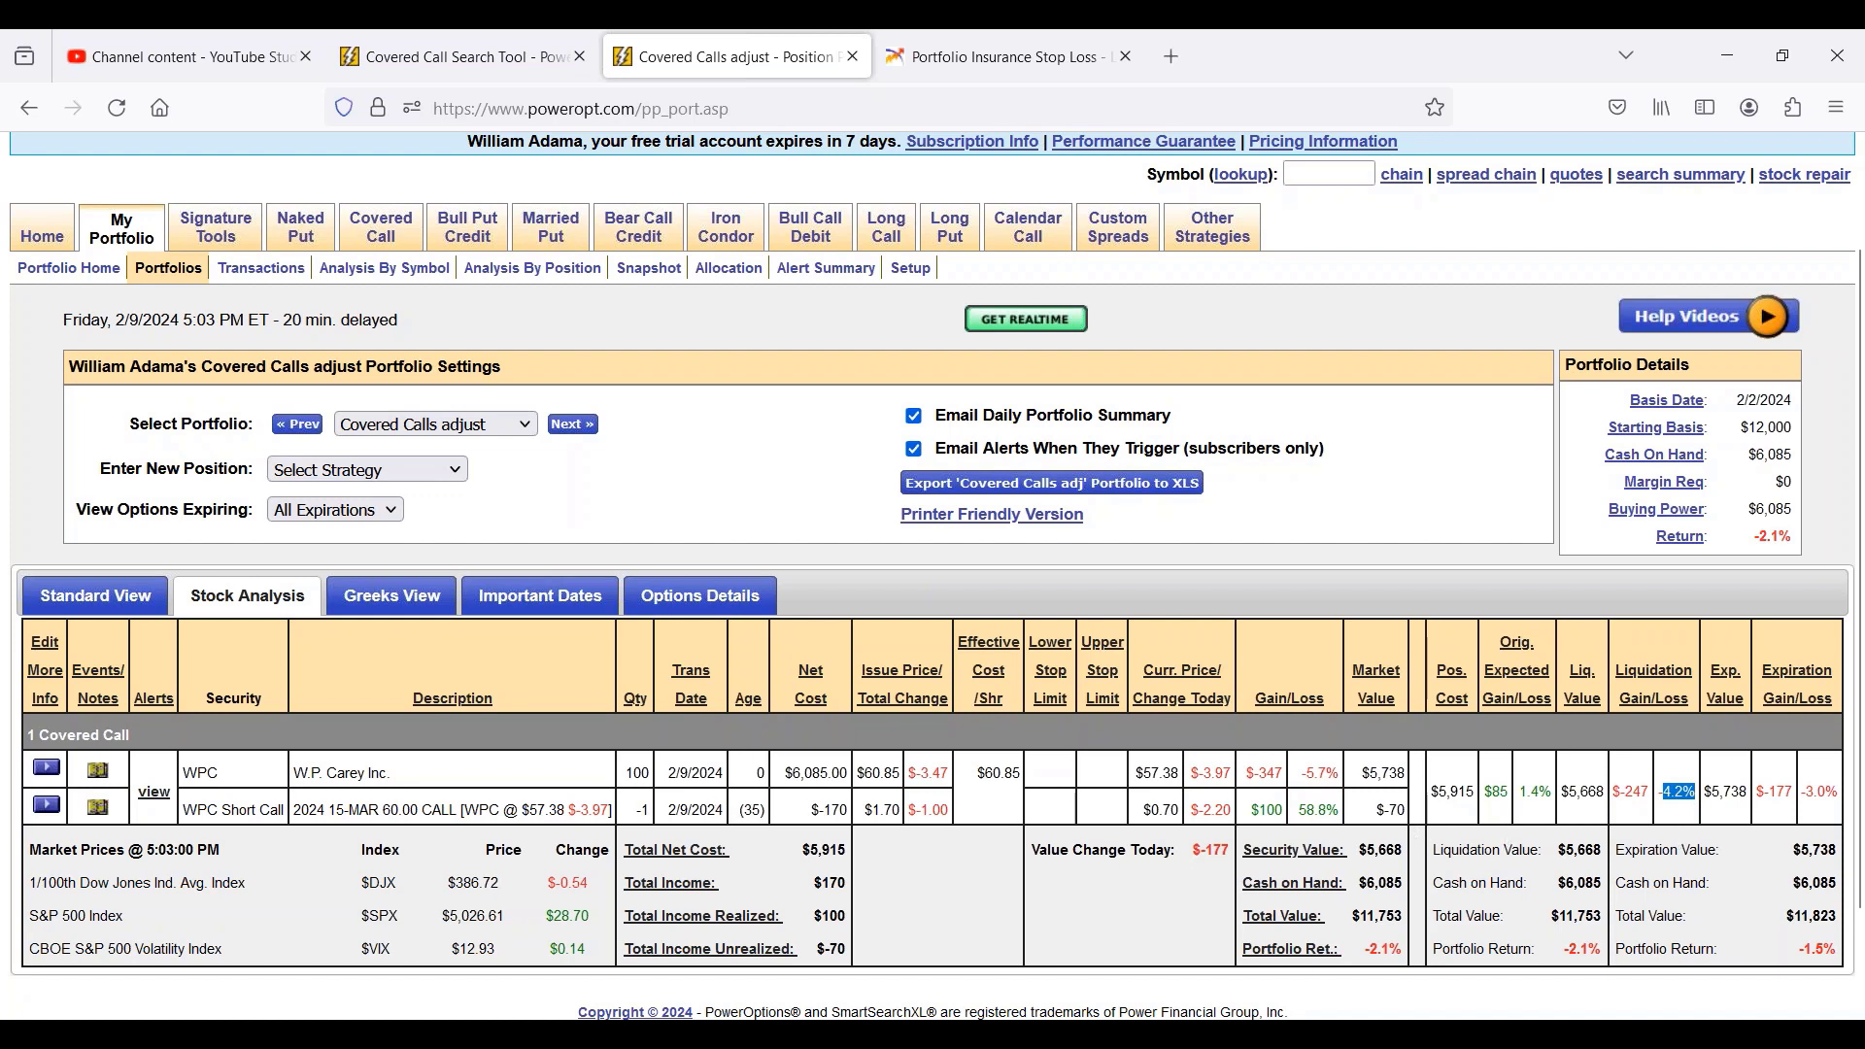
drag(733, 812, 777, 814)
drag(1143, 773, 1180, 774)
drag(1802, 792, 1841, 792)
click(1145, 821)
drag(864, 810, 902, 811)
- View the entry form for a new Covered Call position and return to the portfolio without submitting it
click(440, 470)
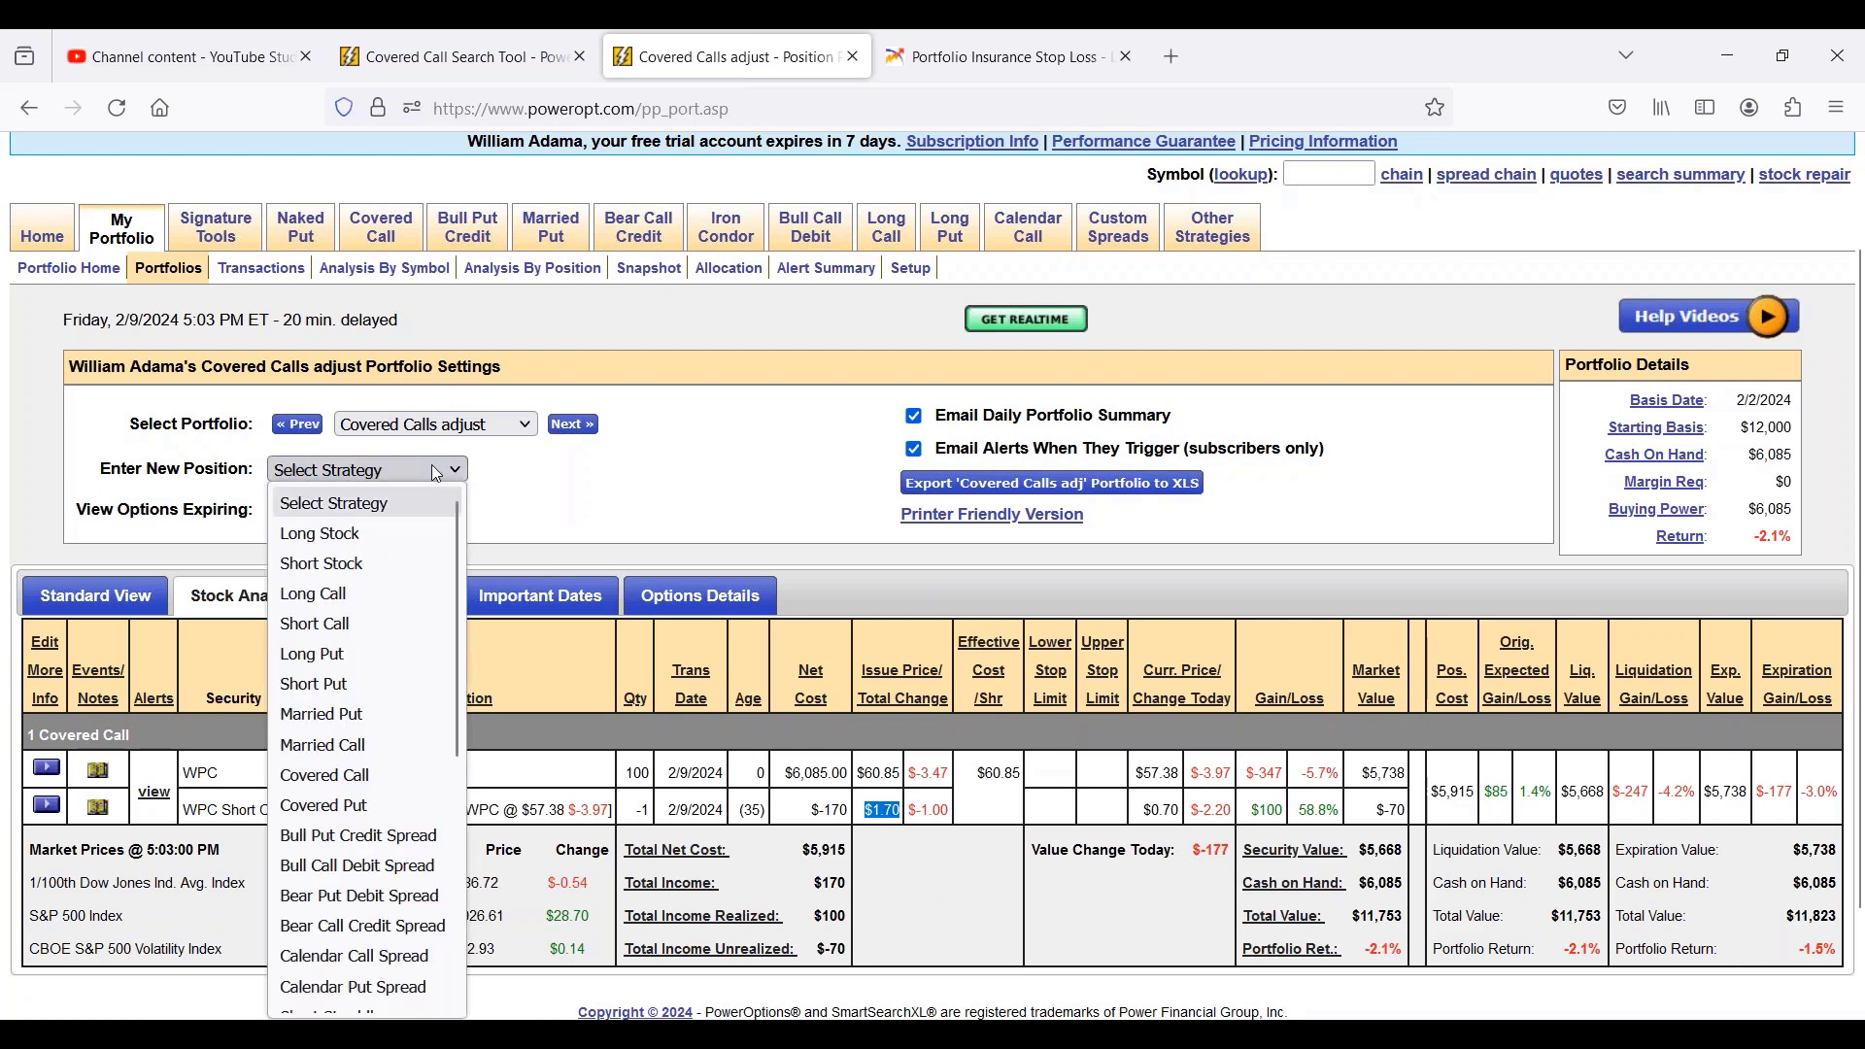
click(378, 785)
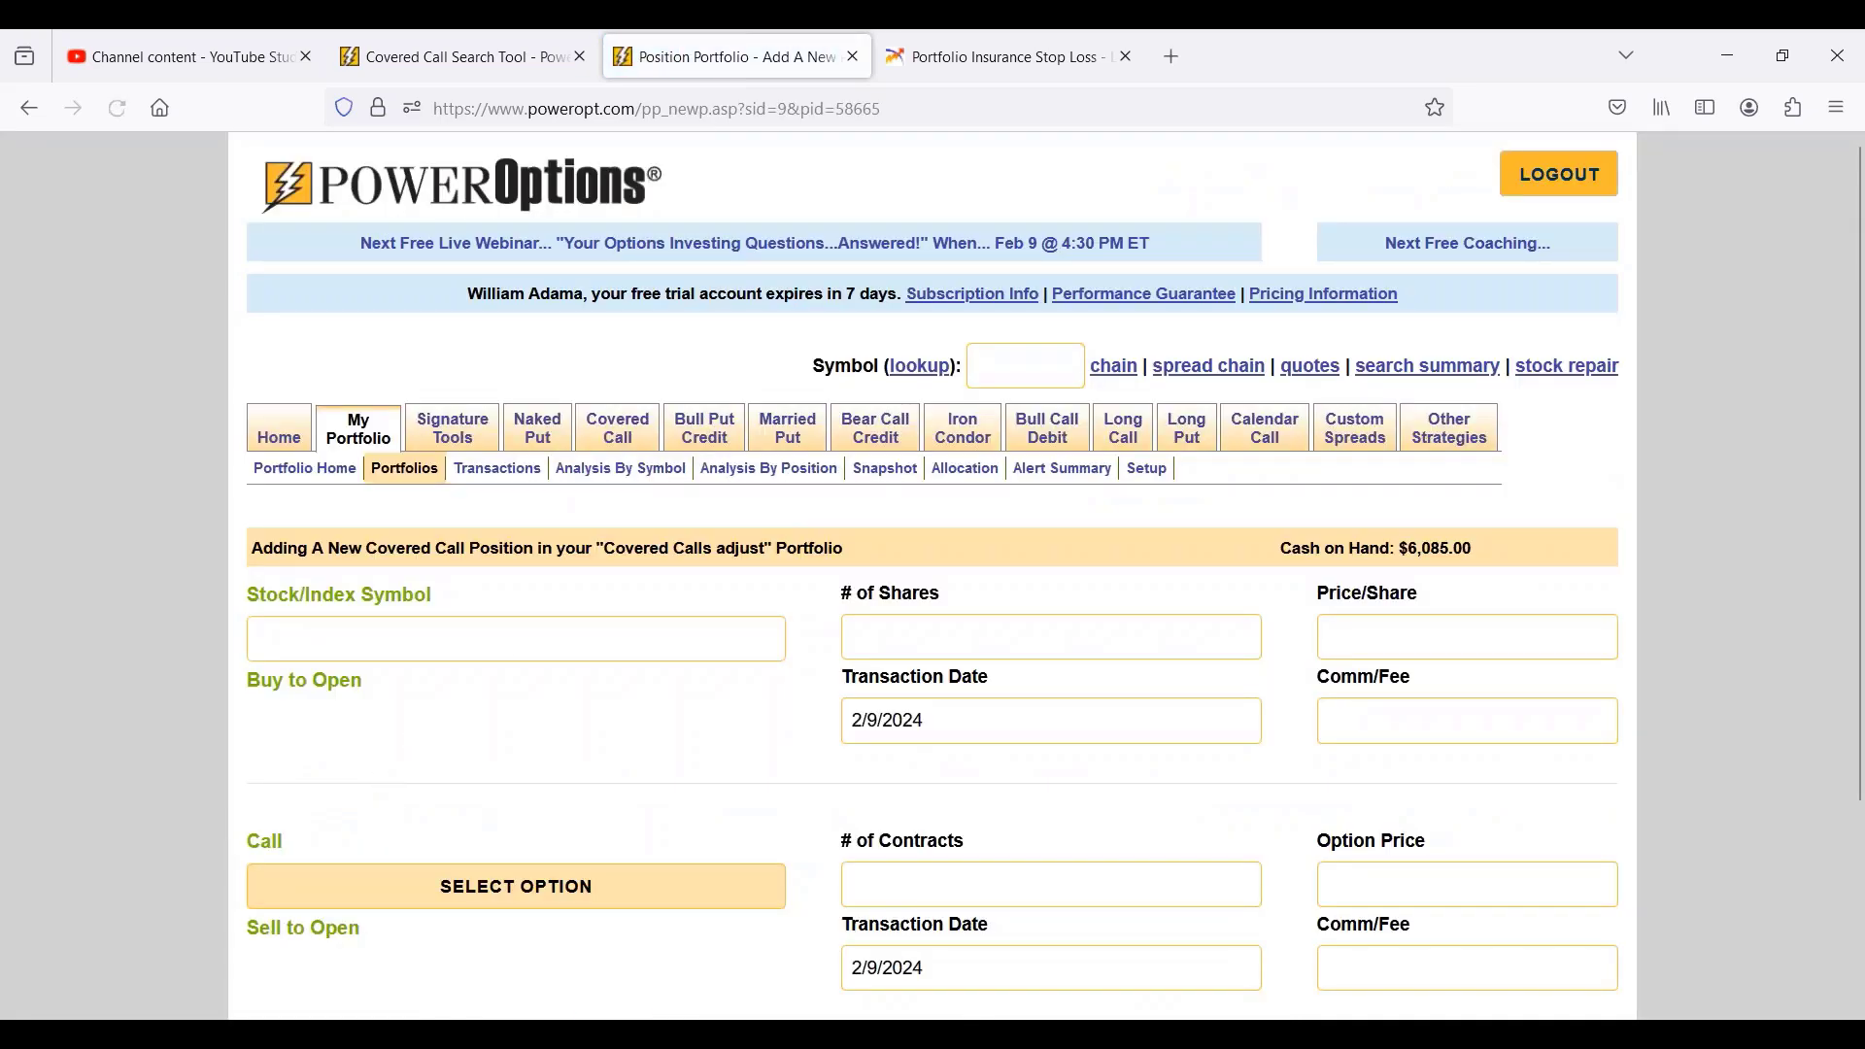
scroll(833, 632, down, 3)
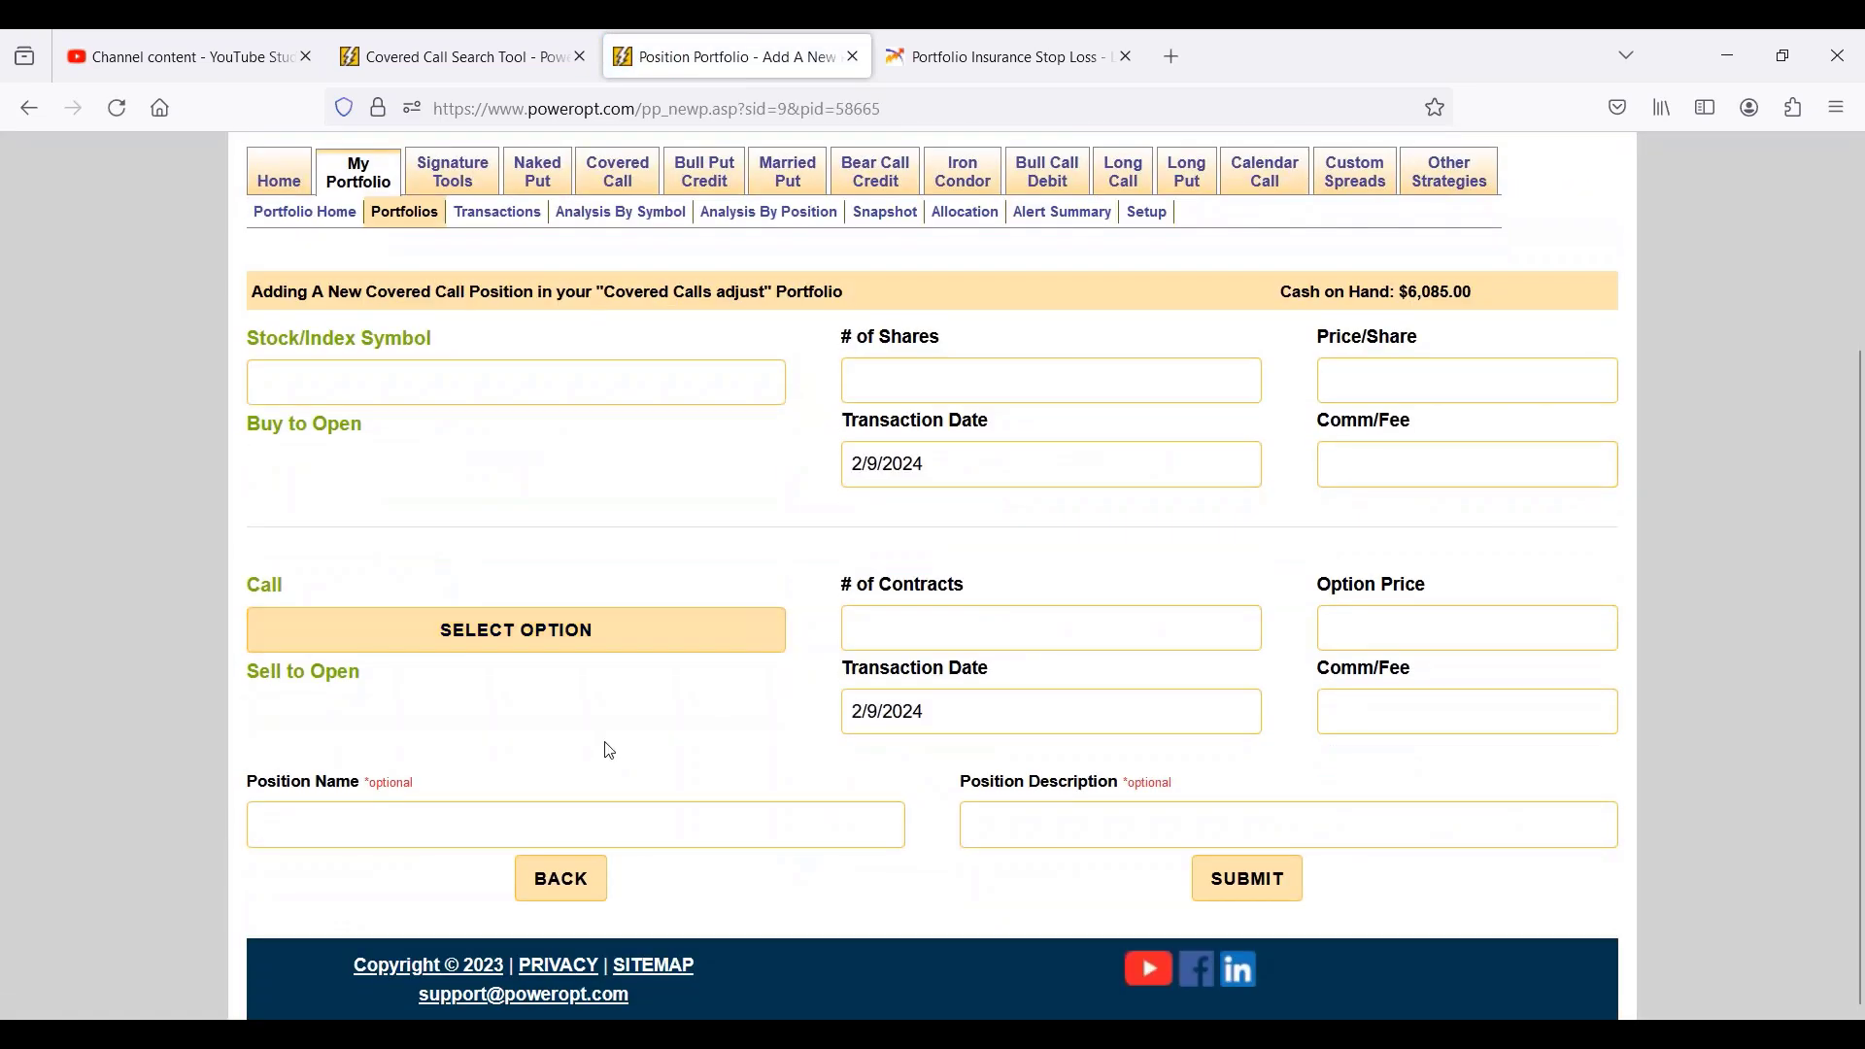
click(569, 889)
- Open the alert settings for the WPC covered call position
scroll(469, 761, down, 3)
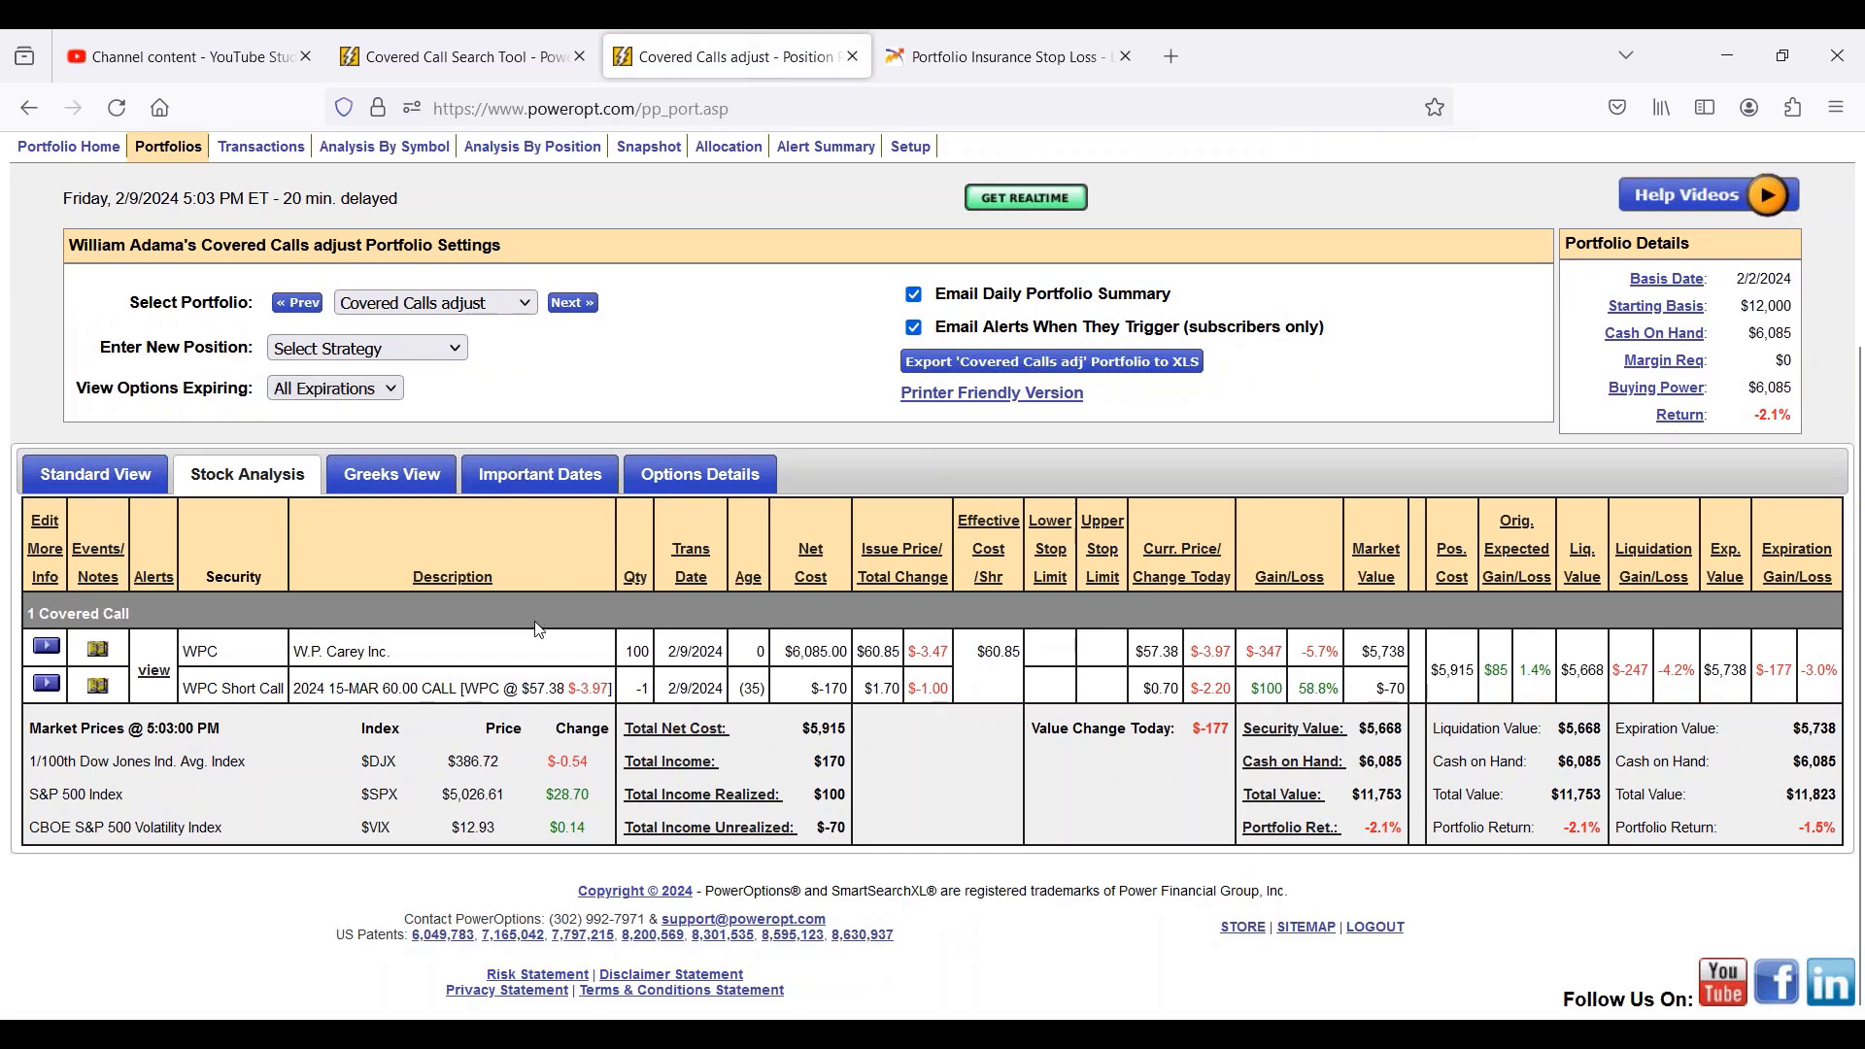
mouse_move(155, 589)
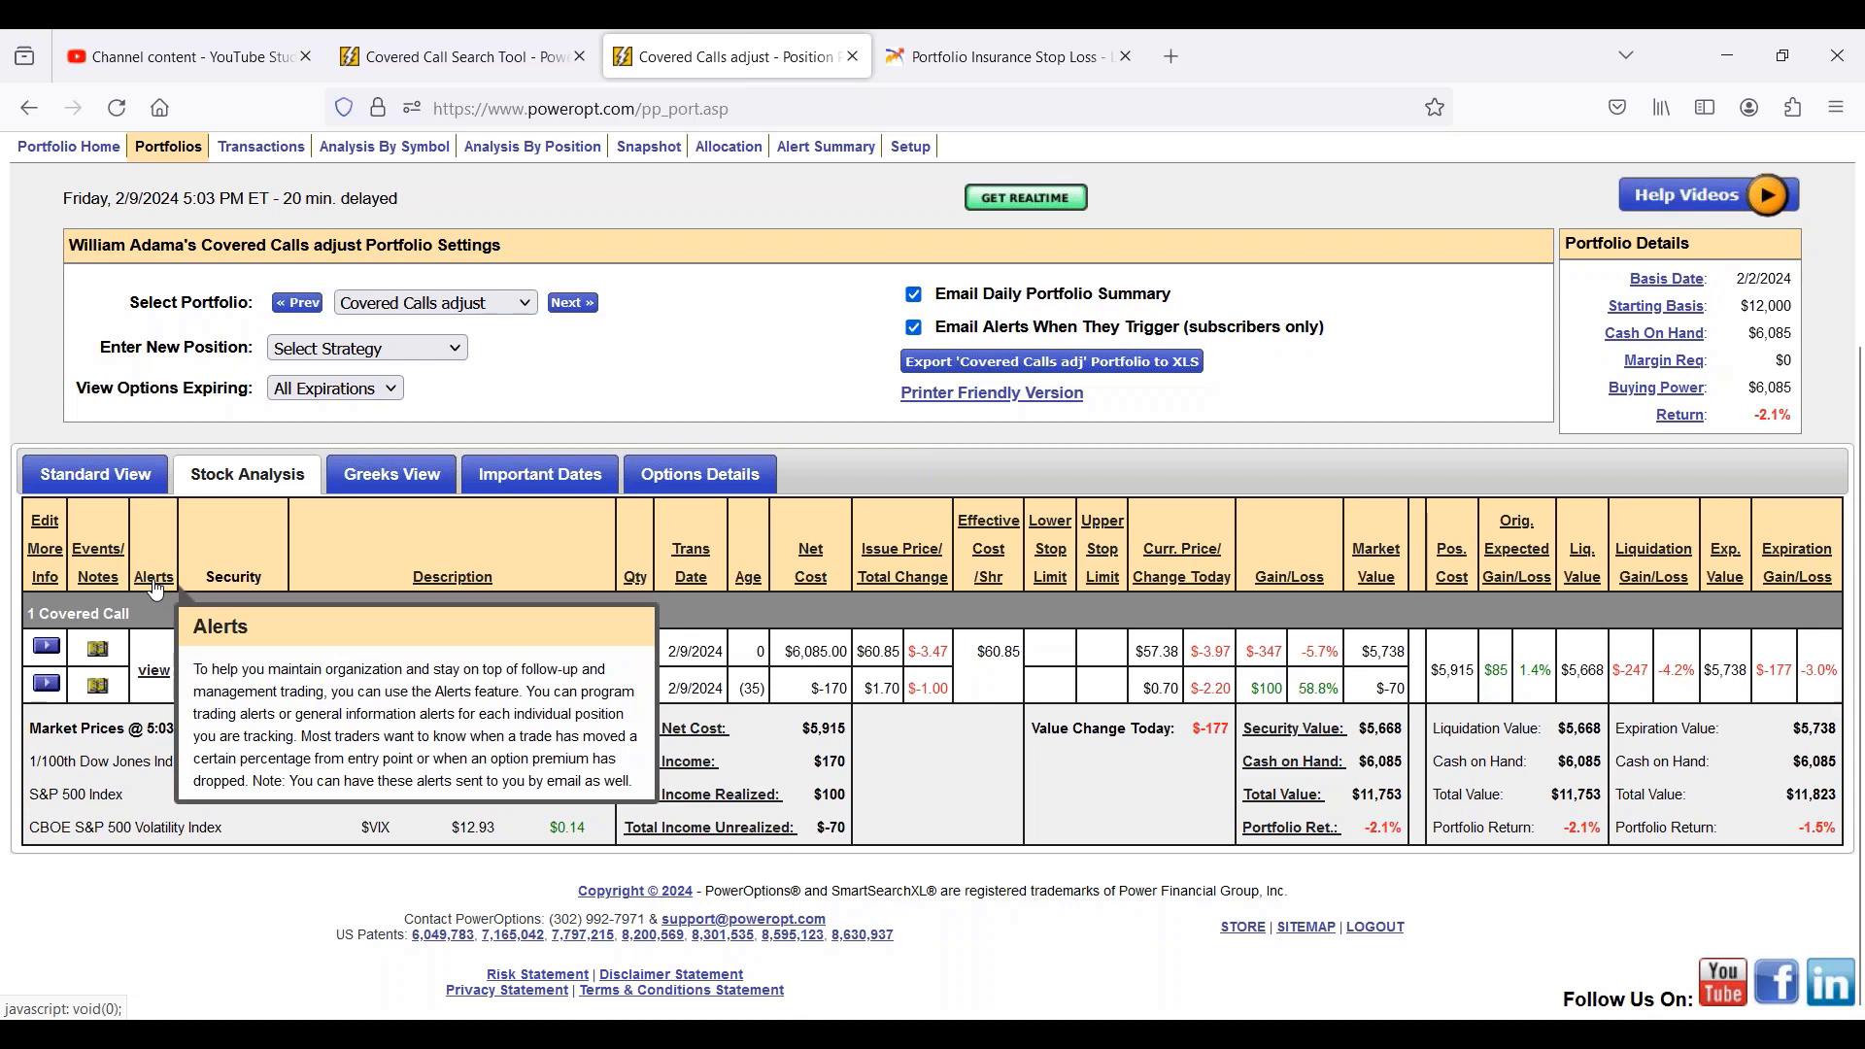
click(154, 683)
scroll(537, 675, down, 3)
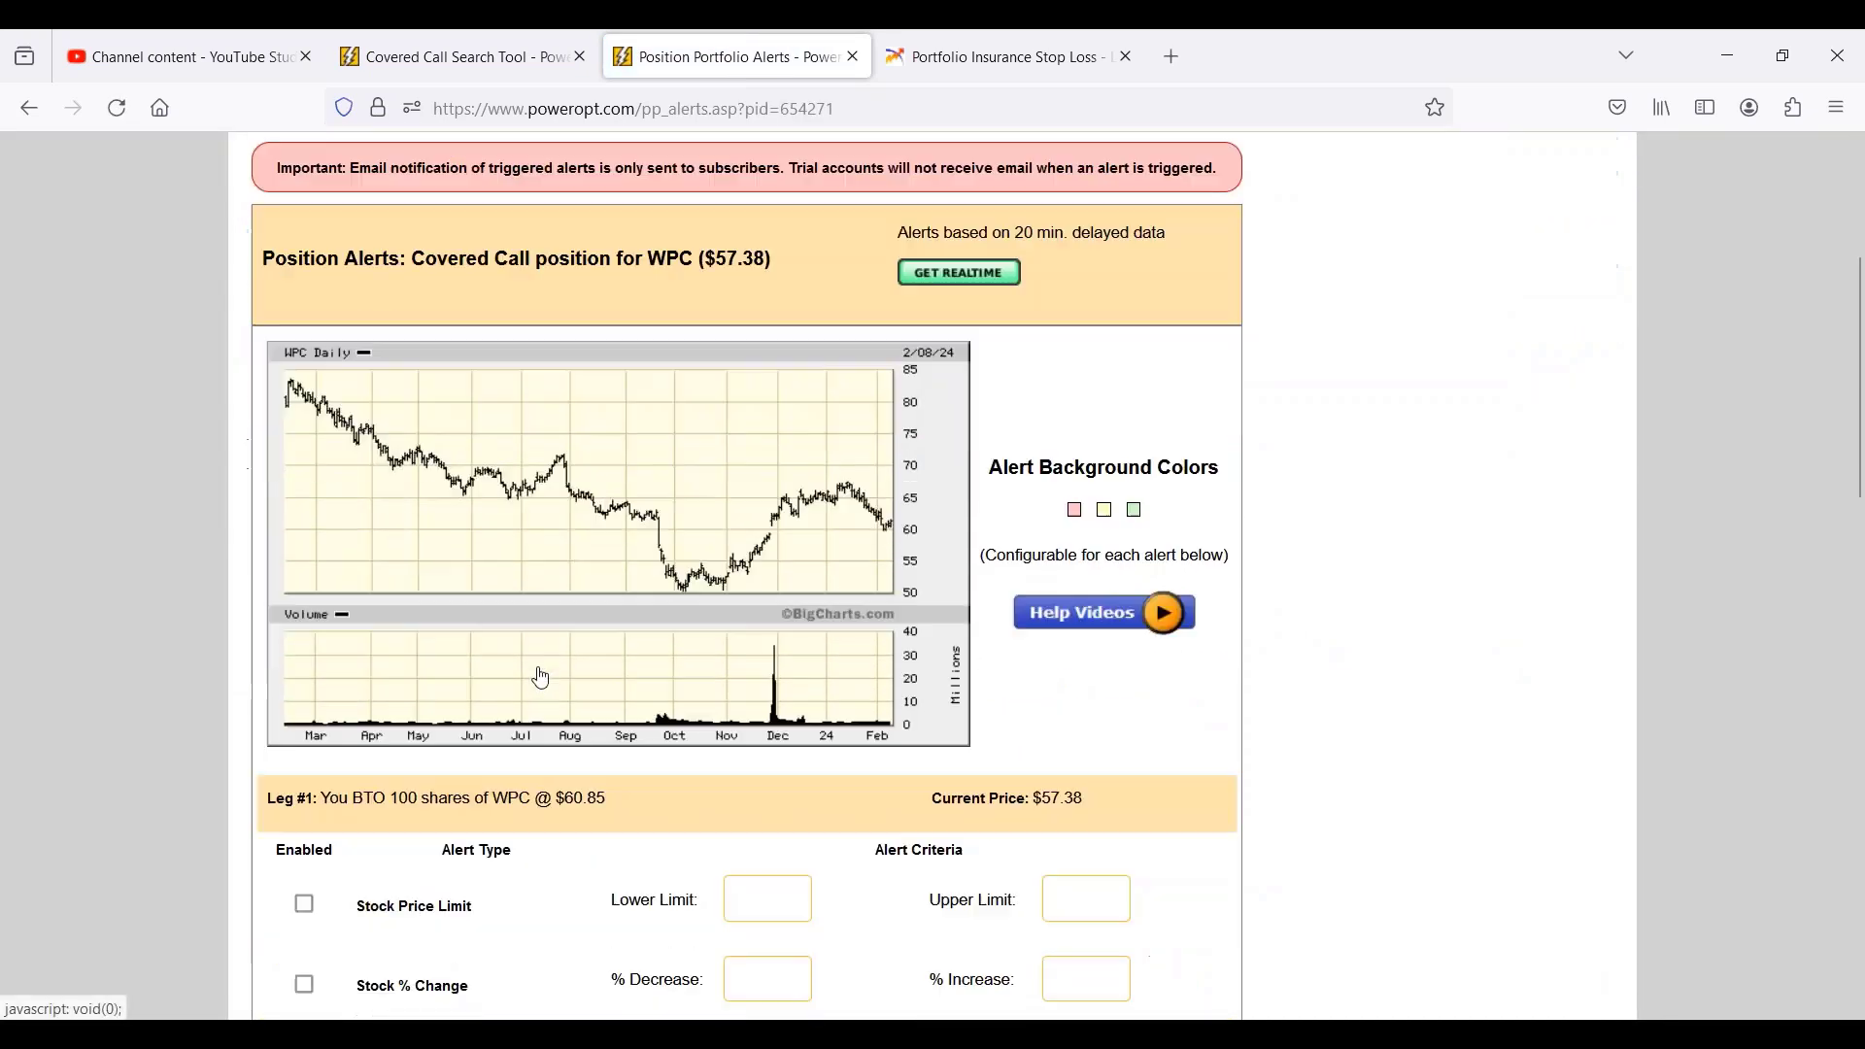
- Enable the Leg #1 Stock % Change alert for a 4% decrease with a red background
scroll(537, 672, down, 3)
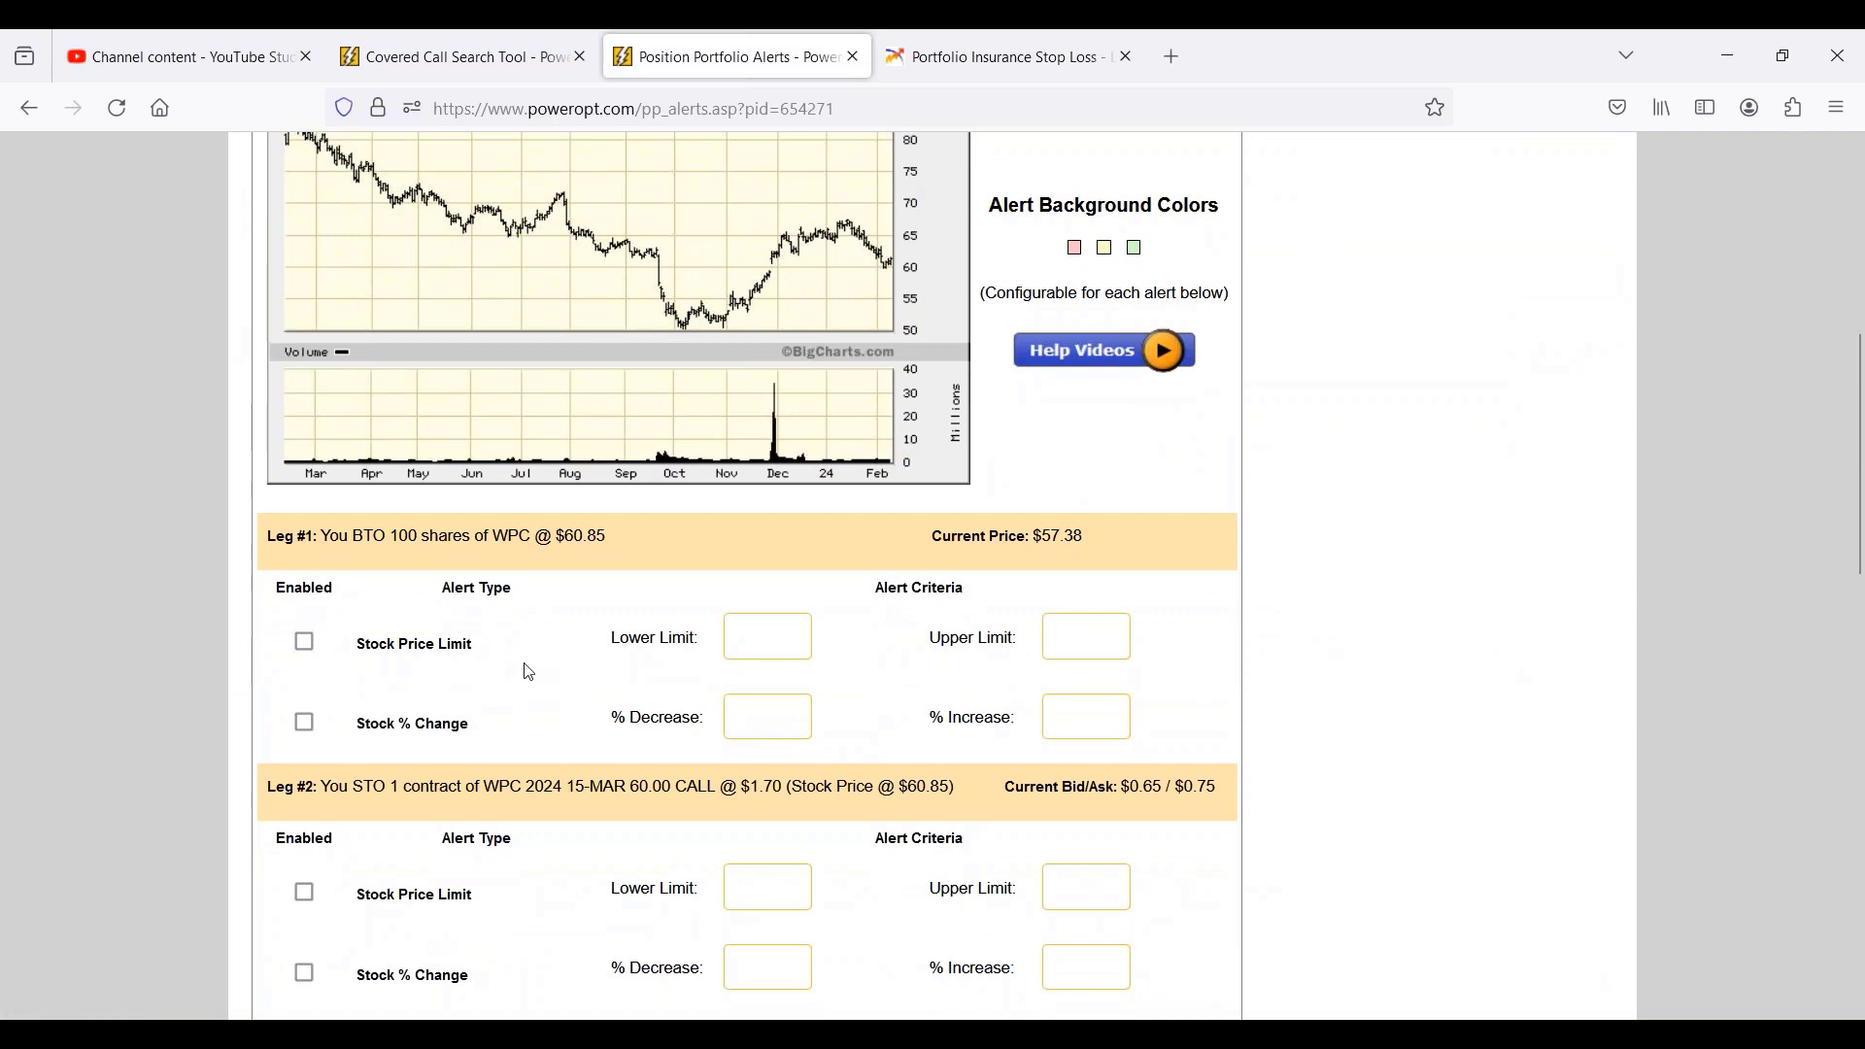
click(304, 725)
text(4)
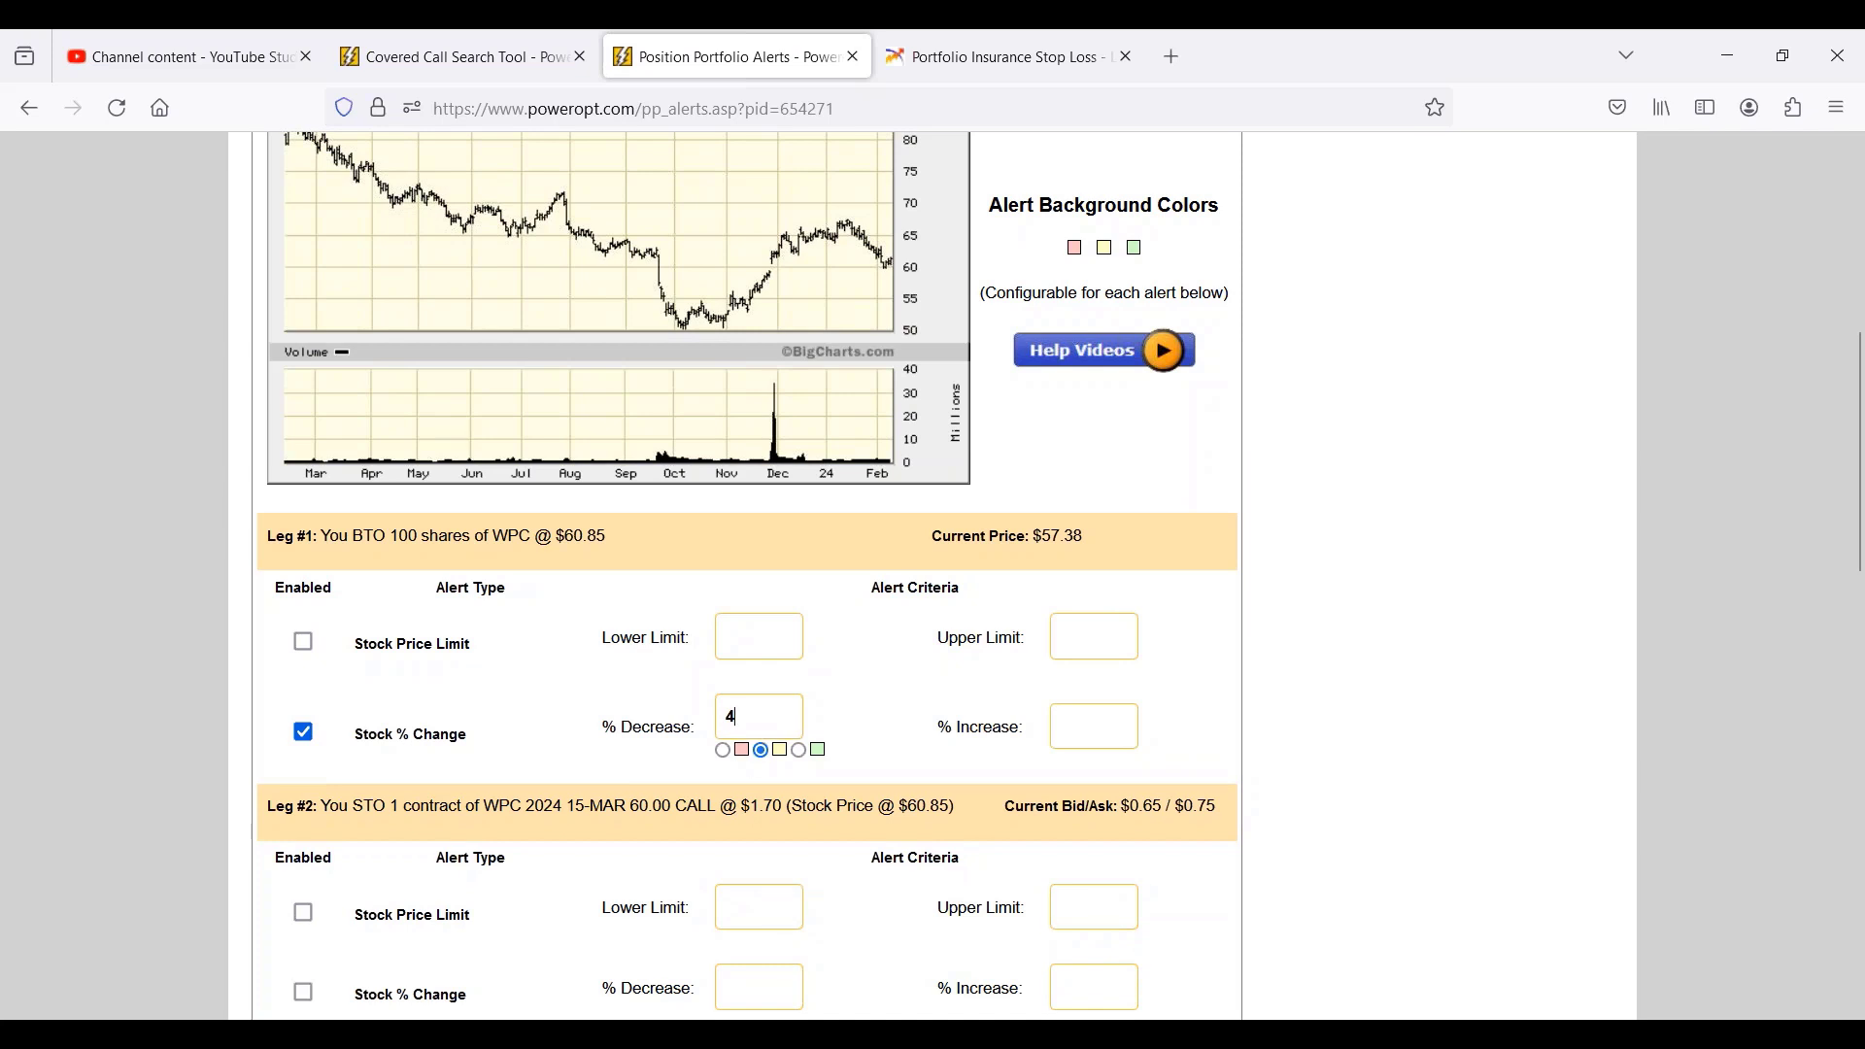
click(723, 751)
click(794, 642)
- Review the alert types available for the Leg #2 short call, including the Option % ITM Limit
scroll(813, 670, down, 5)
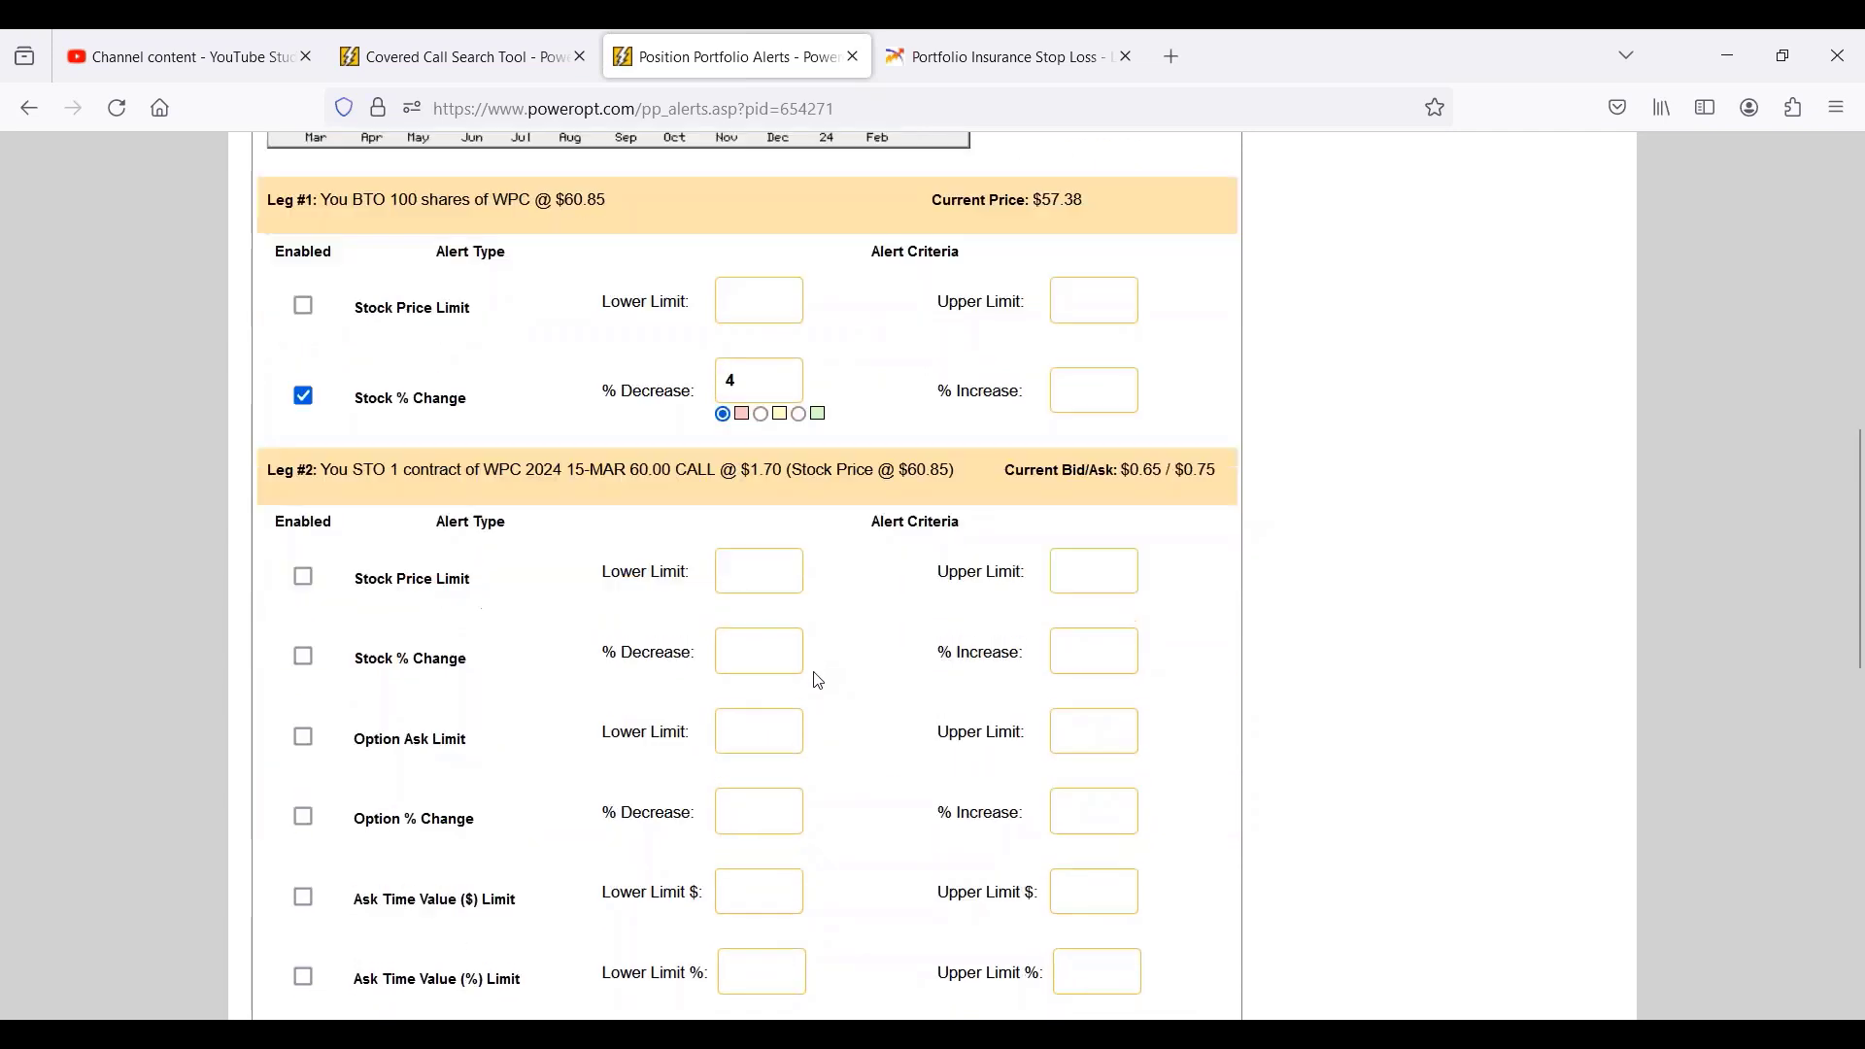
click(746, 393)
scroll(820, 637, down, 1)
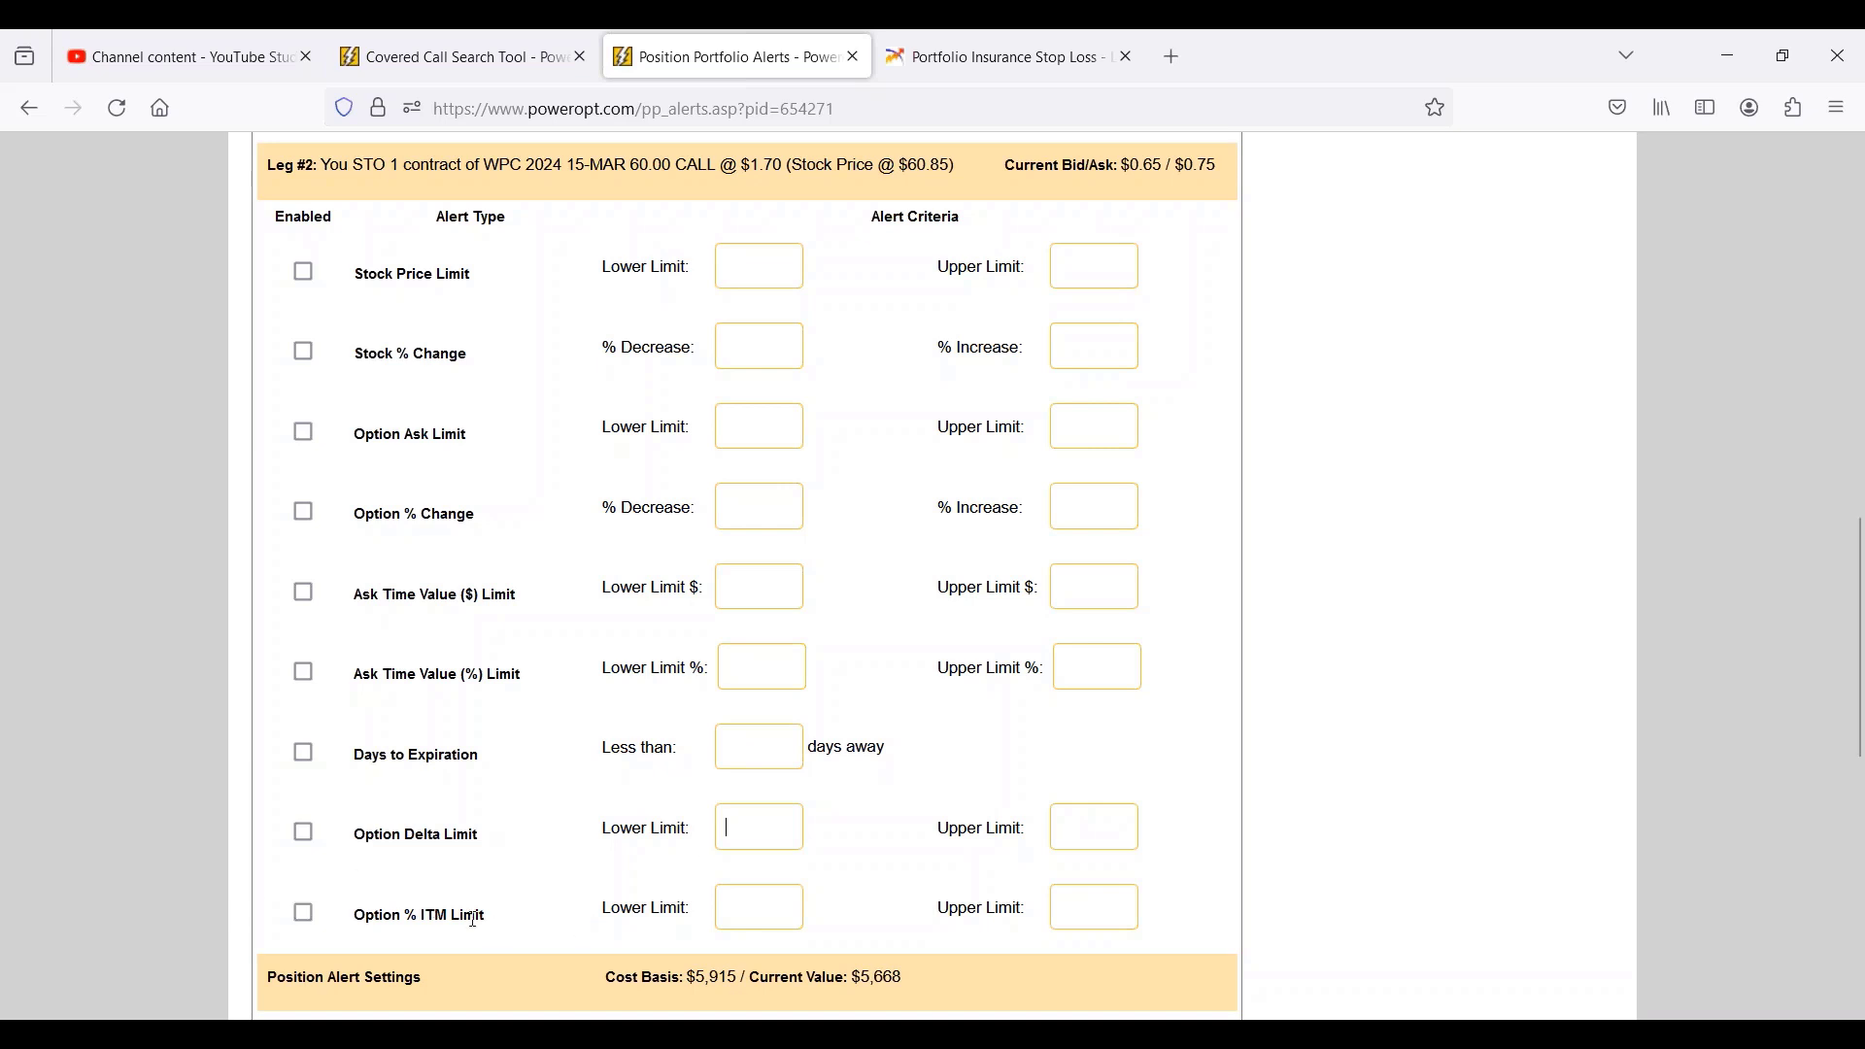
drag(406, 917, 504, 918)
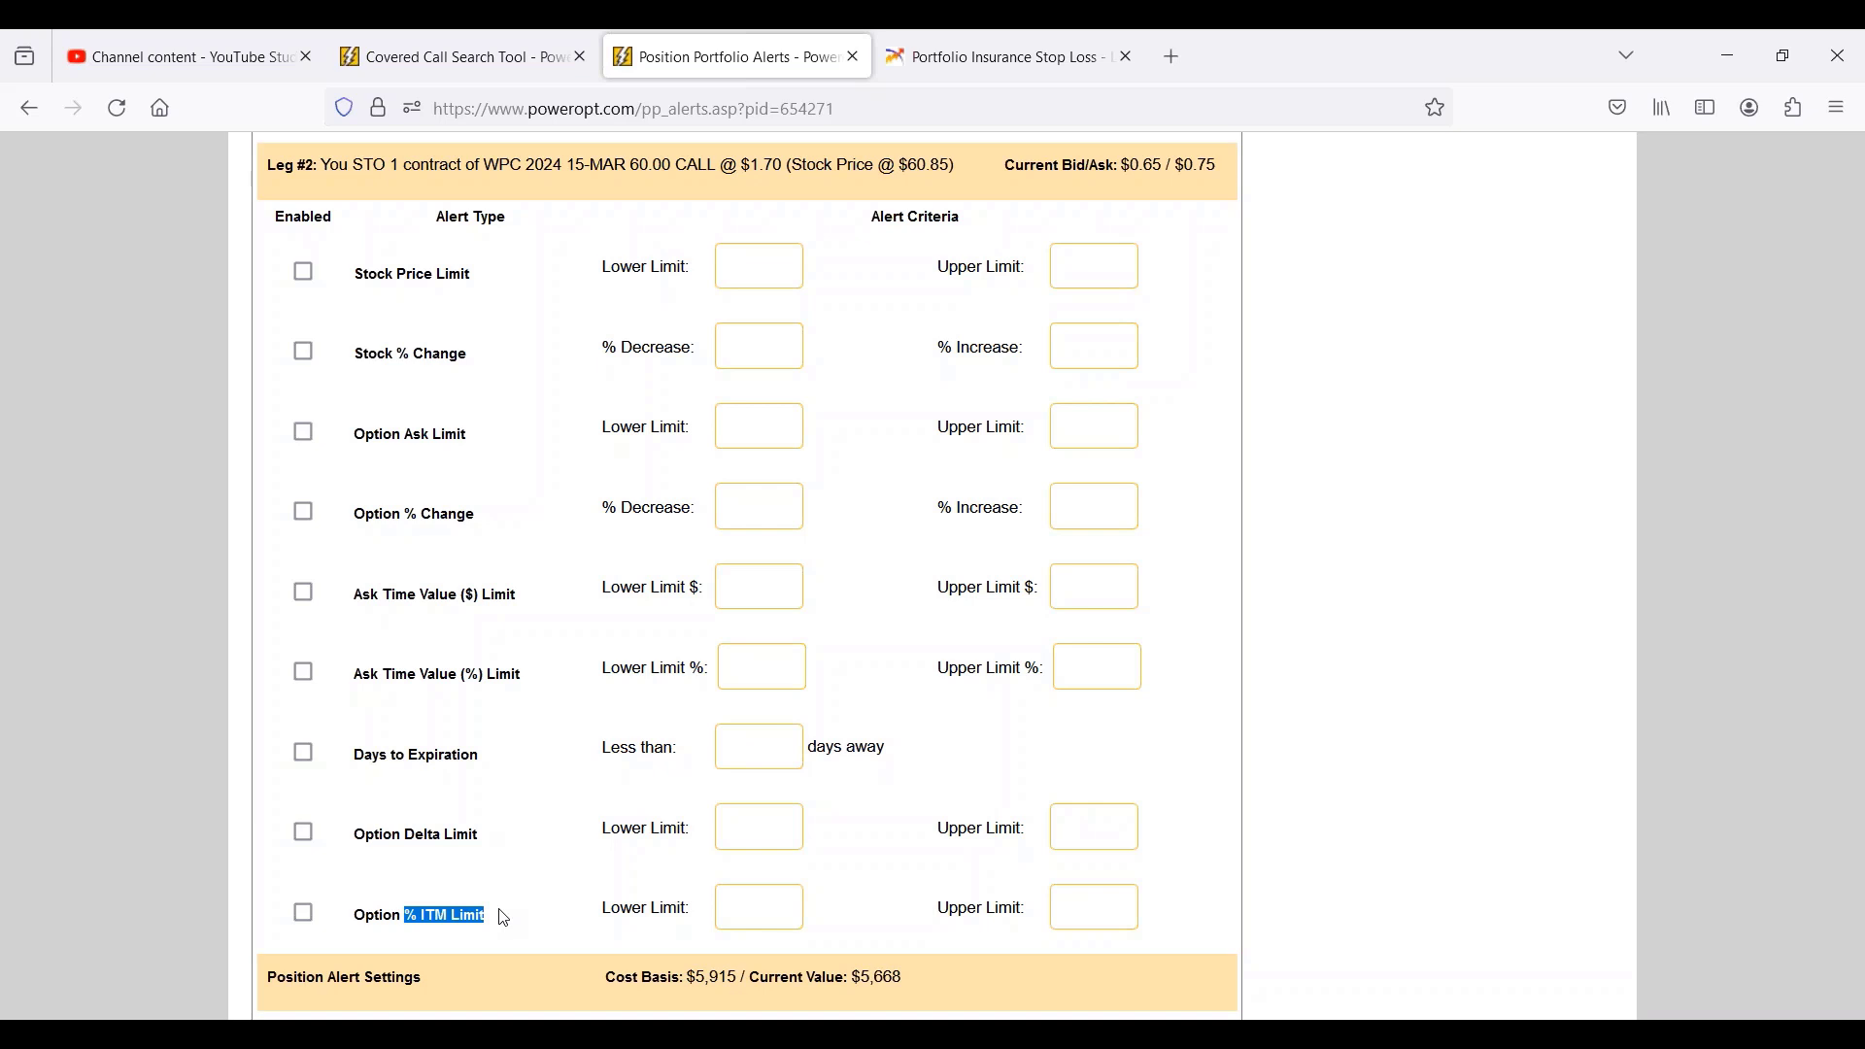
scroll(515, 952, down, 4)
scroll(491, 729, down, 1)
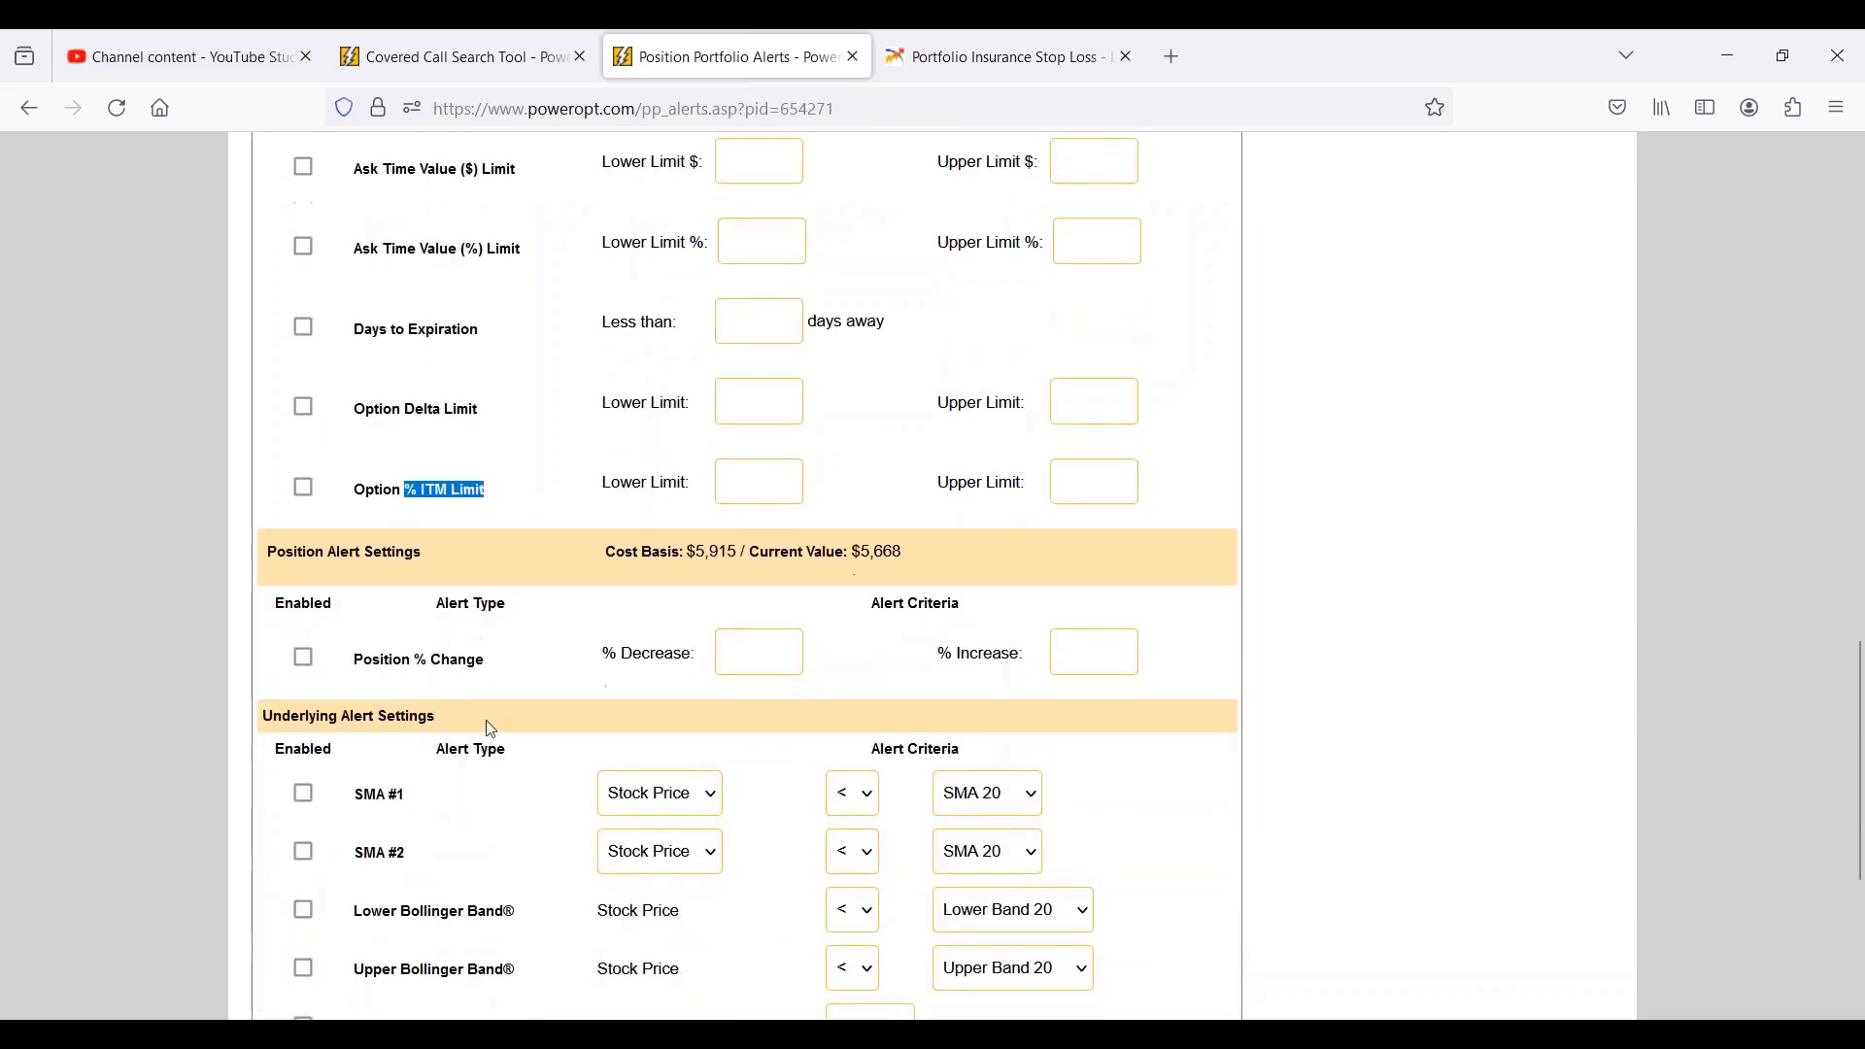
- Enable the SMA #1 underlying alert for stock price below SMA 20 with a red background
scroll(491, 729, down, 2)
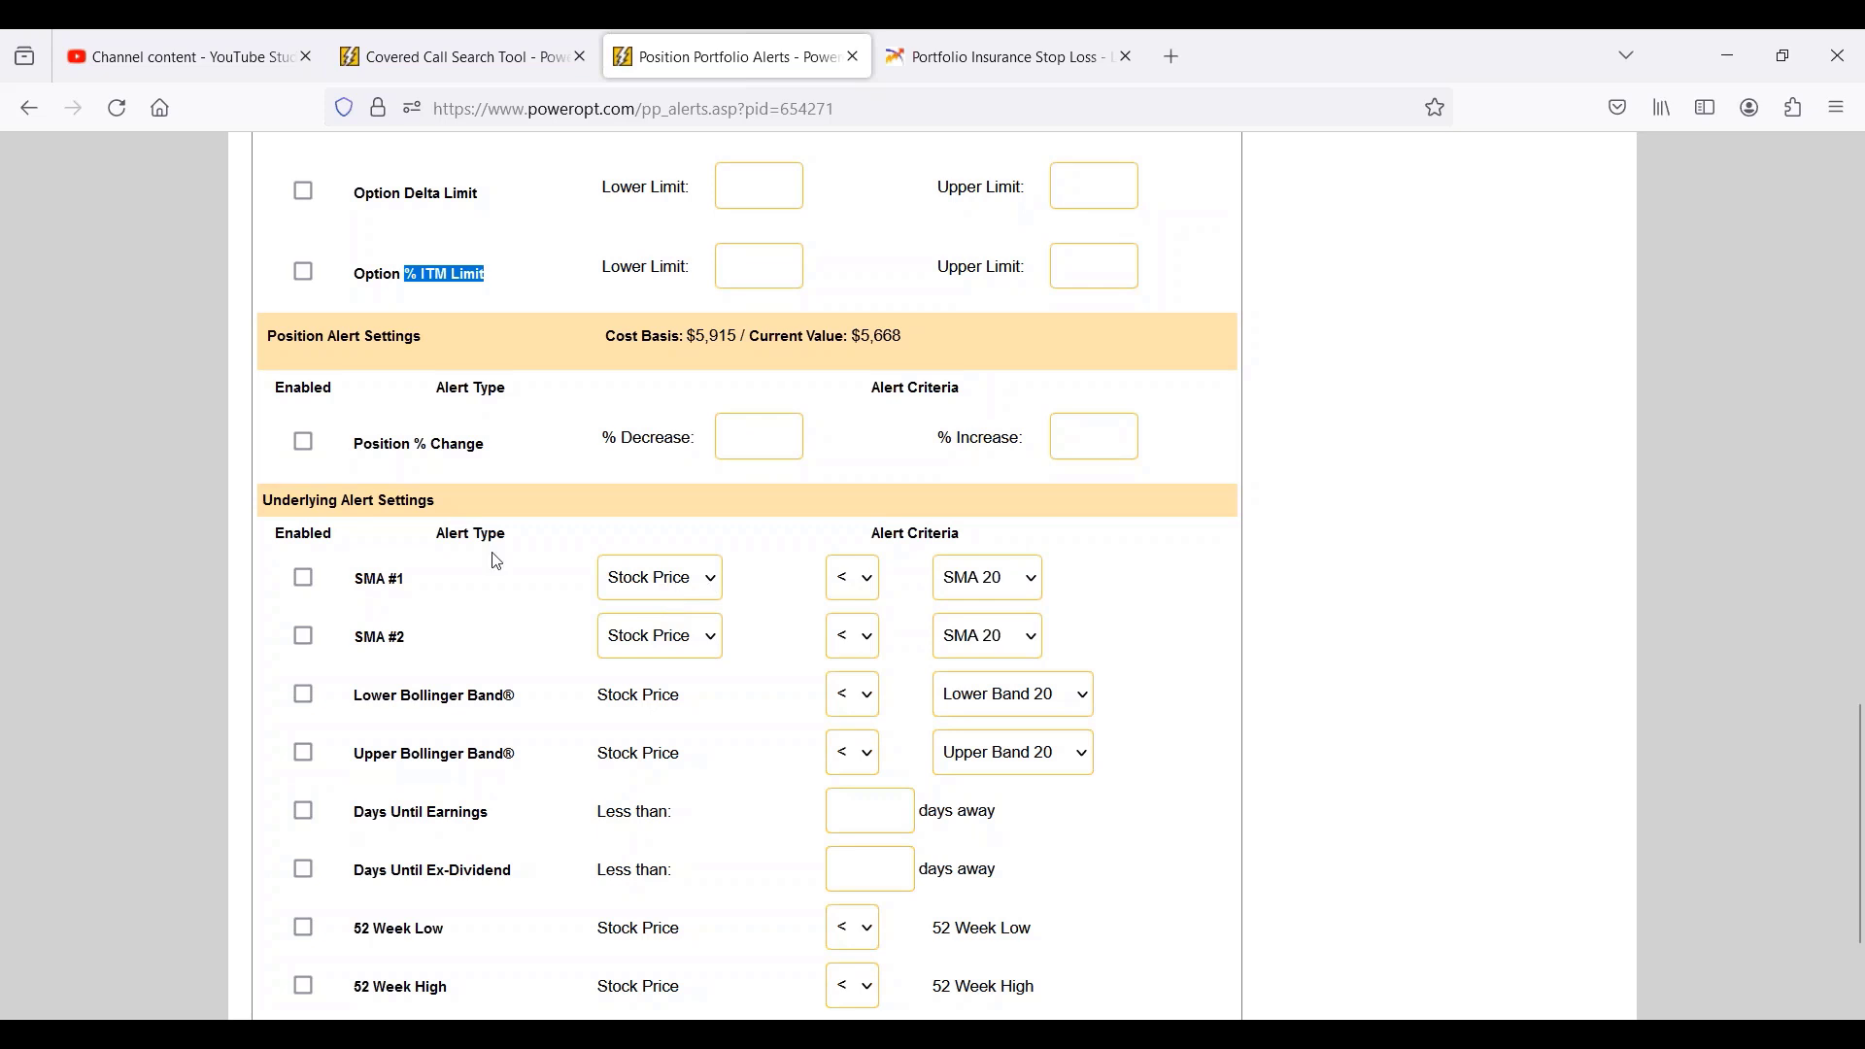
click(304, 578)
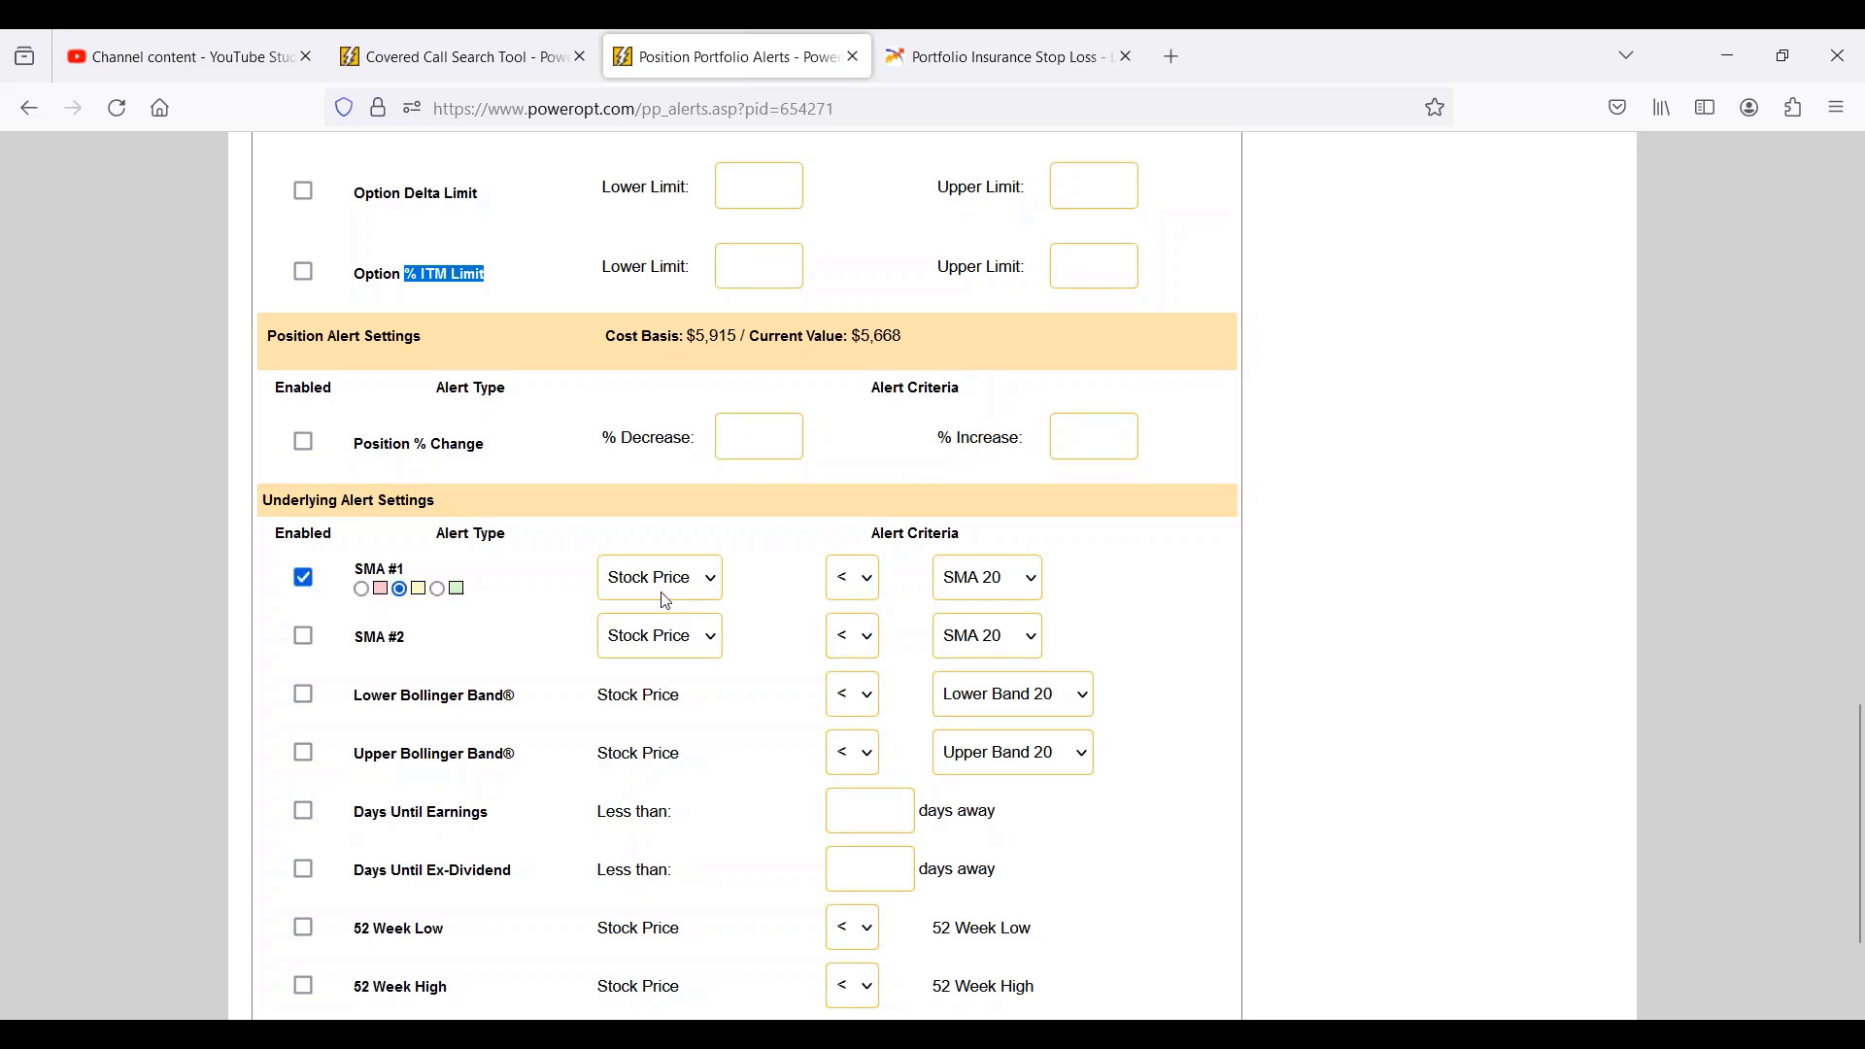
click(362, 589)
- Set the Days Until Earnings alert to less than 4 days away with a red background
scroll(521, 790, down, 2)
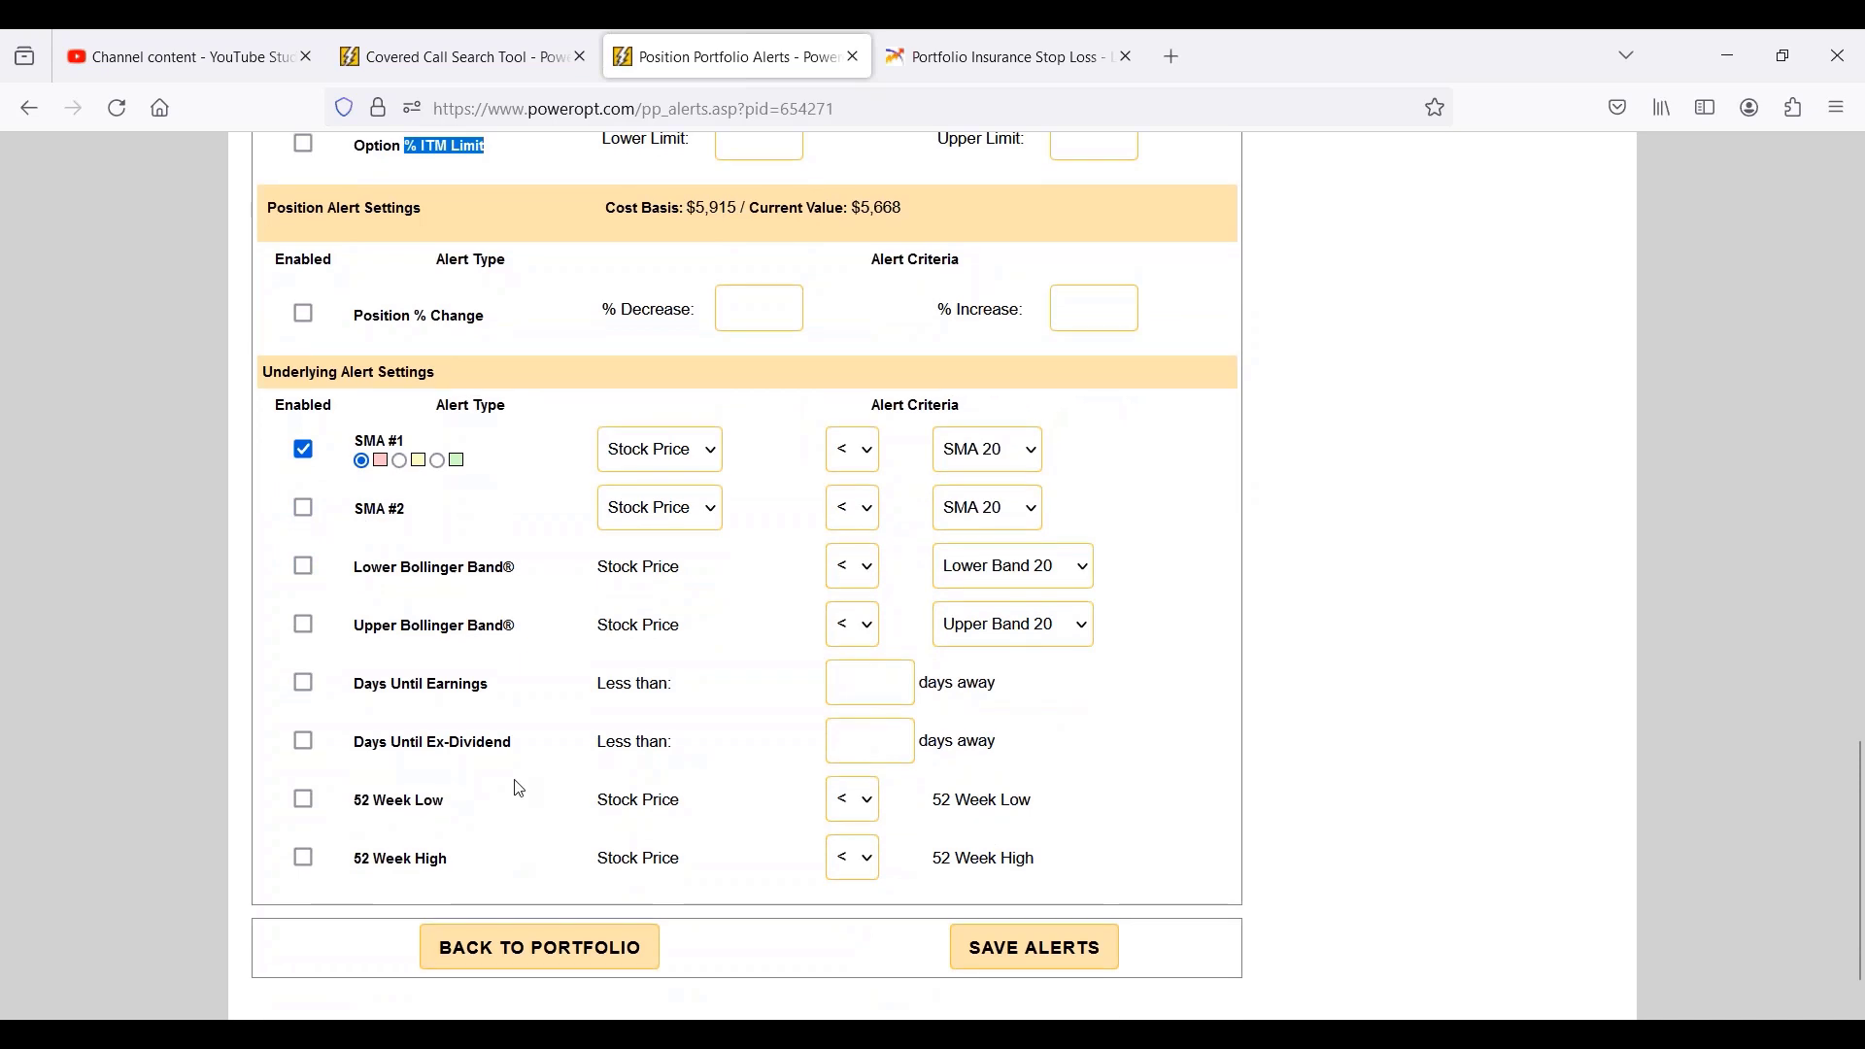
click(887, 686)
text(4)
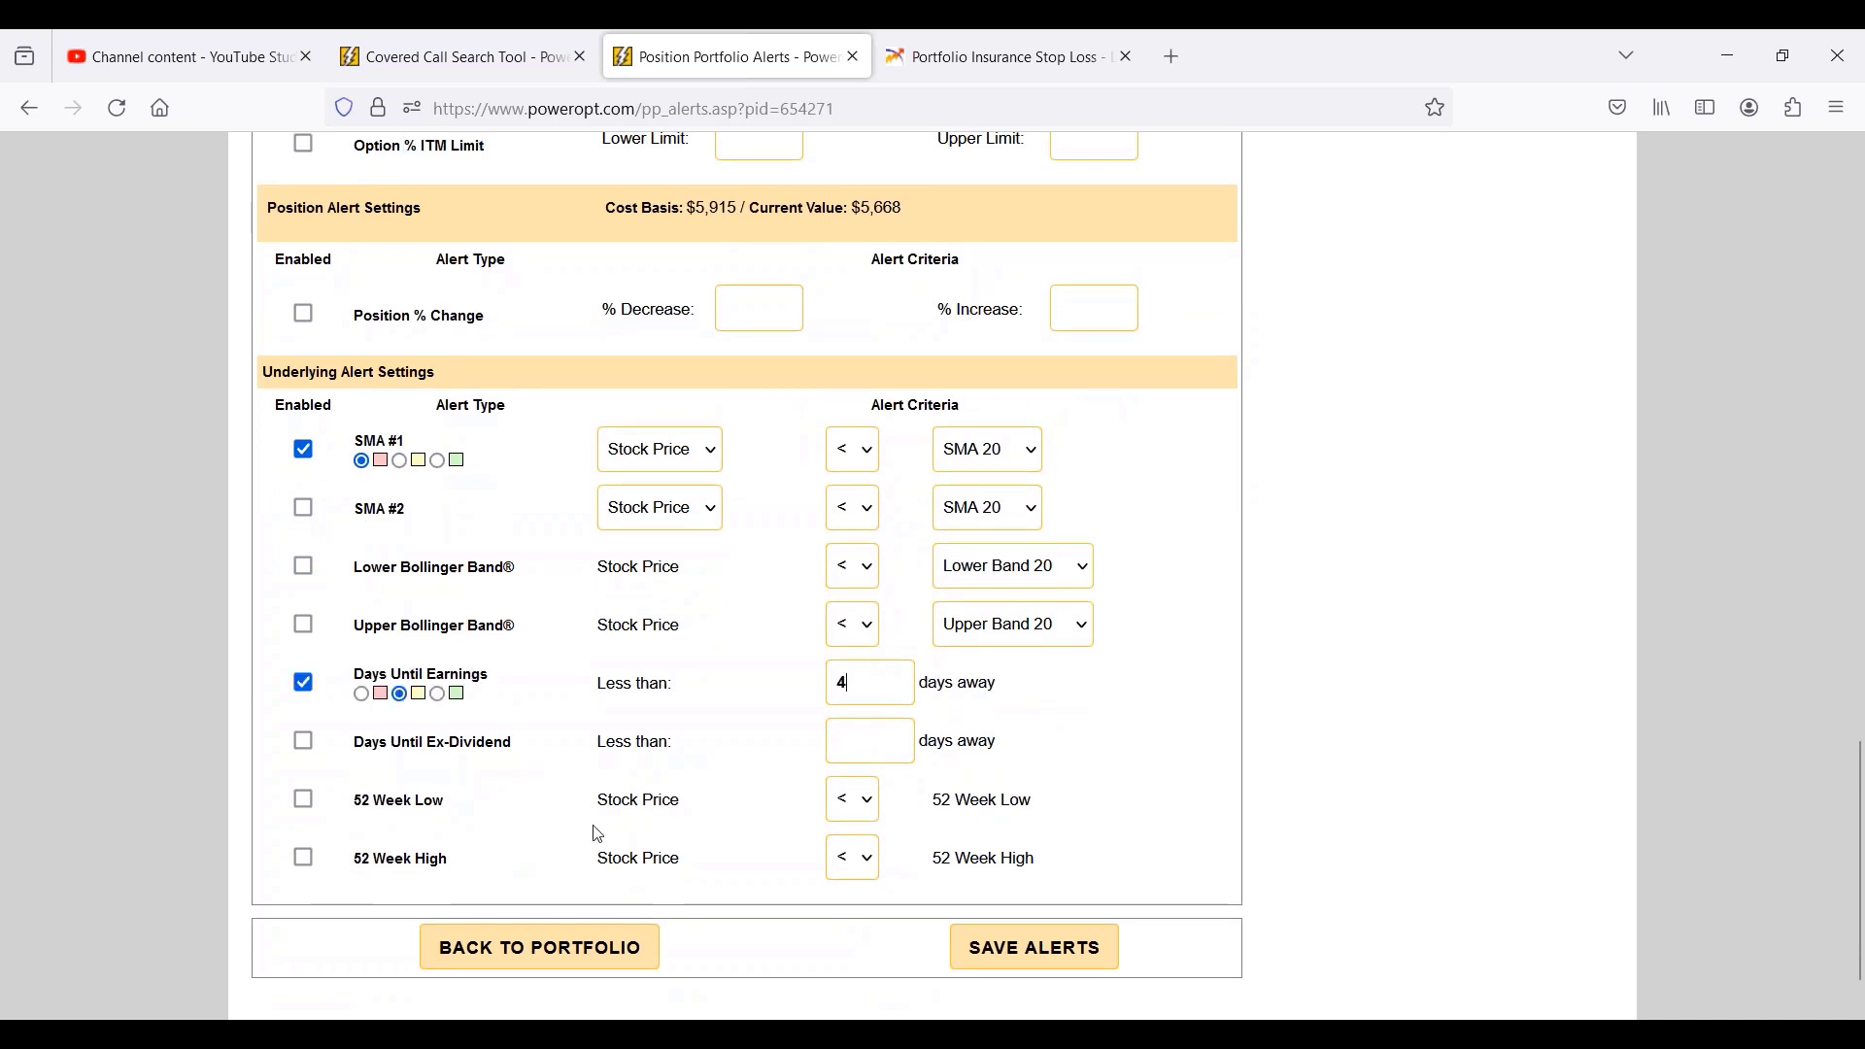
click(361, 694)
- Examine the Leg #2 alert types for ask time value, stock % change, option delta and option % ITM
scroll(411, 858, up, 5)
scroll(411, 858, up, 2)
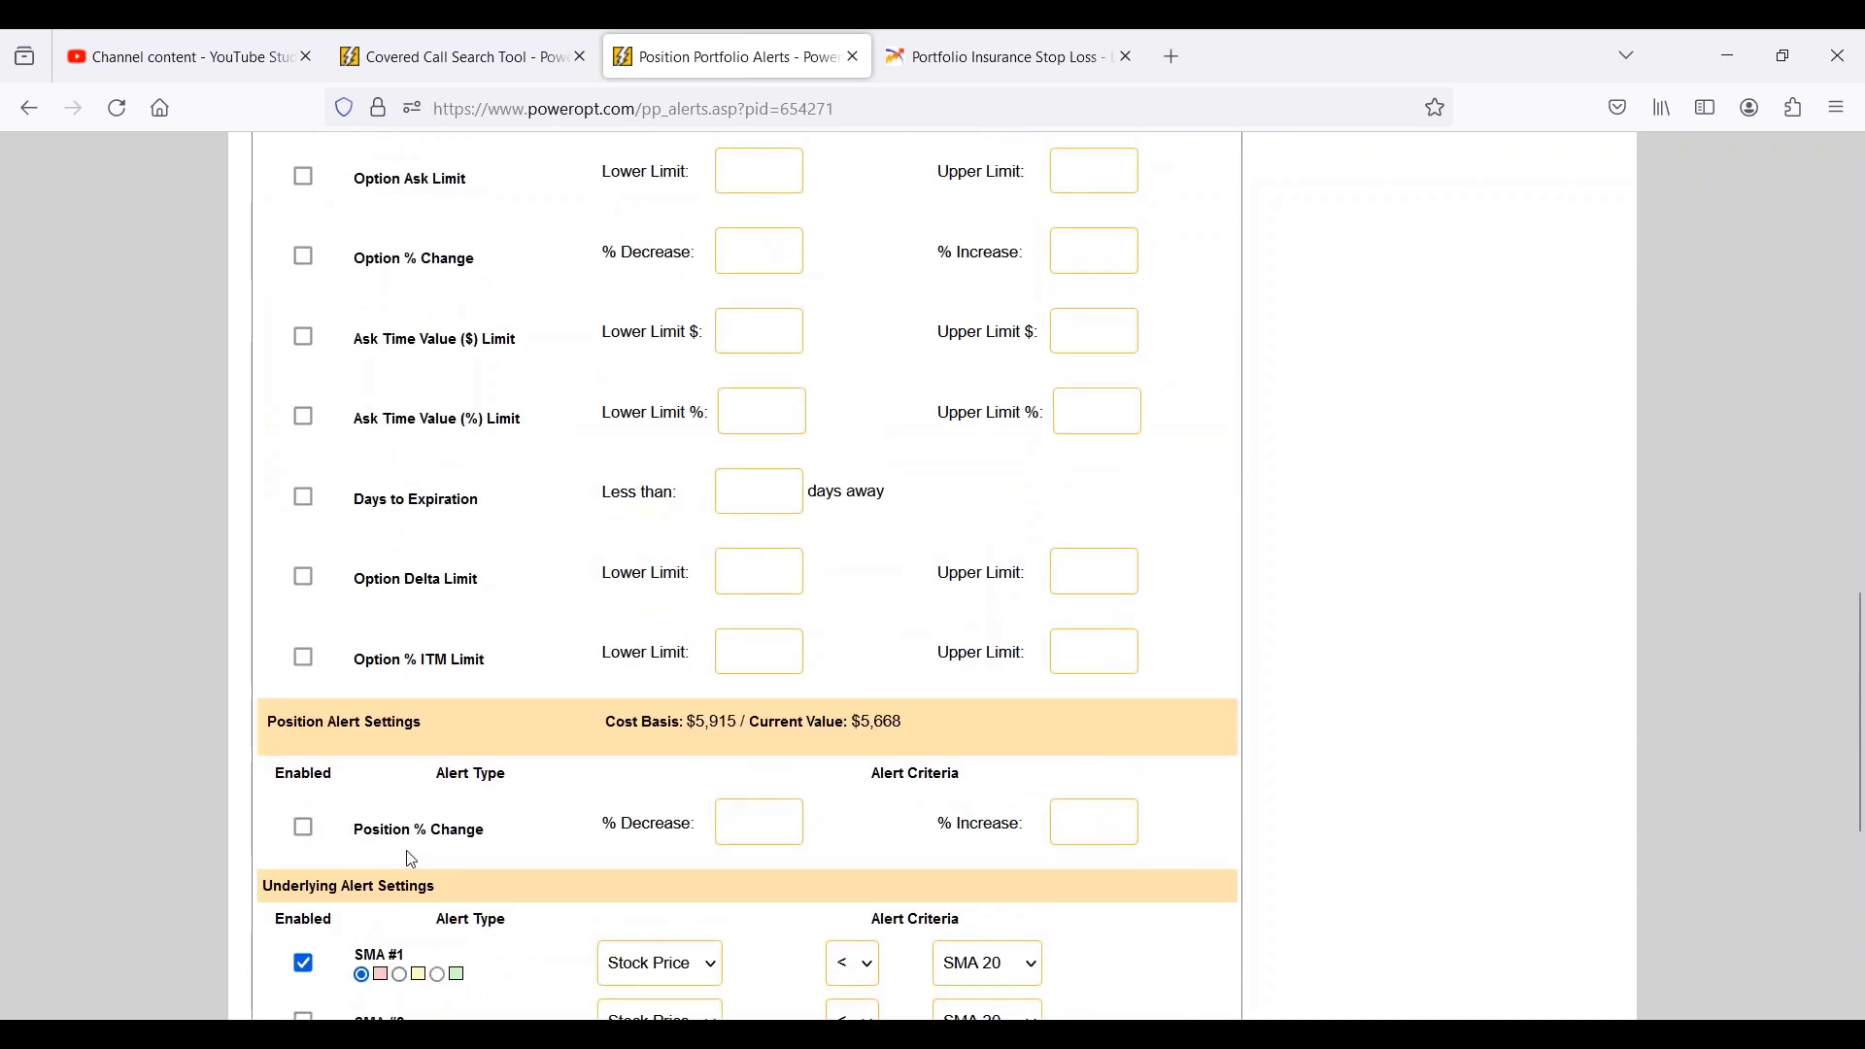
drag(354, 467, 533, 470)
scroll(506, 495, up, 3)
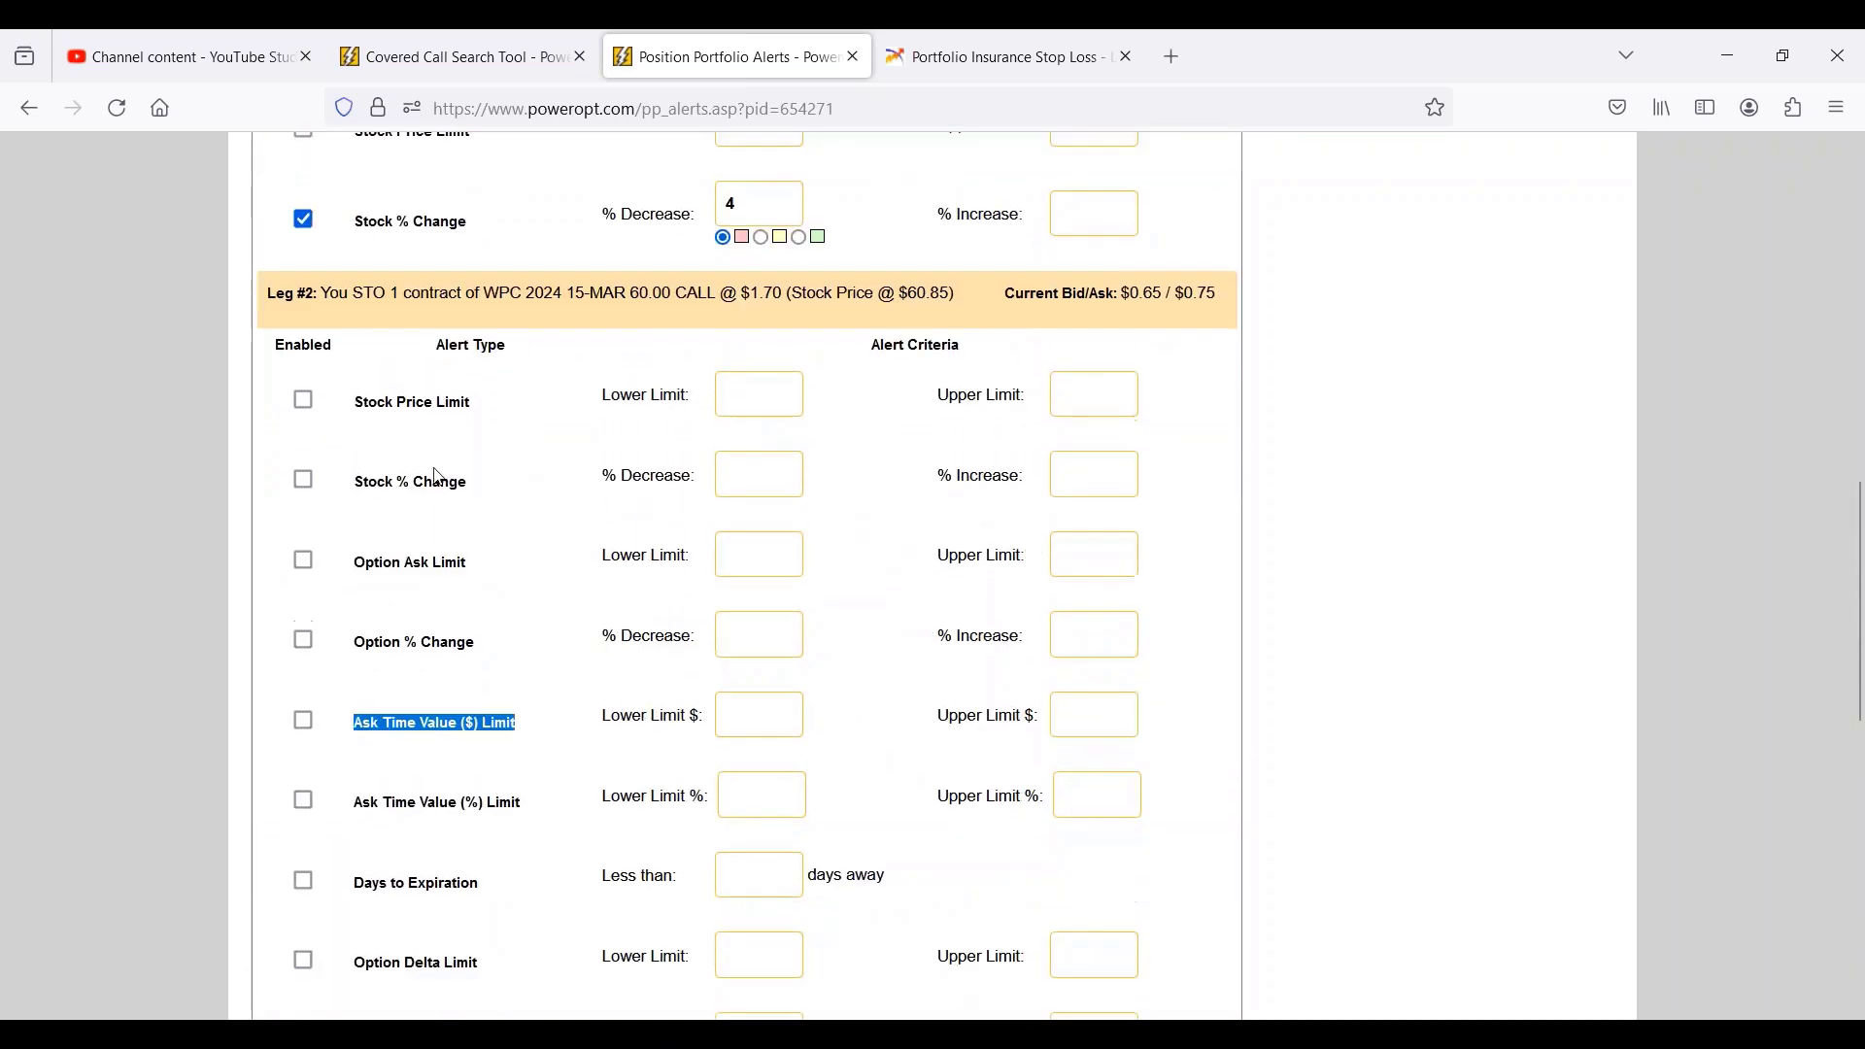
drag(363, 482, 470, 481)
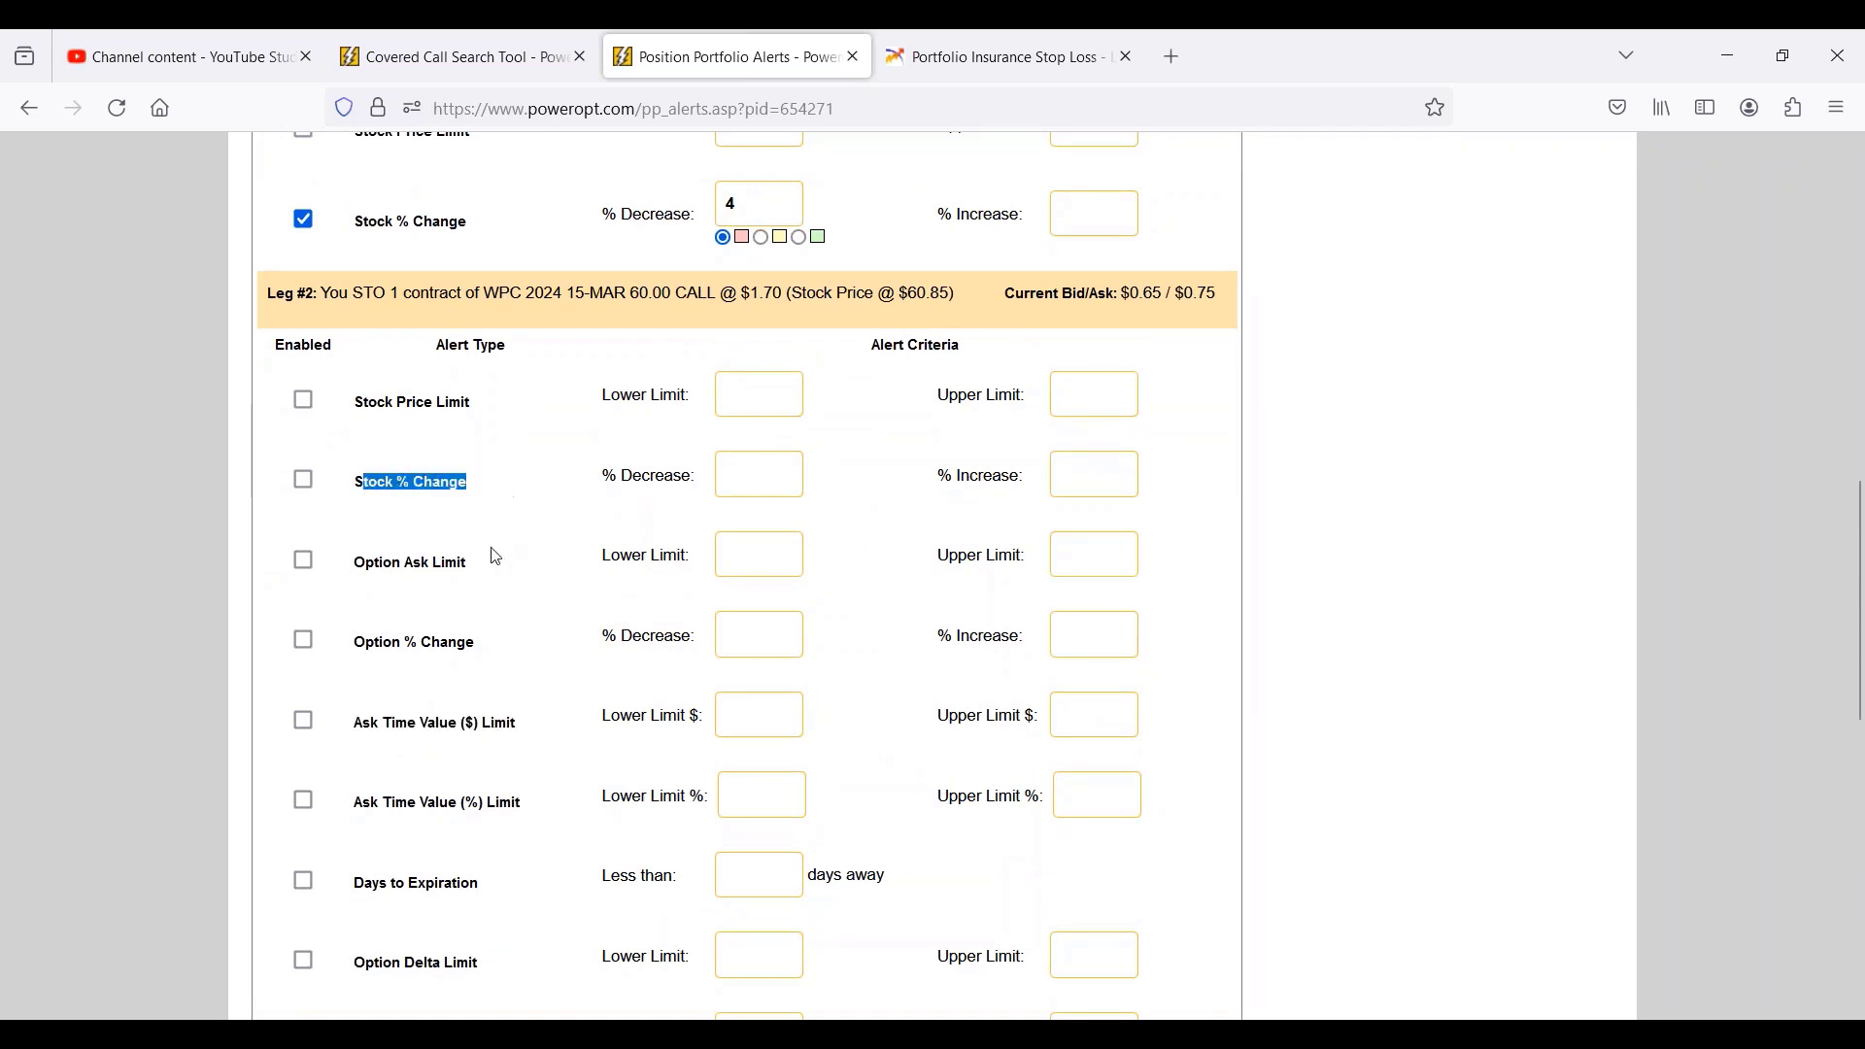
scroll(495, 554, down, 3)
drag(353, 706, 490, 707)
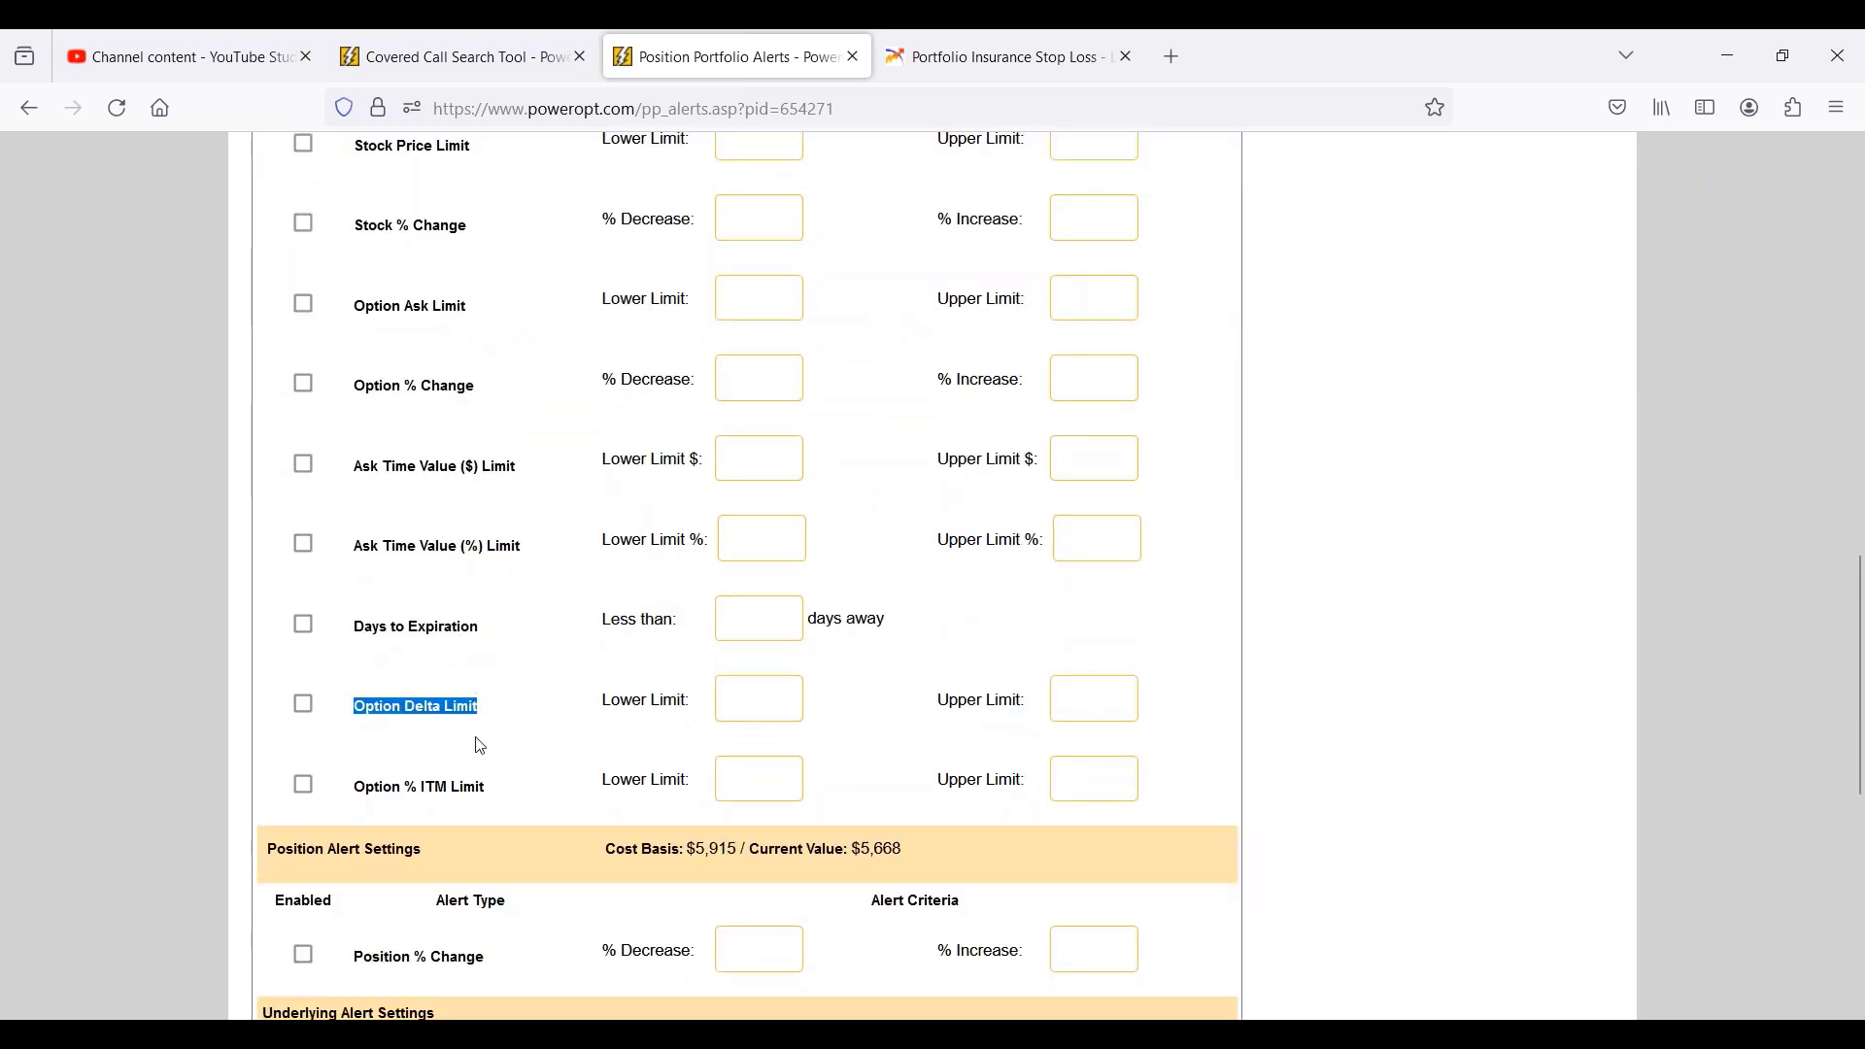
drag(400, 789, 488, 789)
- Save the WPC position's alerts and check the position in the portfolio table
scroll(592, 894, down, 8)
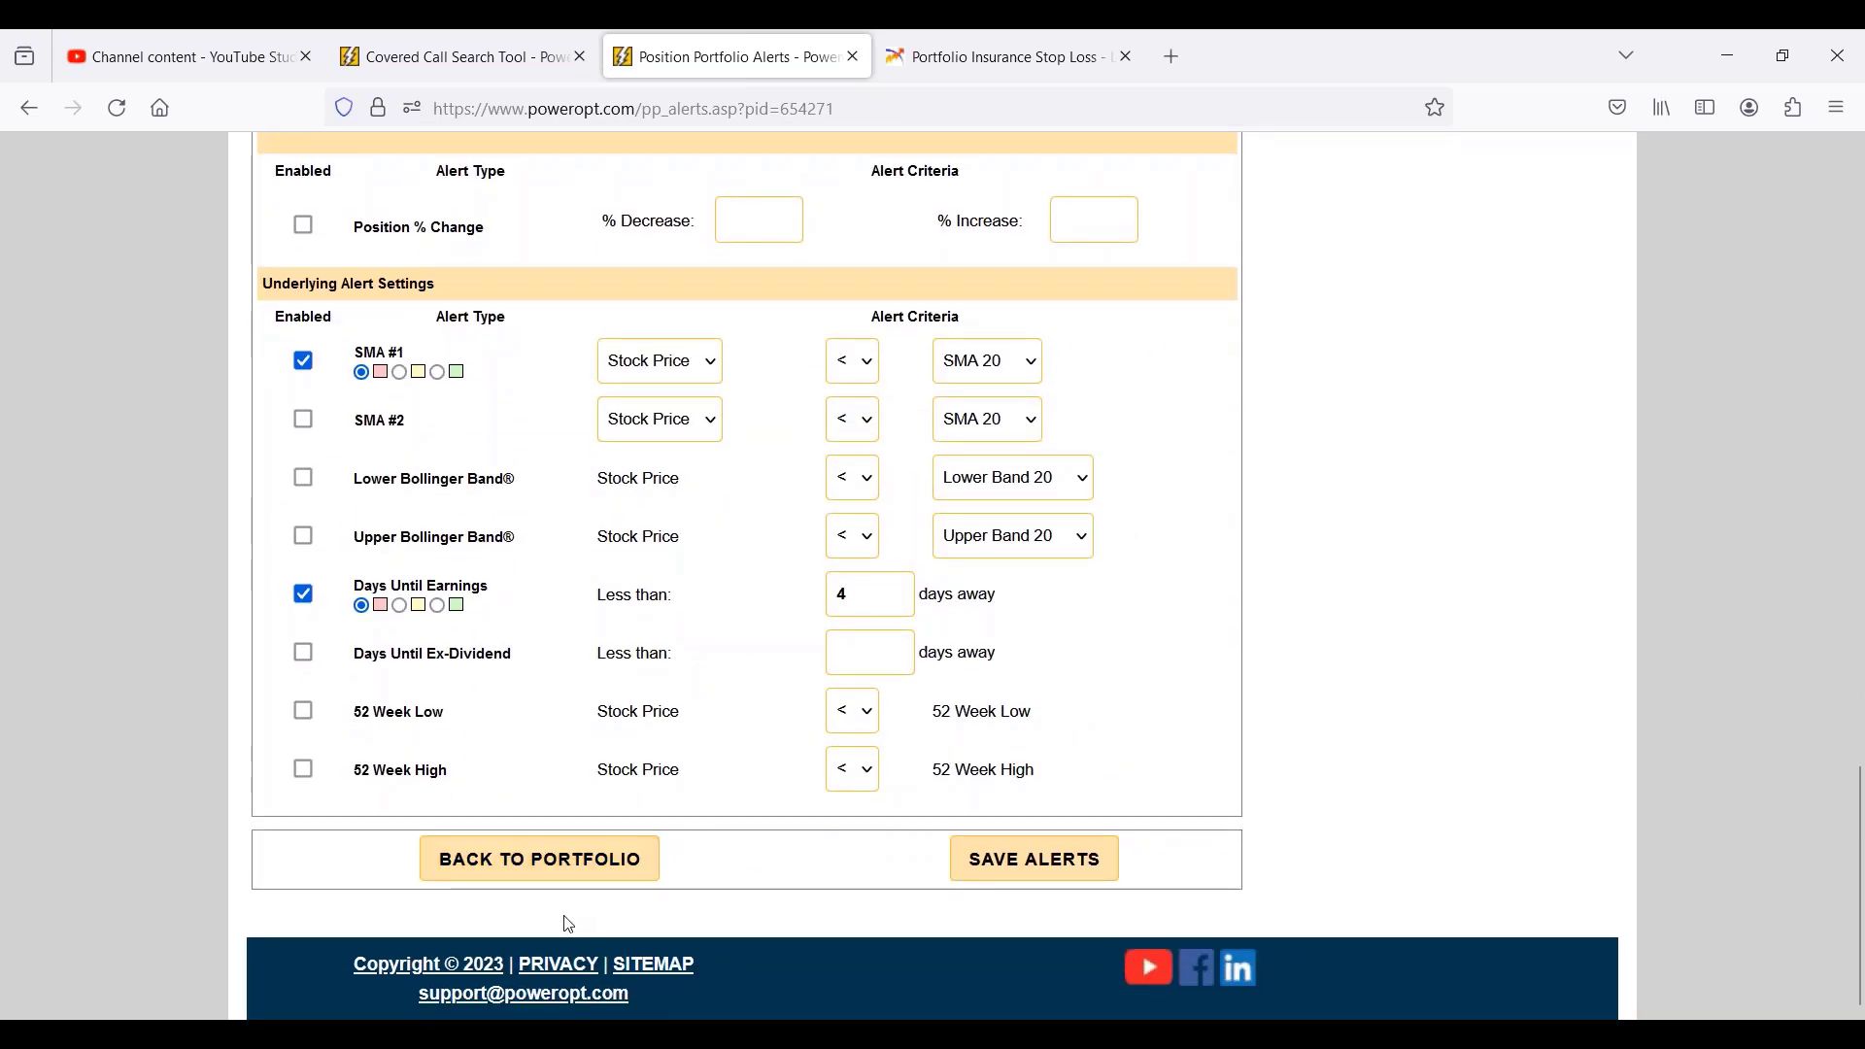
click(974, 859)
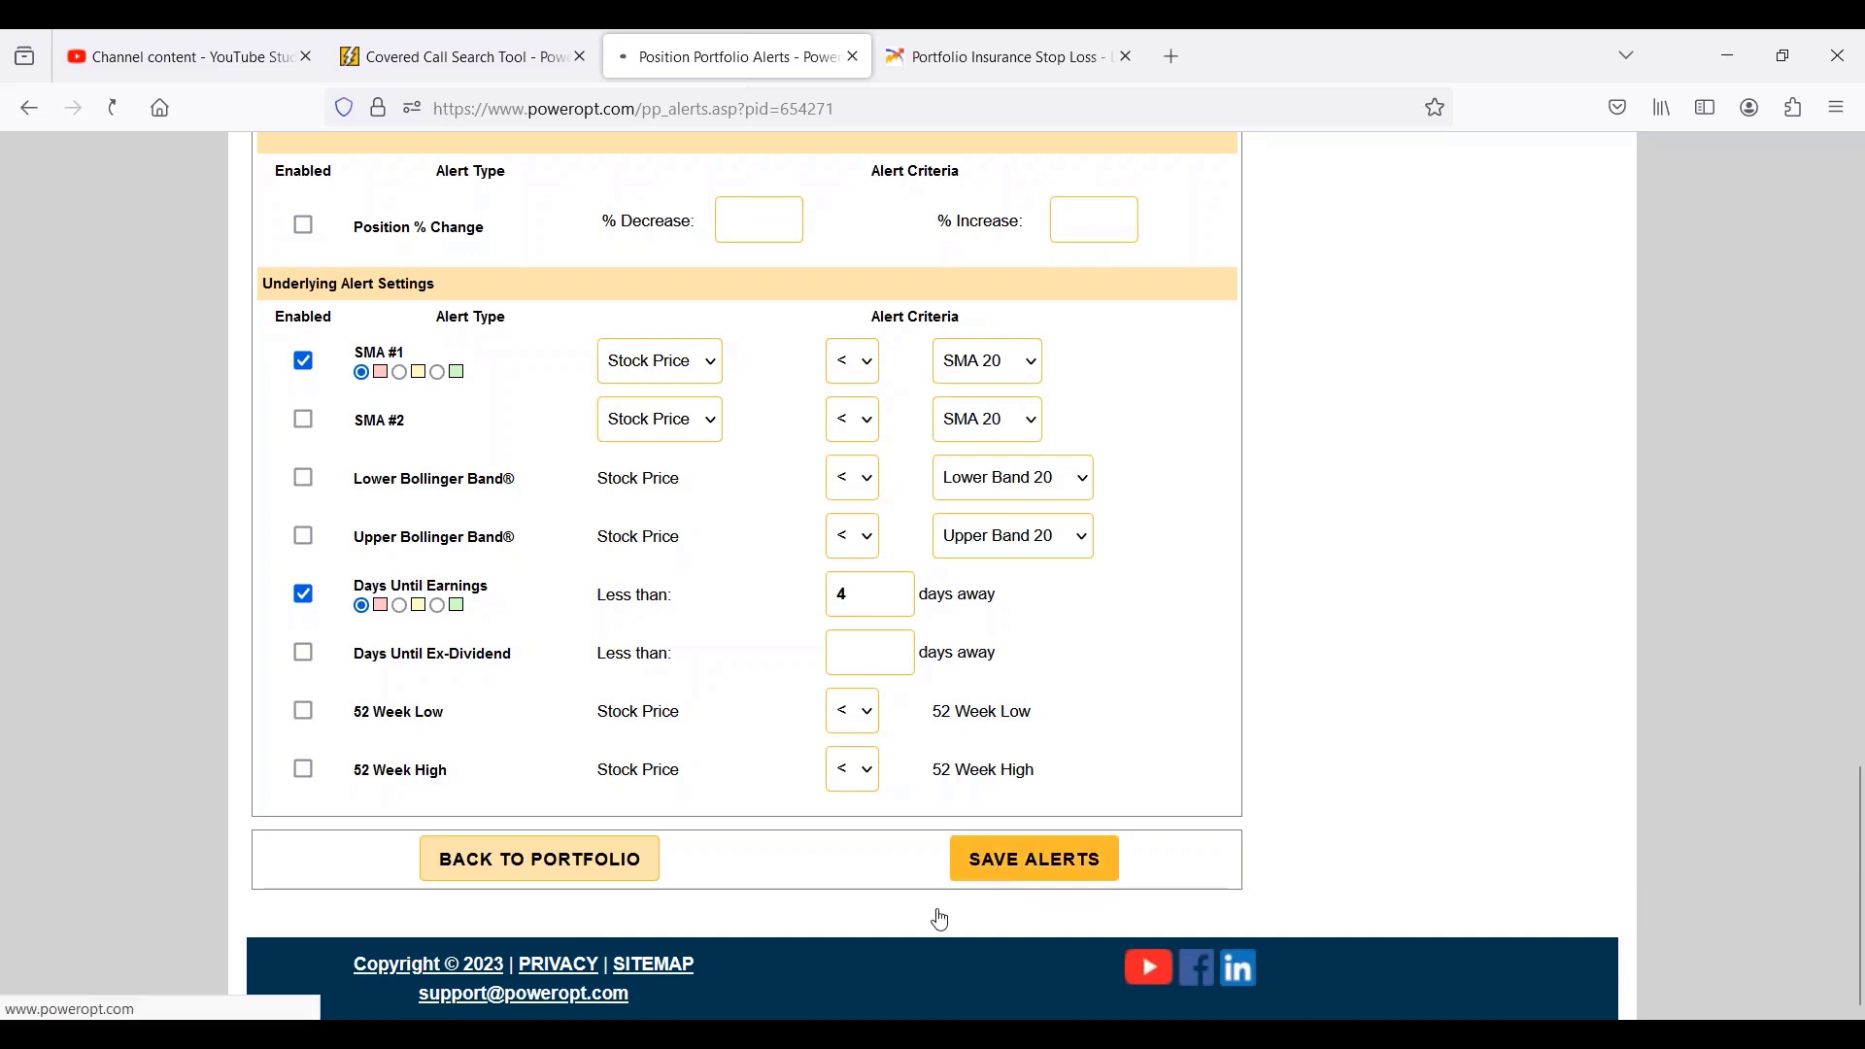
scroll(64, 717, down, 3)
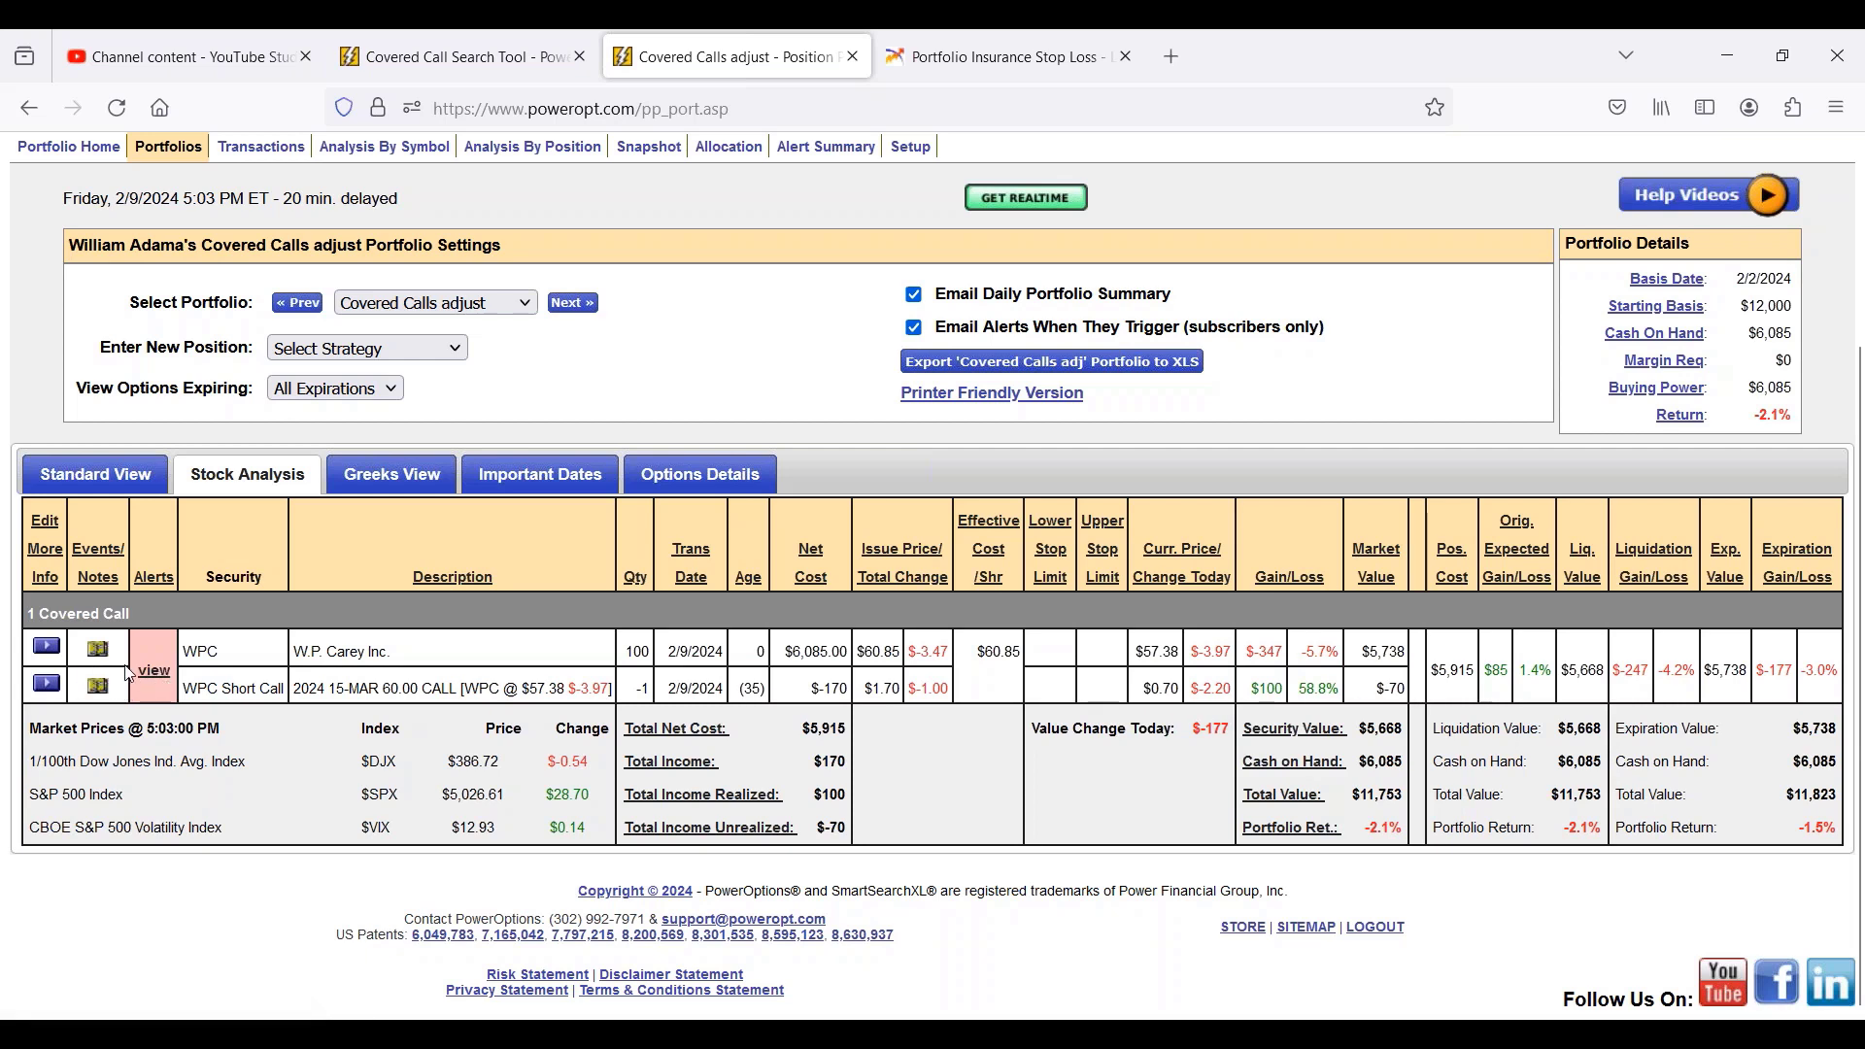
- Reopen the WPC position's alerts and compare the triggered alert details with the Leg #1 Stock % Change threshold
click(151, 677)
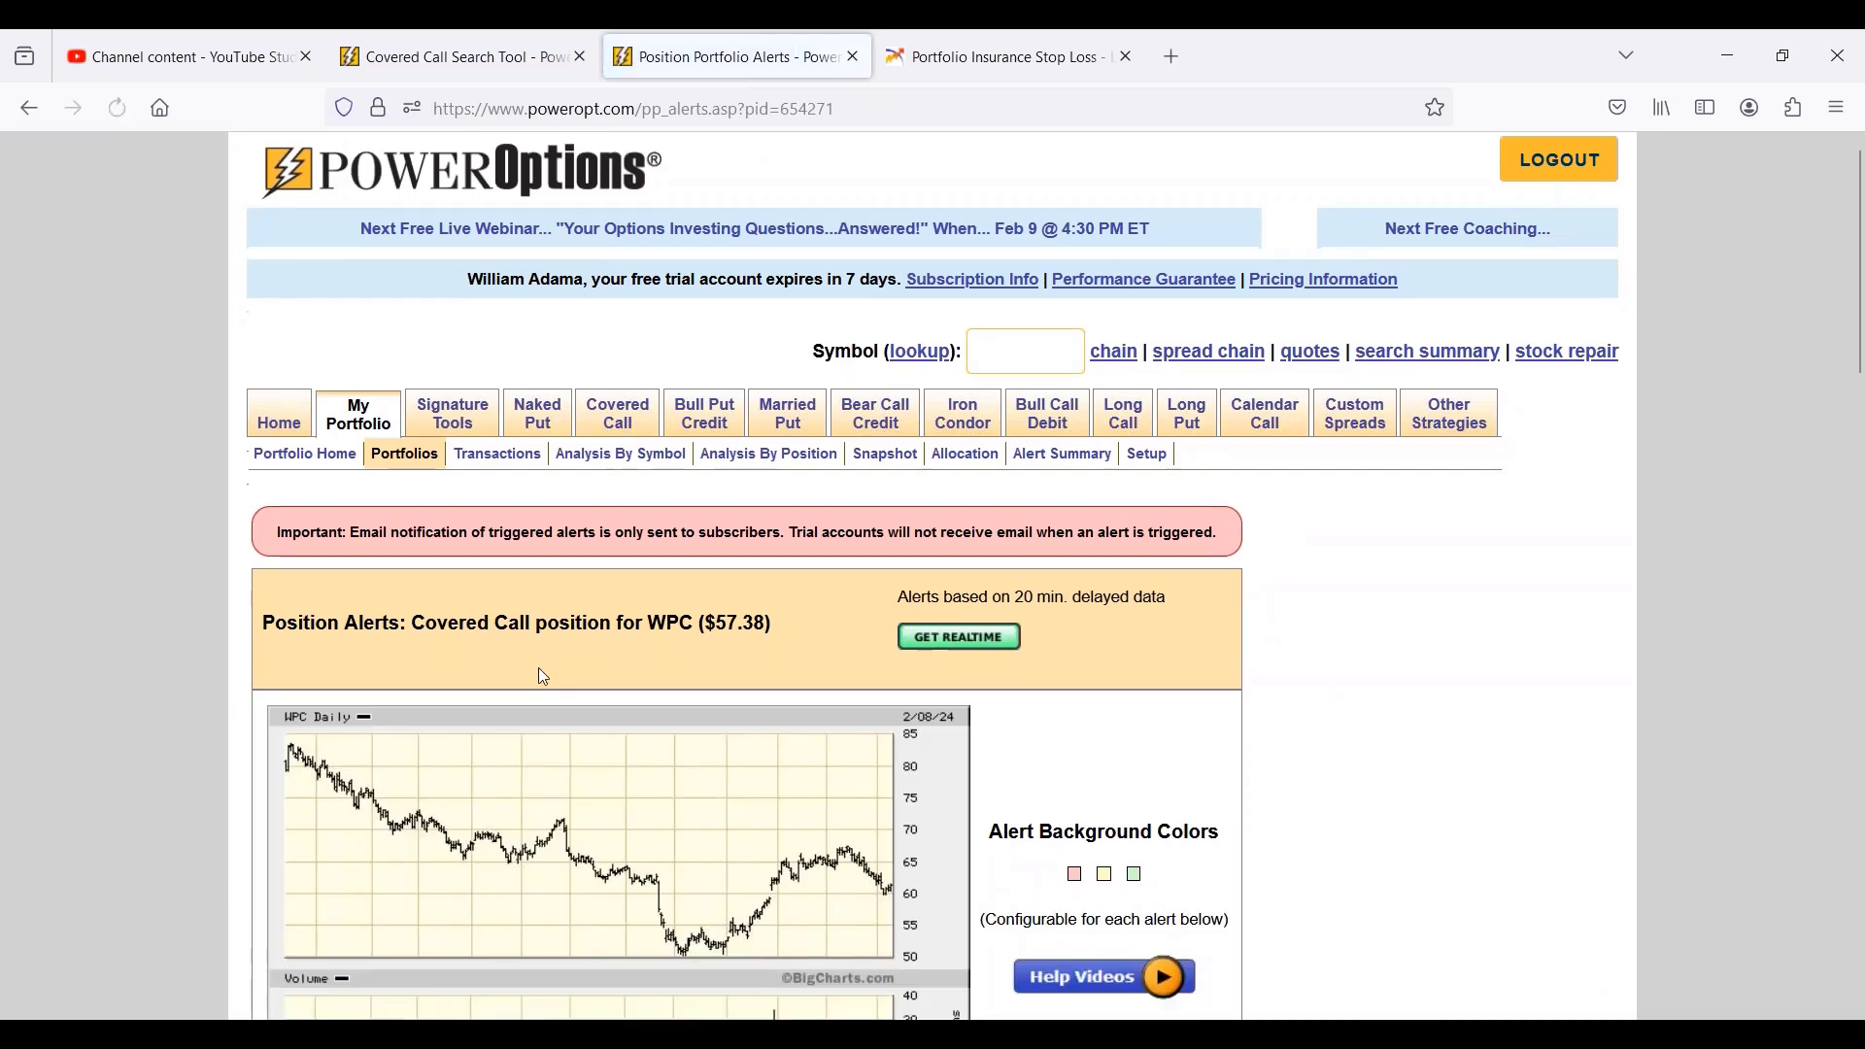
scroll(539, 668, down, 5)
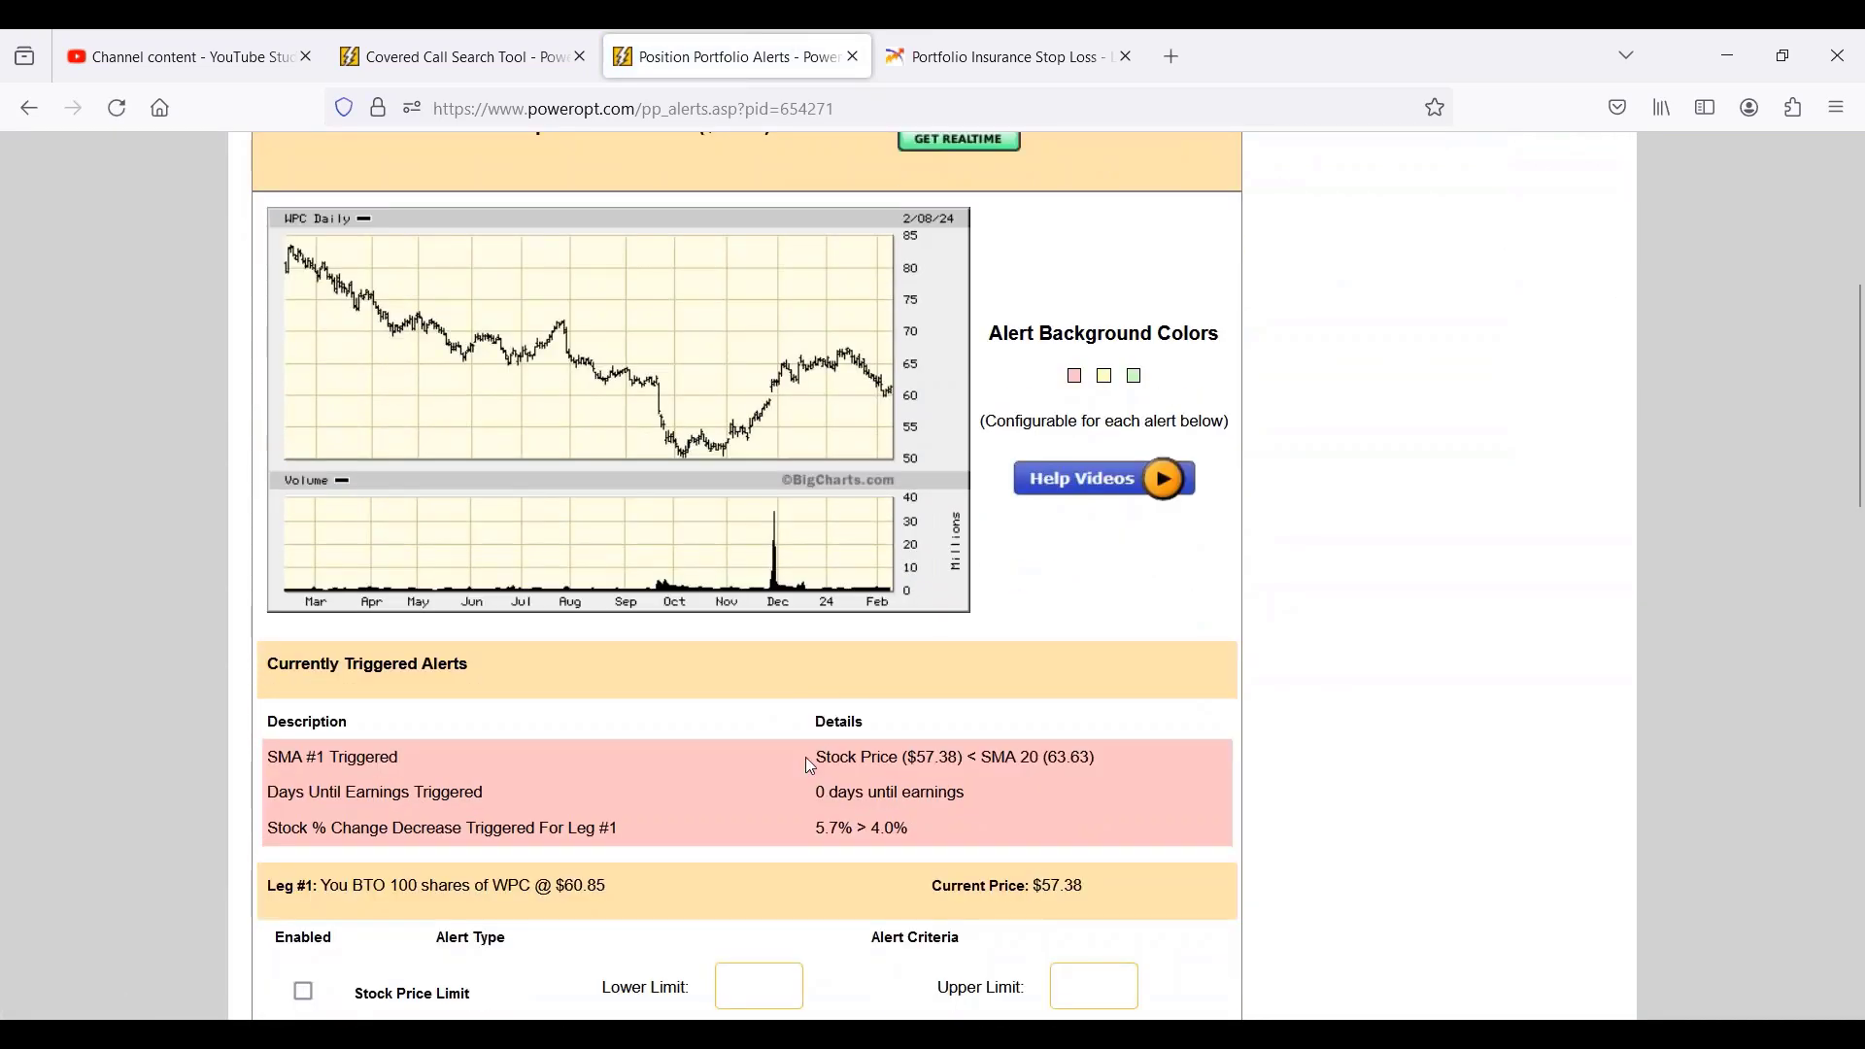
drag(1014, 750, 1134, 766)
drag(812, 796, 1000, 800)
scroll(1001, 800, down, 2)
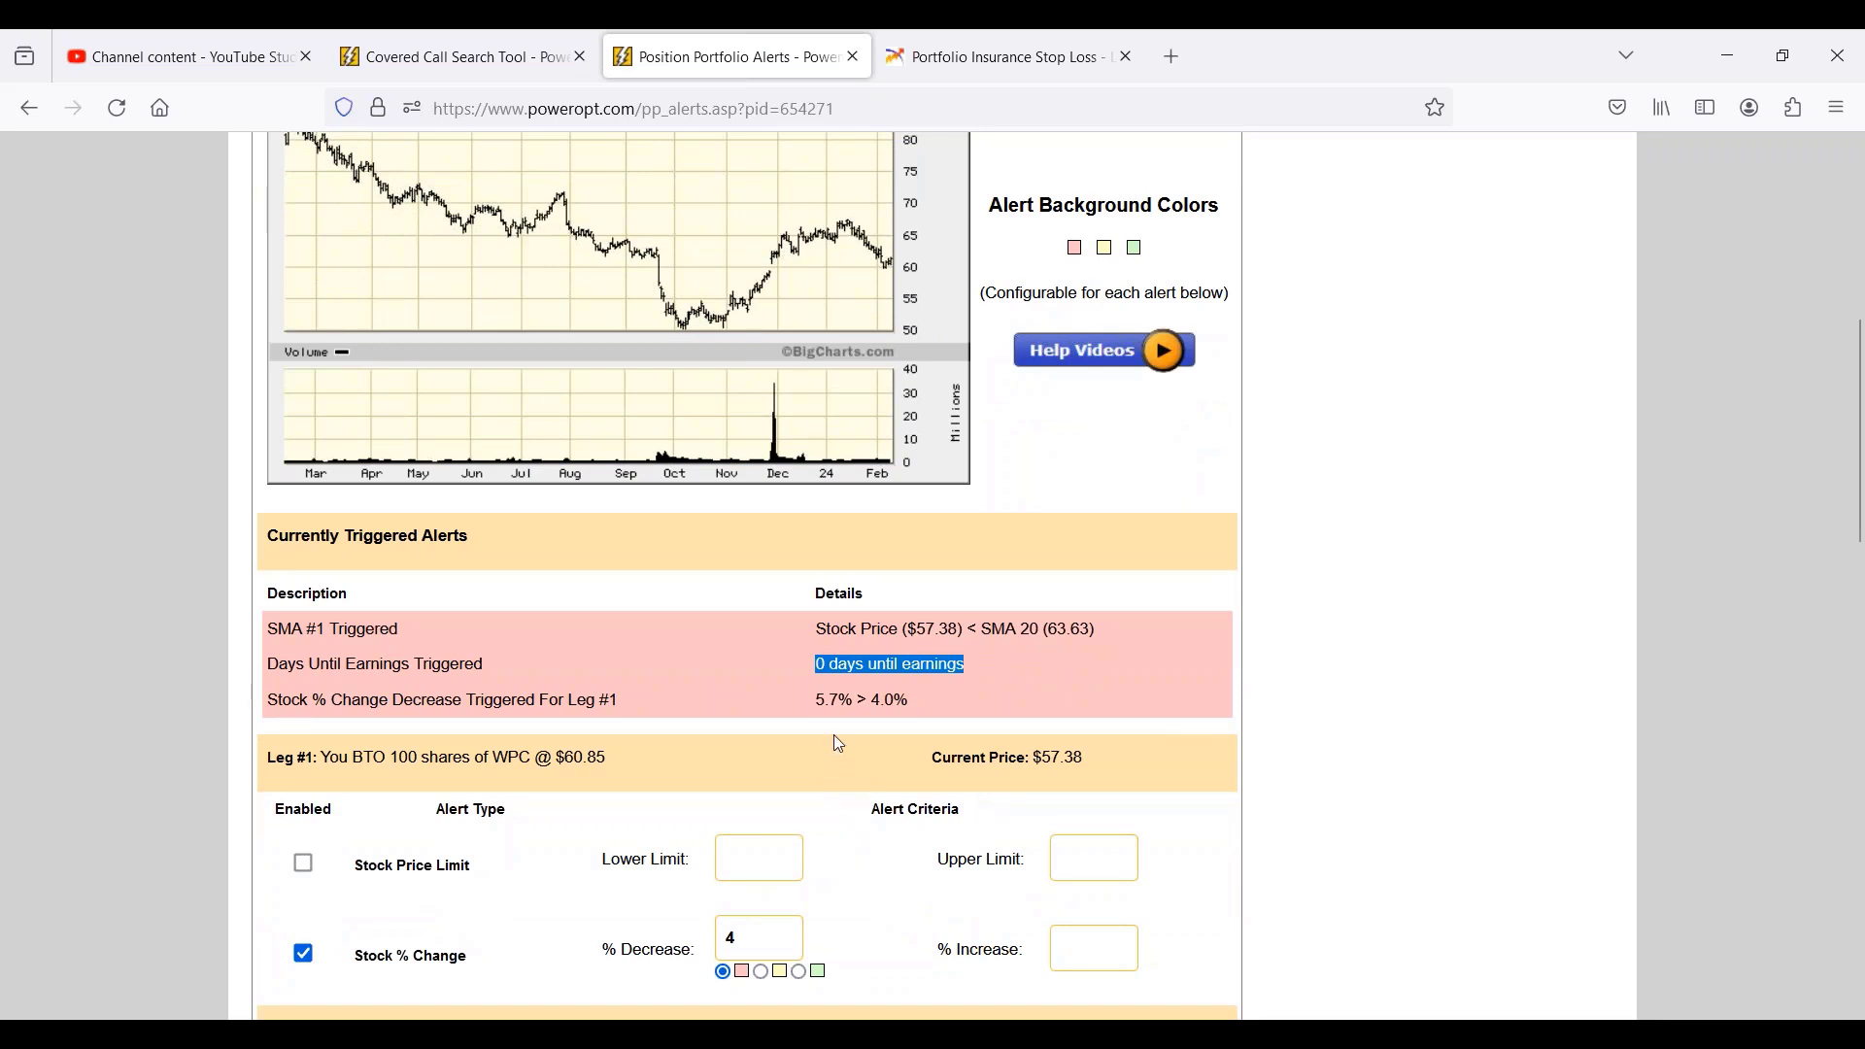
drag(814, 701, 913, 702)
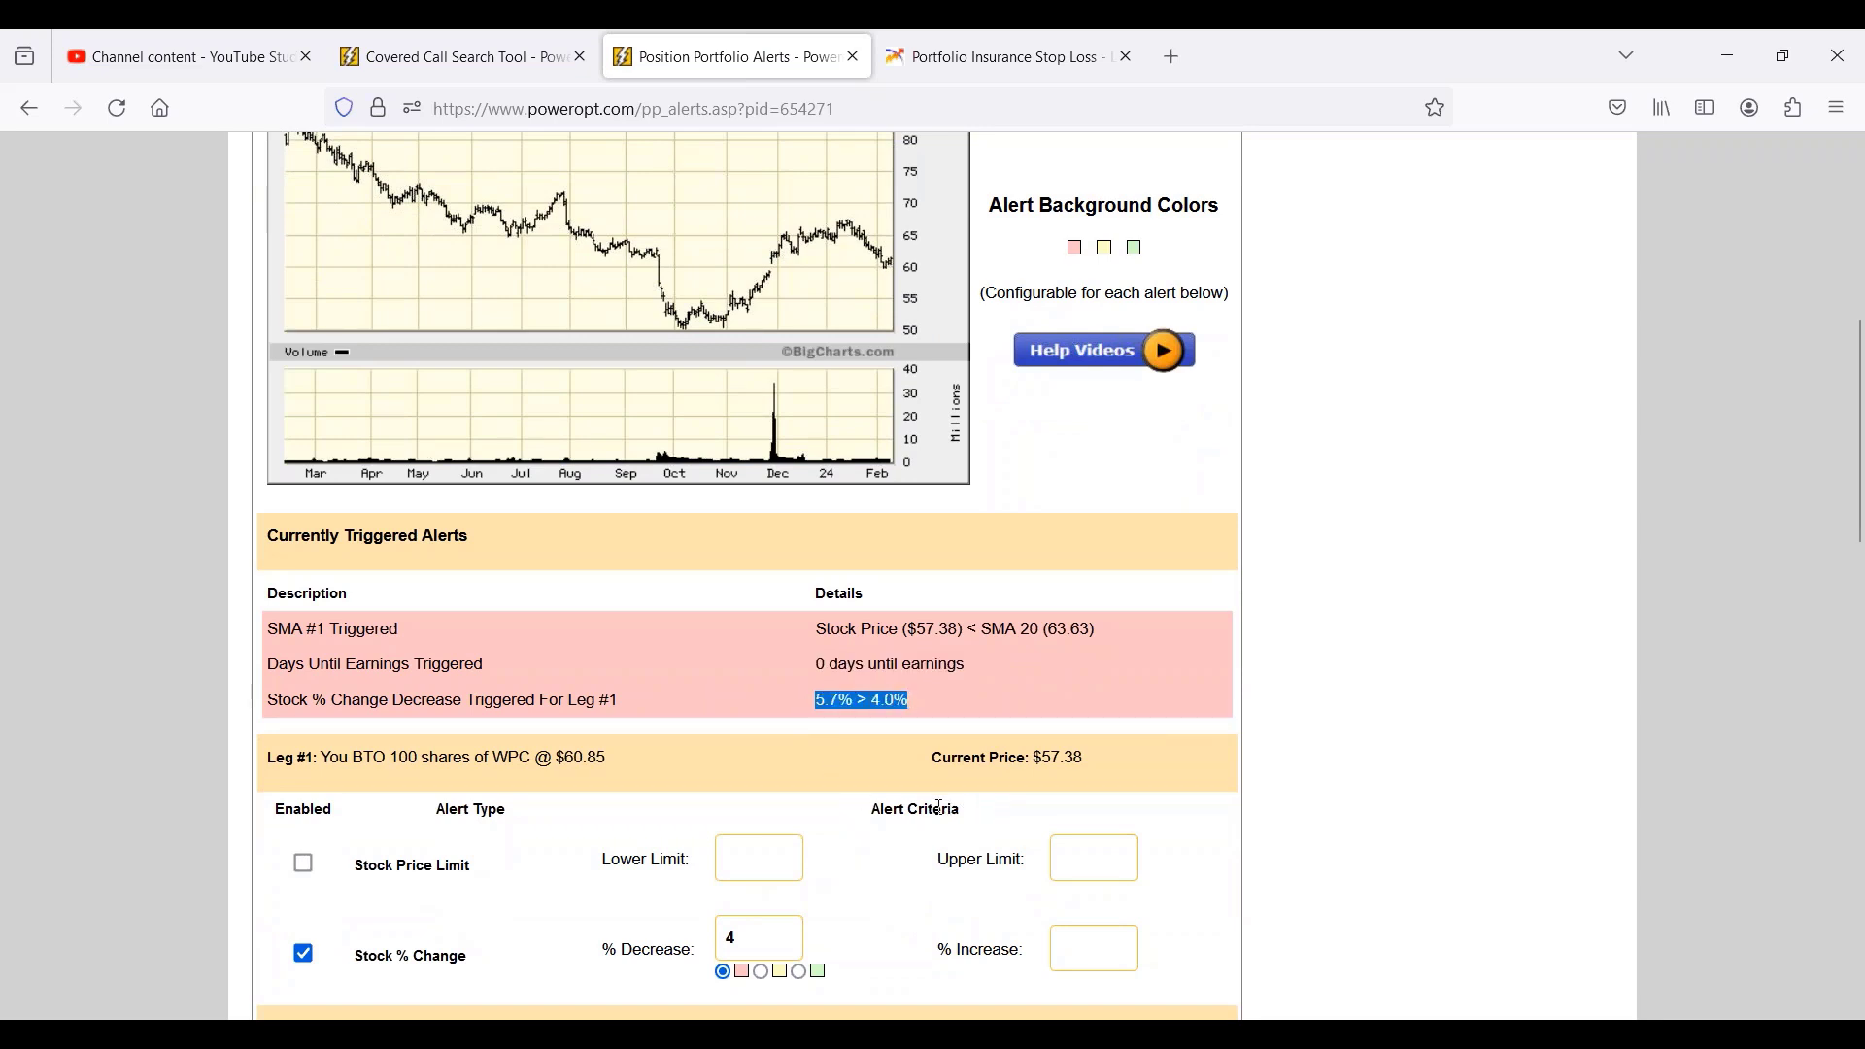
scroll(940, 809, down, 2)
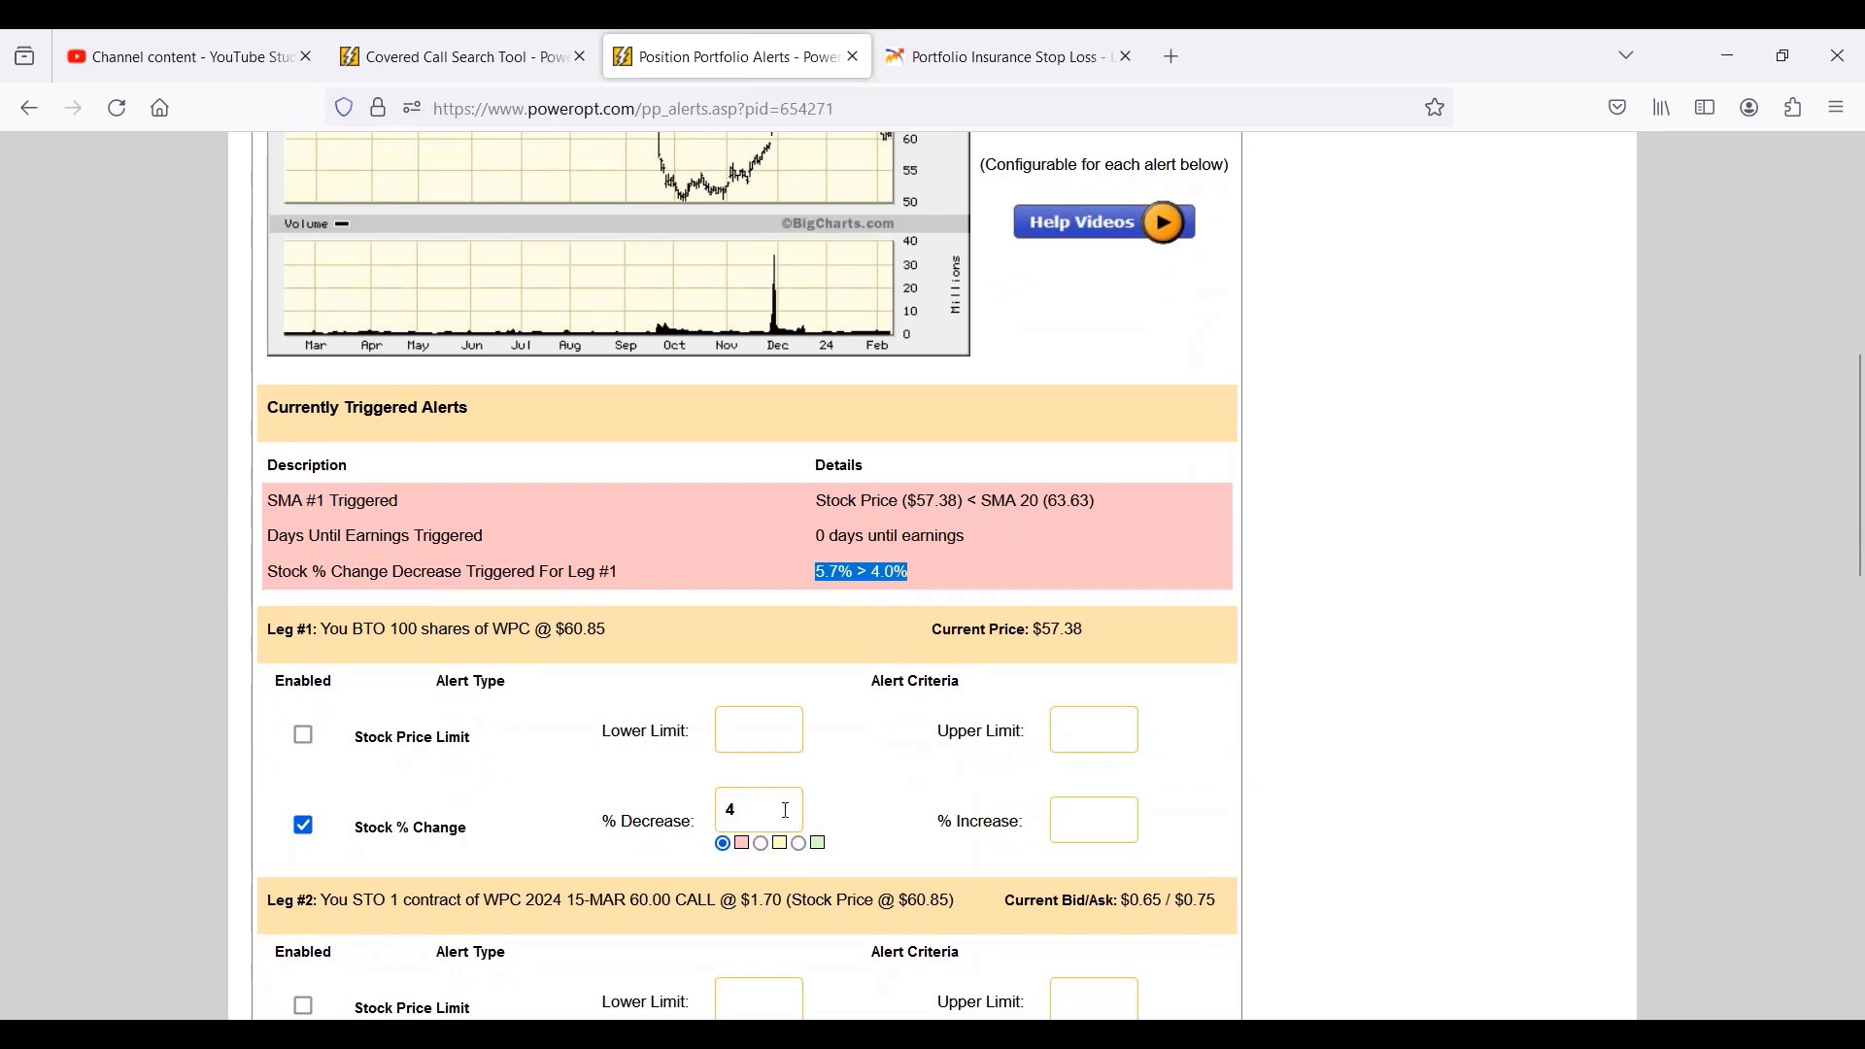
drag(787, 812, 662, 819)
scroll(622, 845, up, 4)
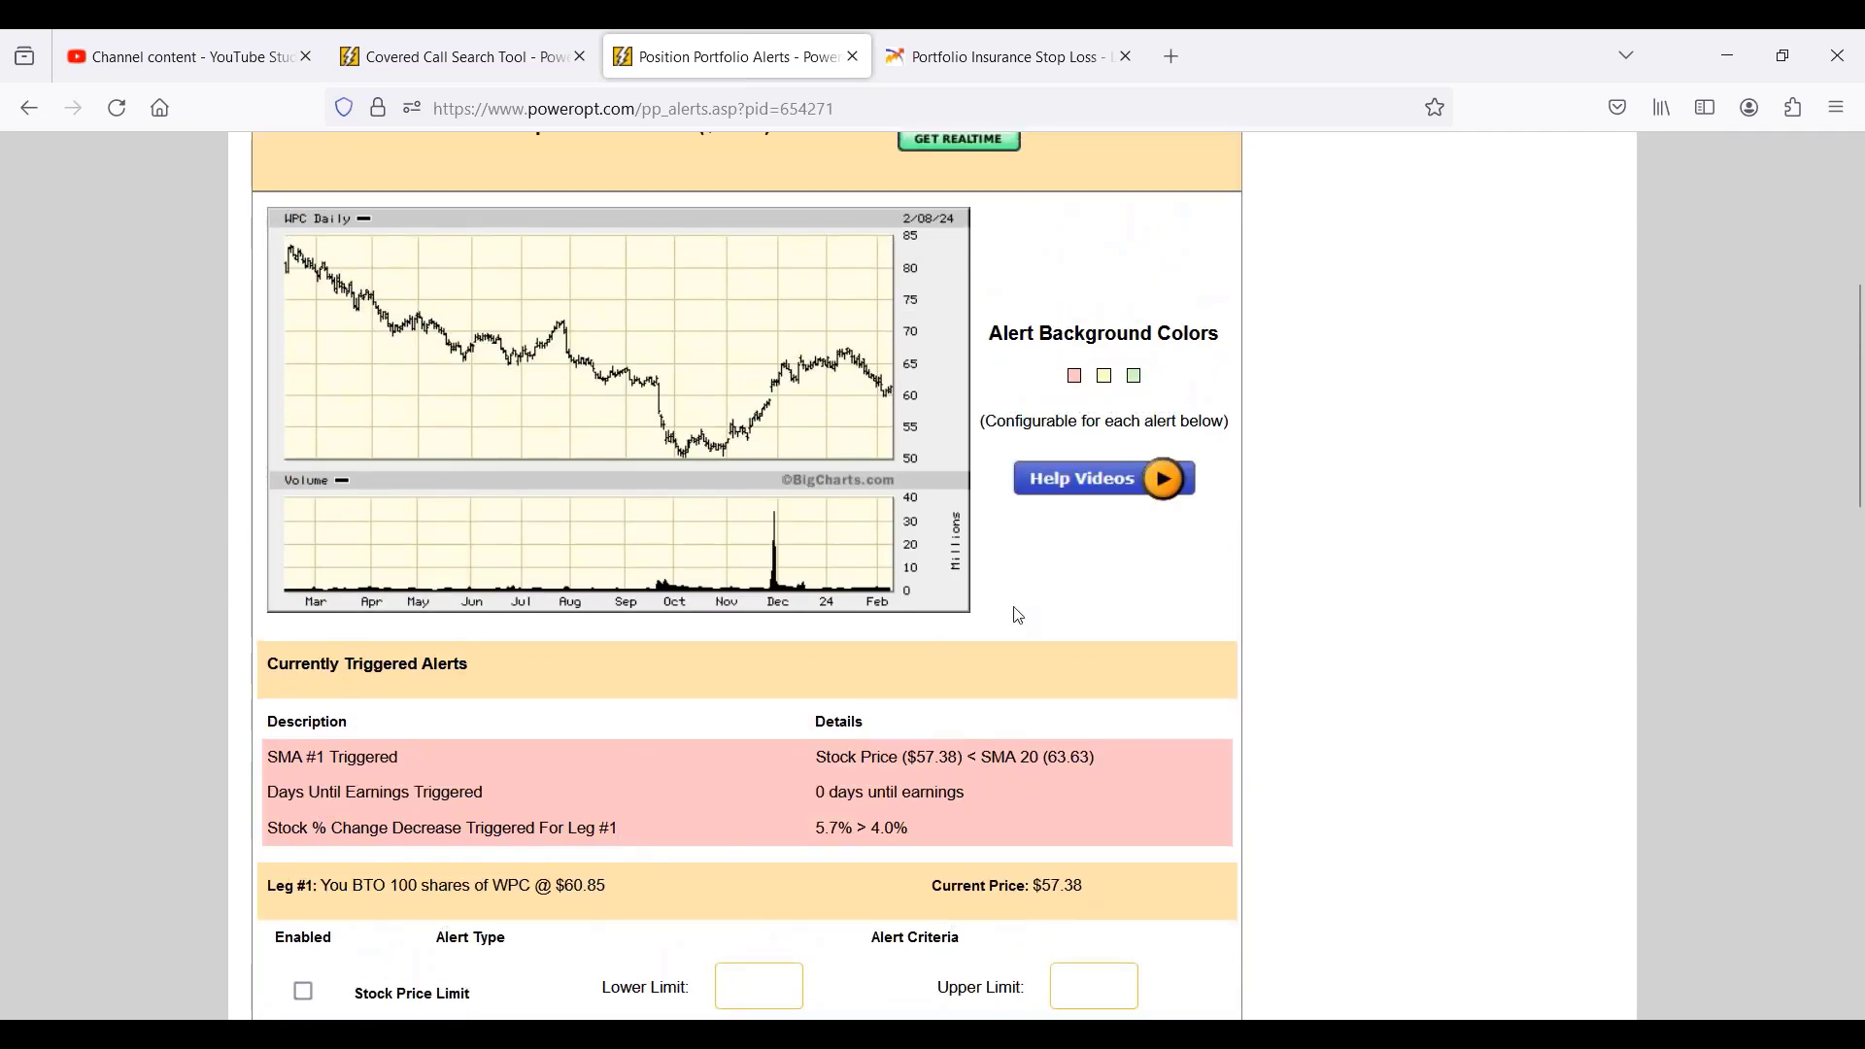
scroll(1005, 631, down, 8)
scroll(985, 648, up, 4)
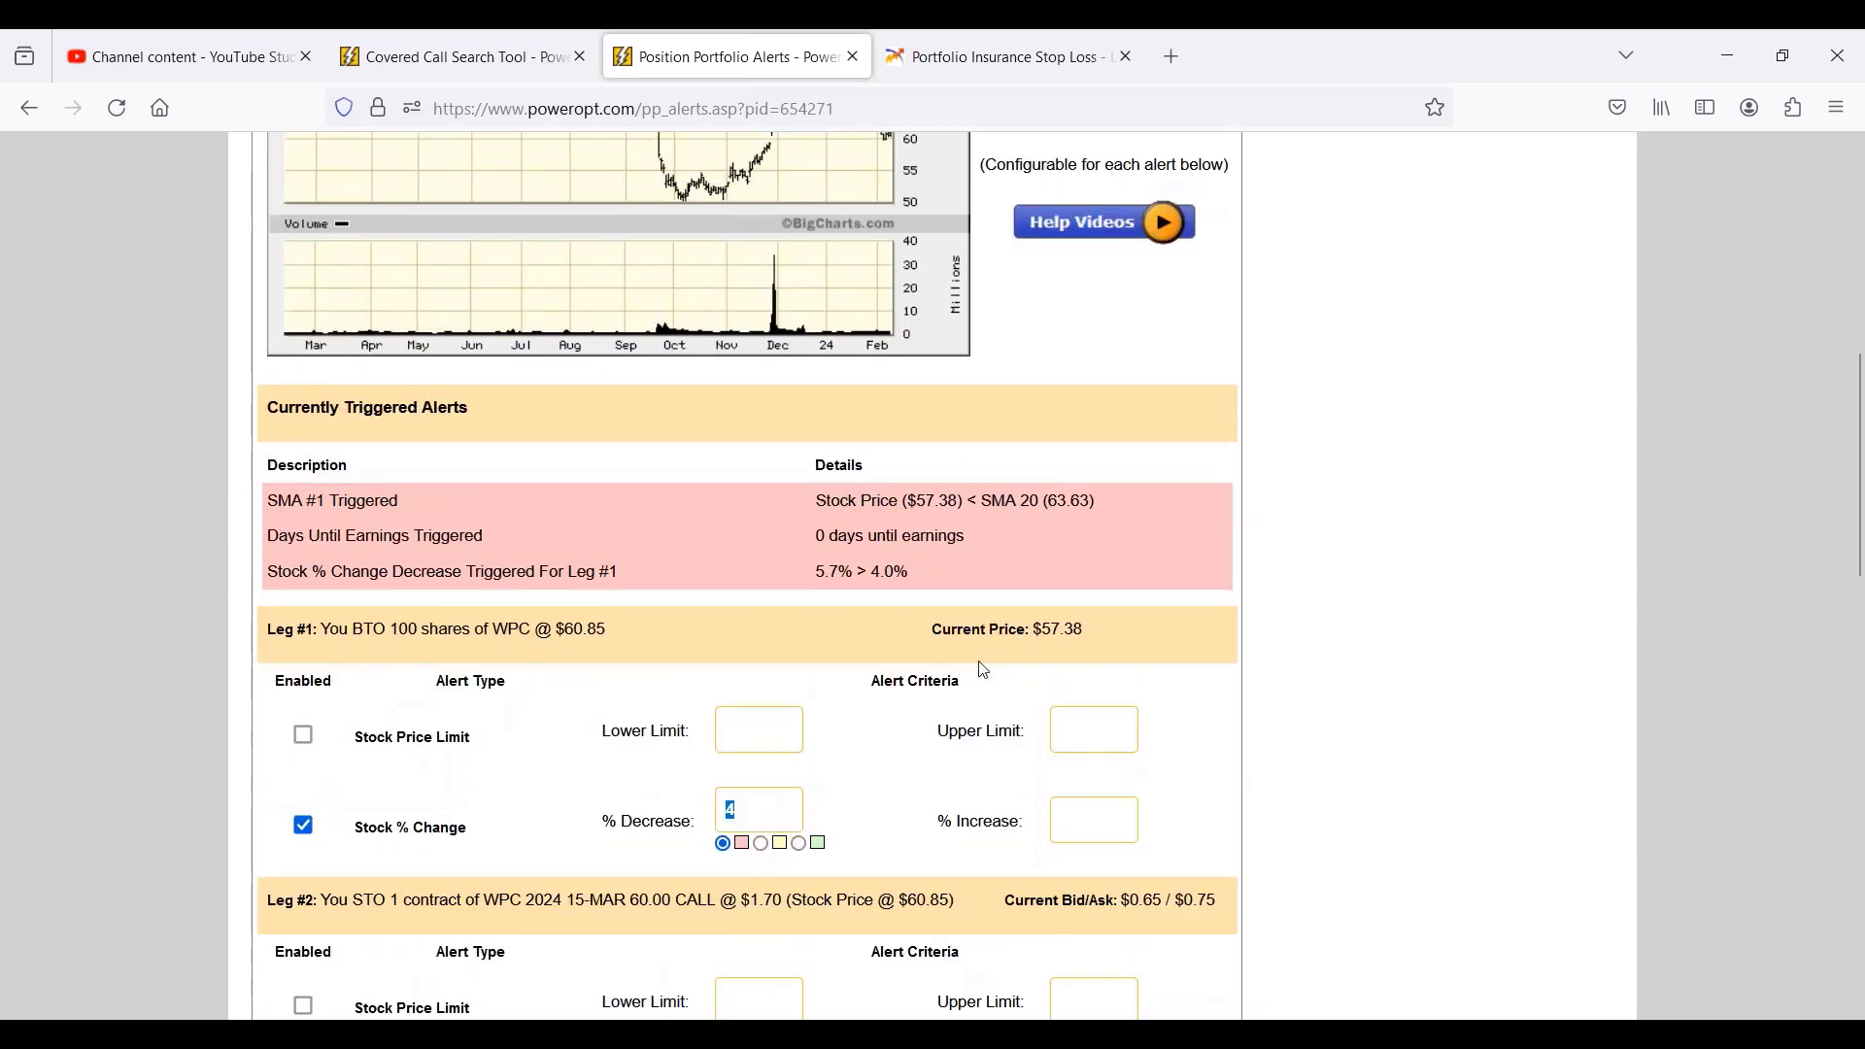
- Review the remaining WPC alert settings and triggered alerts, and return to the Covered Calls adjust portfolio
scroll(985, 656, down, 10)
scroll(988, 670, down, 15)
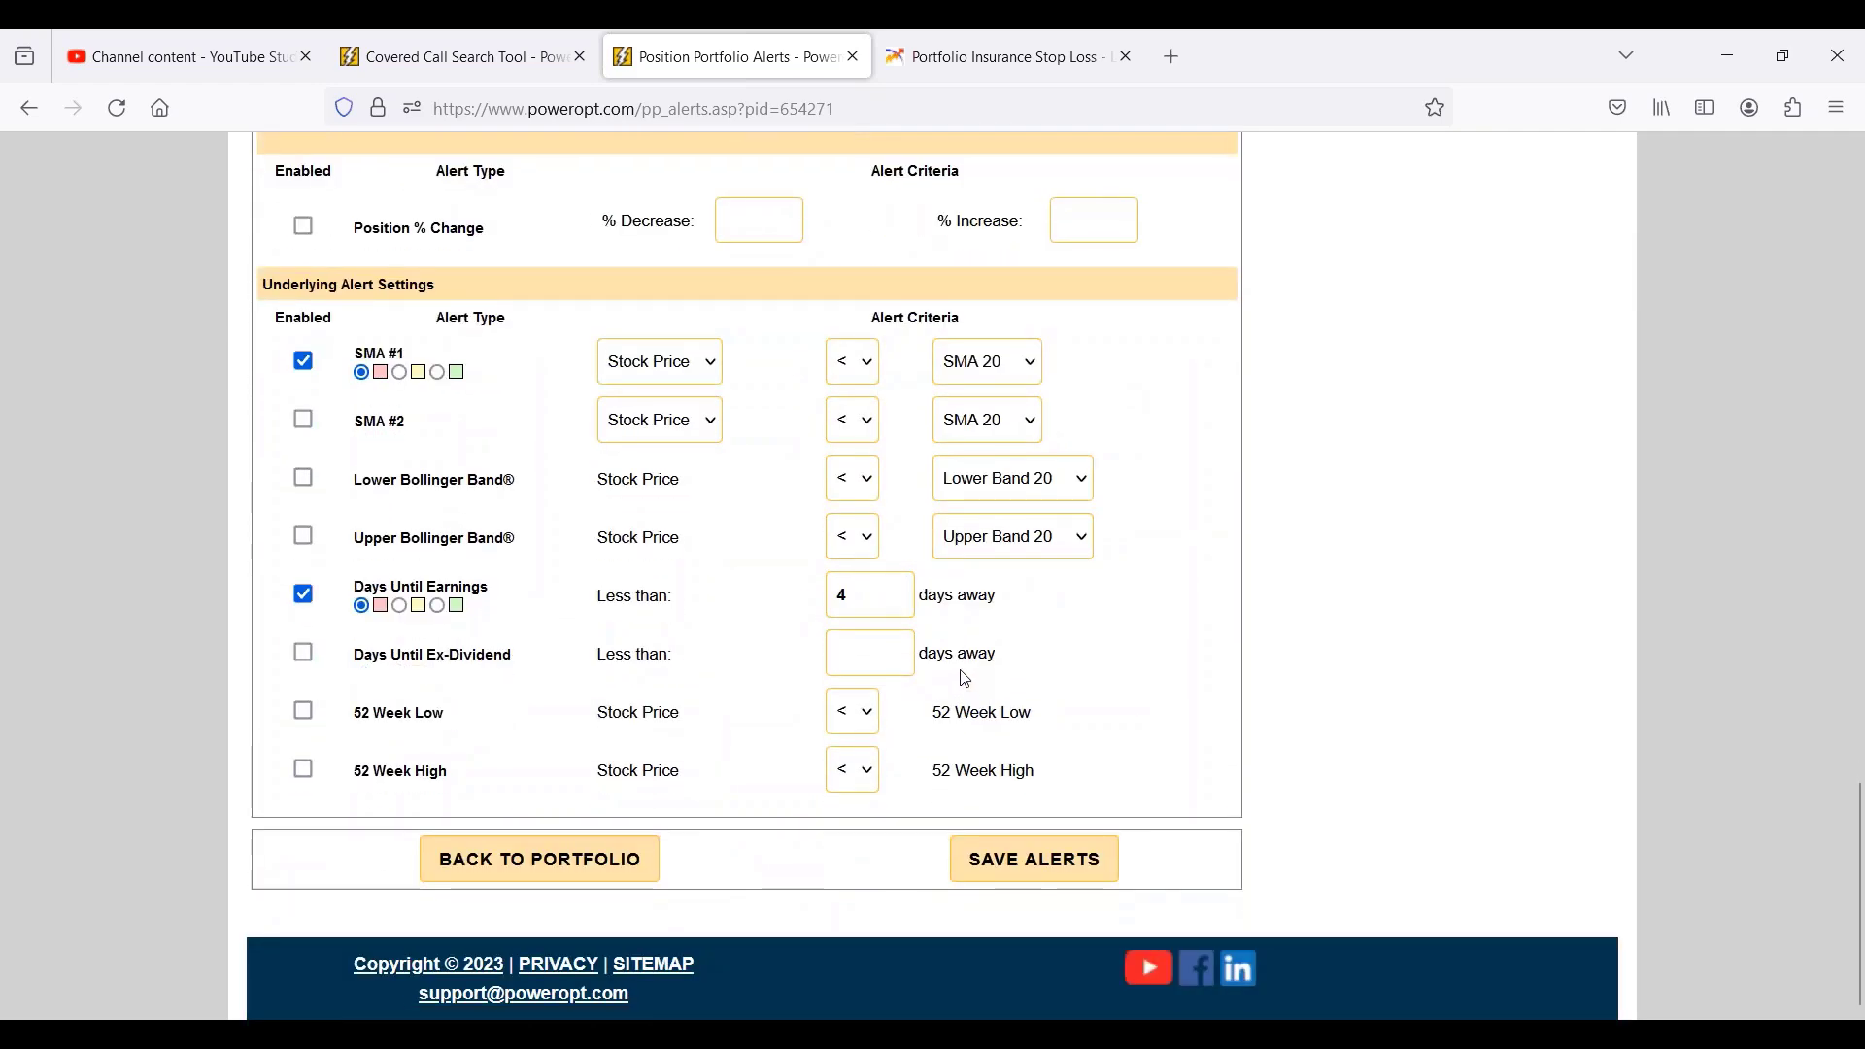
scroll(964, 679, up, 20)
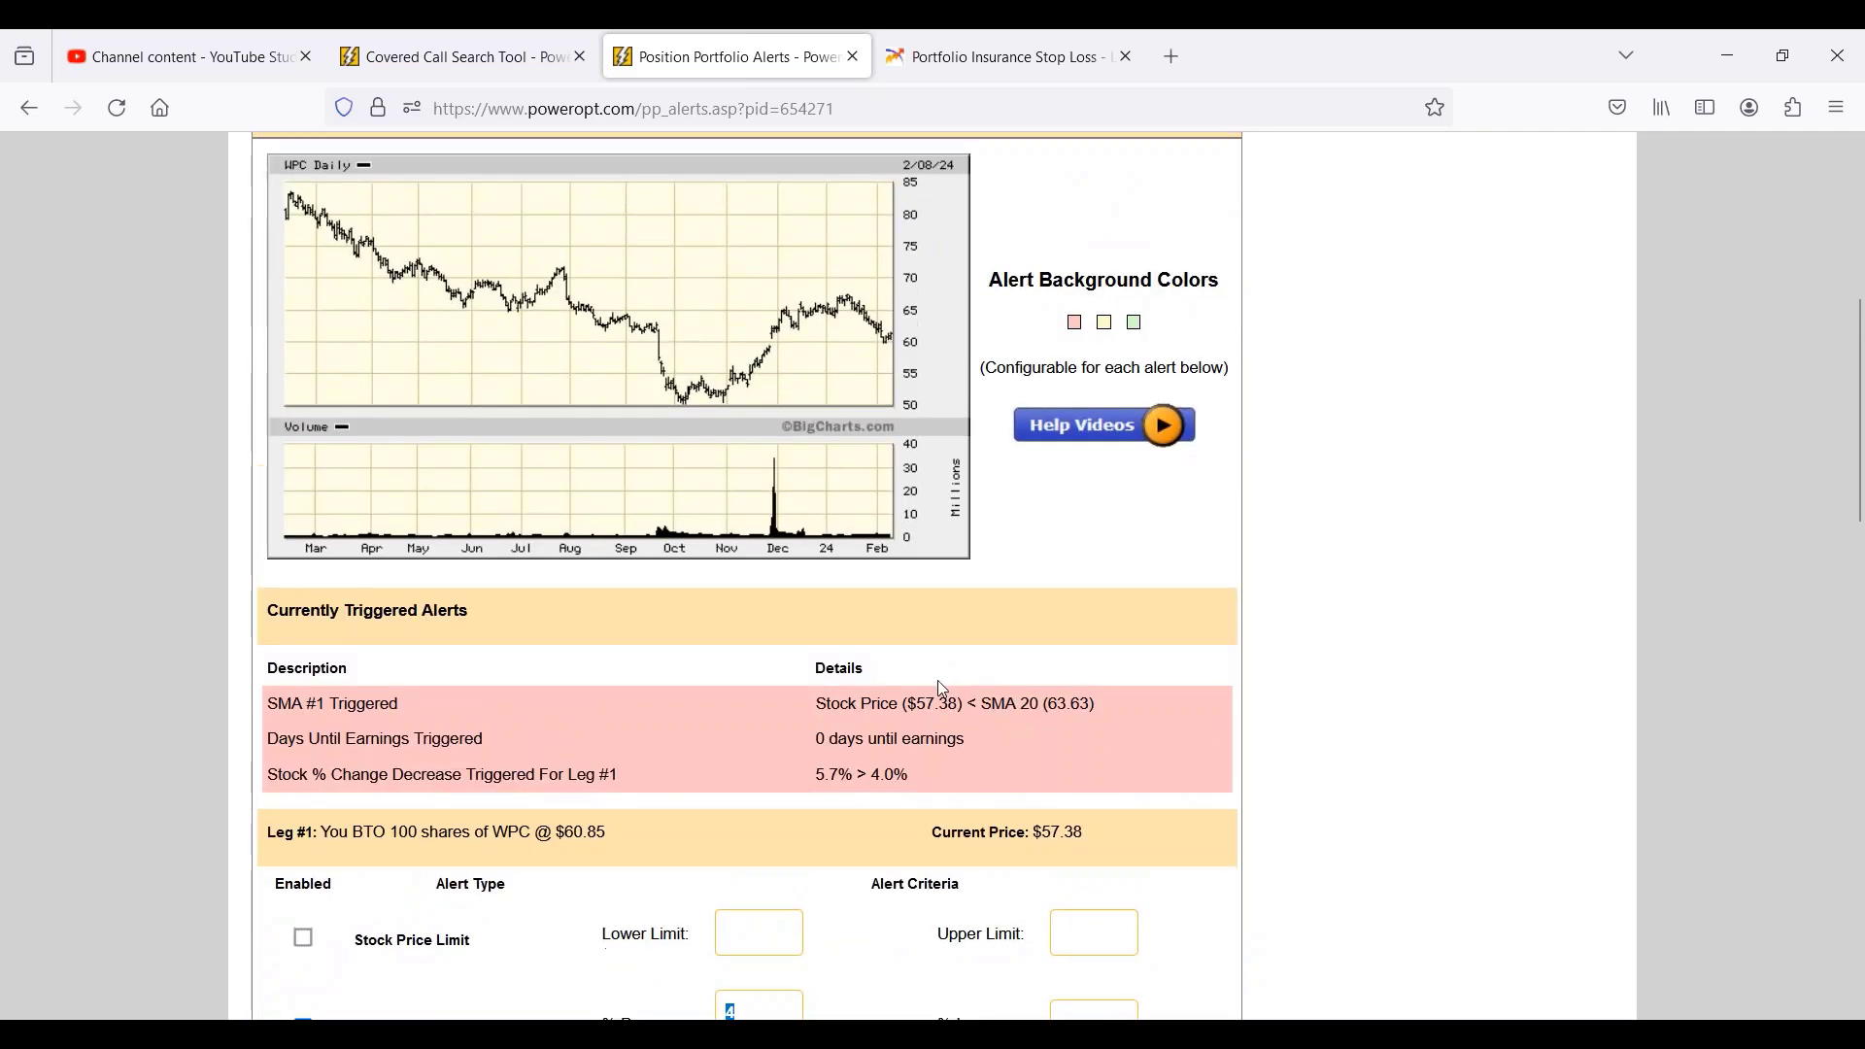
scroll(944, 689, up, 4)
scroll(489, 533, up, 2)
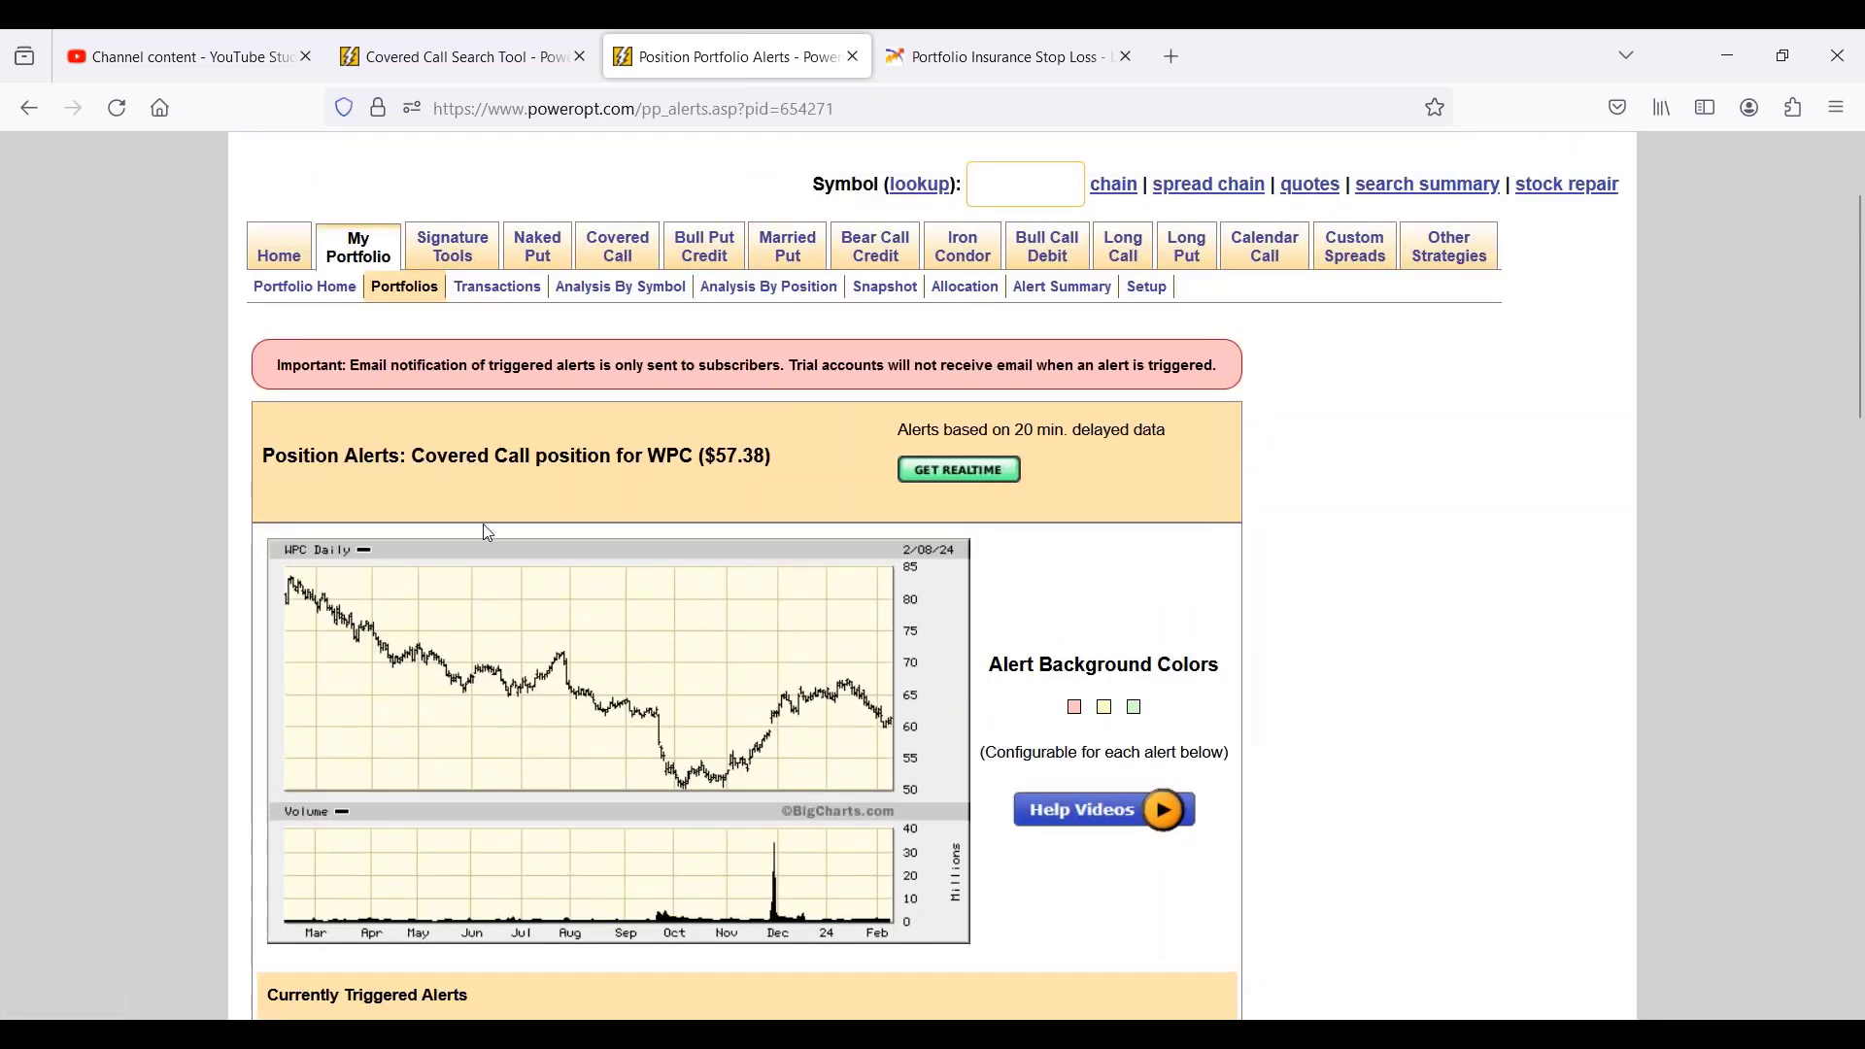
click(401, 289)
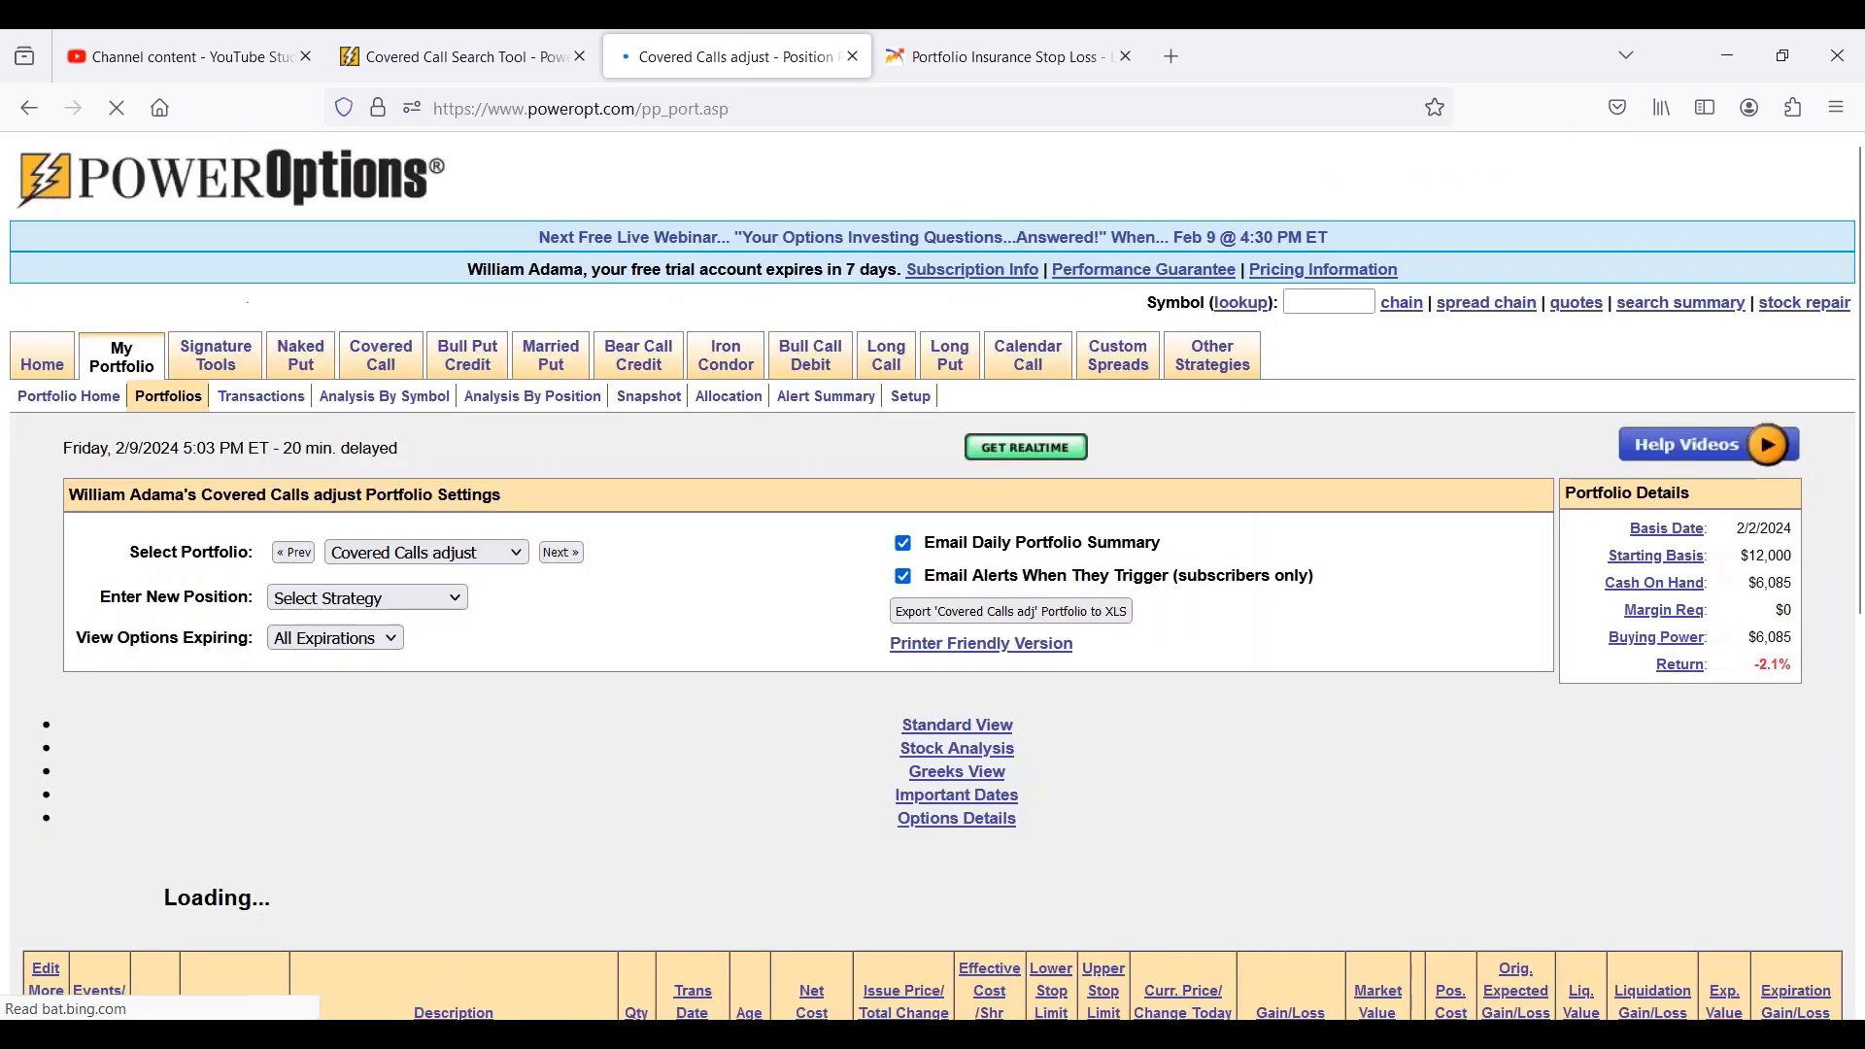
scroll(457, 539, down, 3)
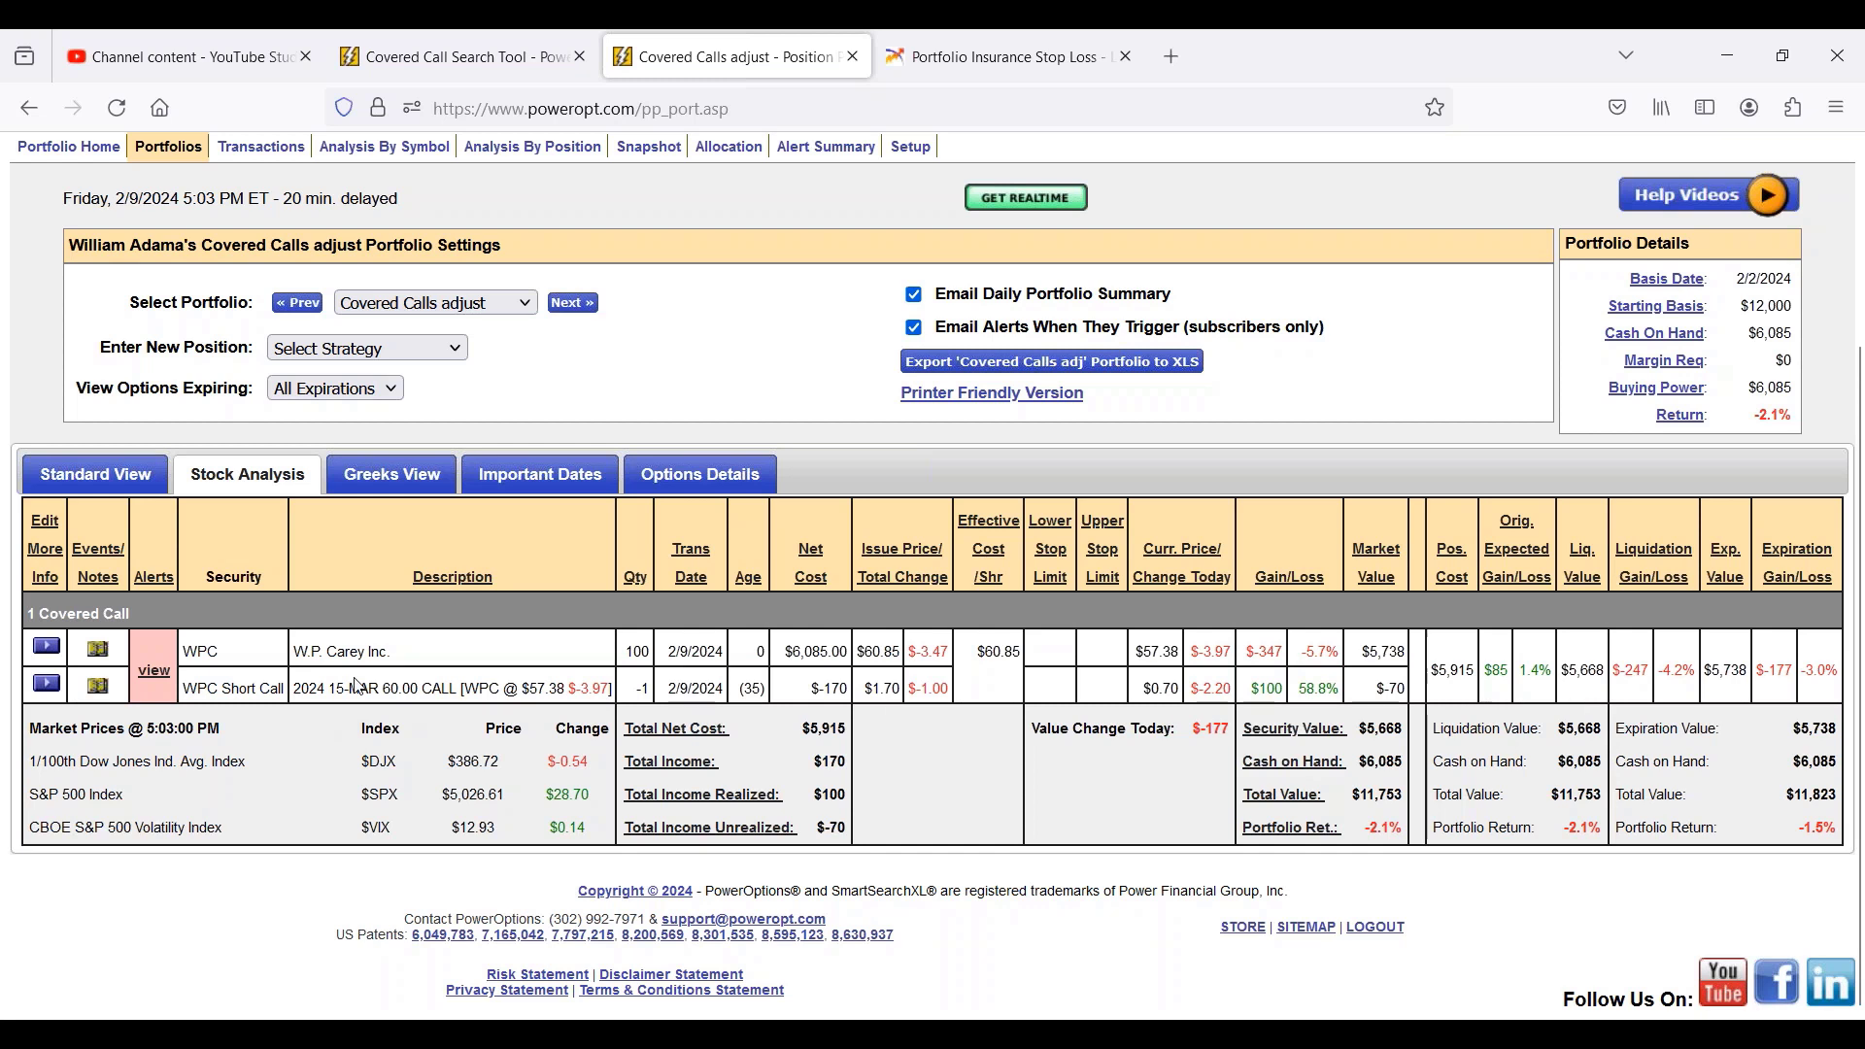
- Check the WPC position's liquidation and expiration gain/loss and the current stock price in the portfolio table
double_click(1663, 672)
double_click(1813, 673)
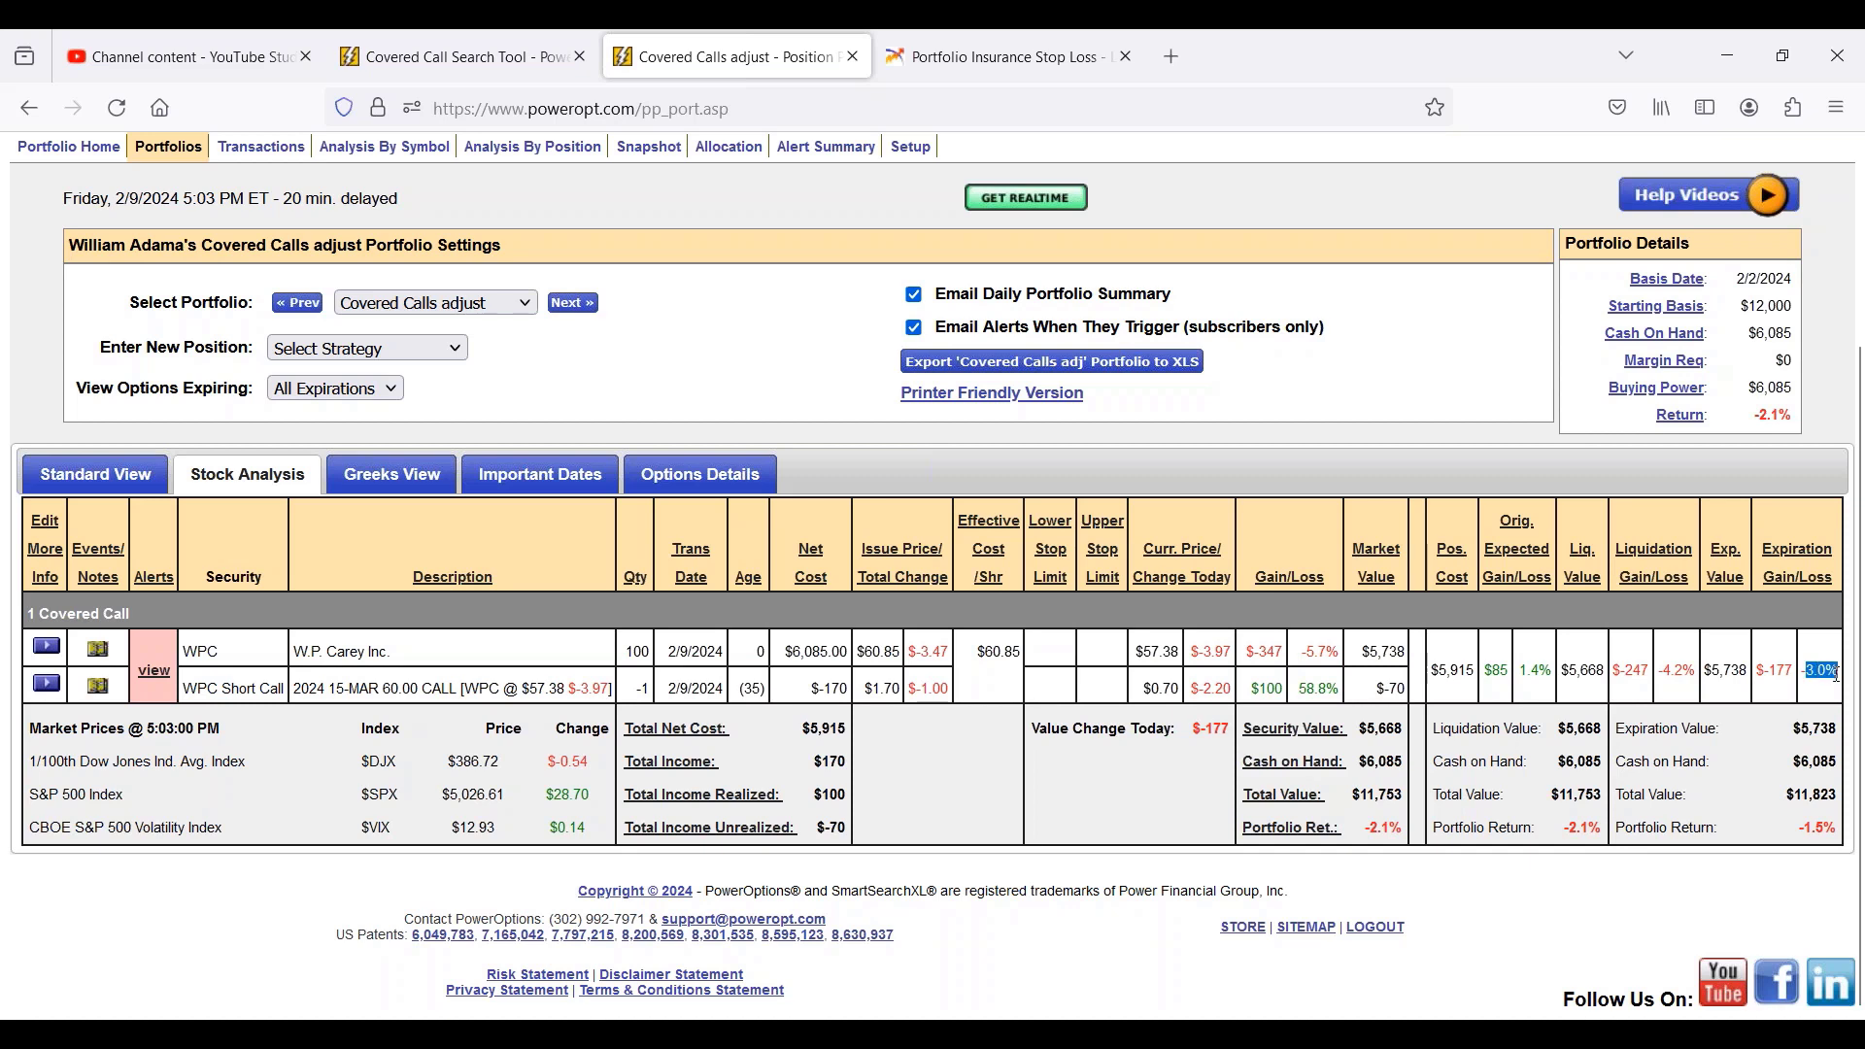
double_click(1156, 652)
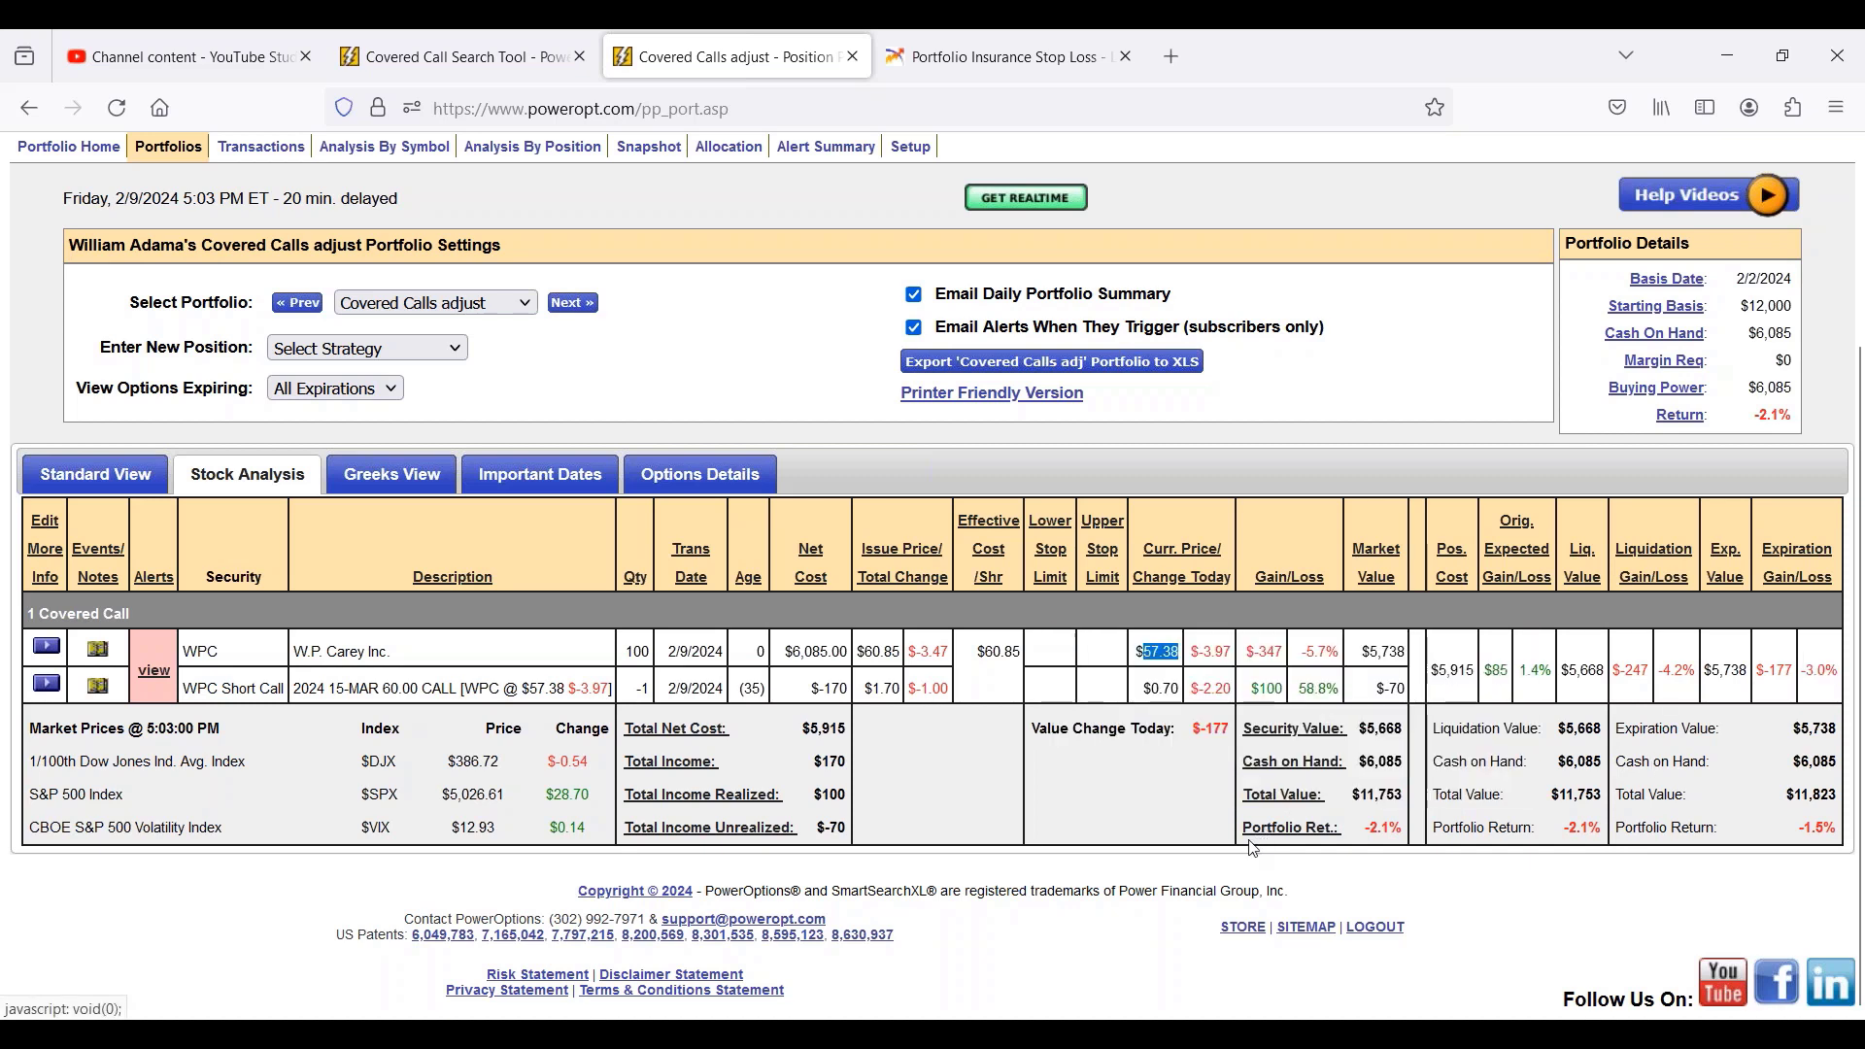
click(1132, 846)
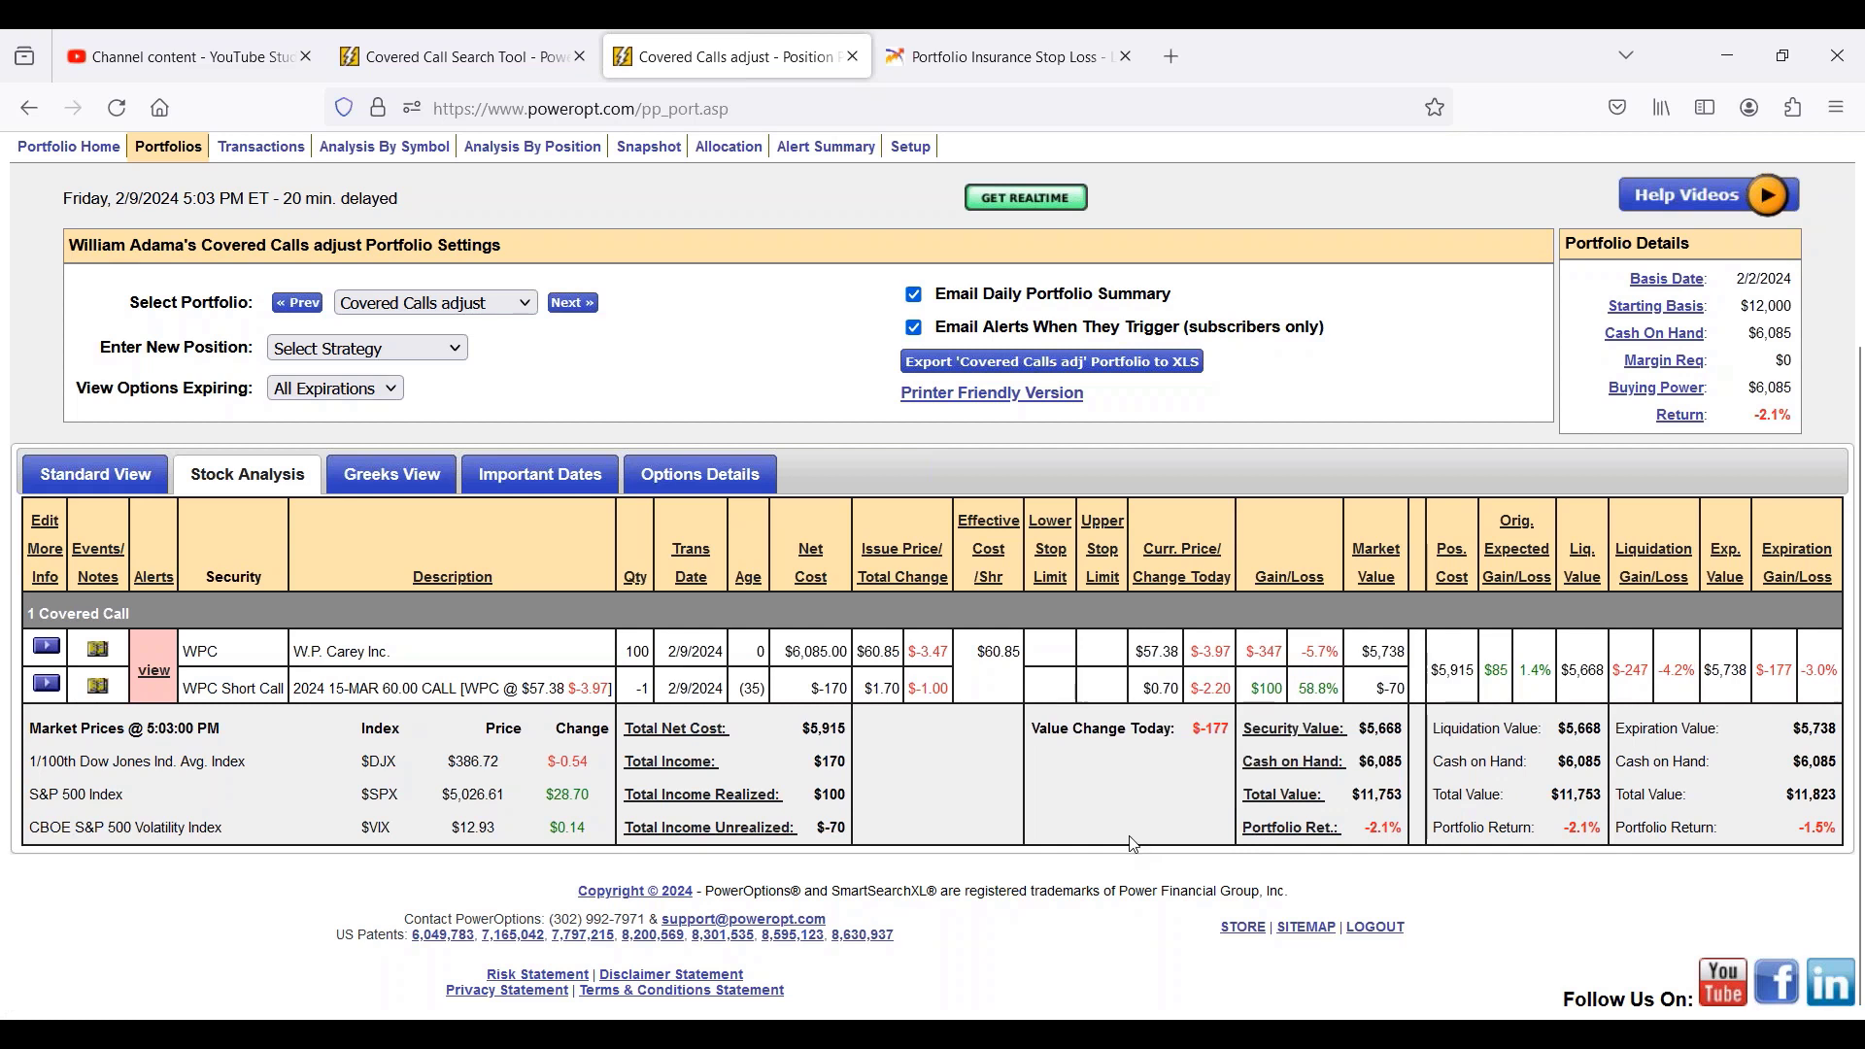
- Open the Position Analysis for the WPC covered call and examine its time value left and delta beside the profit/loss graph
click(55, 652)
mouse_move(164, 741)
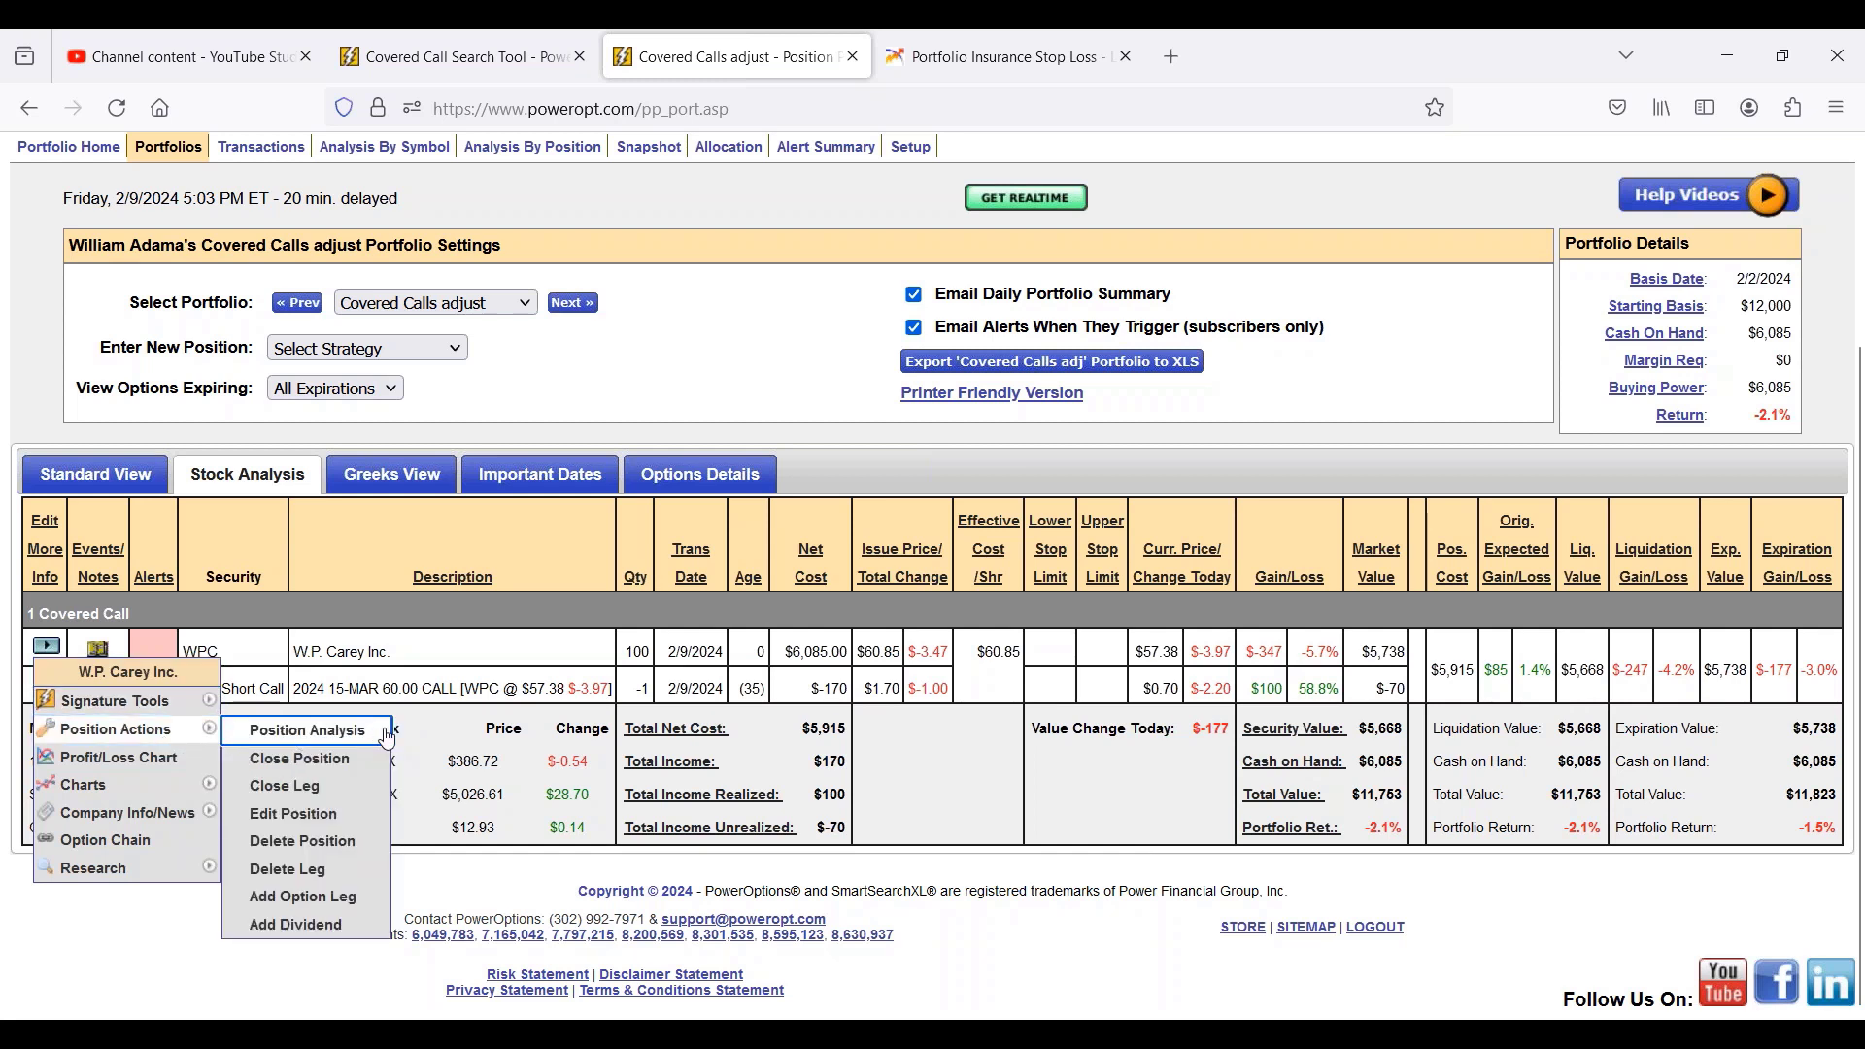
click(386, 738)
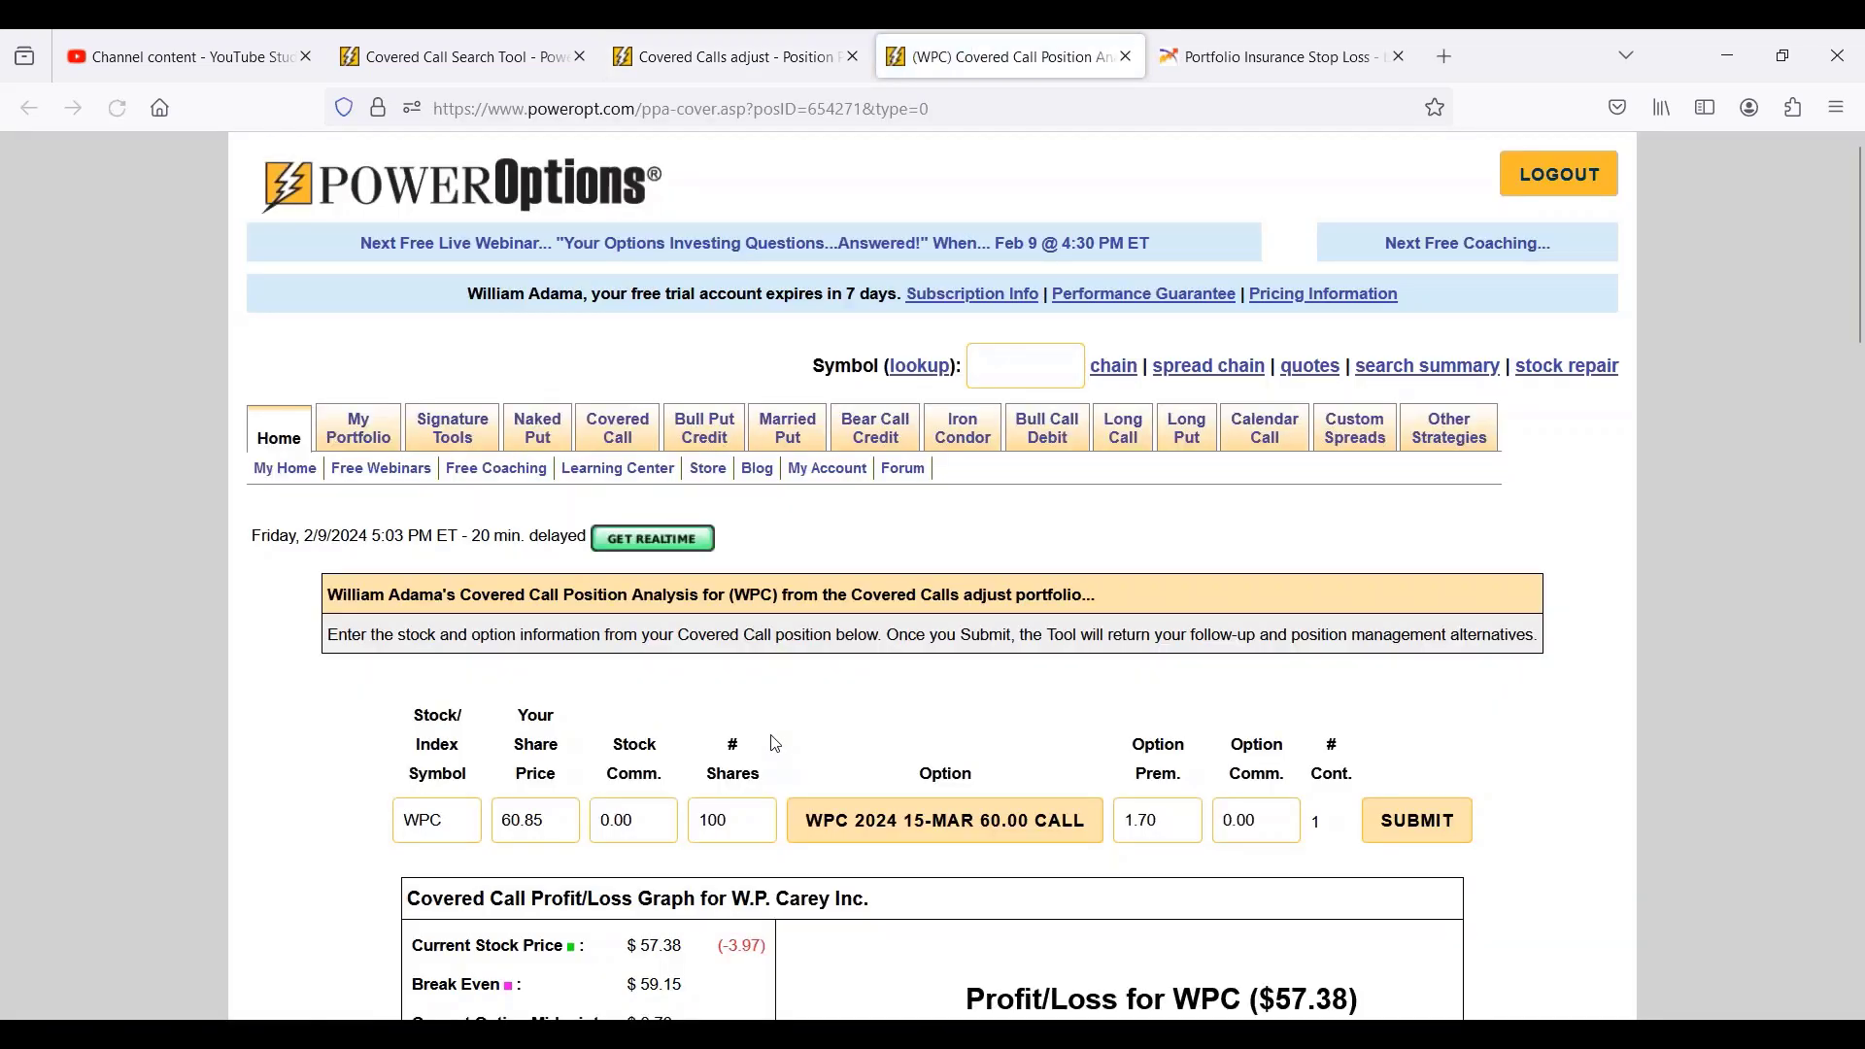
scroll(777, 744, down, 5)
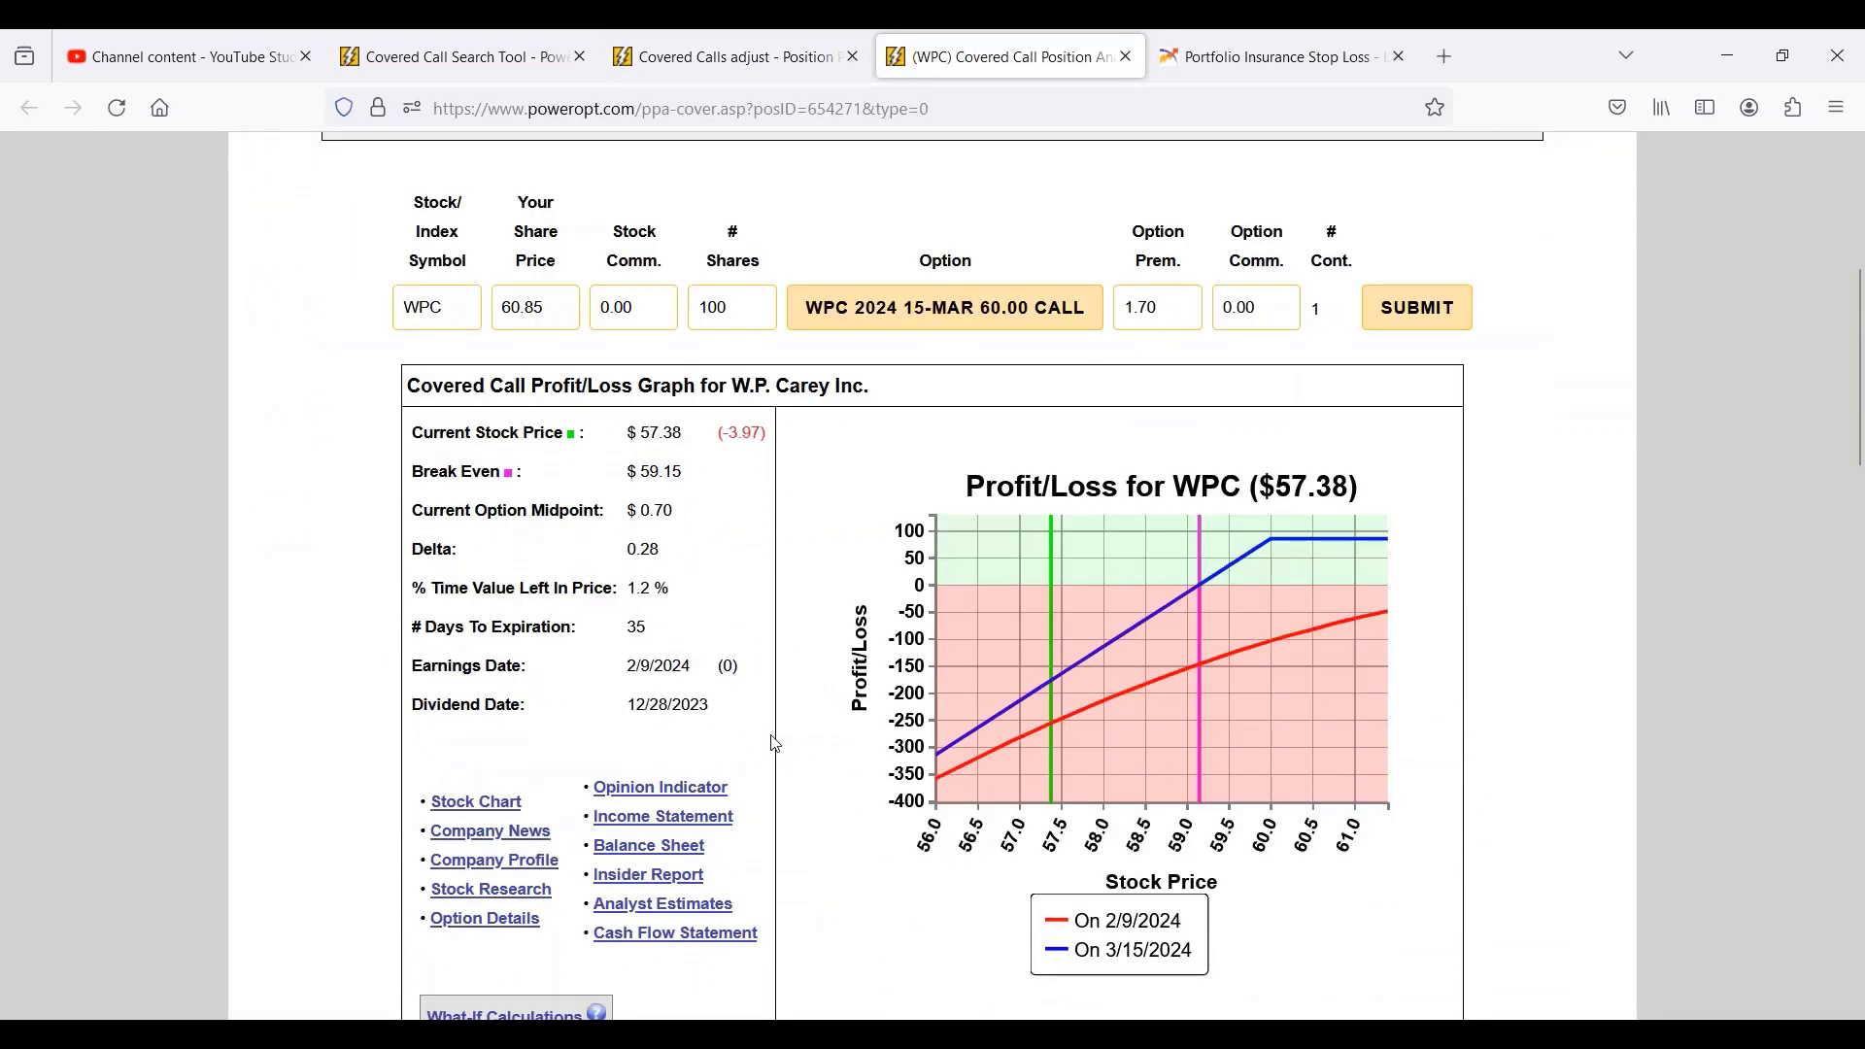
mouse_move(1204, 542)
drag(630, 589, 762, 588)
drag(626, 552, 680, 552)
scroll(732, 637, down, 2)
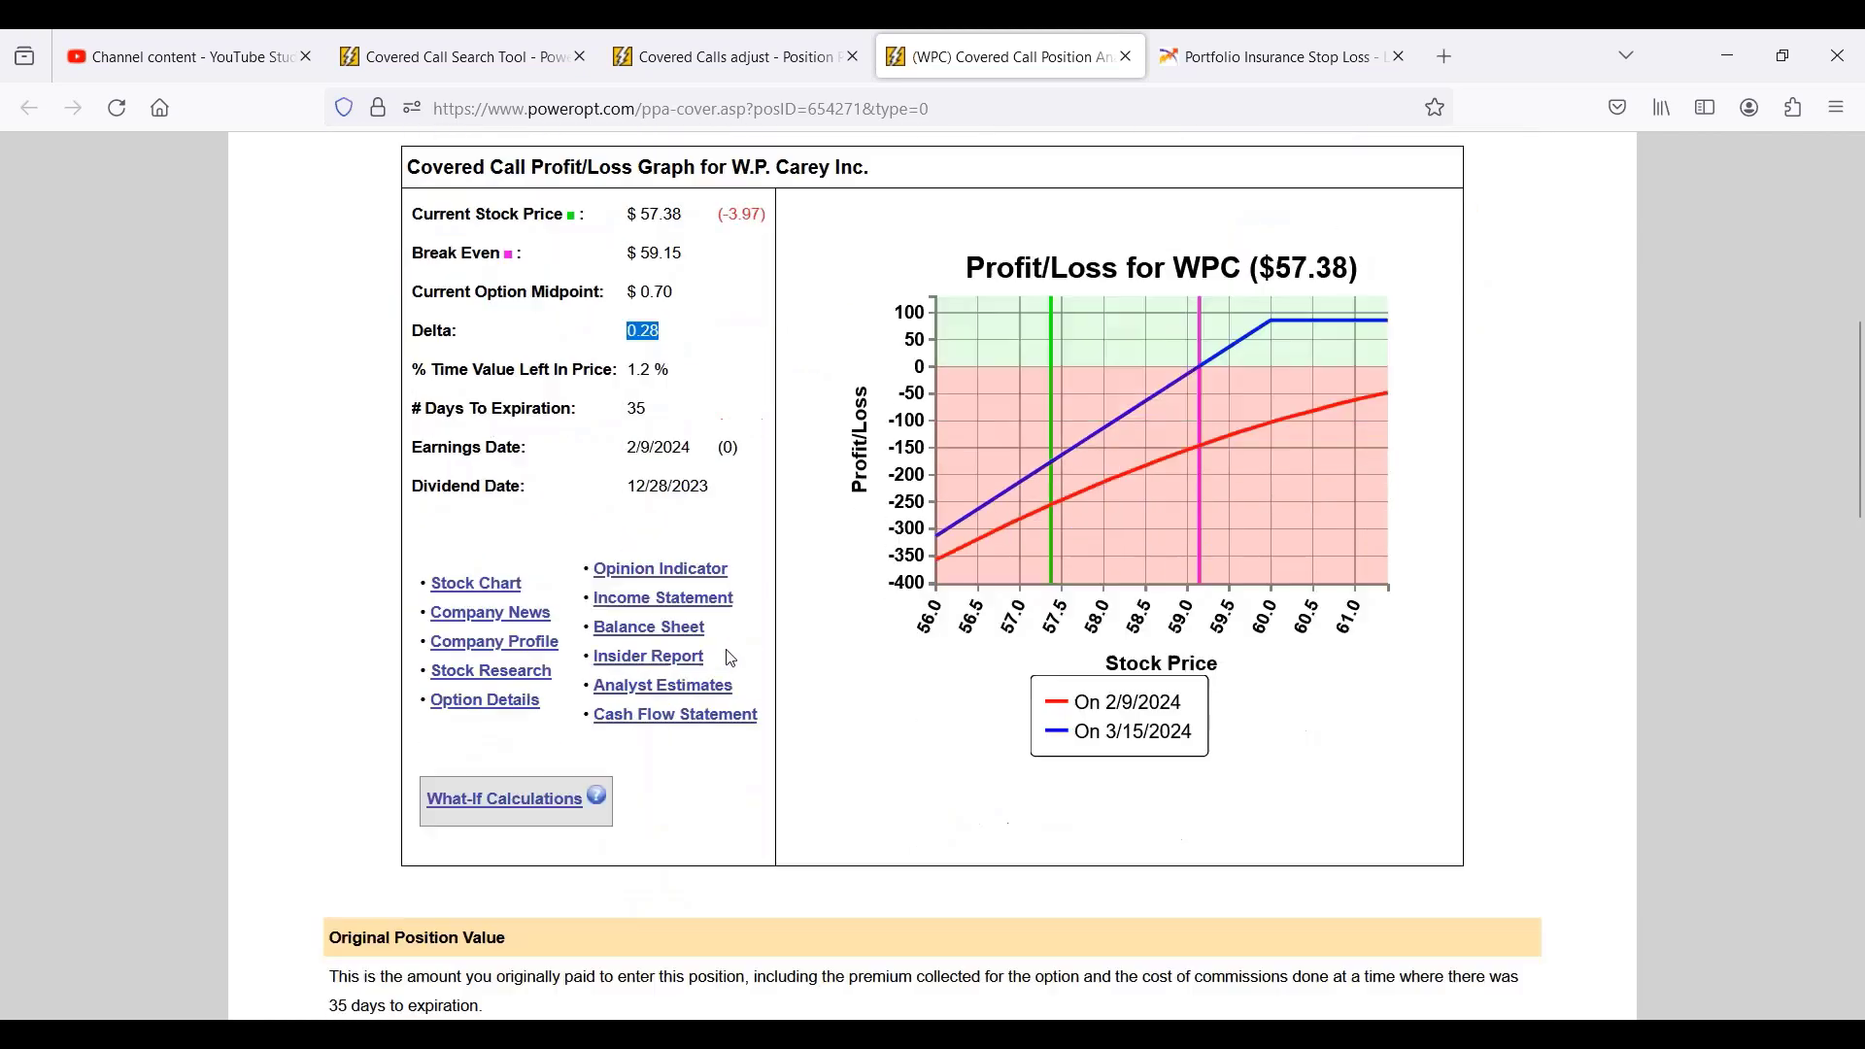
- Compare the position's original expected return with its current liquidation return and its future expiration return
scroll(733, 659, down, 4)
scroll(680, 691, down, 1)
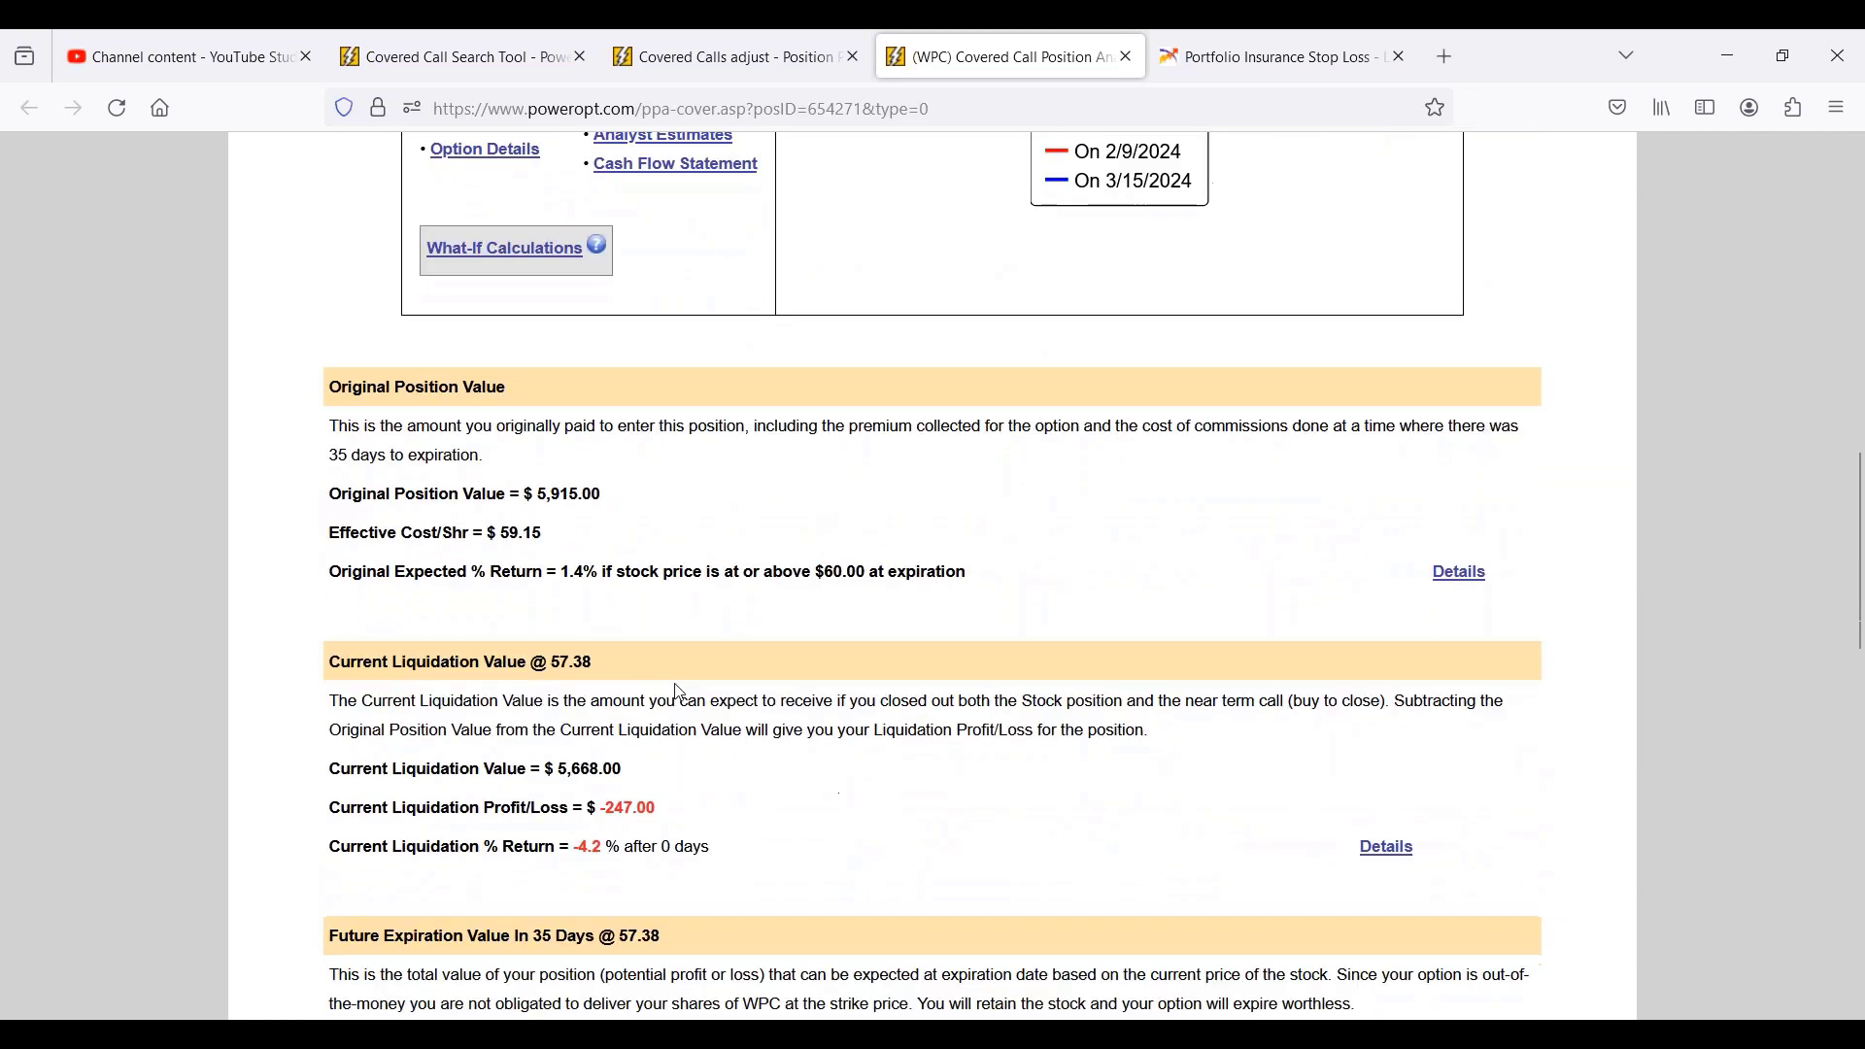
triple_click(555, 843)
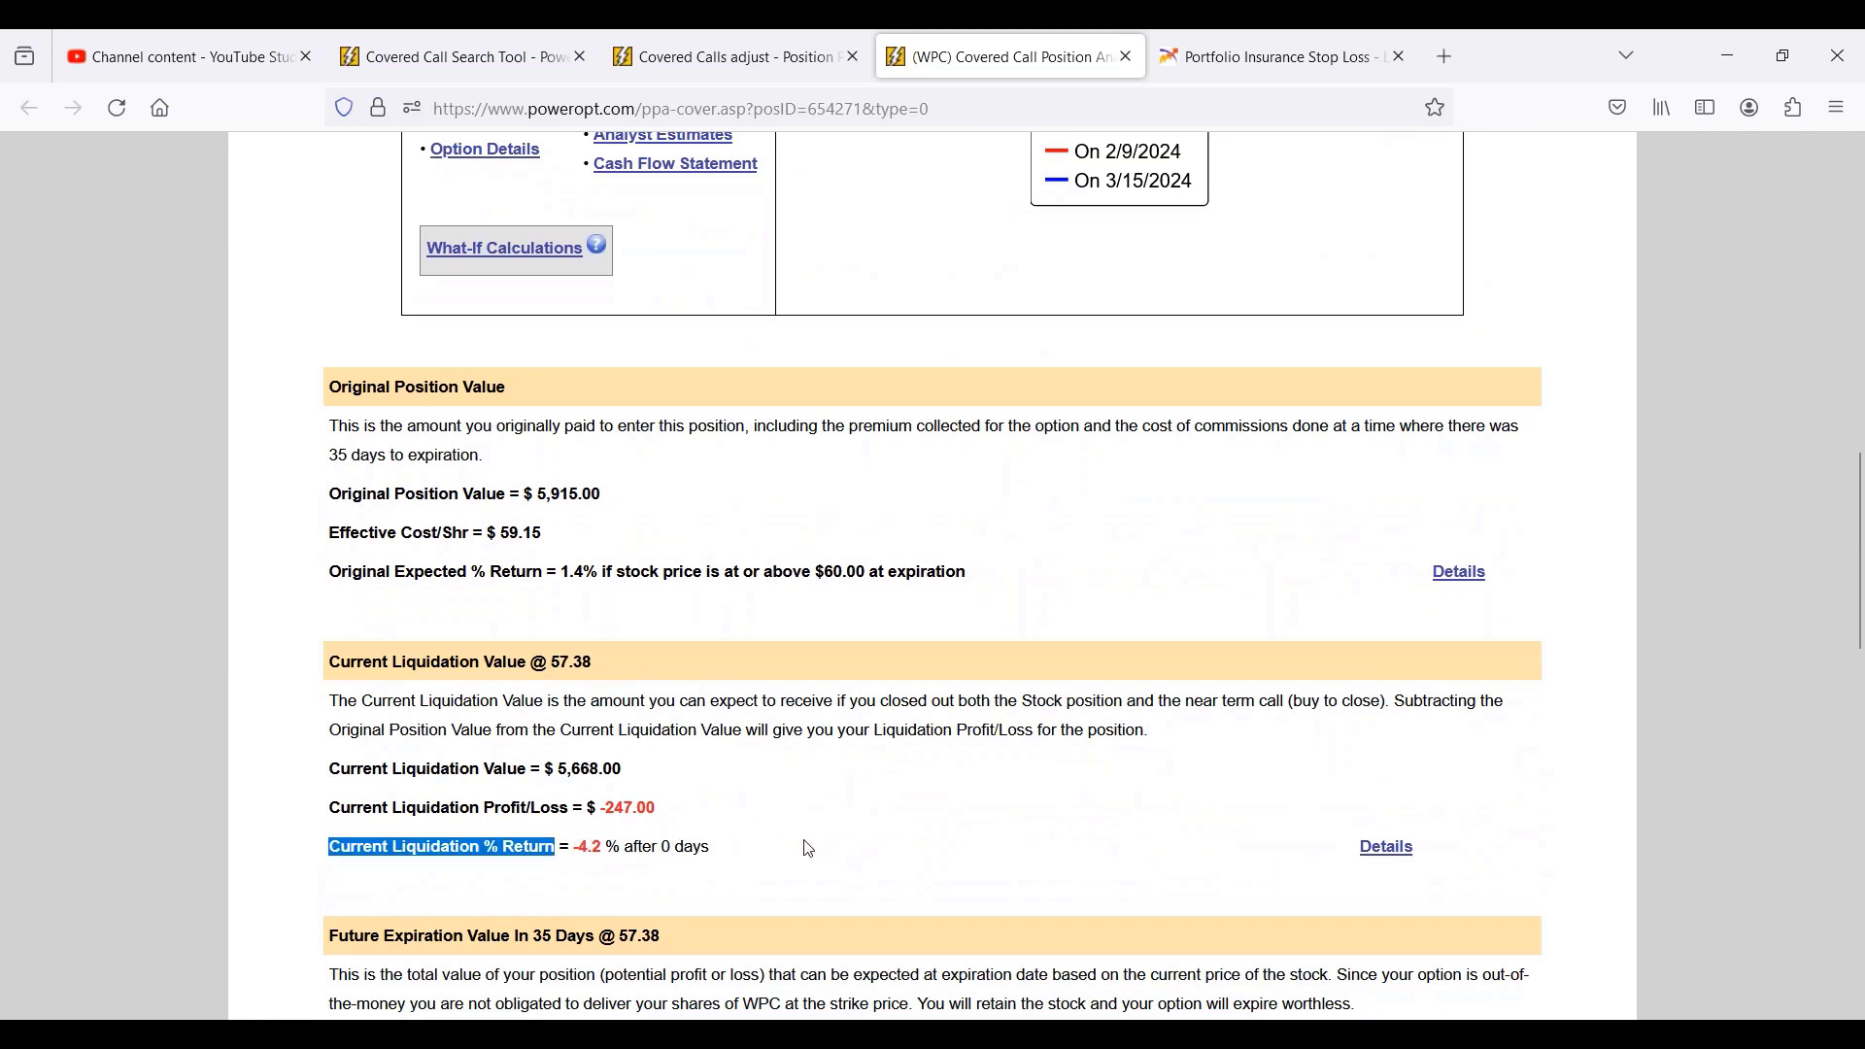
drag(561, 571, 1000, 575)
triple_click(590, 845)
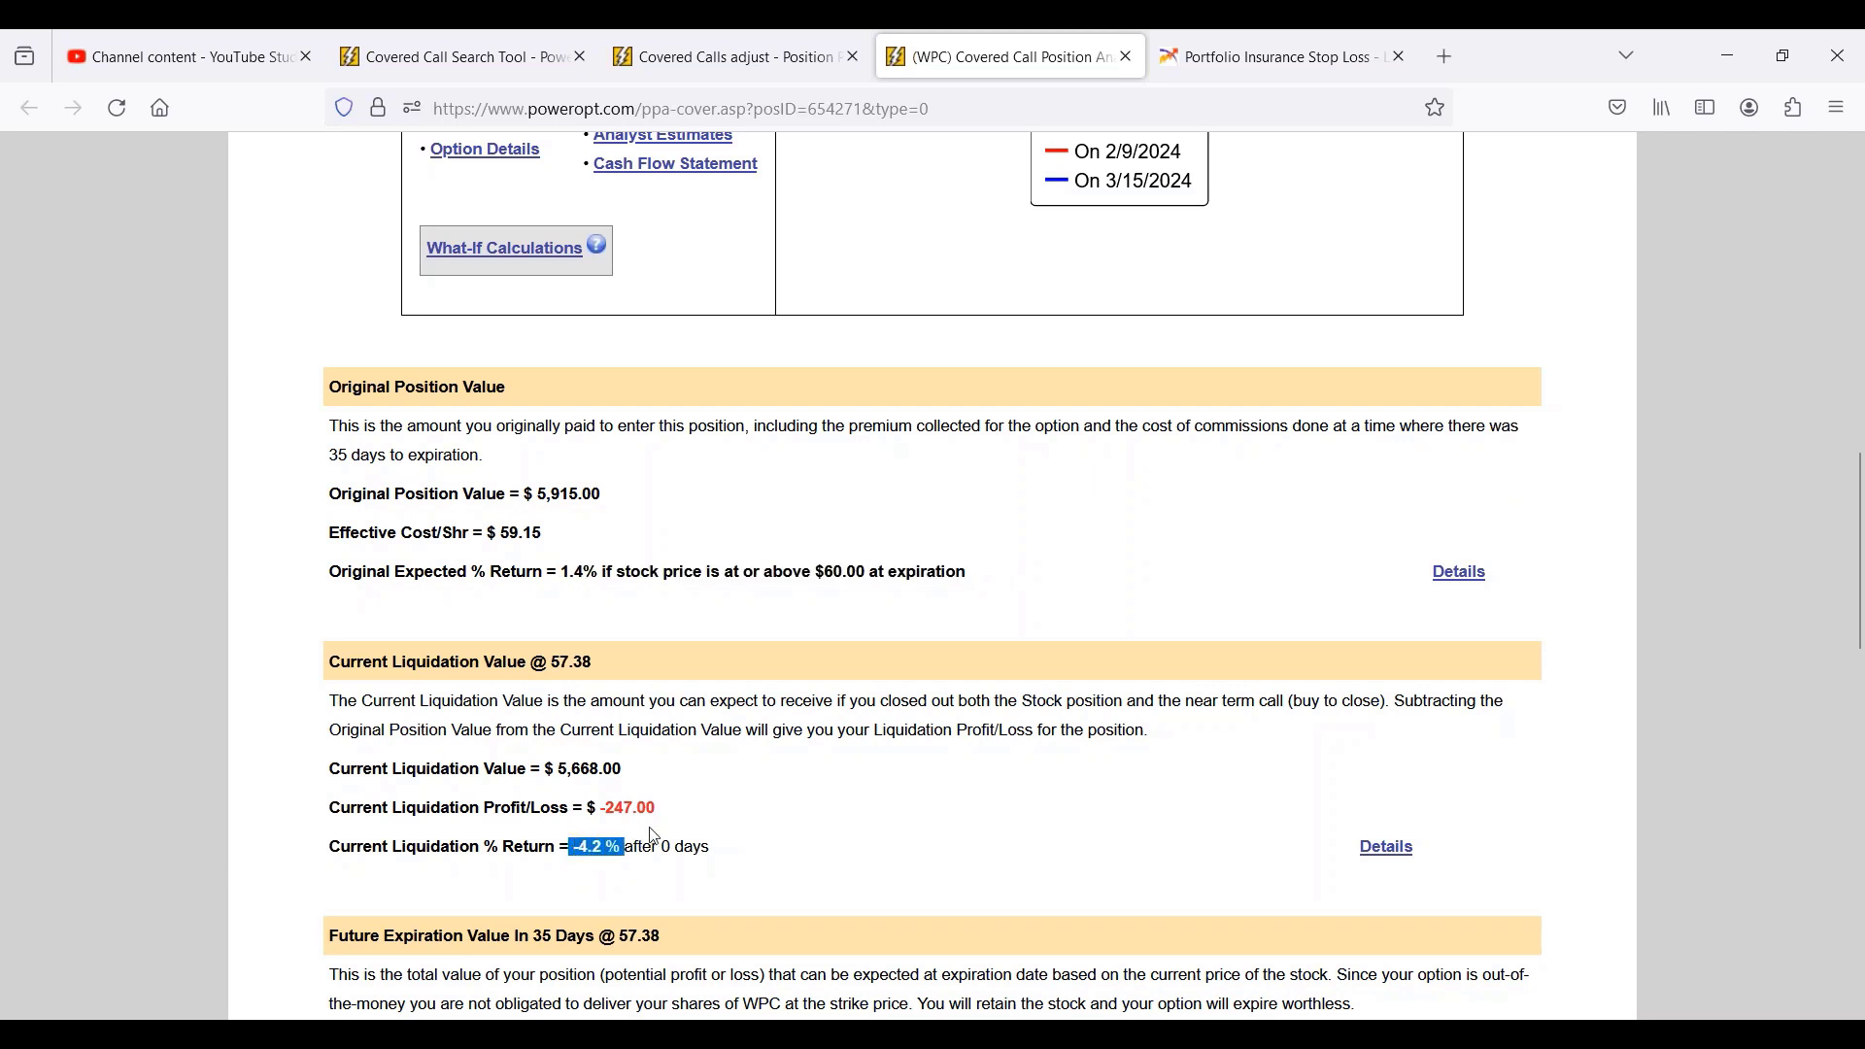
scroll(787, 835, down, 3)
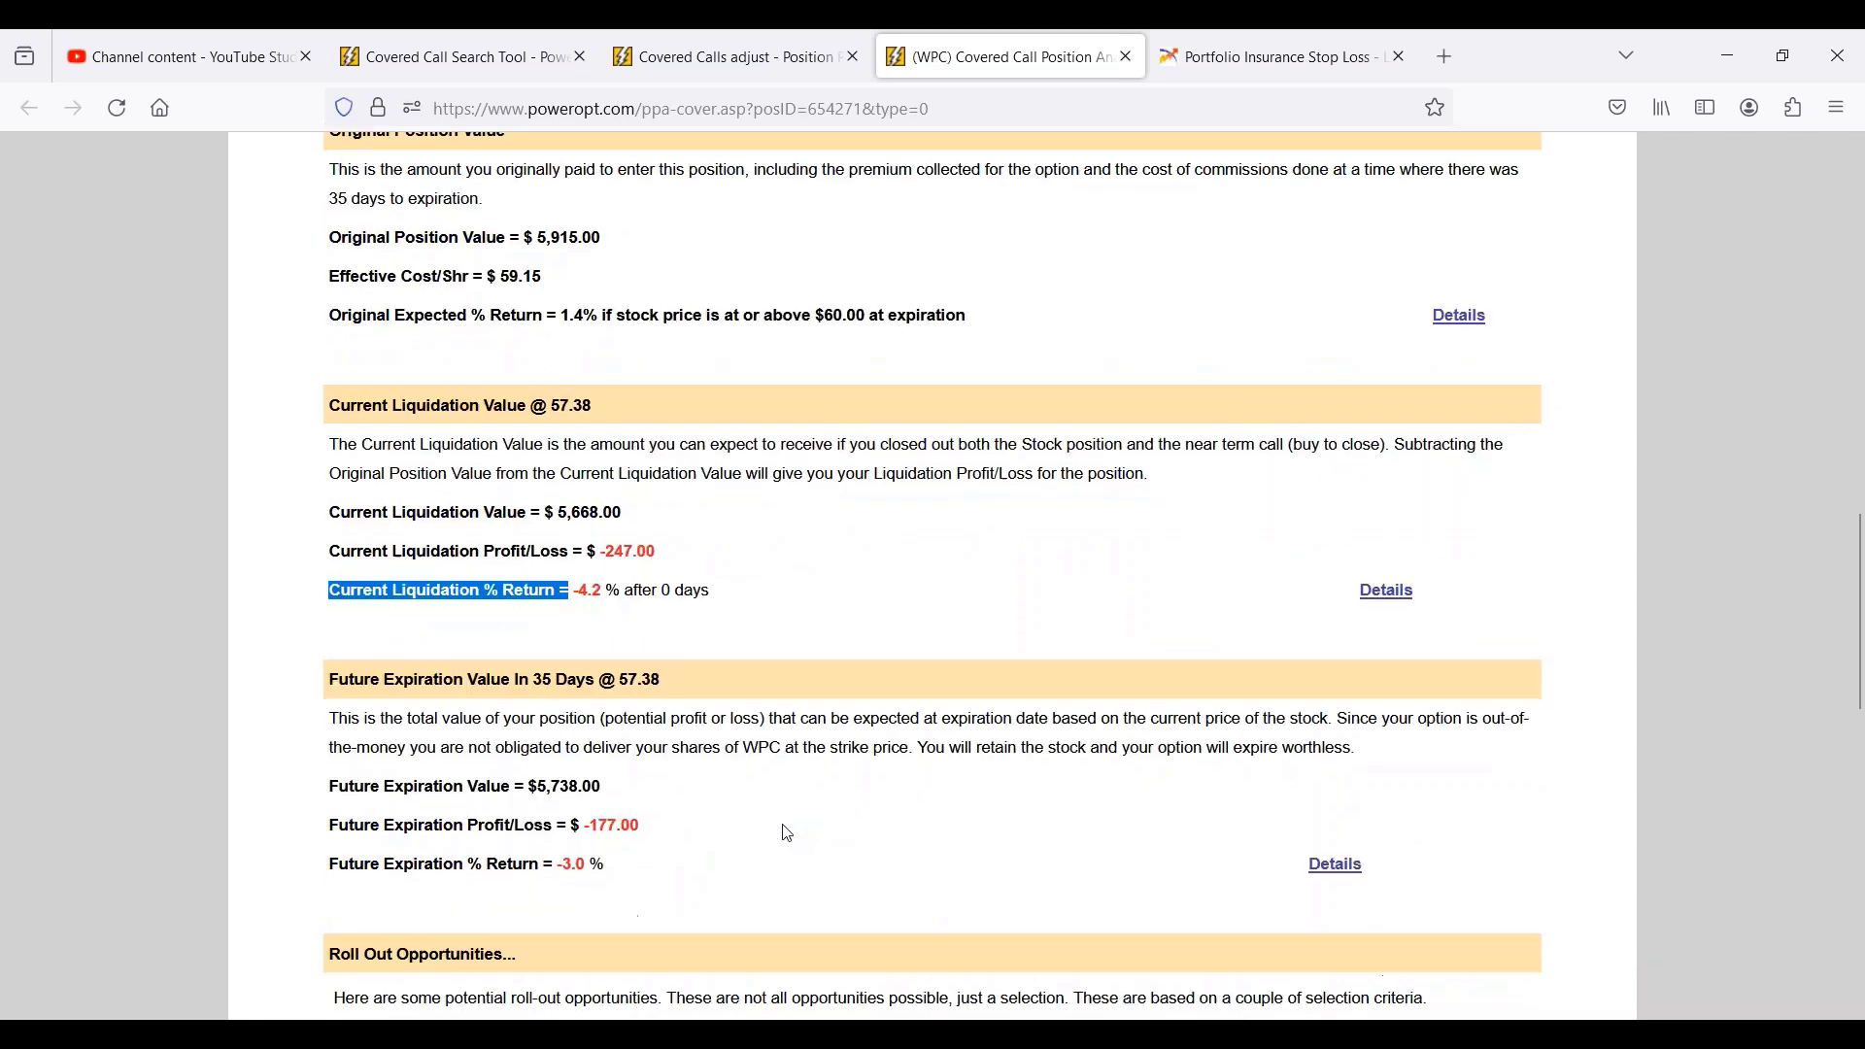
drag(562, 867, 633, 865)
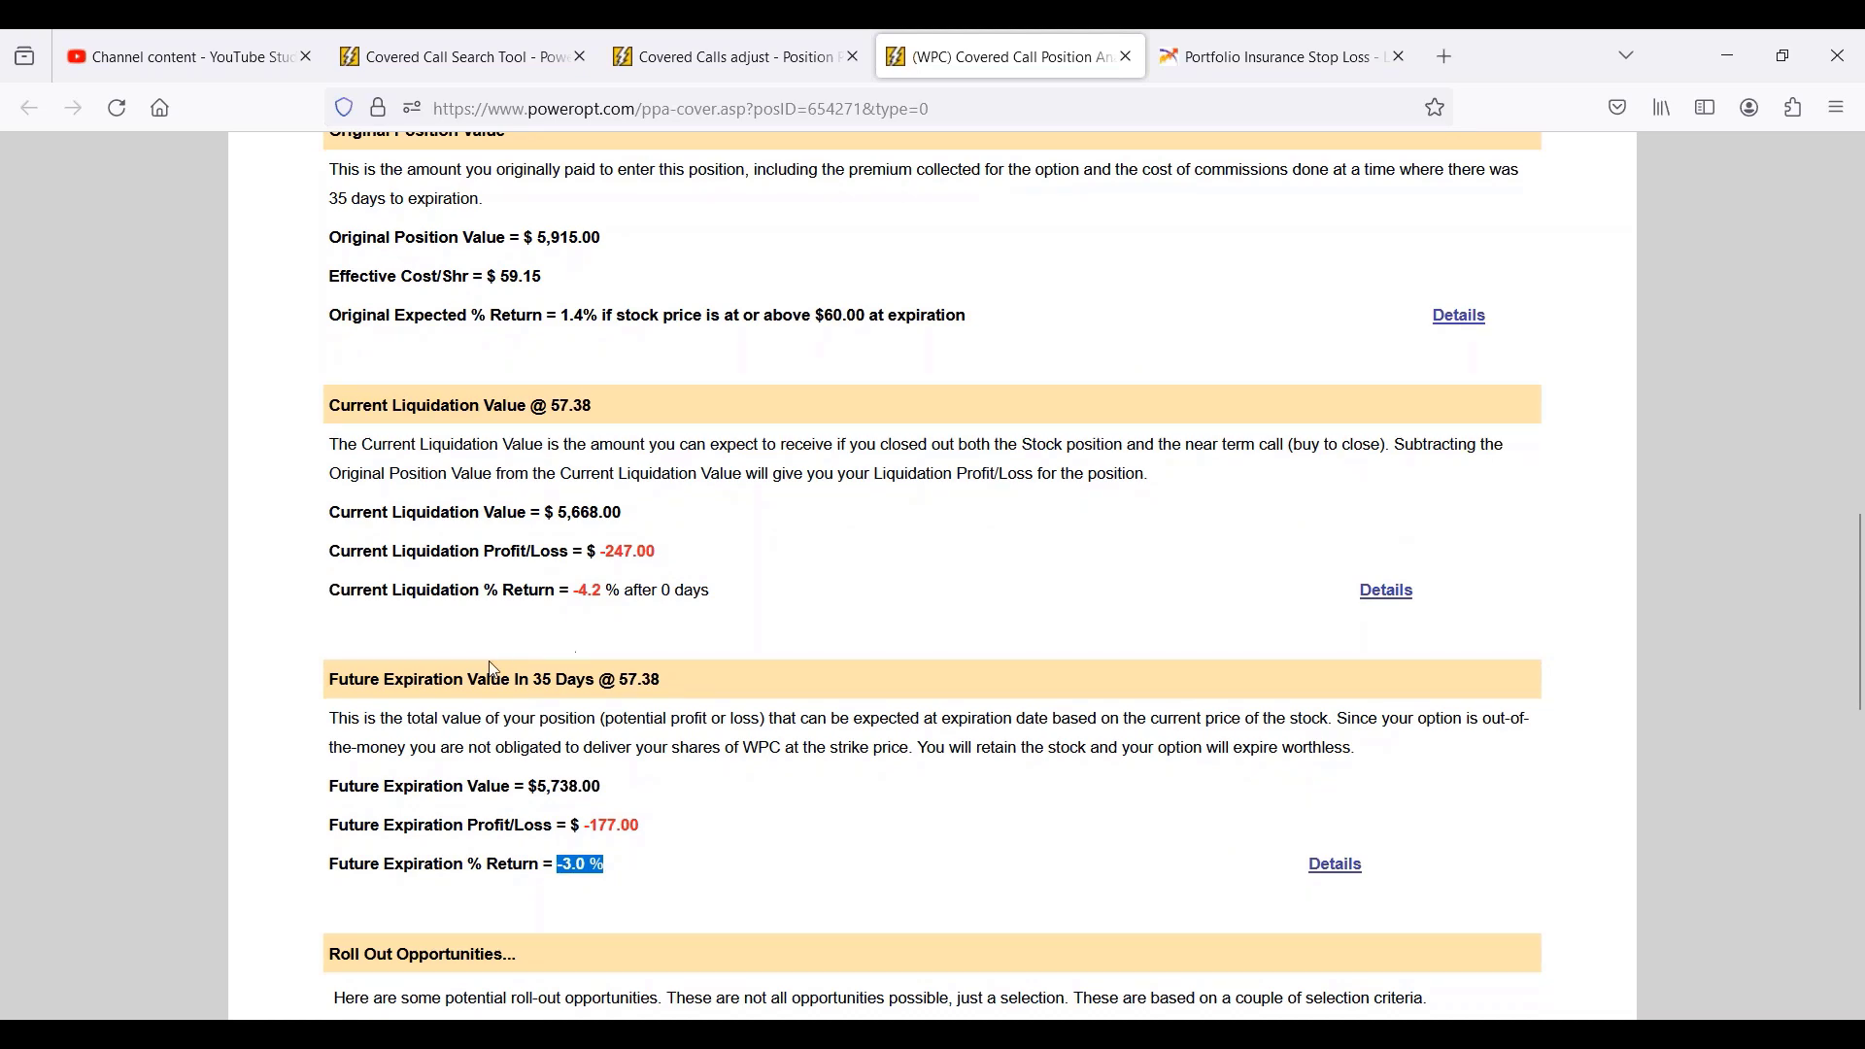
drag(504, 680, 744, 666)
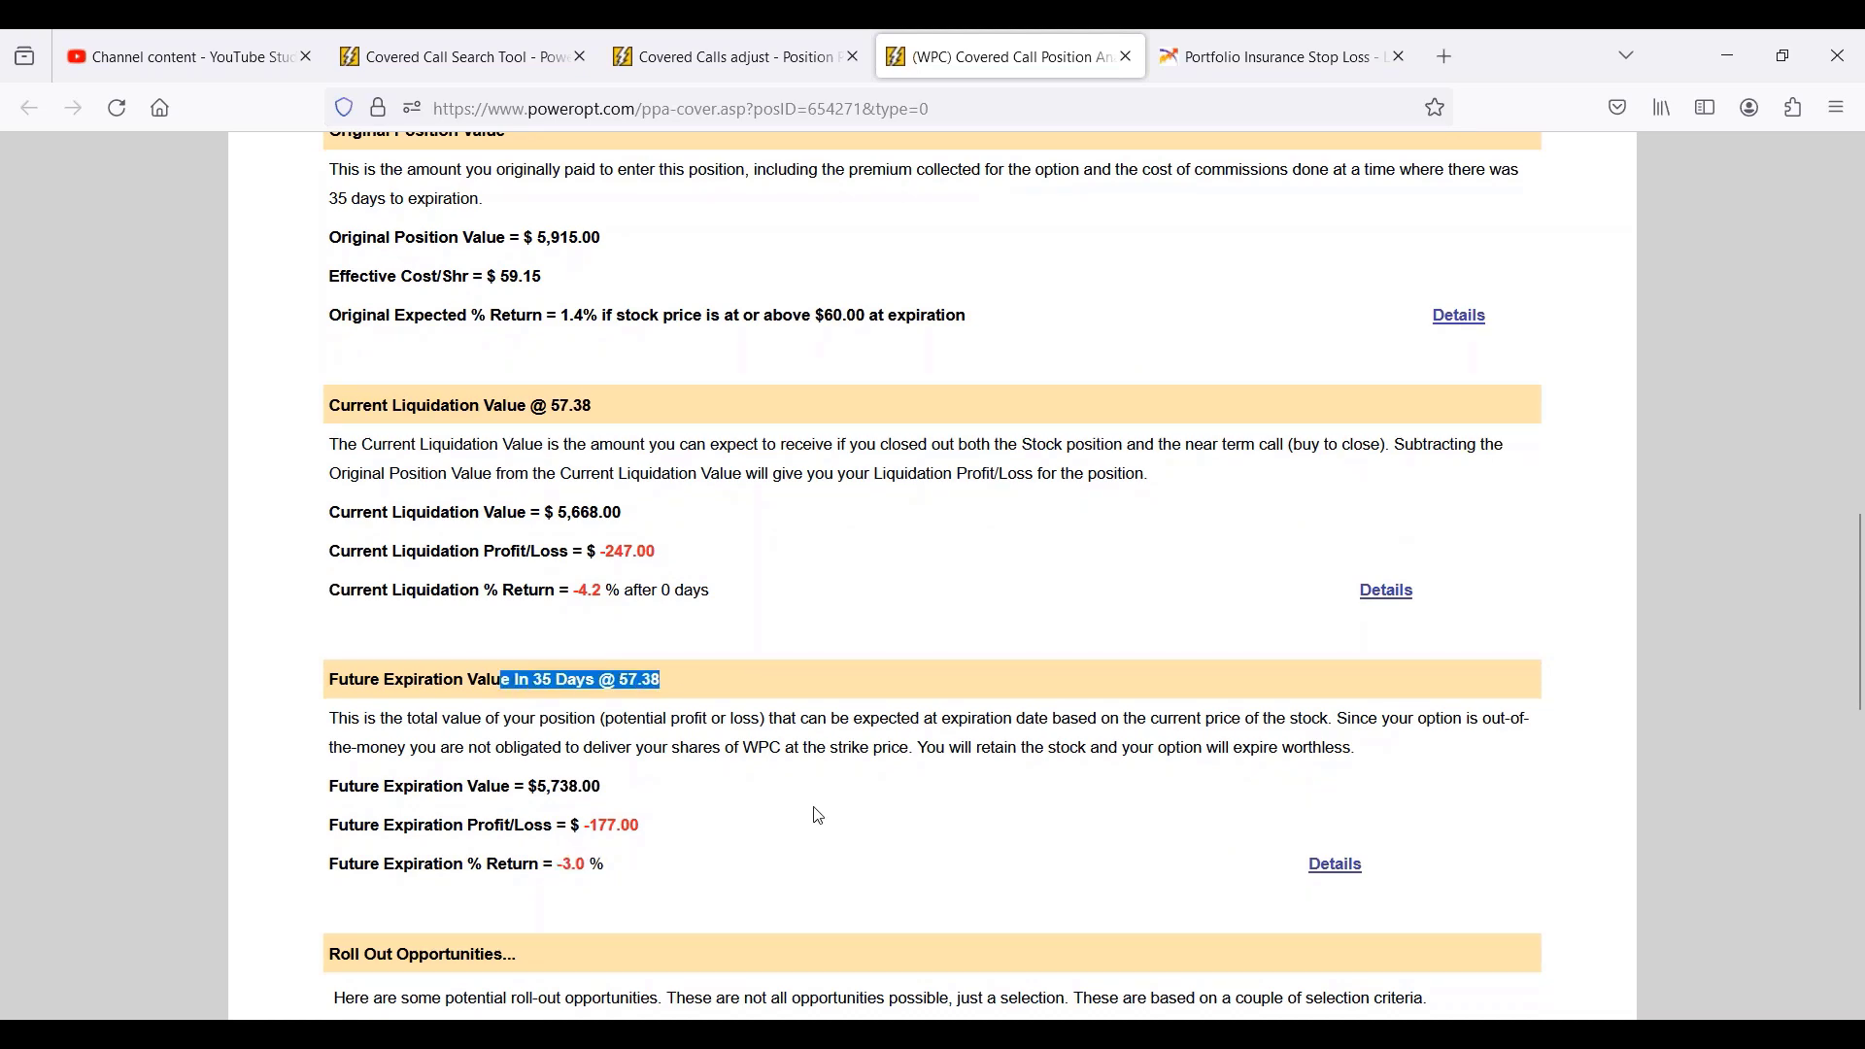
- In the roll-out ideas, compare the current 15-MAR 60.00 call's net credit and midpoint with the 19-APR 55.00 call's midpoint
scroll(819, 817, down, 6)
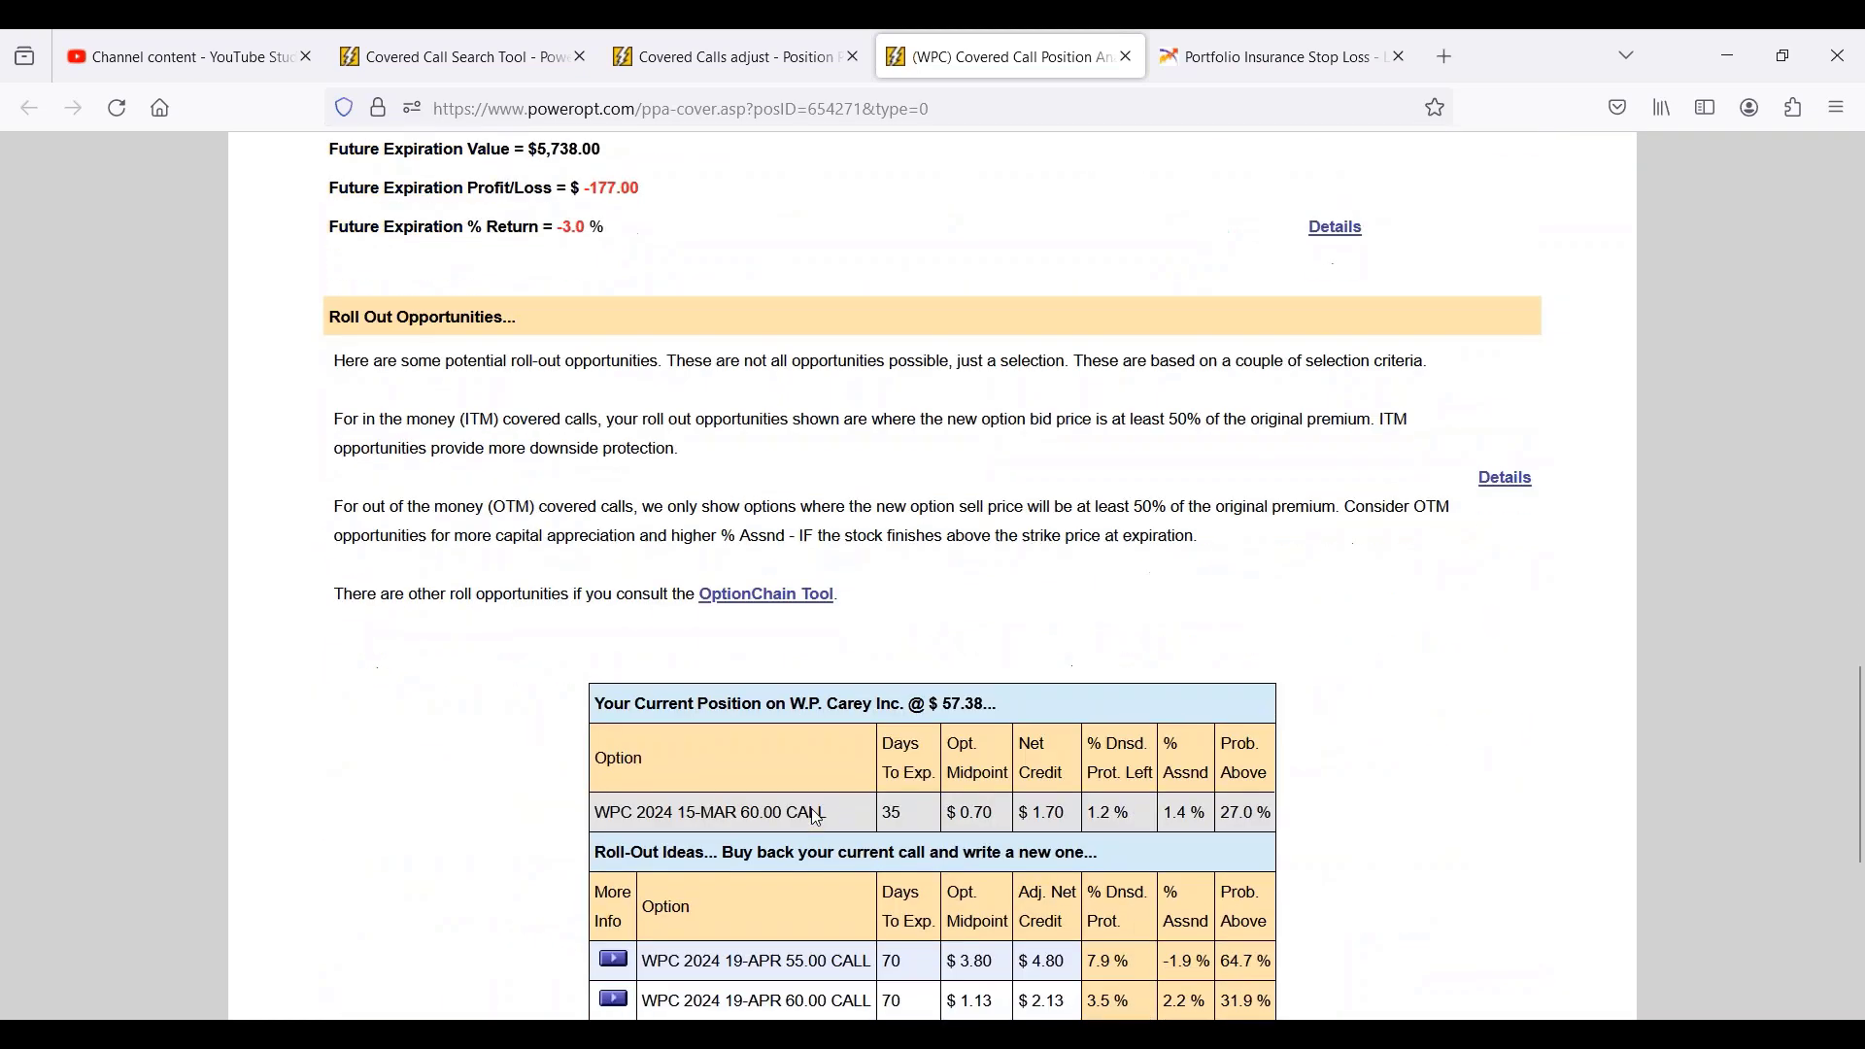
scroll(810, 821, down, 1)
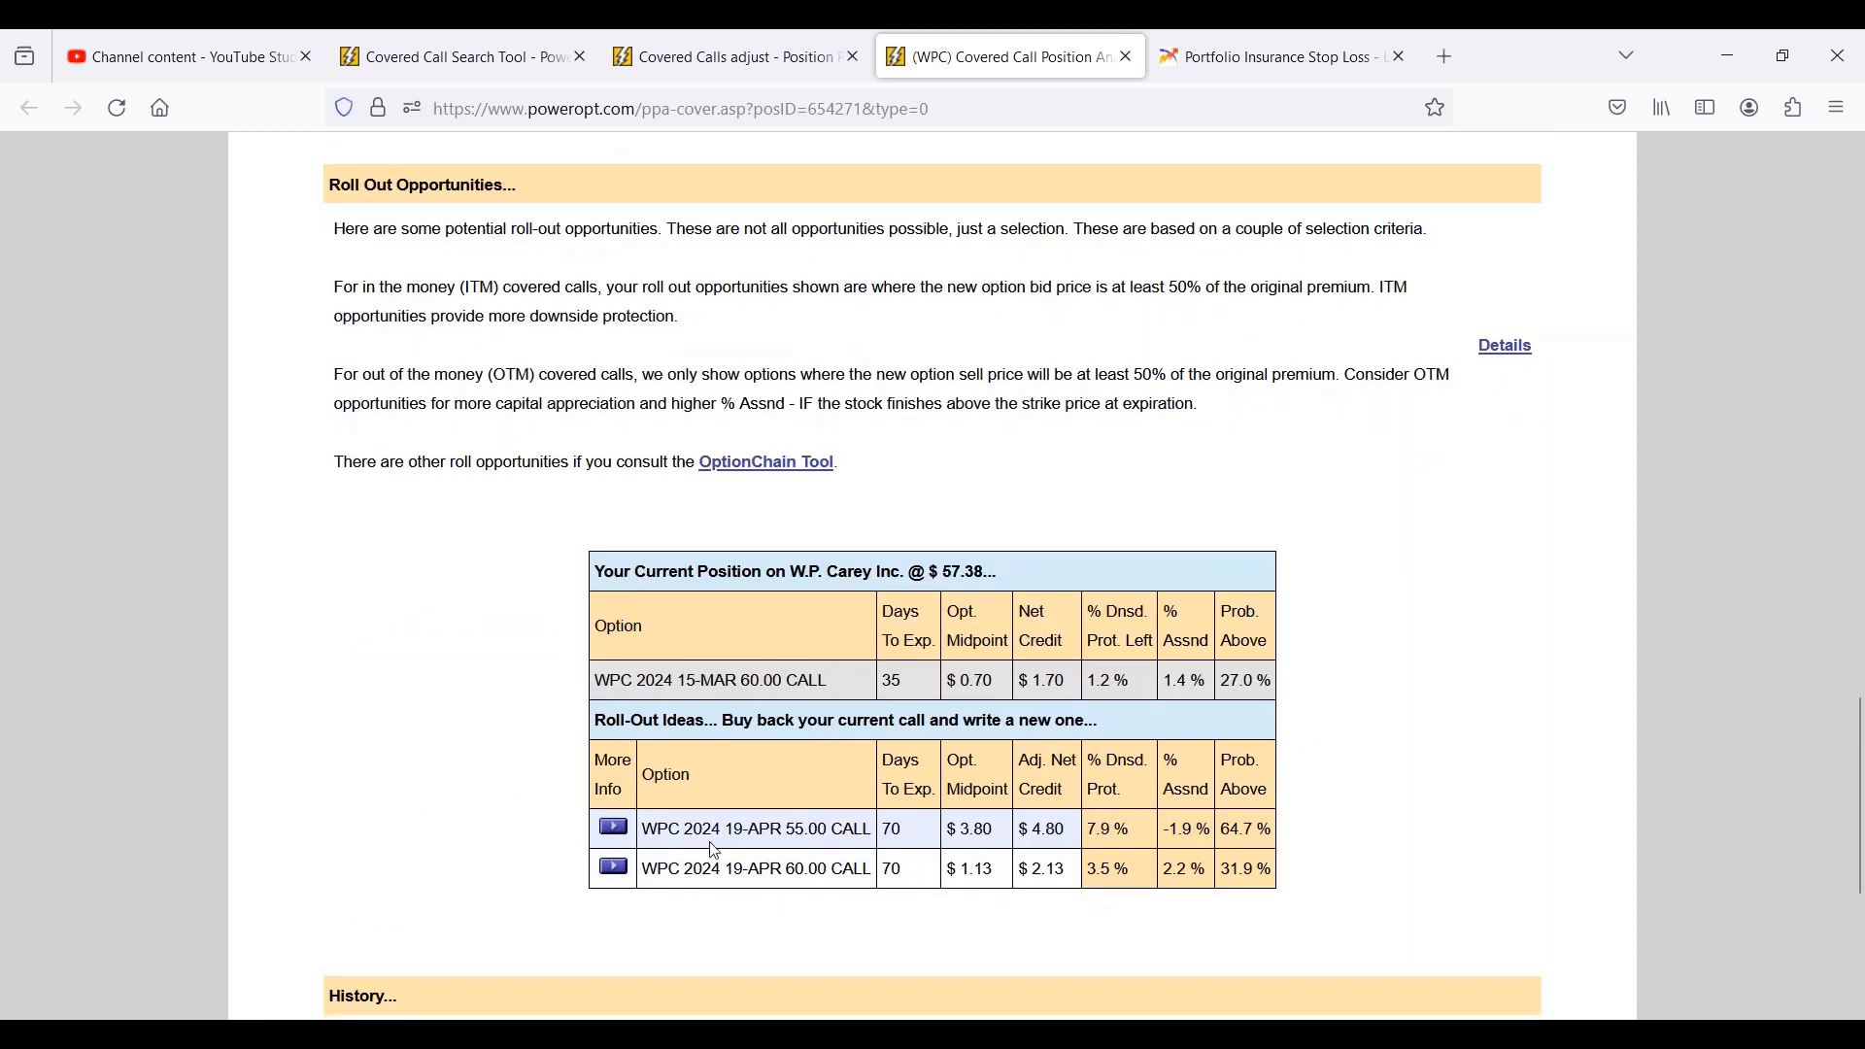
double_click(1030, 685)
drag(948, 682, 1001, 684)
drag(743, 832, 879, 831)
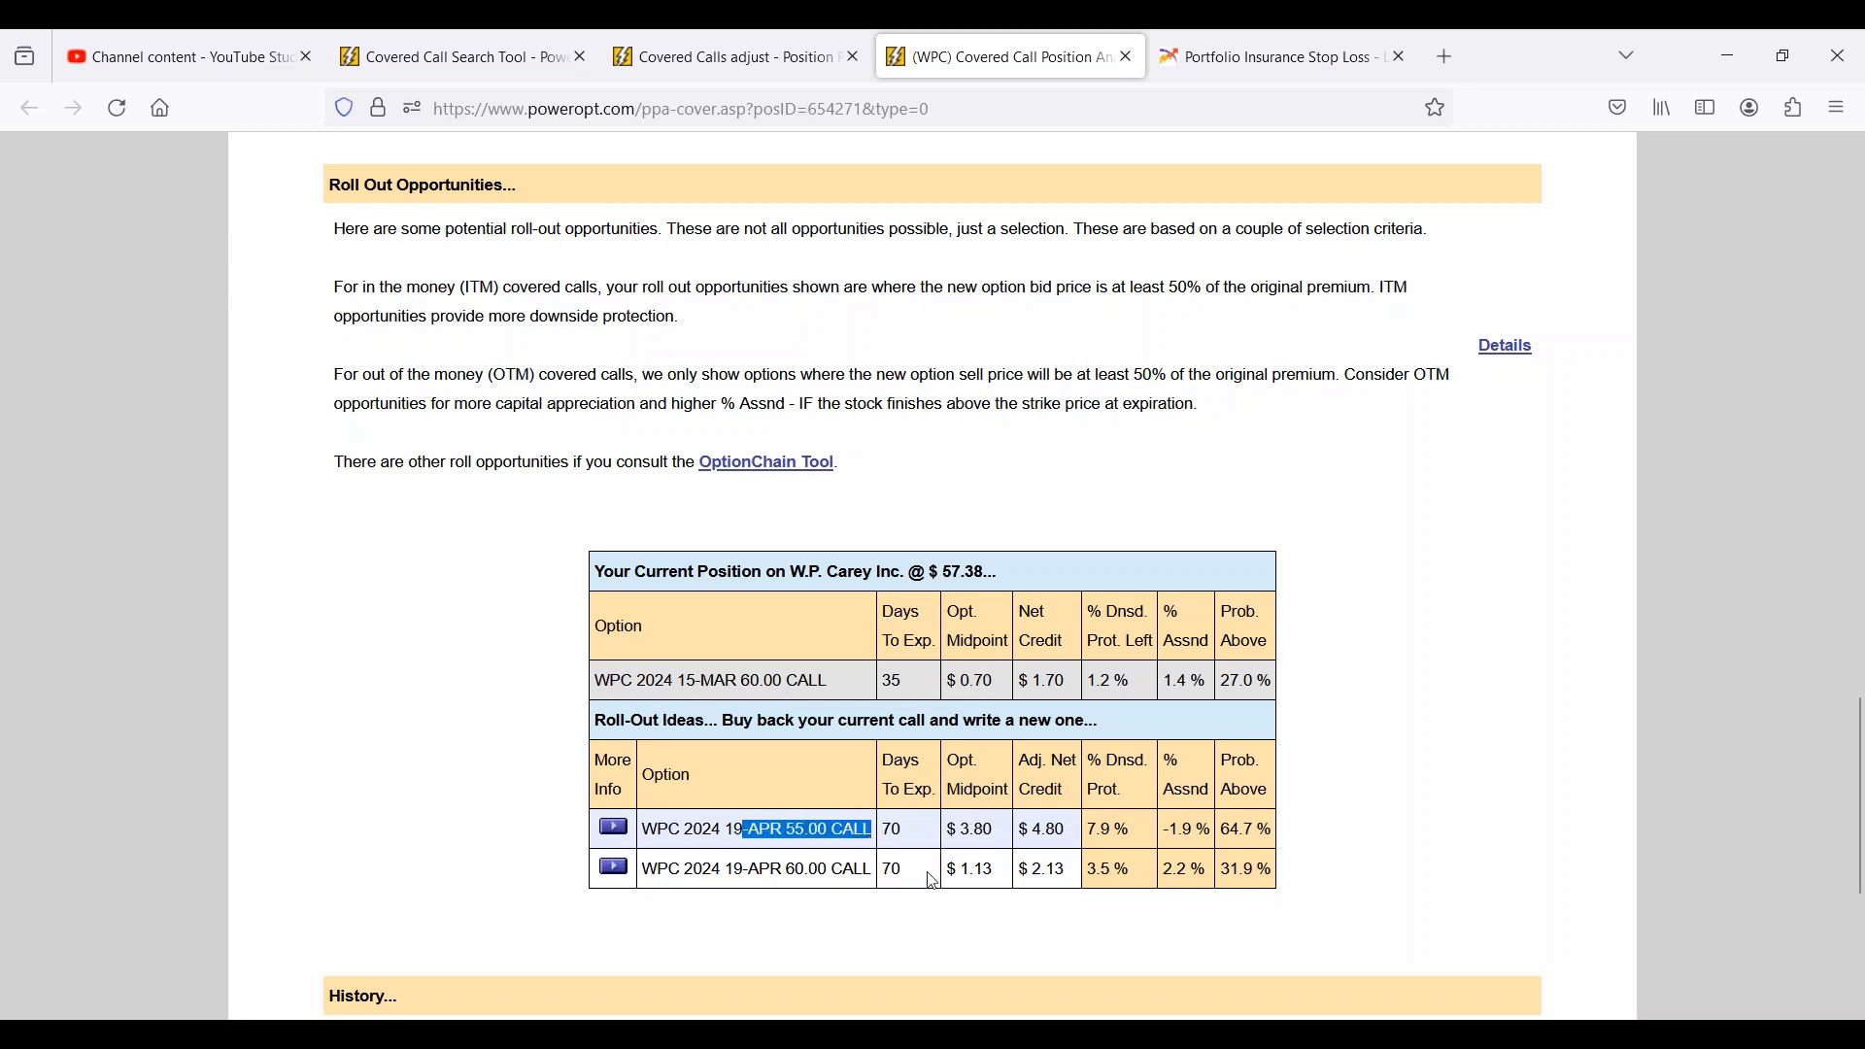
drag(954, 831, 995, 828)
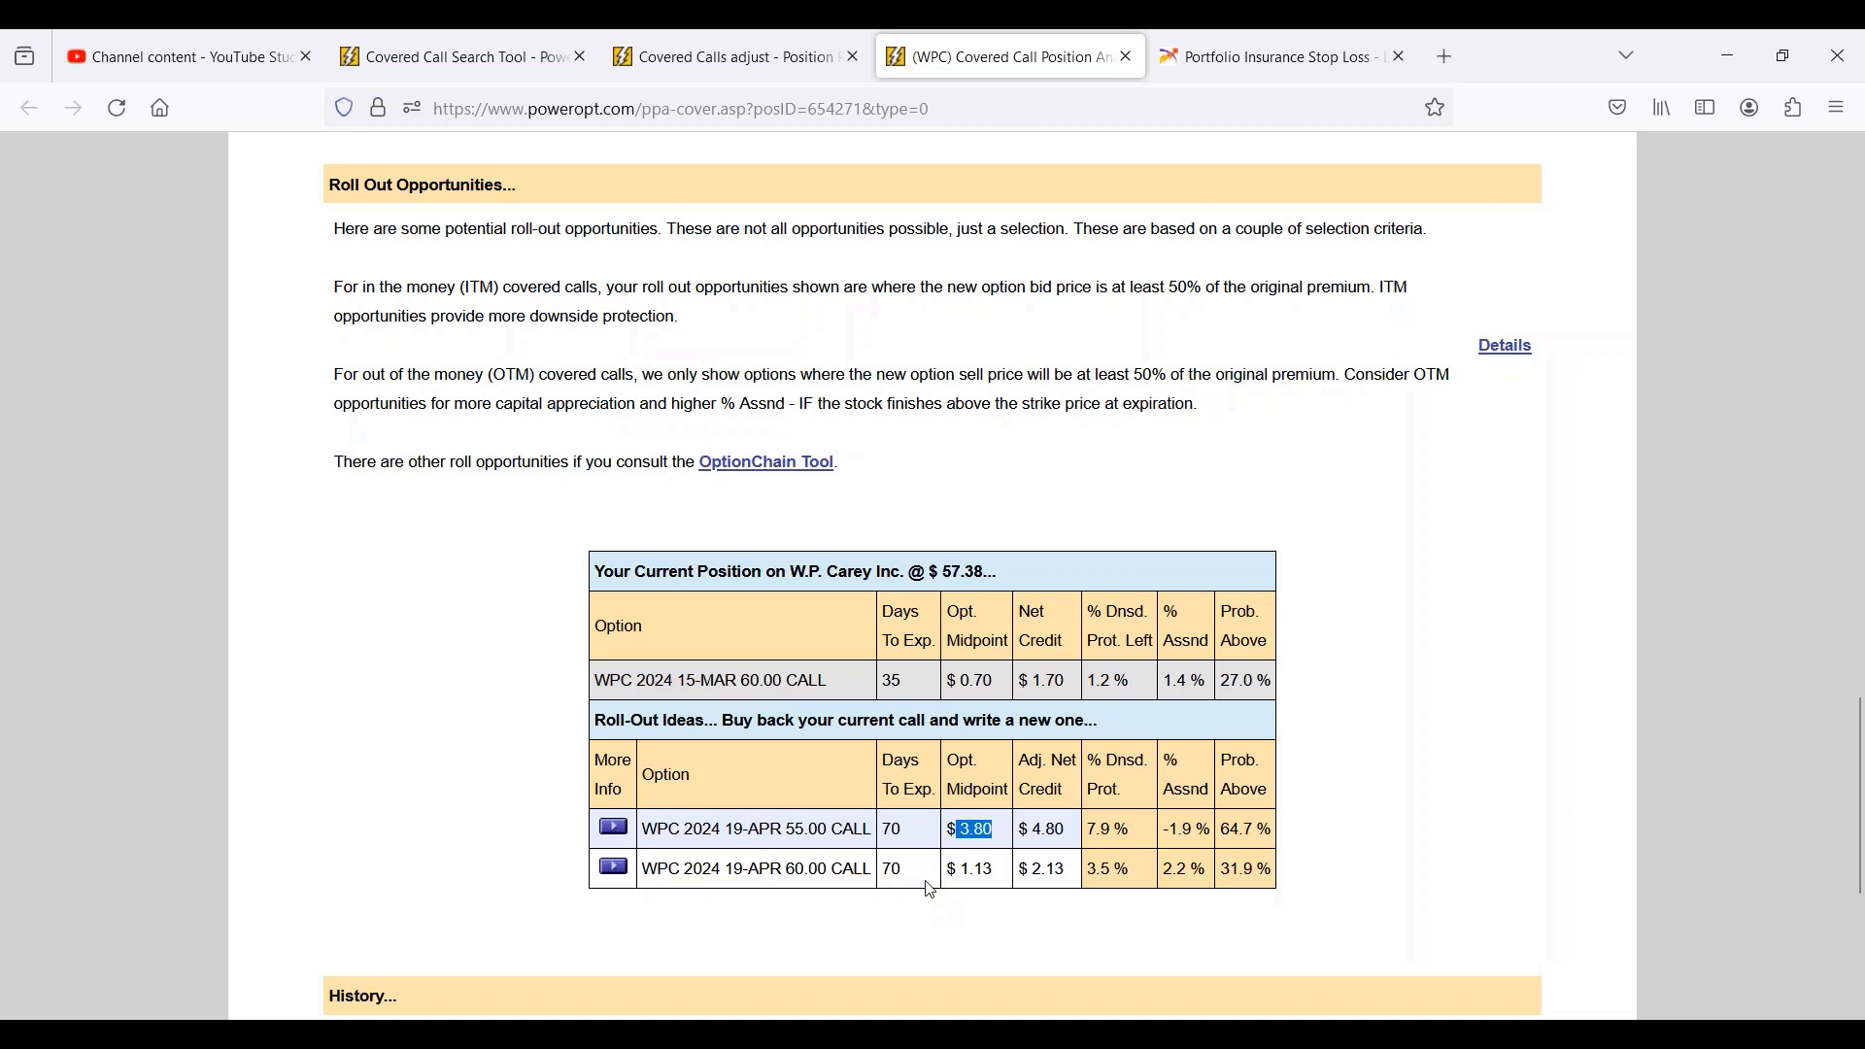
- Examine the 19-APR 55.00 call's adjusted net credit and % assigned against the current call's midpoint and net credit
click(966, 683)
drag(966, 683, 1076, 688)
click(1021, 837)
drag(1020, 837, 1075, 834)
drag(788, 831, 864, 833)
drag(1034, 833, 1068, 841)
drag(1165, 832, 1214, 841)
- Compare the liquidation and expiration returns with the 19-APR 60.00 roll-out's adjusted net credit and % assigned
scroll(906, 861, up, 5)
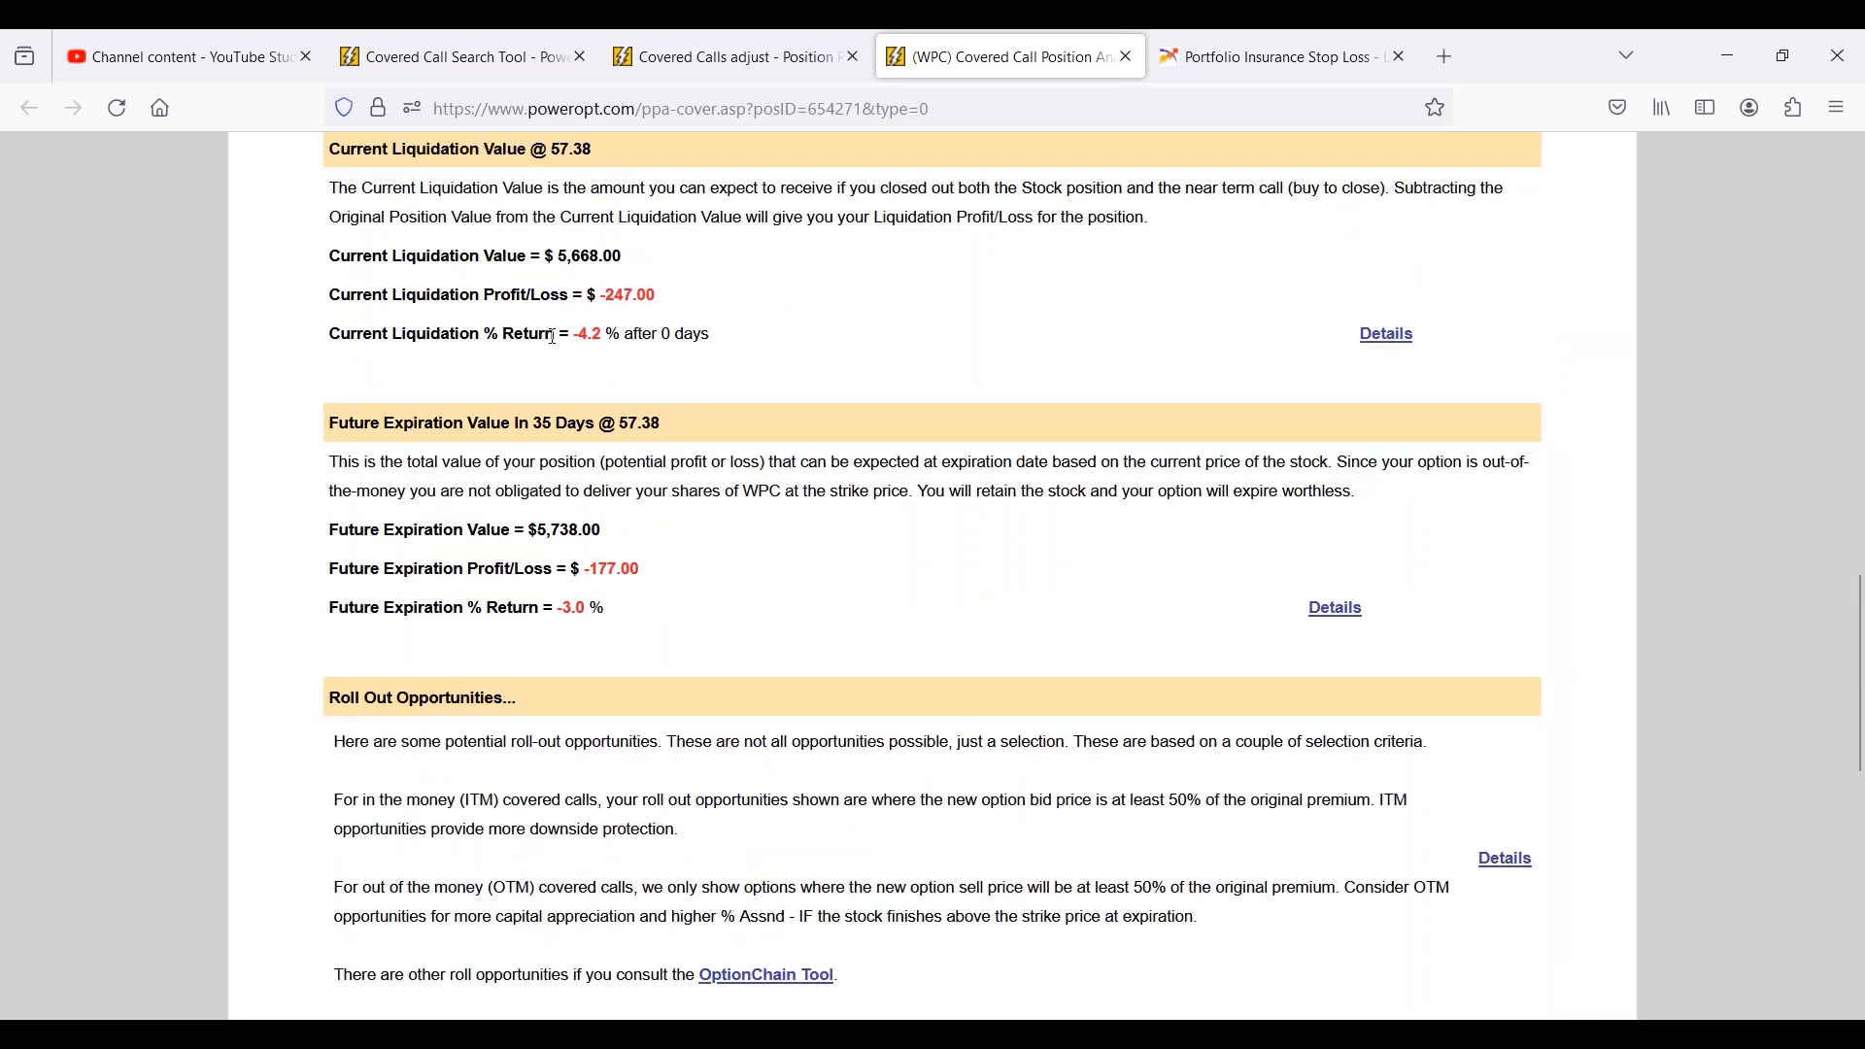
drag(554, 337, 754, 337)
drag(558, 612, 607, 613)
scroll(767, 670, down, 5)
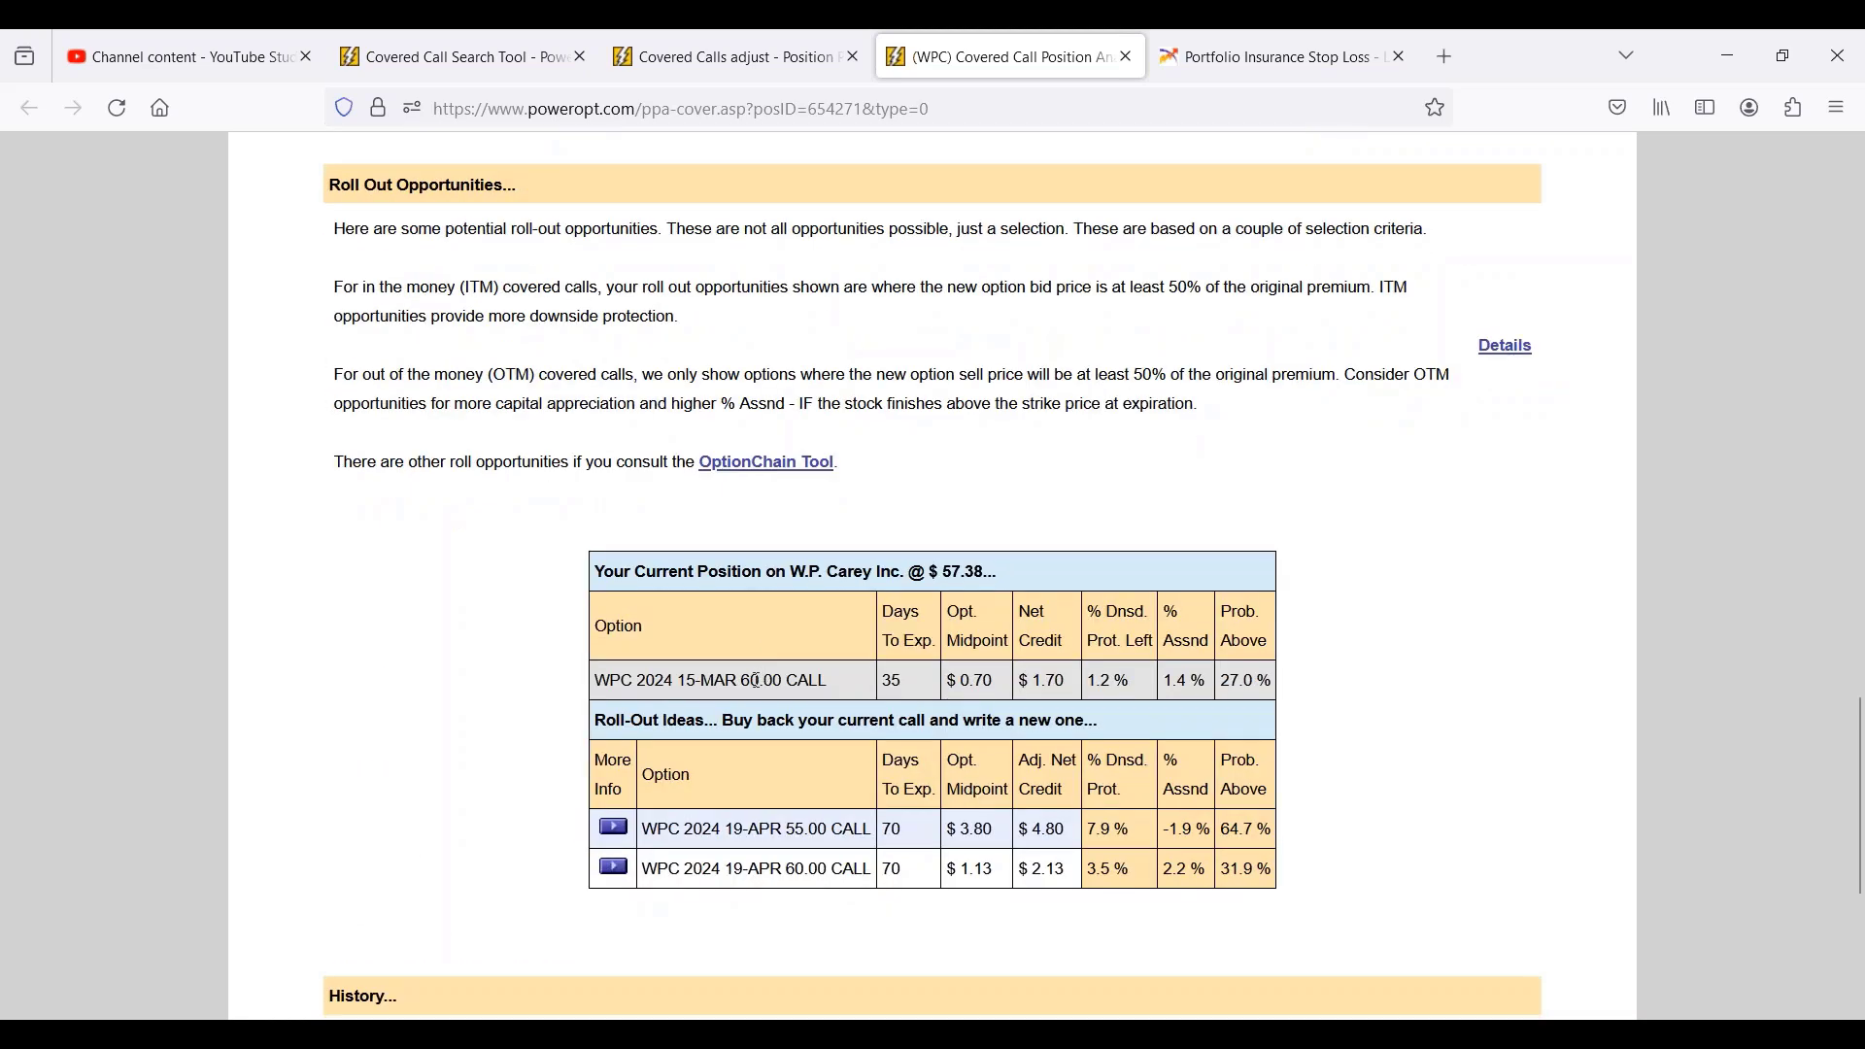
drag(715, 871, 882, 872)
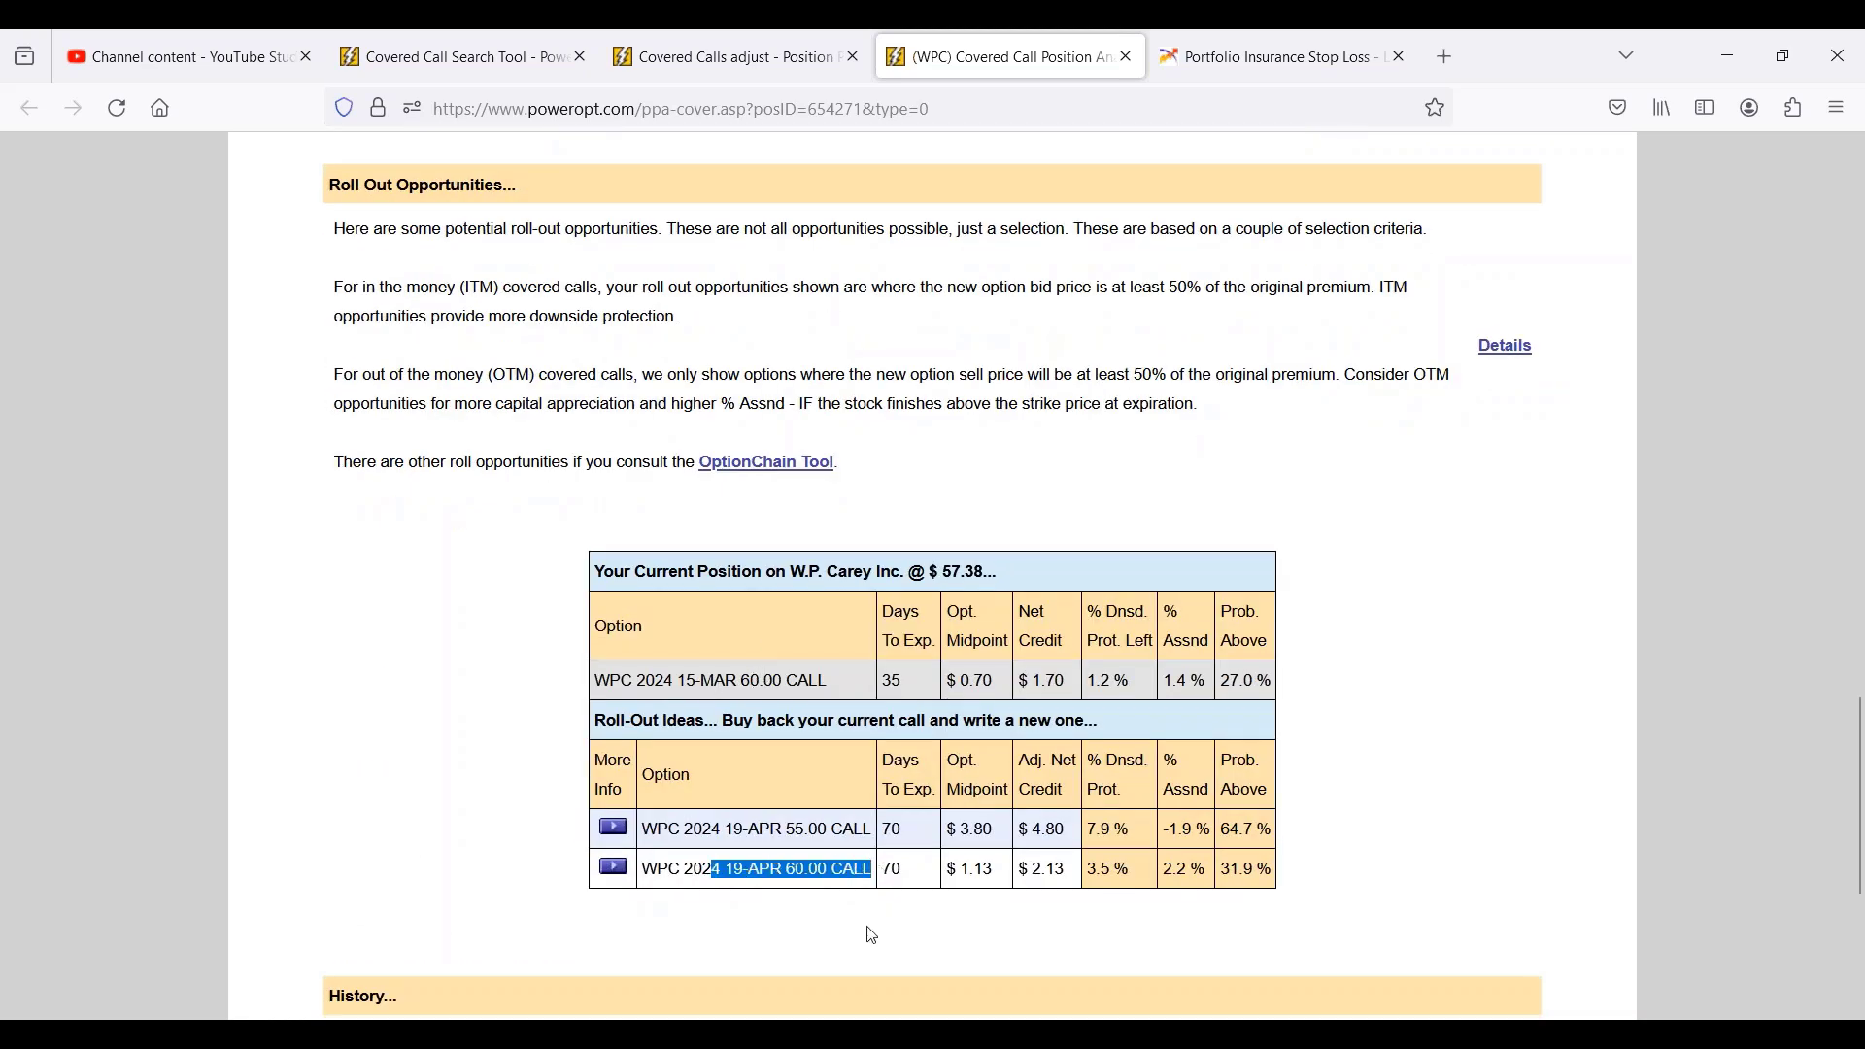
drag(1028, 871, 1093, 872)
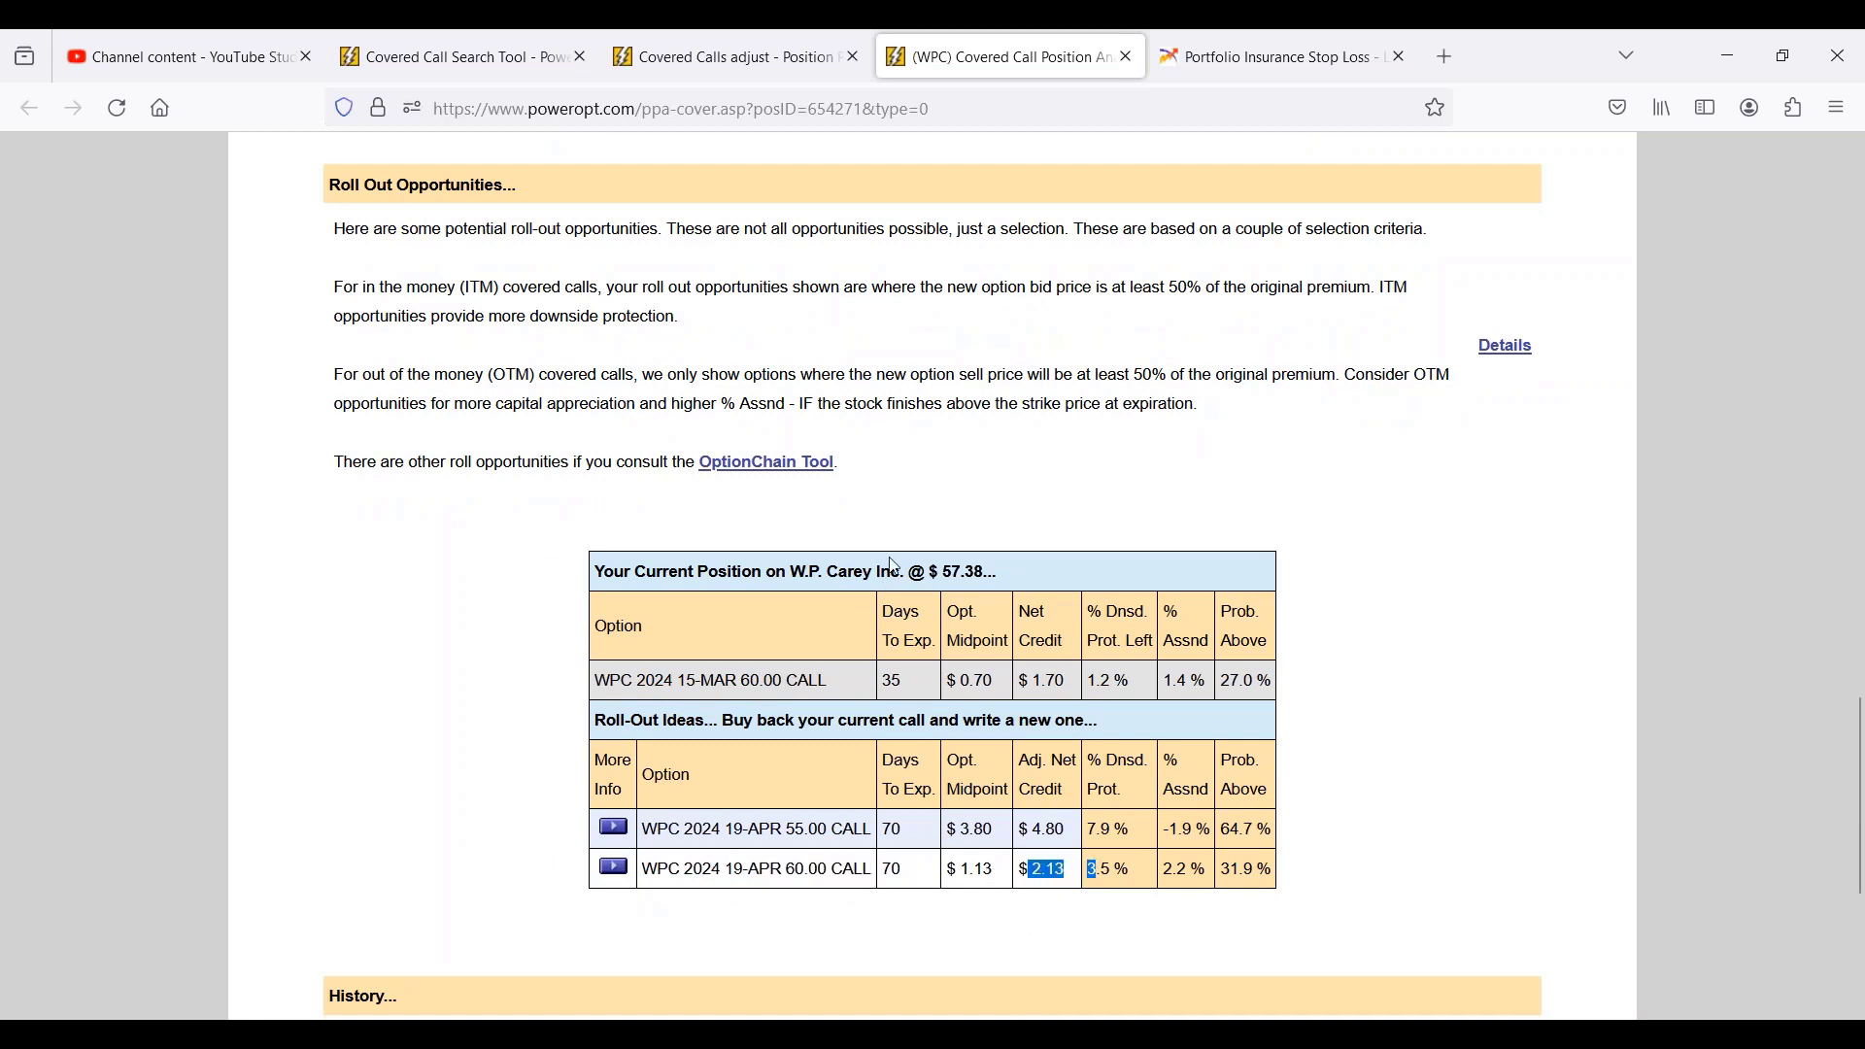
drag(943, 576, 1012, 581)
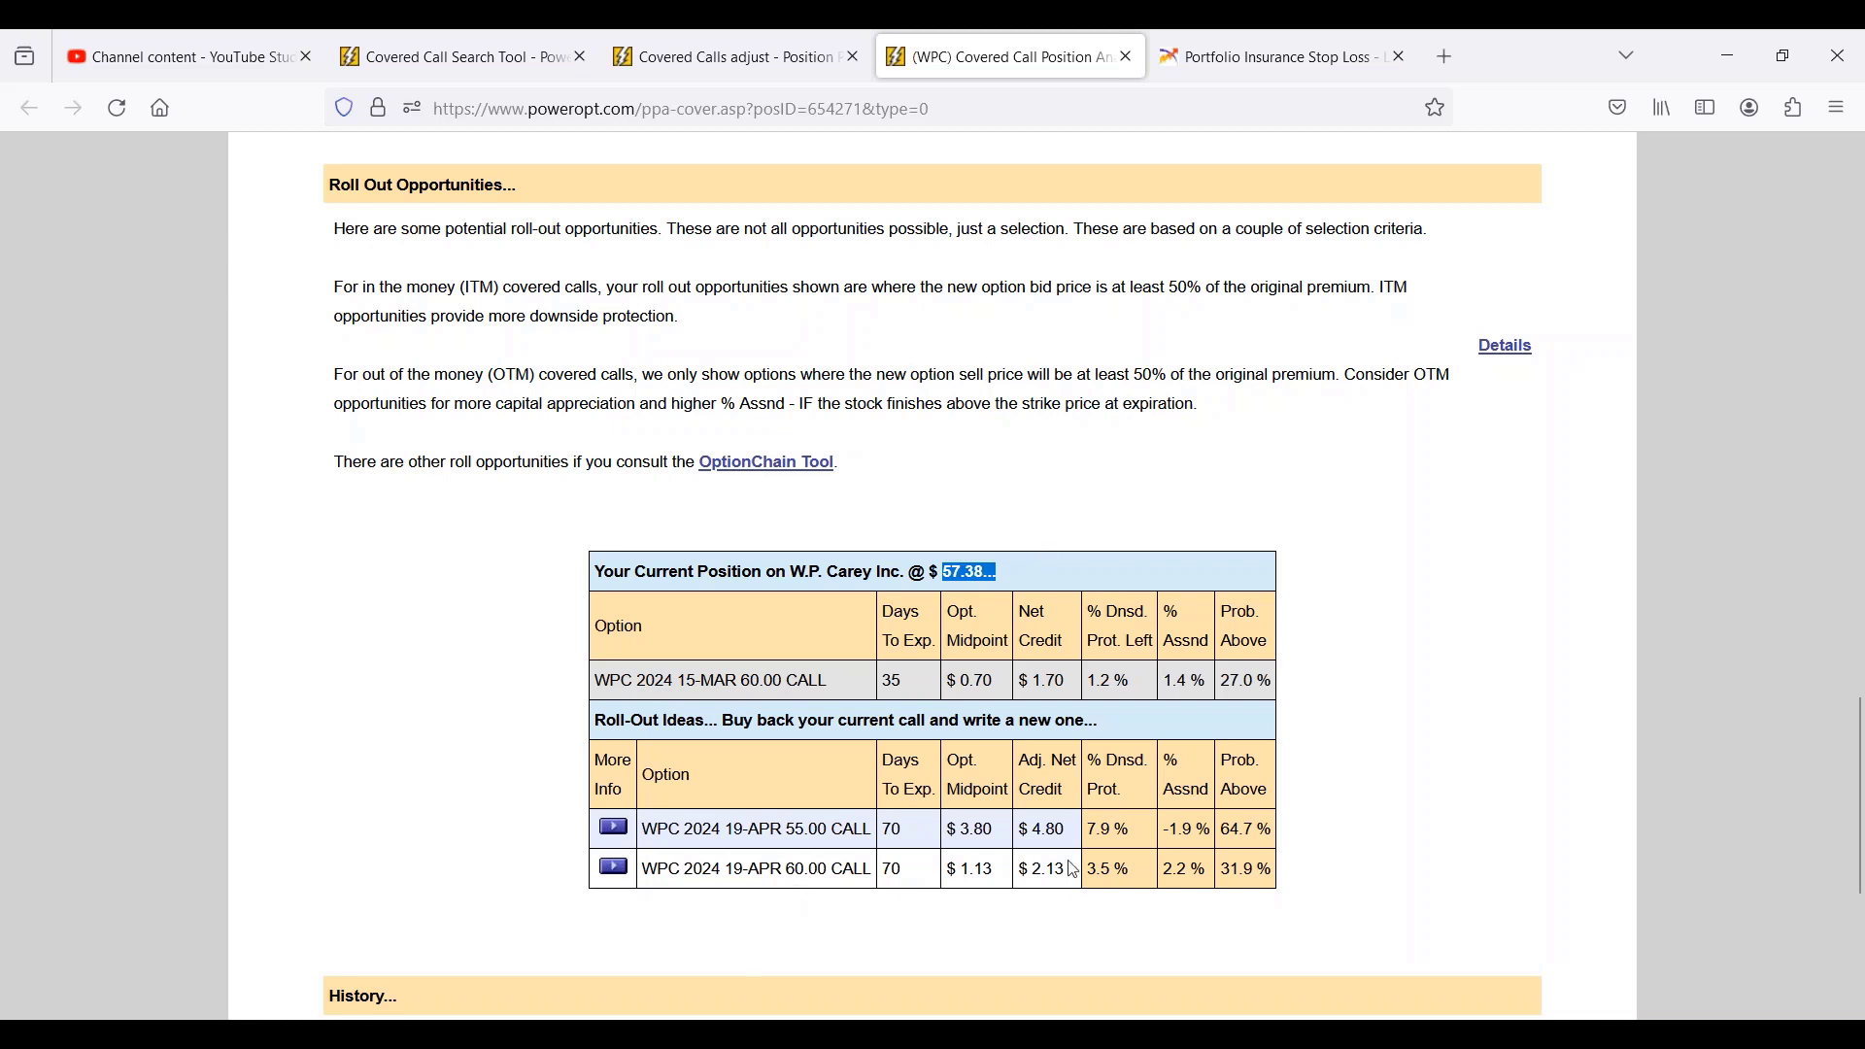
drag(1035, 873, 1216, 871)
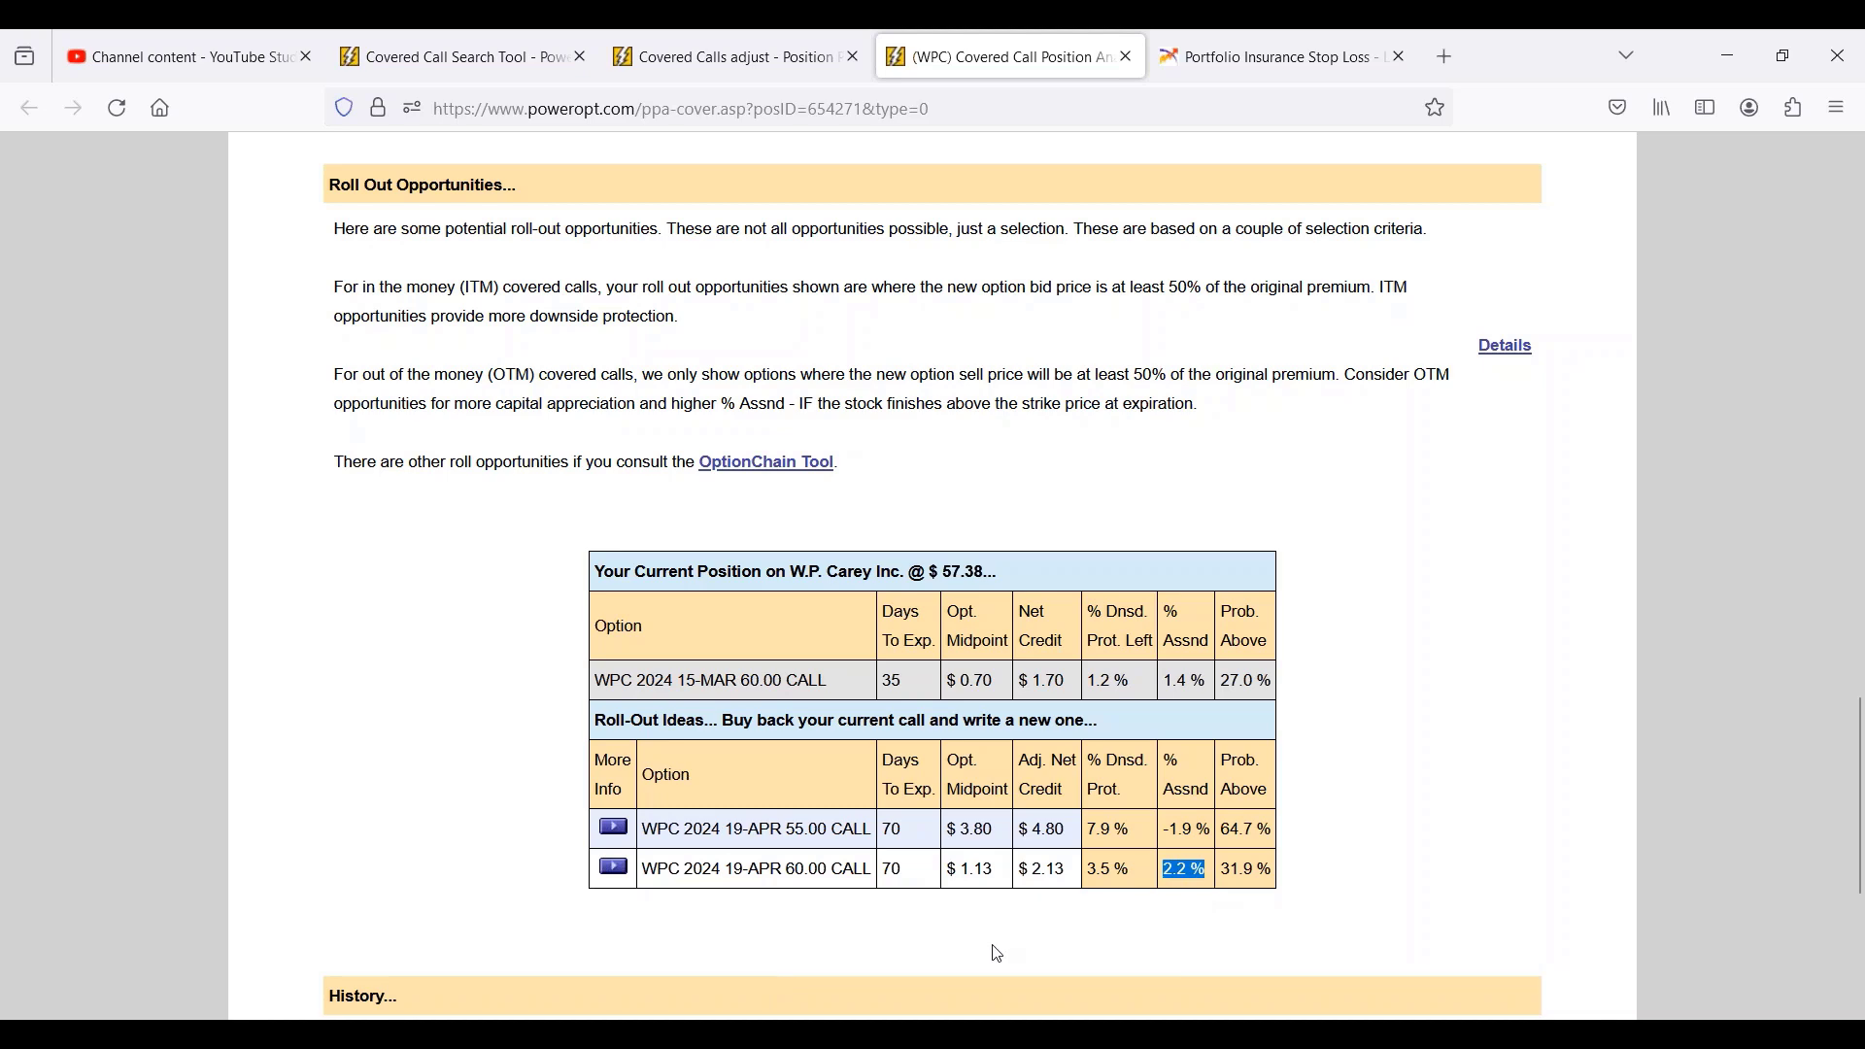
- Check WPC's stock price change and the position's break-even in the profit/loss summary
scroll(995, 957, up, 10)
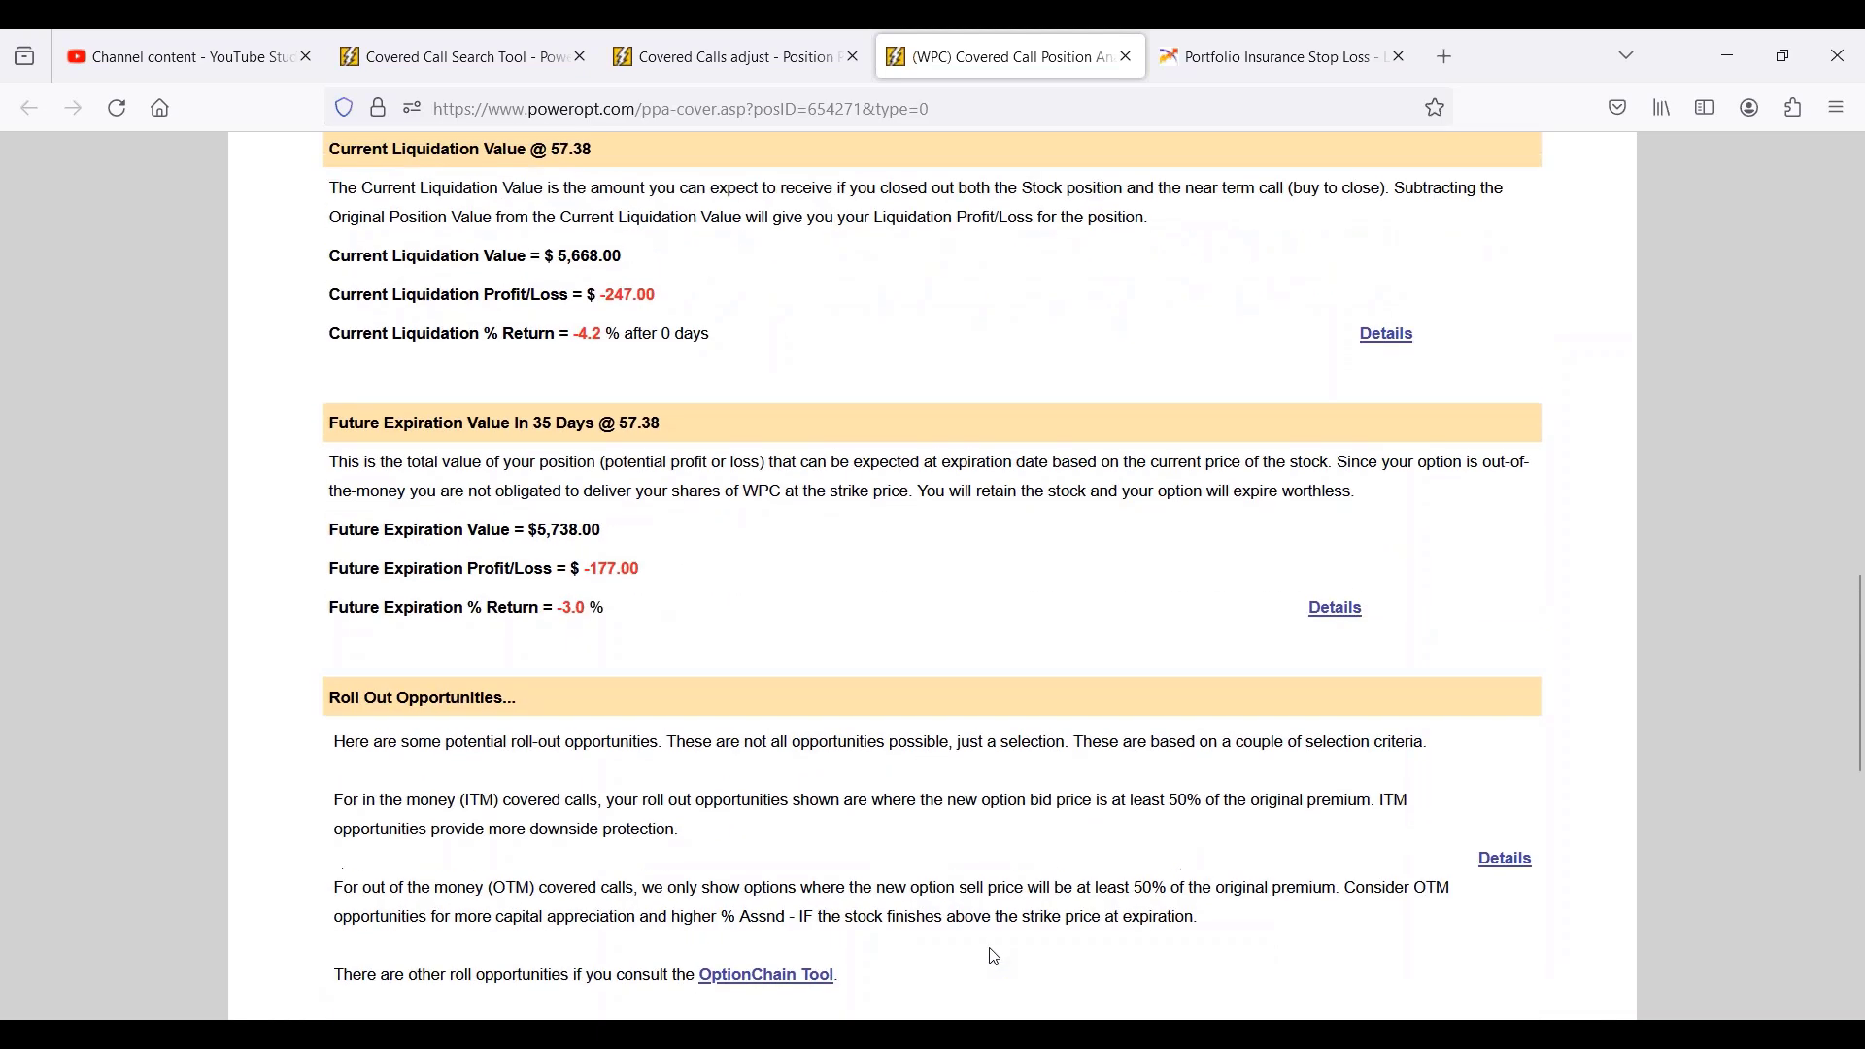
scroll(995, 962, up, 7)
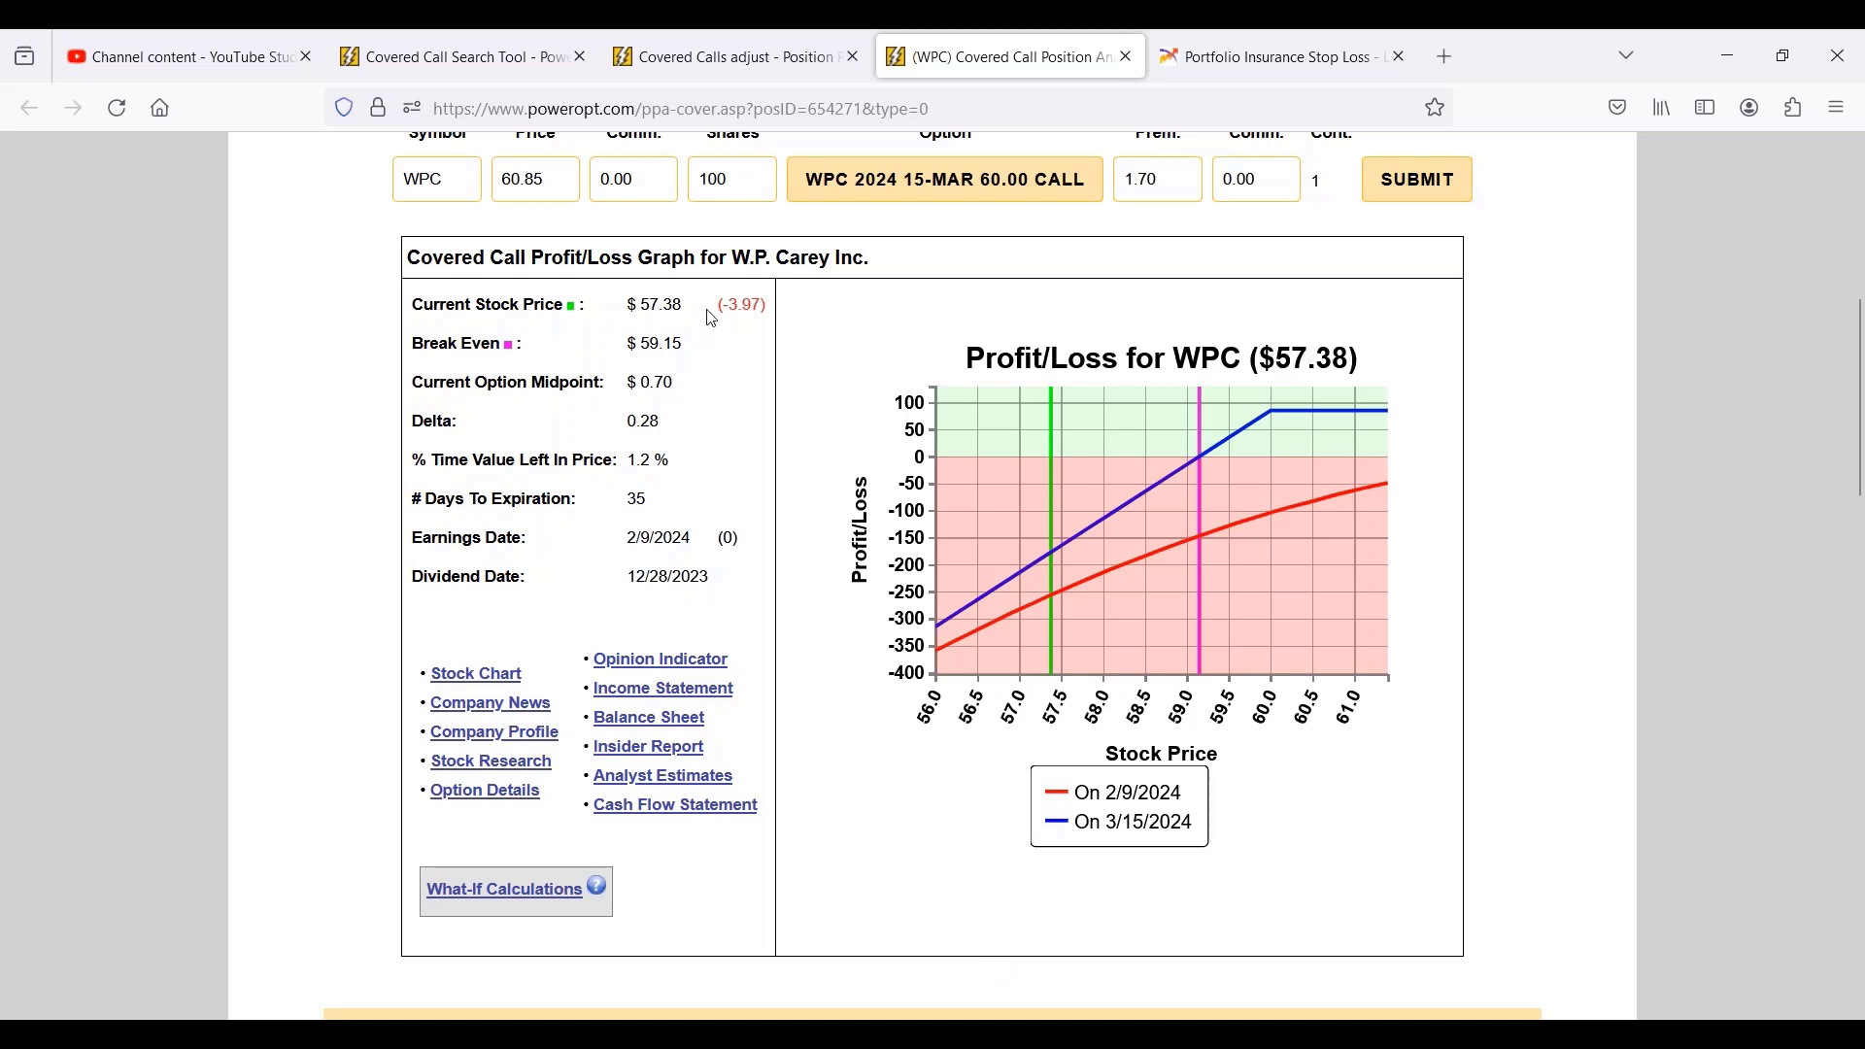
drag(719, 305, 768, 305)
drag(654, 343, 691, 346)
- Simulate rolling the WPC position to the 19-APR 55.00 call and compare the current and new positions' figures and graphs
scroll(866, 633, down, 20)
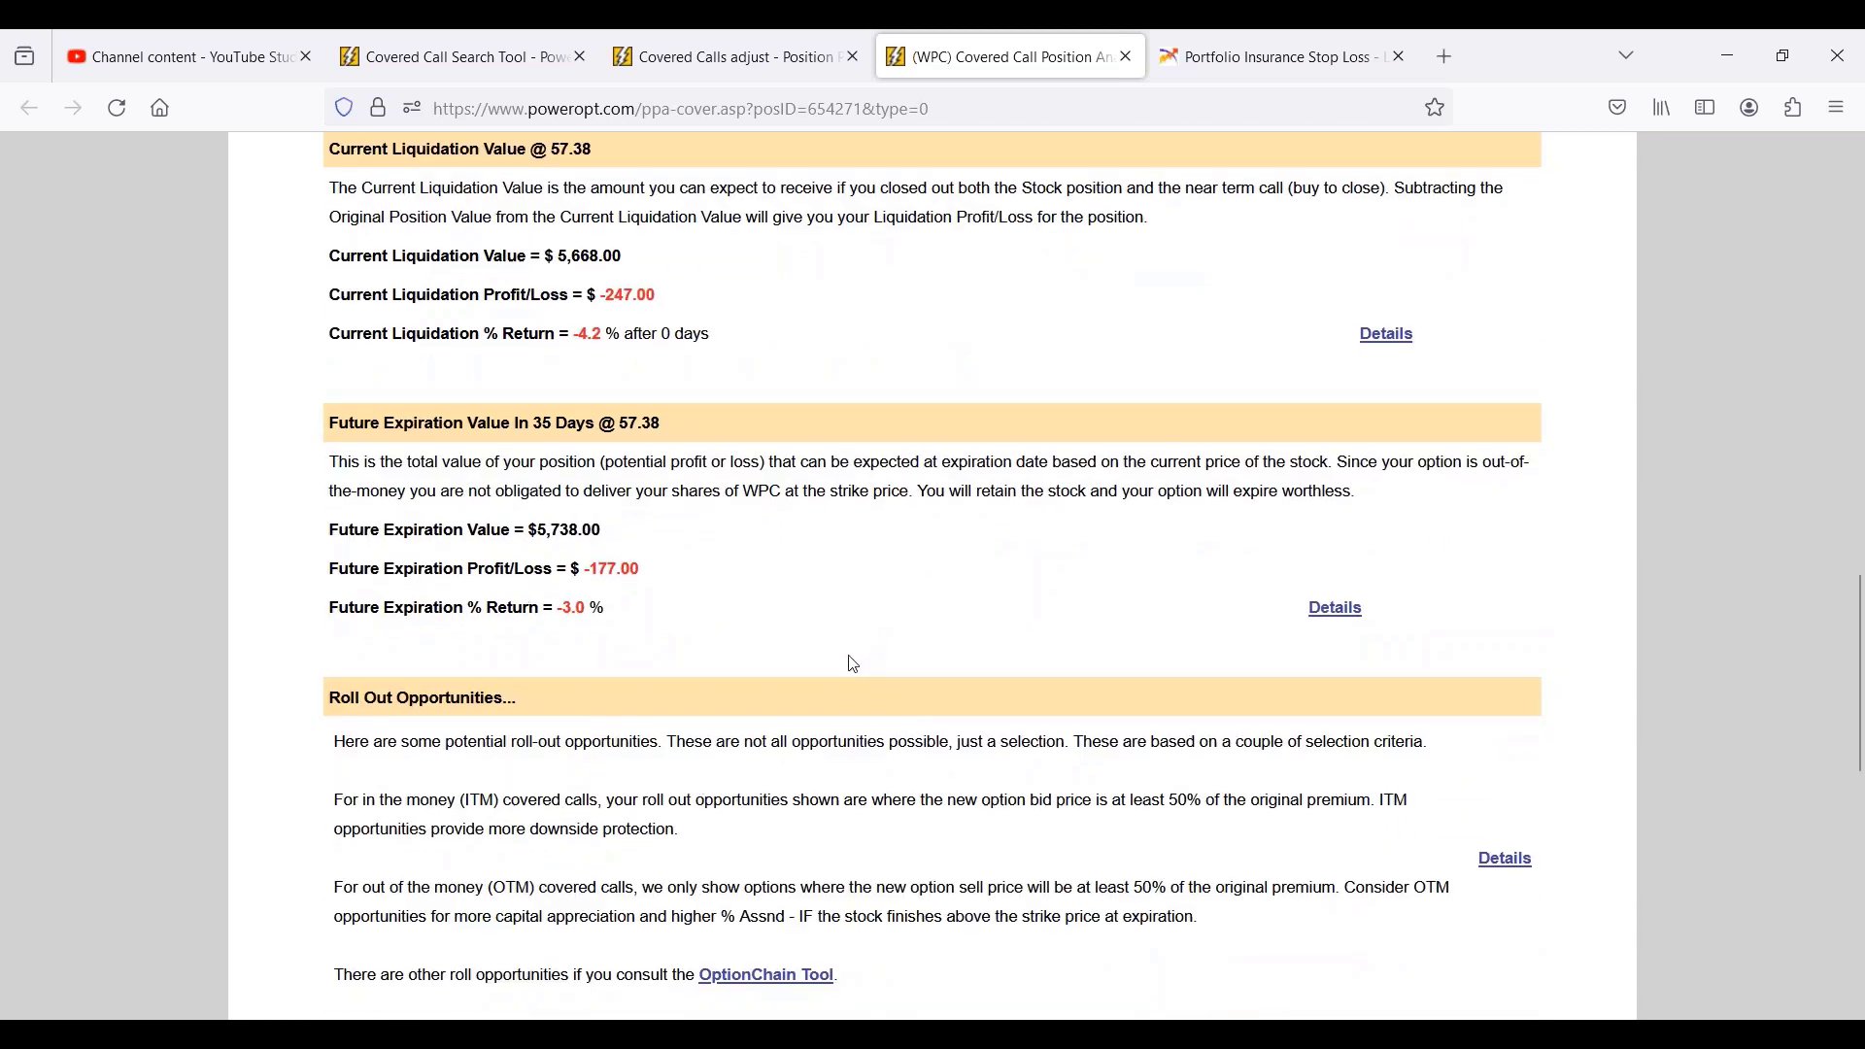
scroll(851, 671, down, 3)
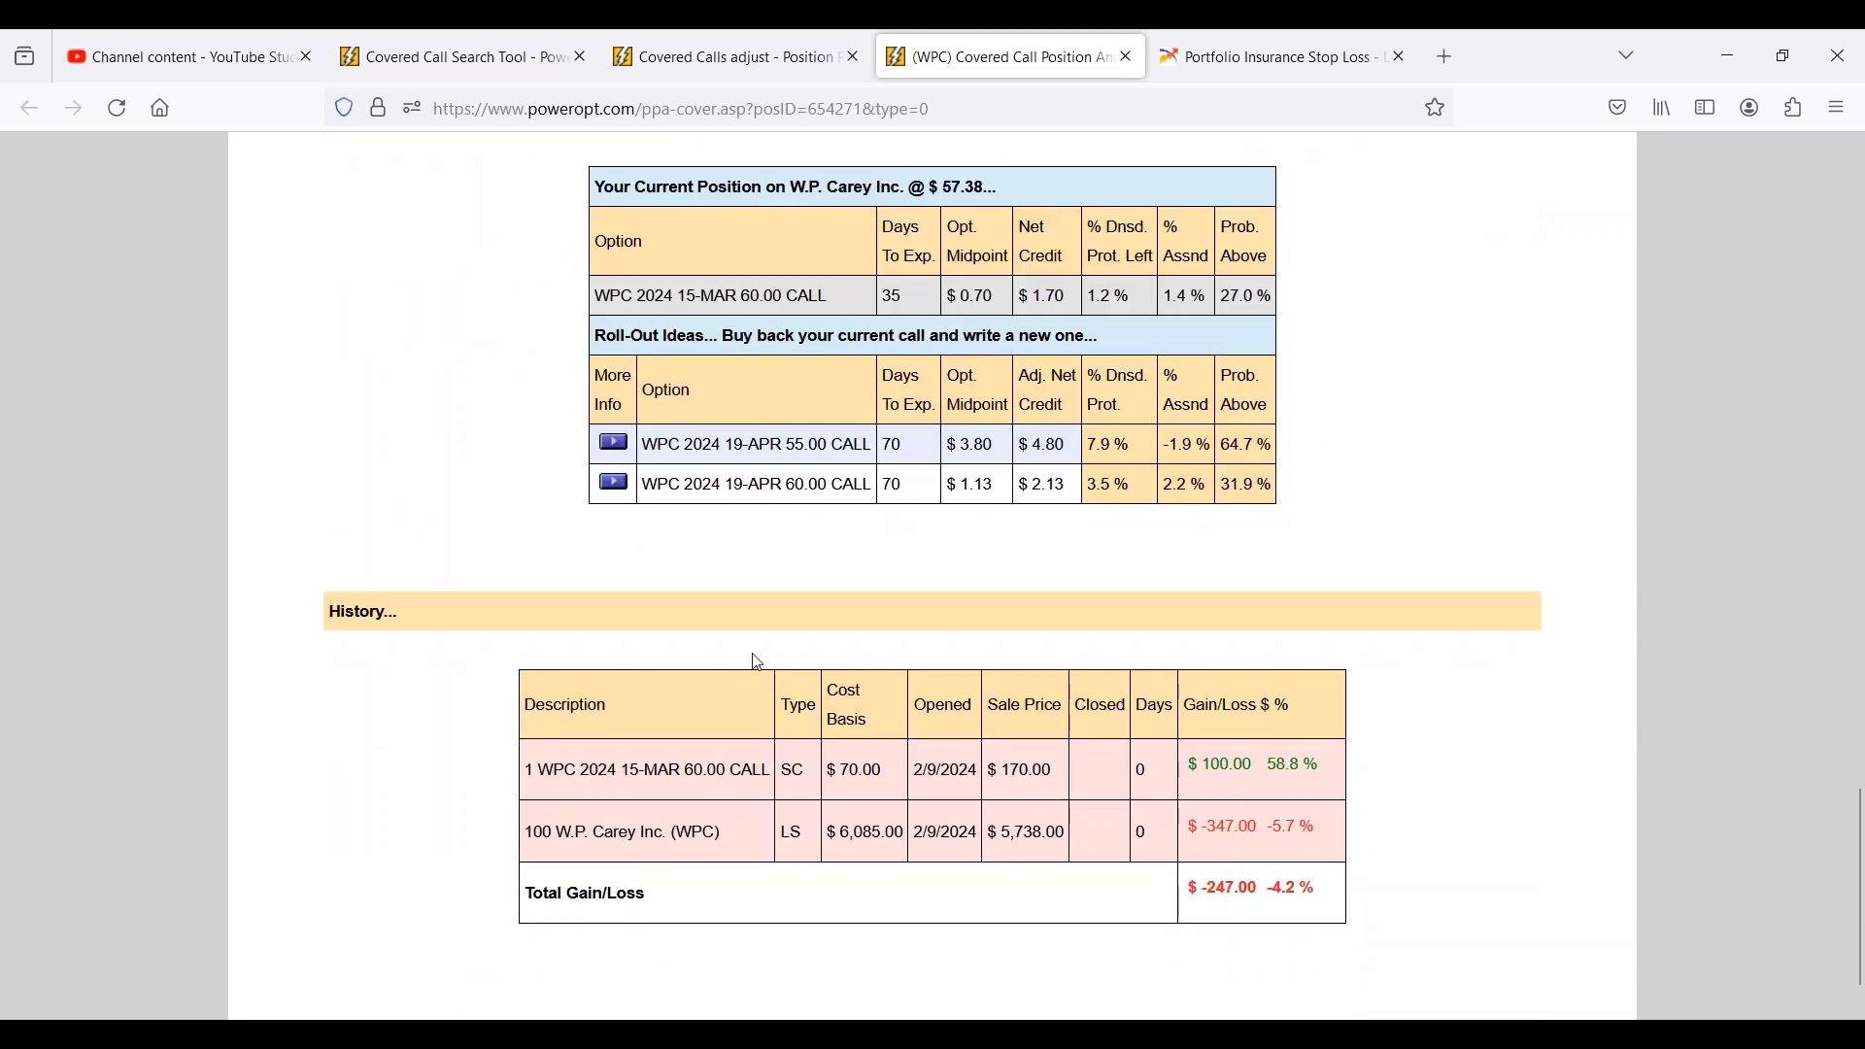
click(618, 443)
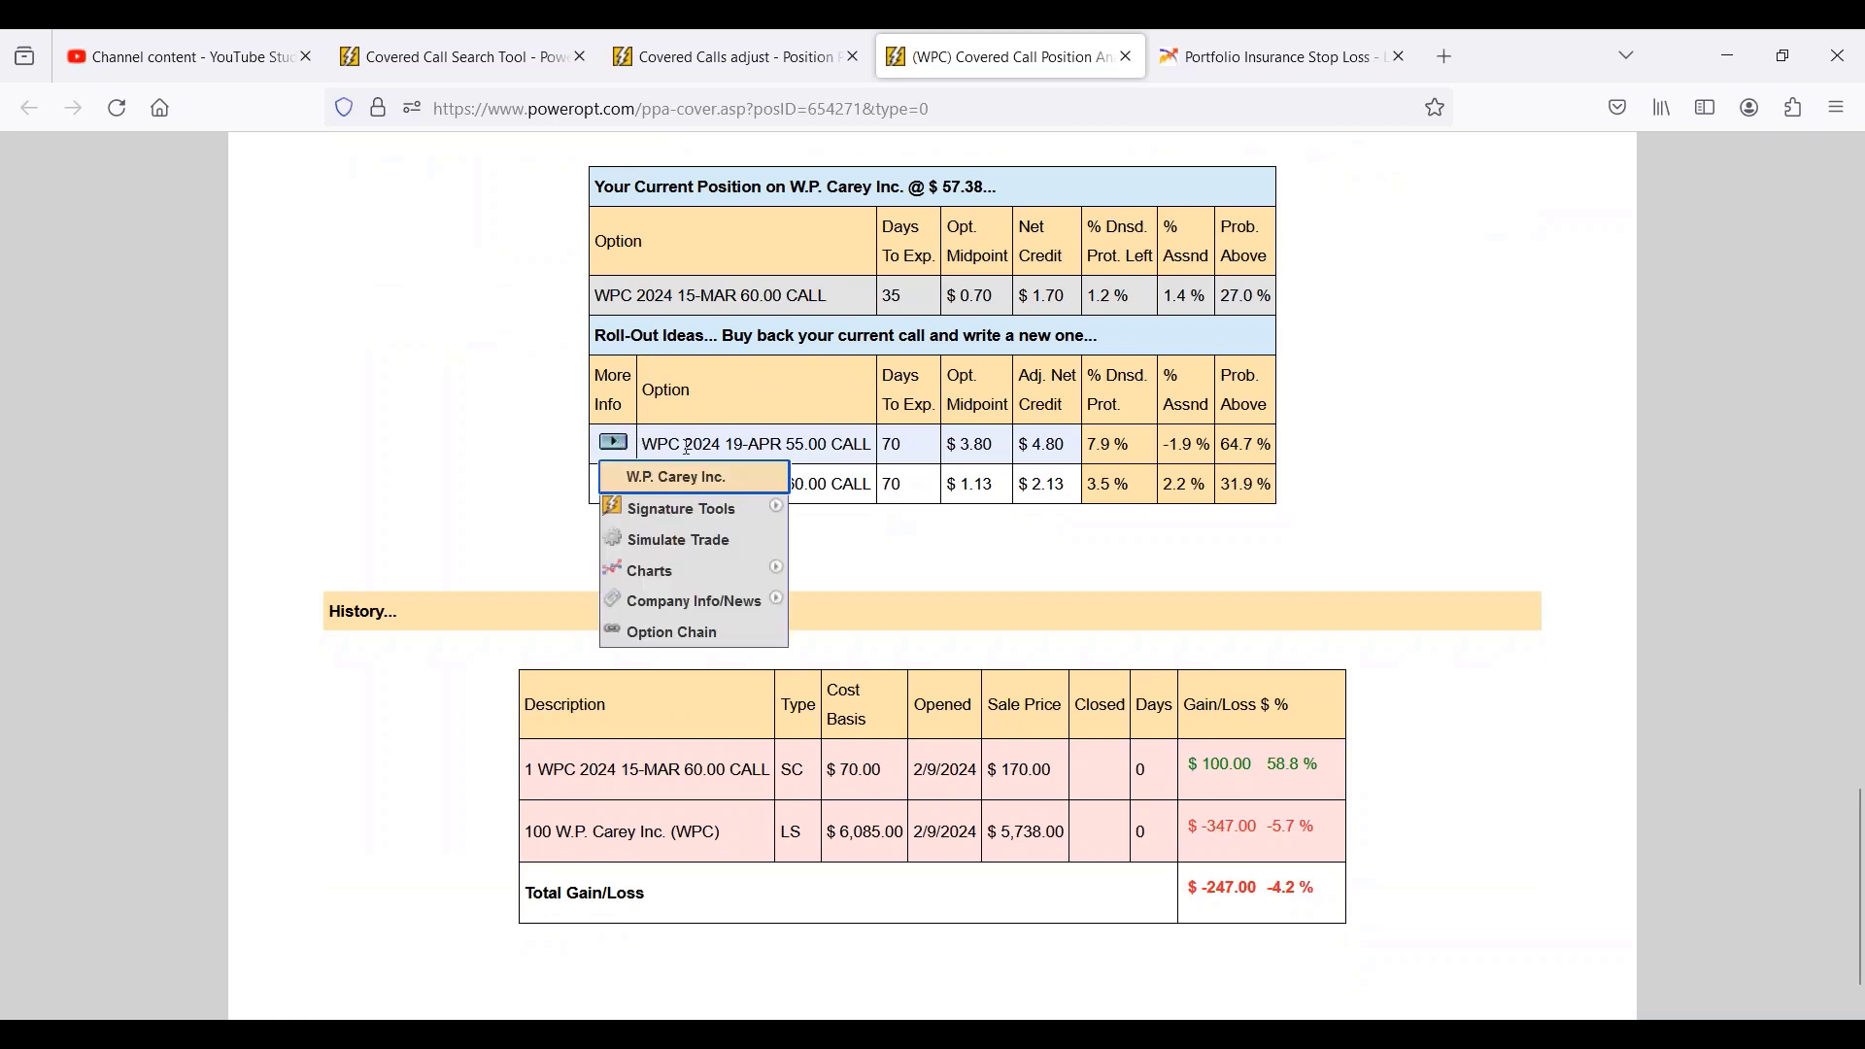
click(713, 542)
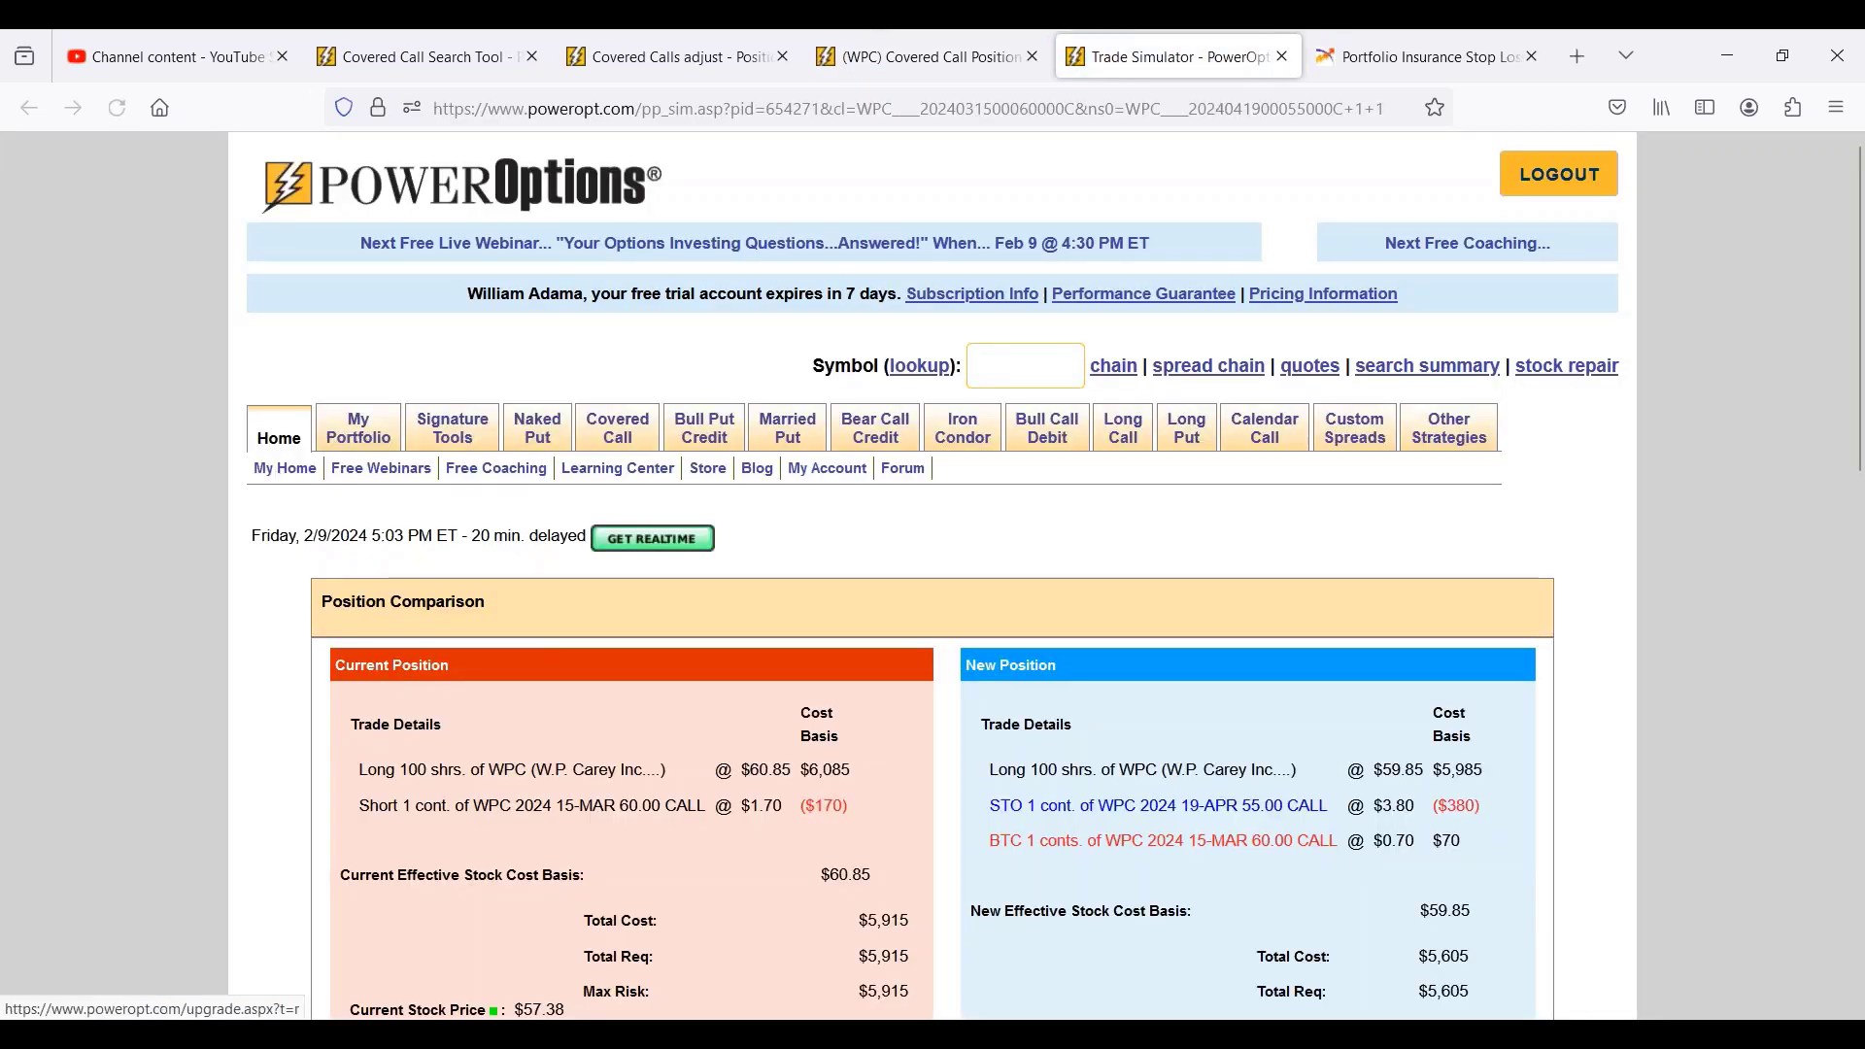
scroll(933, 583, down, 6)
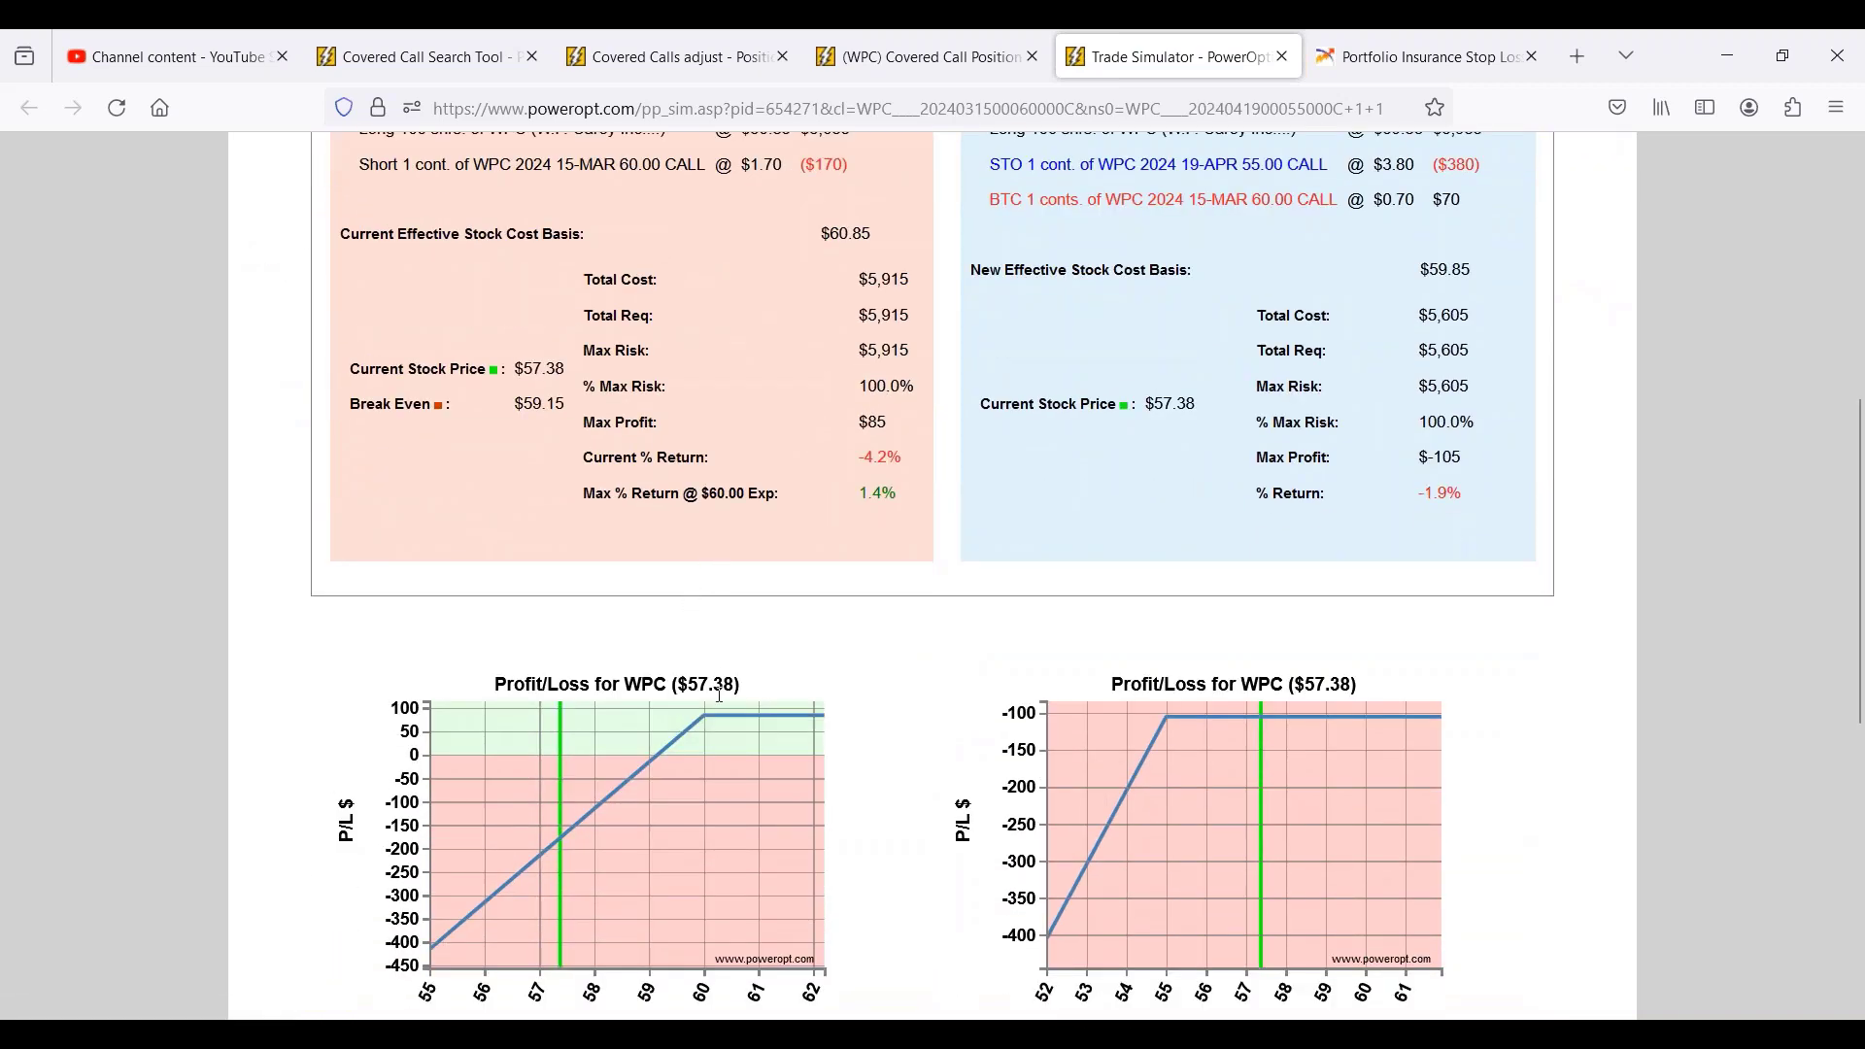
- Compare the current loss and maximum return at expiration with the simulated 55.00 call's premium, and close the Trade Simulator
mouse_move(456, 723)
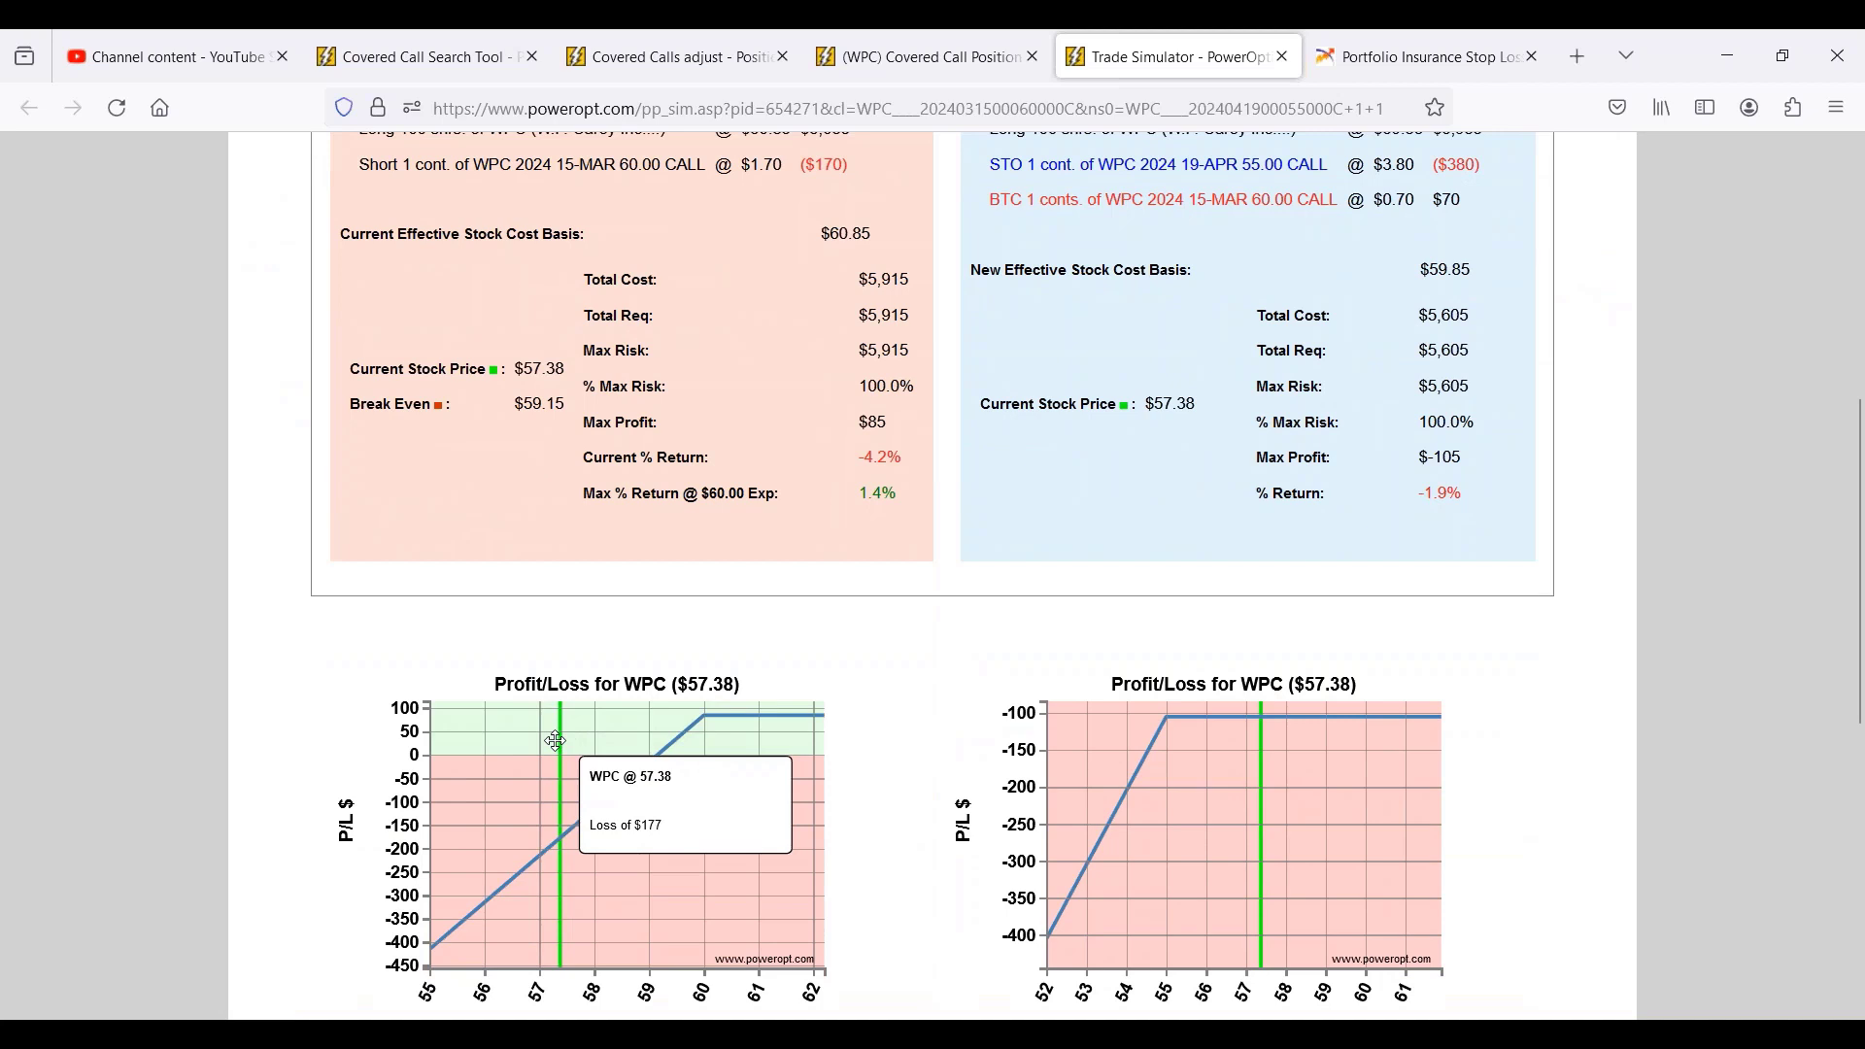
drag(864, 464, 894, 500)
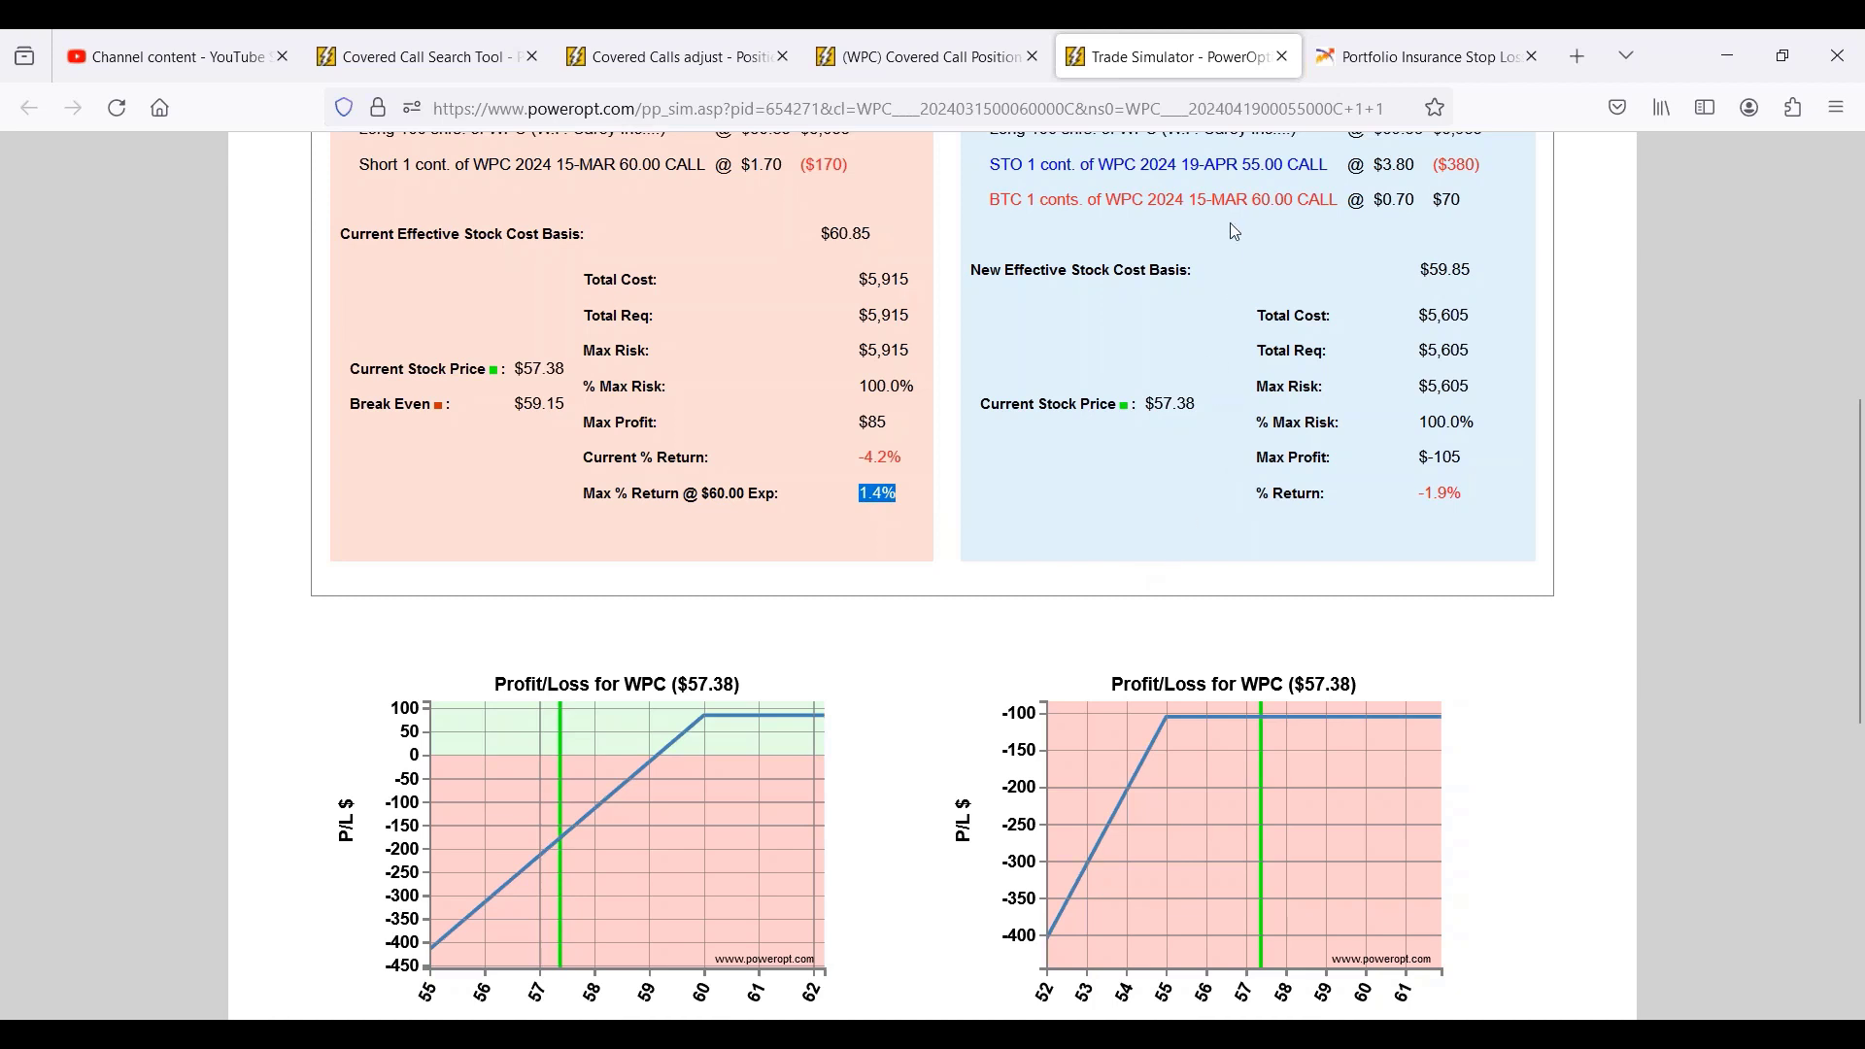
drag(1243, 167, 1485, 167)
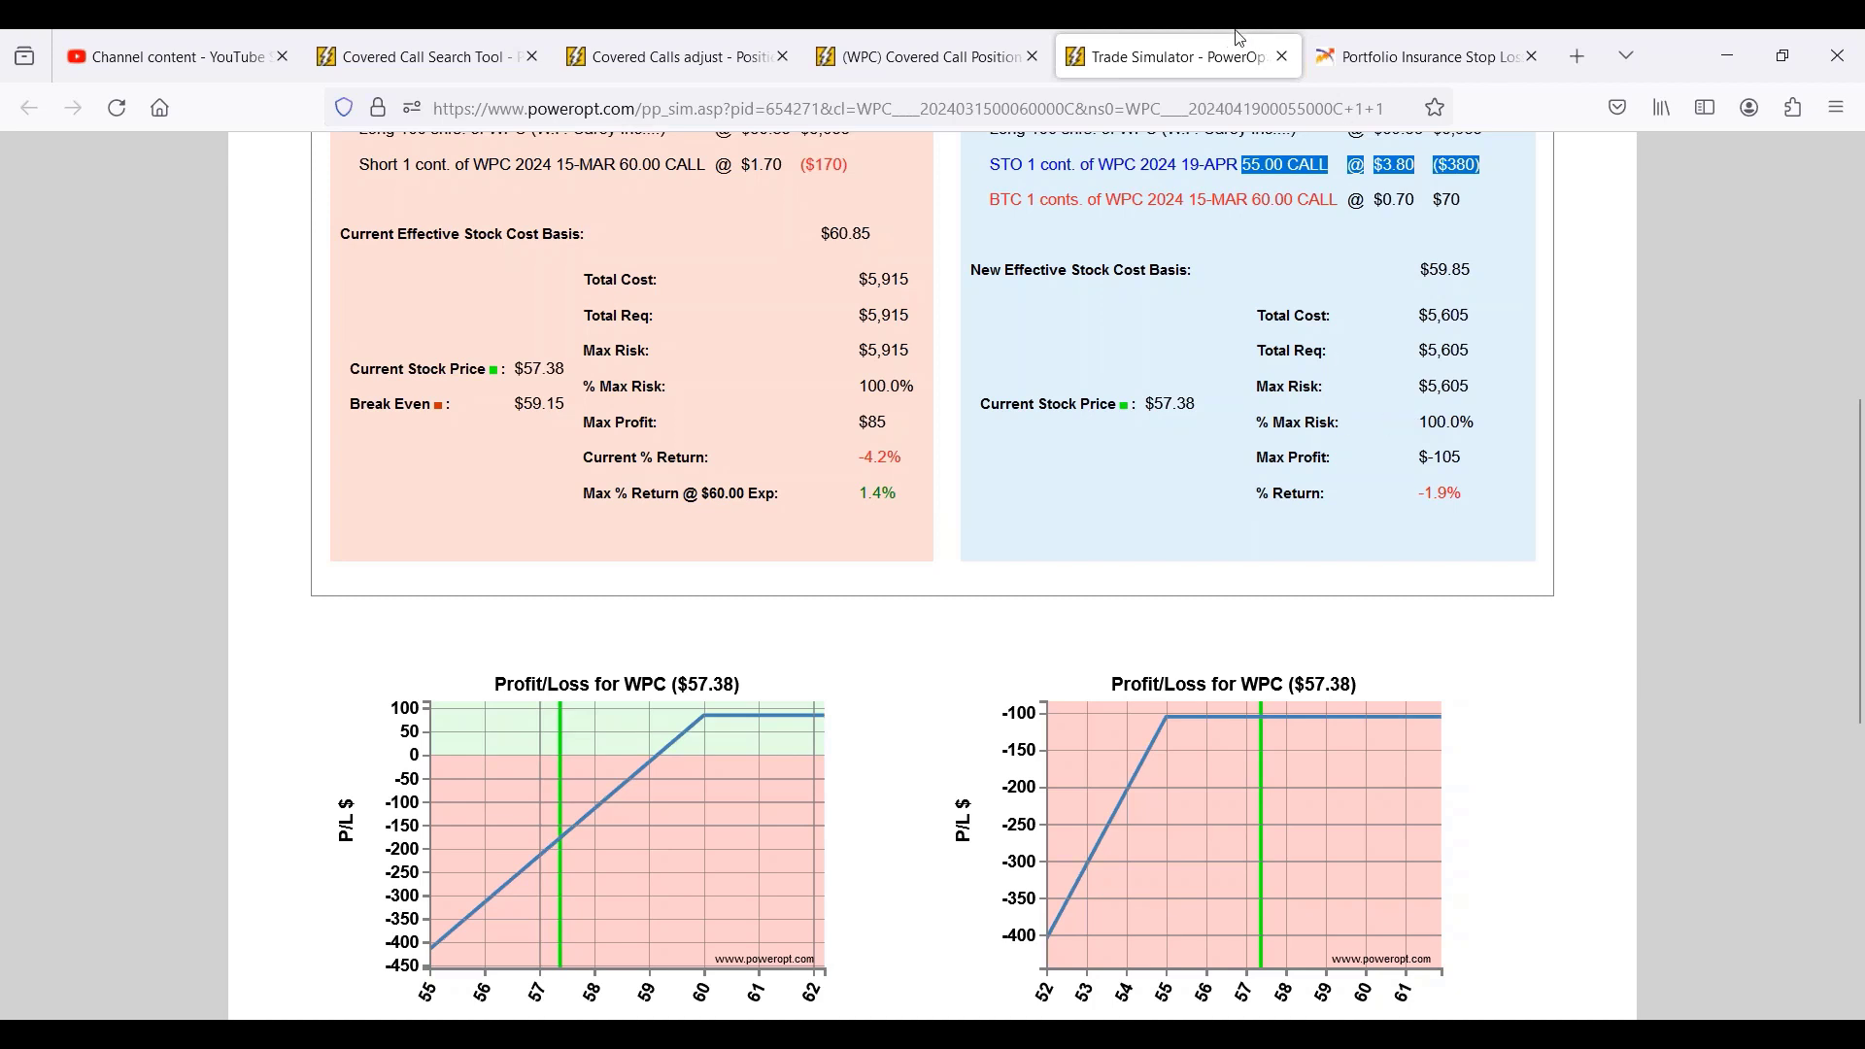
click(1281, 58)
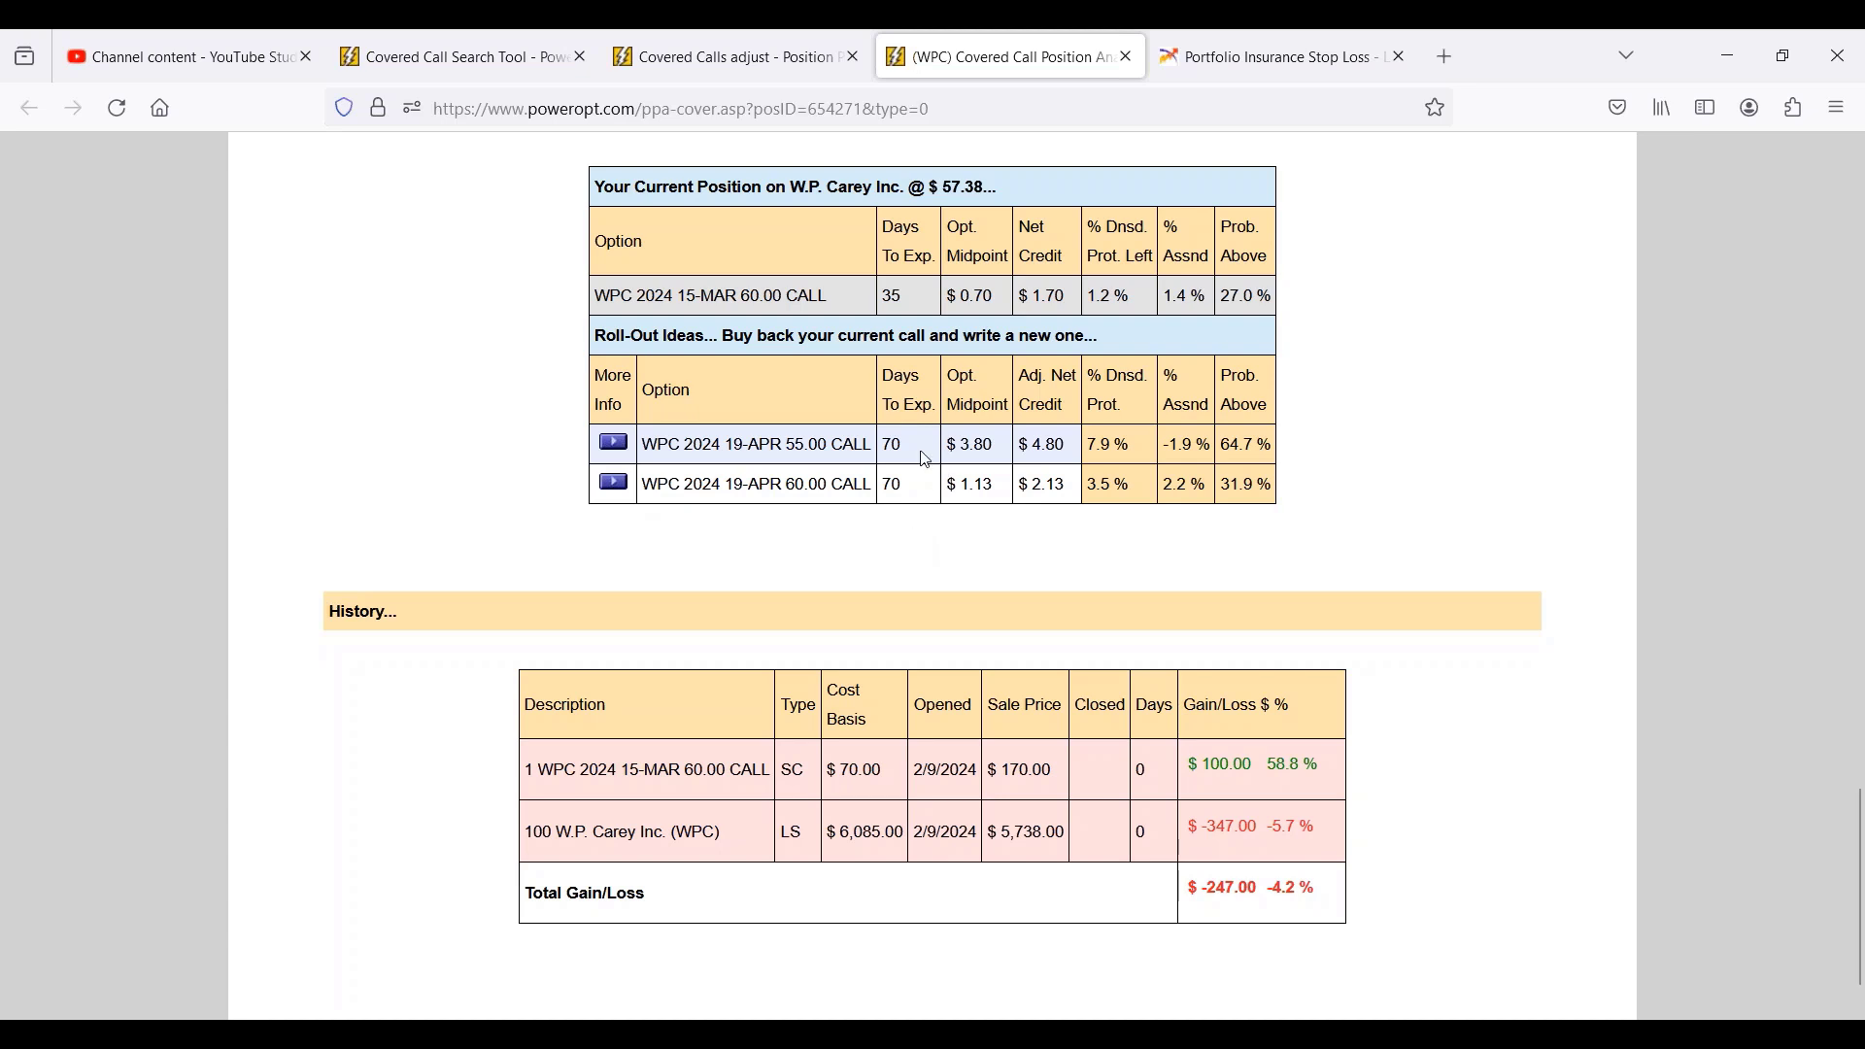
- Review the 19-APR 55.00 call roll-out idea, focusing on its adjusted net credit
drag(787, 446, 1209, 445)
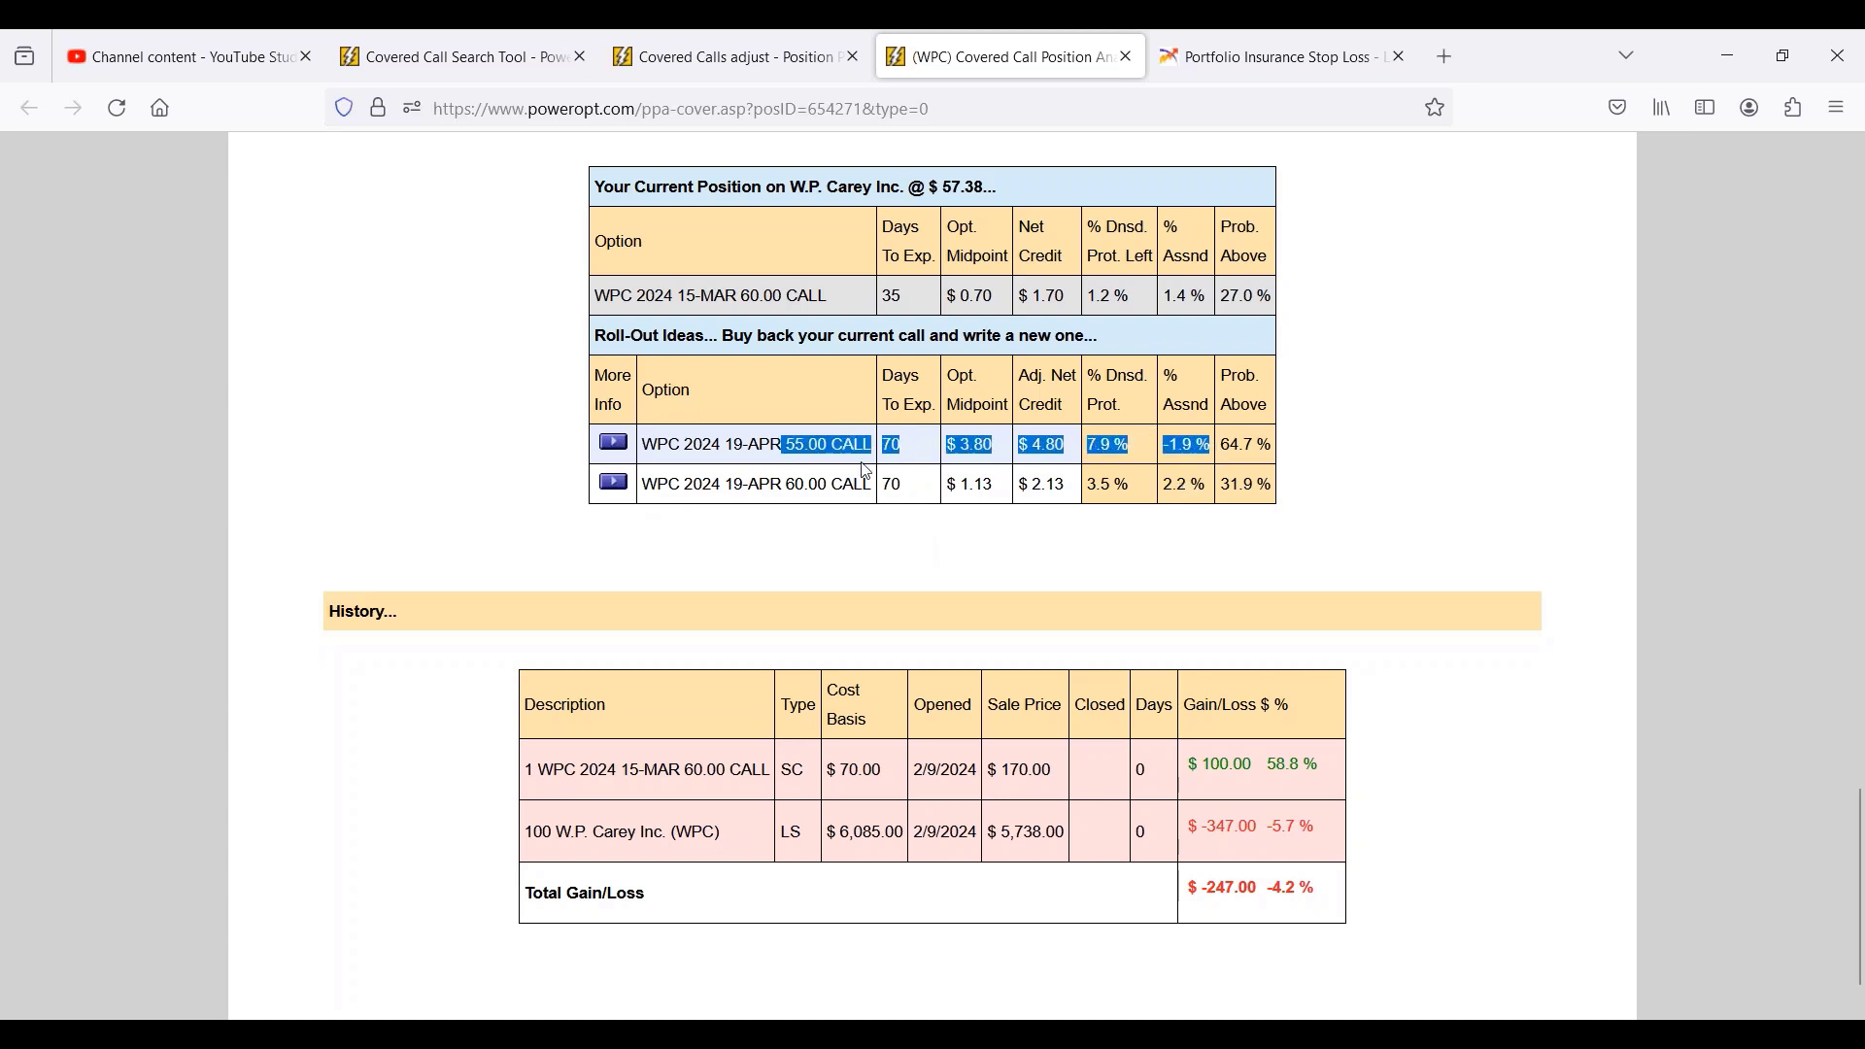
click(824, 446)
drag(1019, 447, 1061, 446)
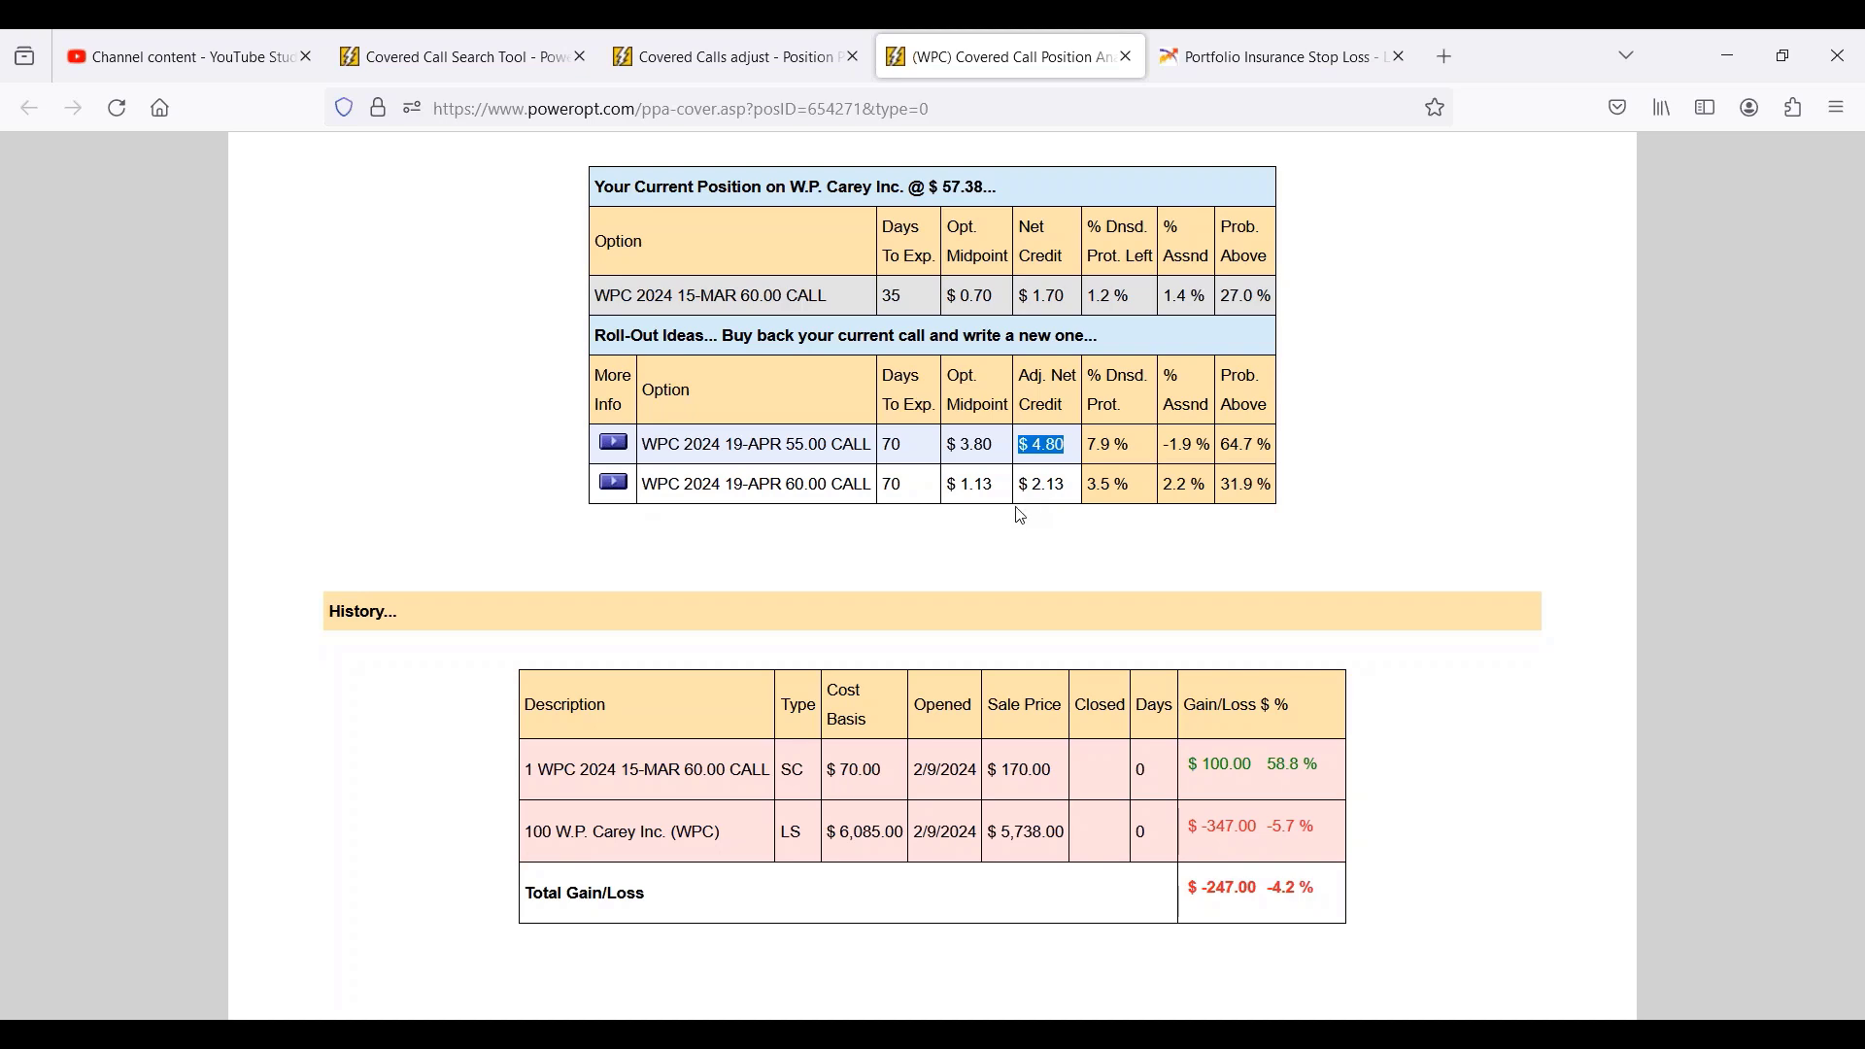
- Open the What-If Calculations for the current WPC covered call
scroll(1001, 544, up, 3)
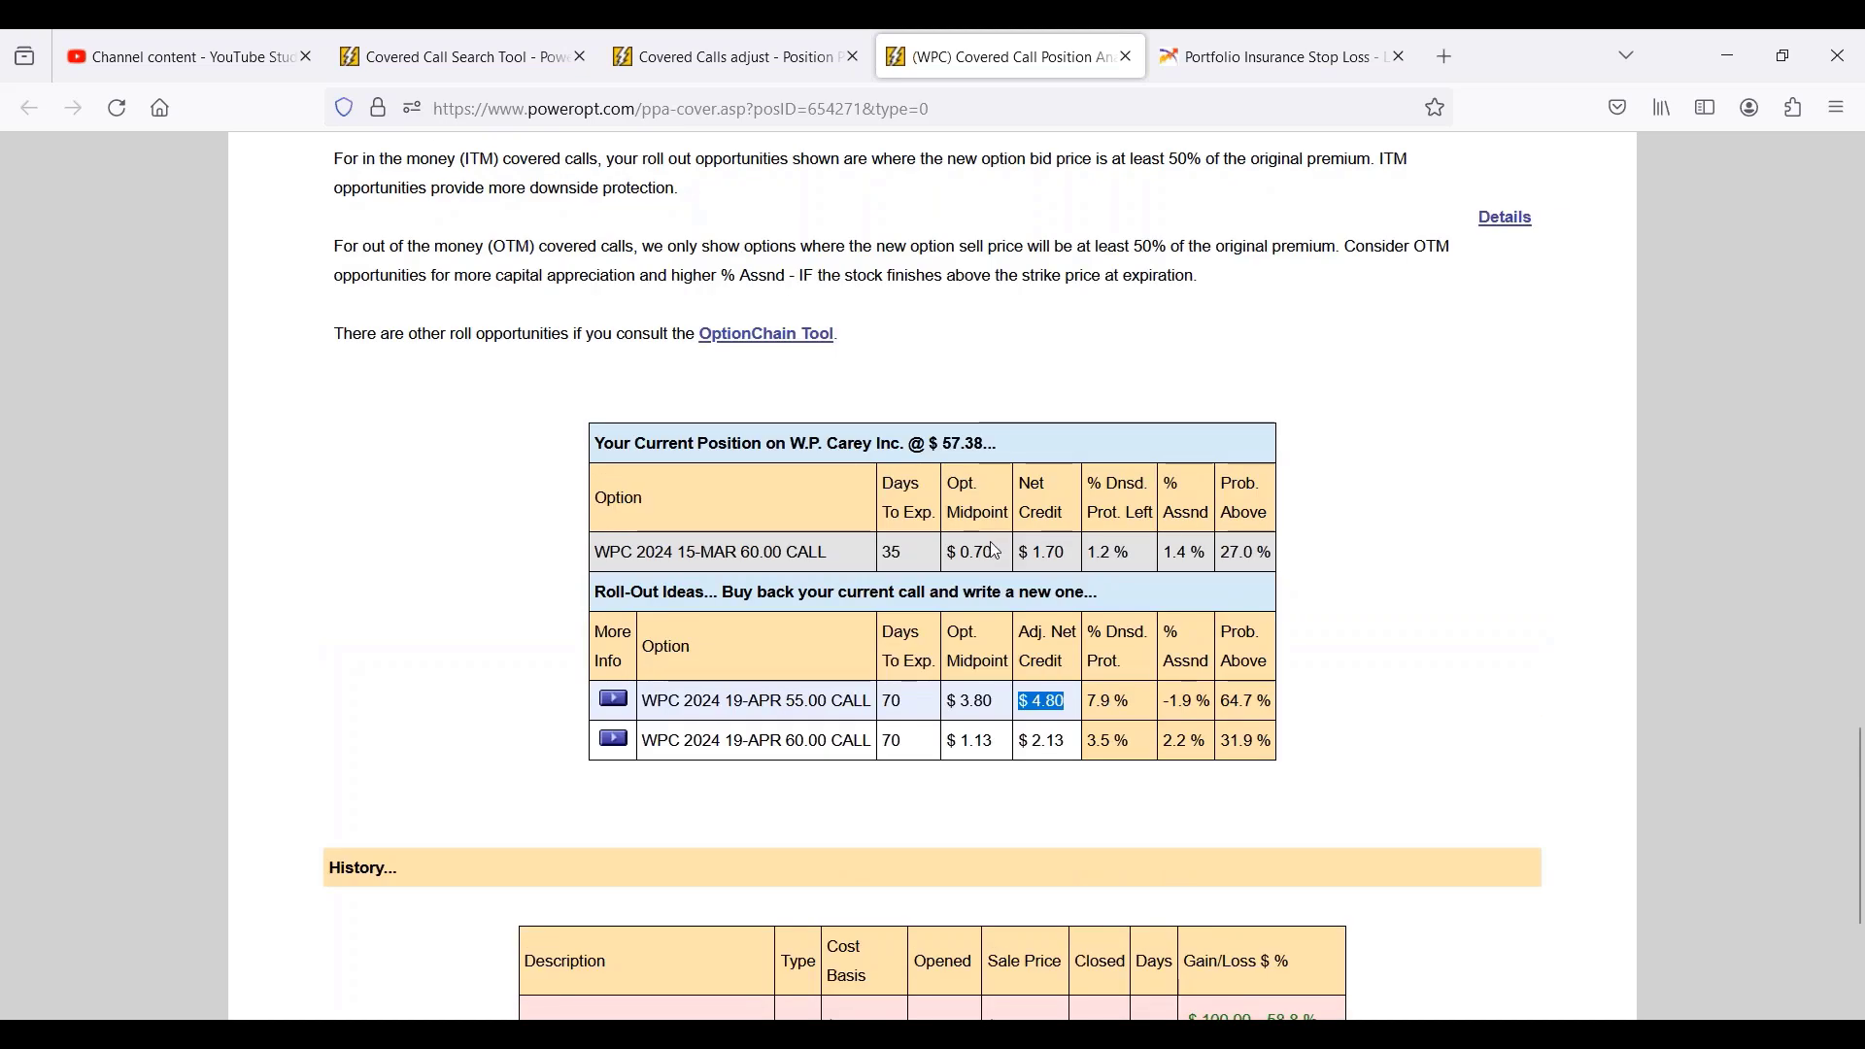
scroll(1002, 679, up, 6)
scroll(1001, 678, up, 13)
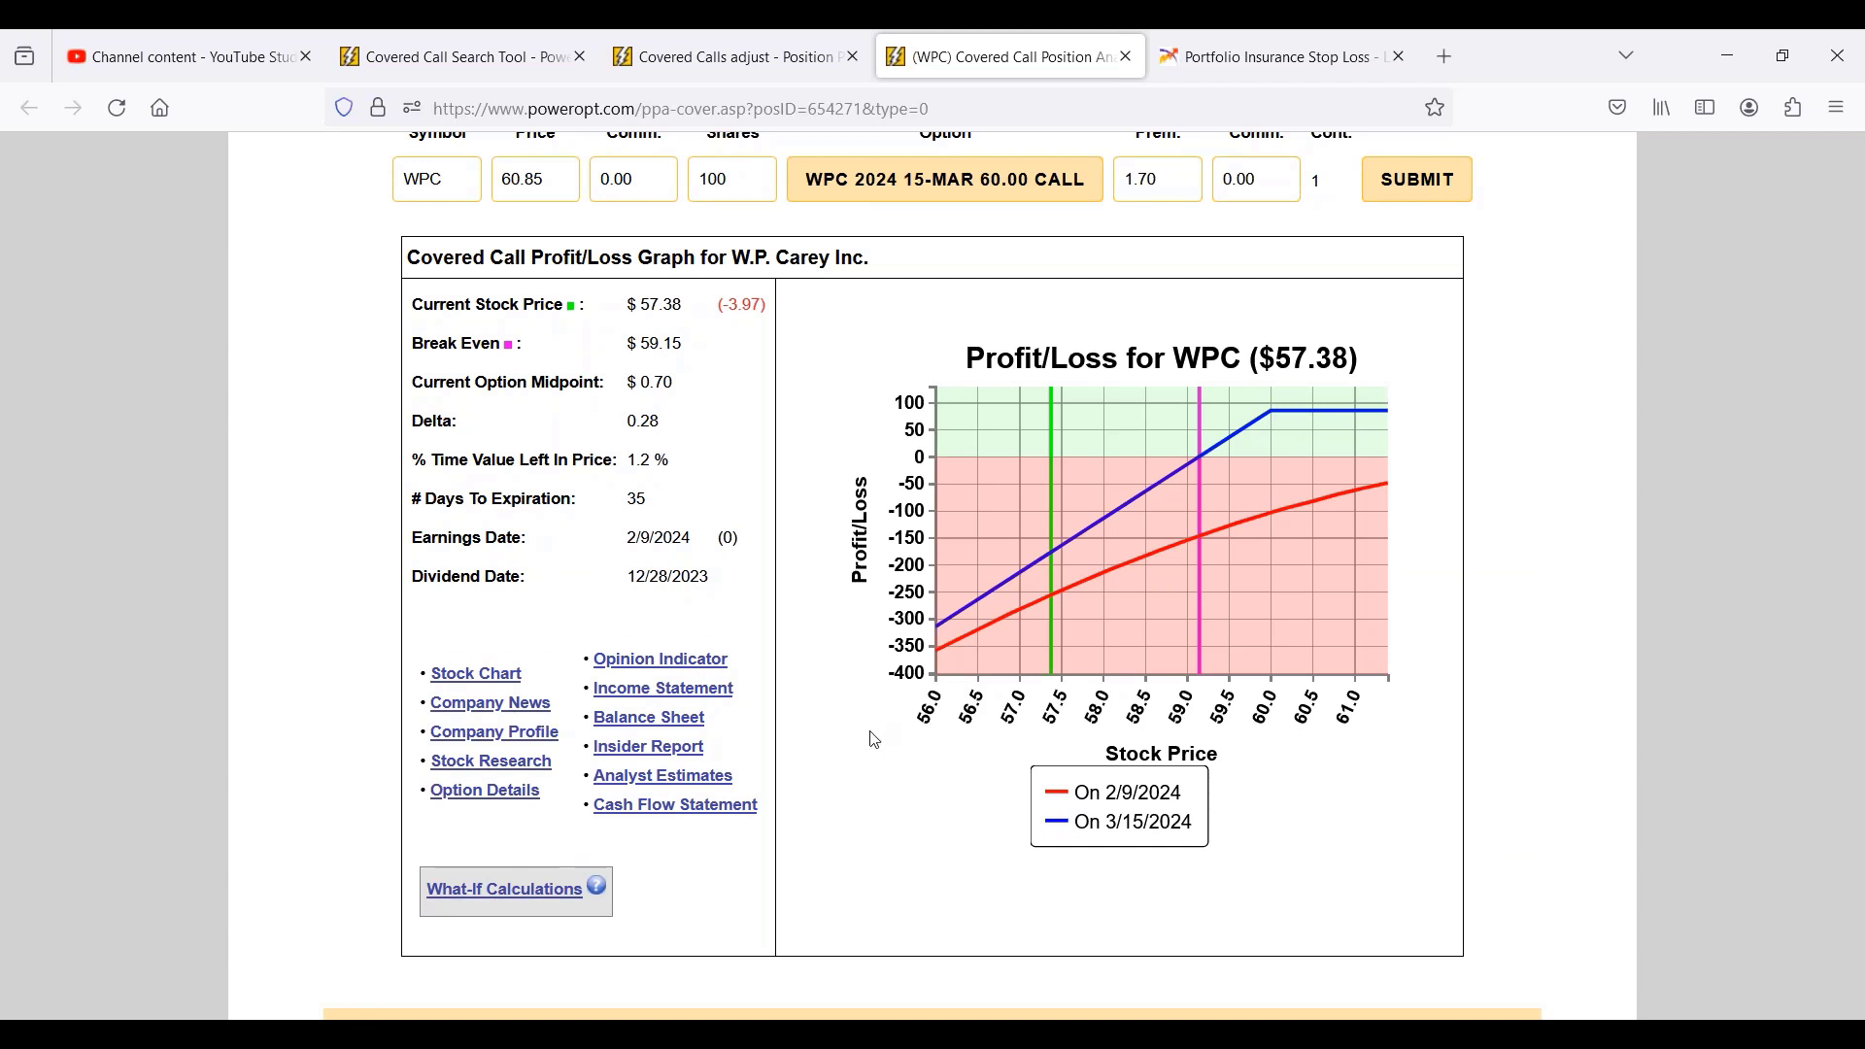
scroll(874, 736, down, 2)
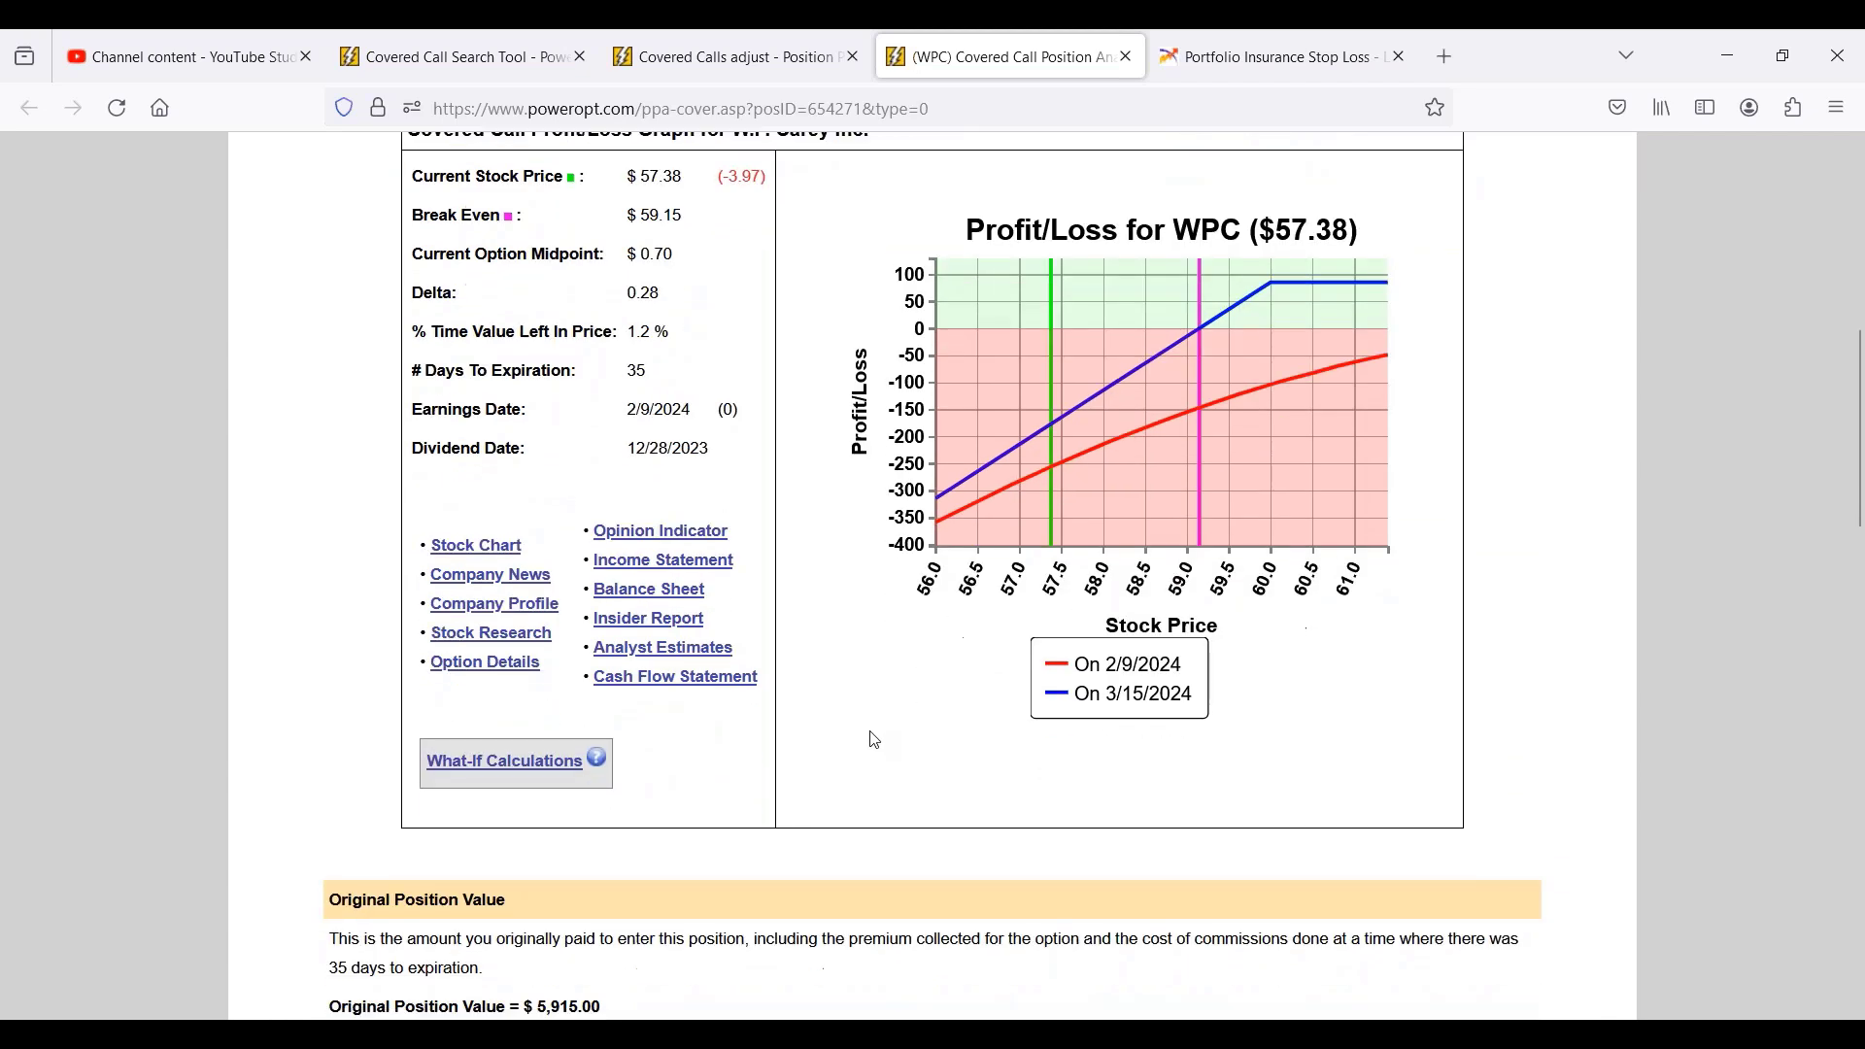
click(499, 770)
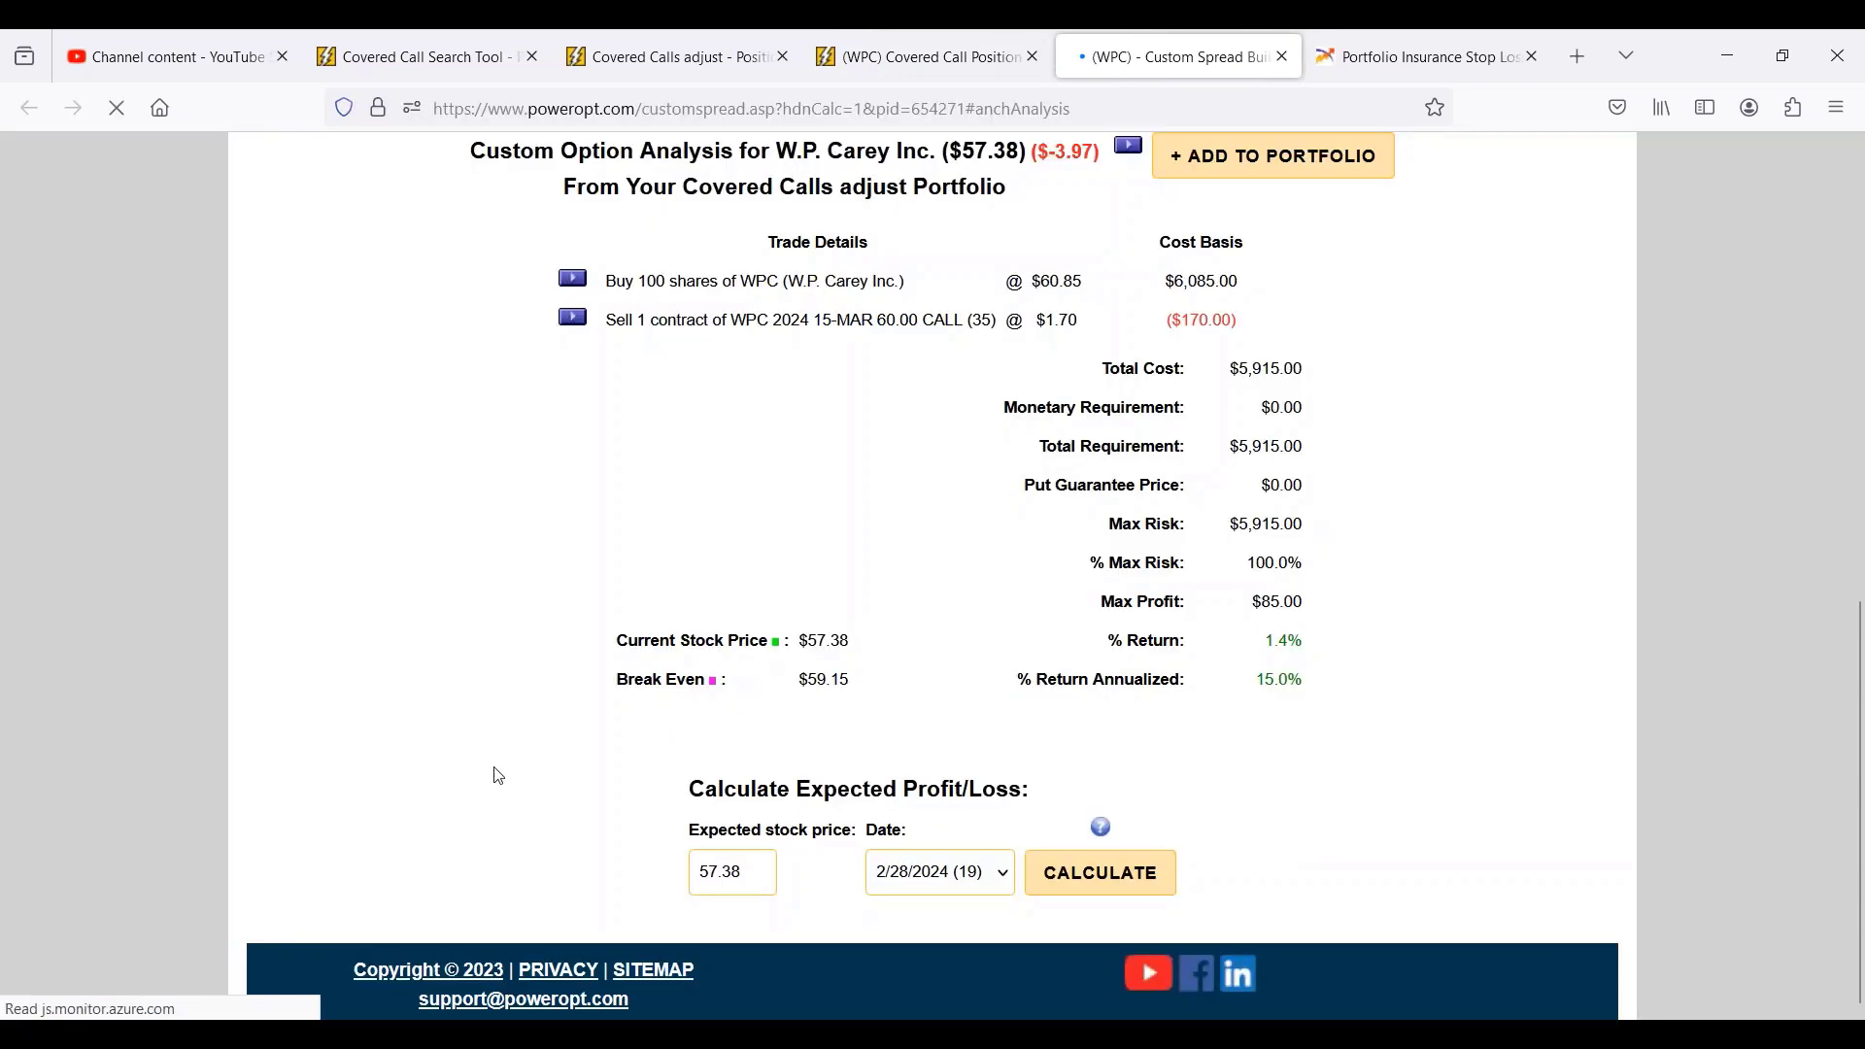
- Examine the custom analysis of the WPC position, including its trade details, profit/loss graph and total expected P/L for 2/28/2024
scroll(745, 764, up, 5)
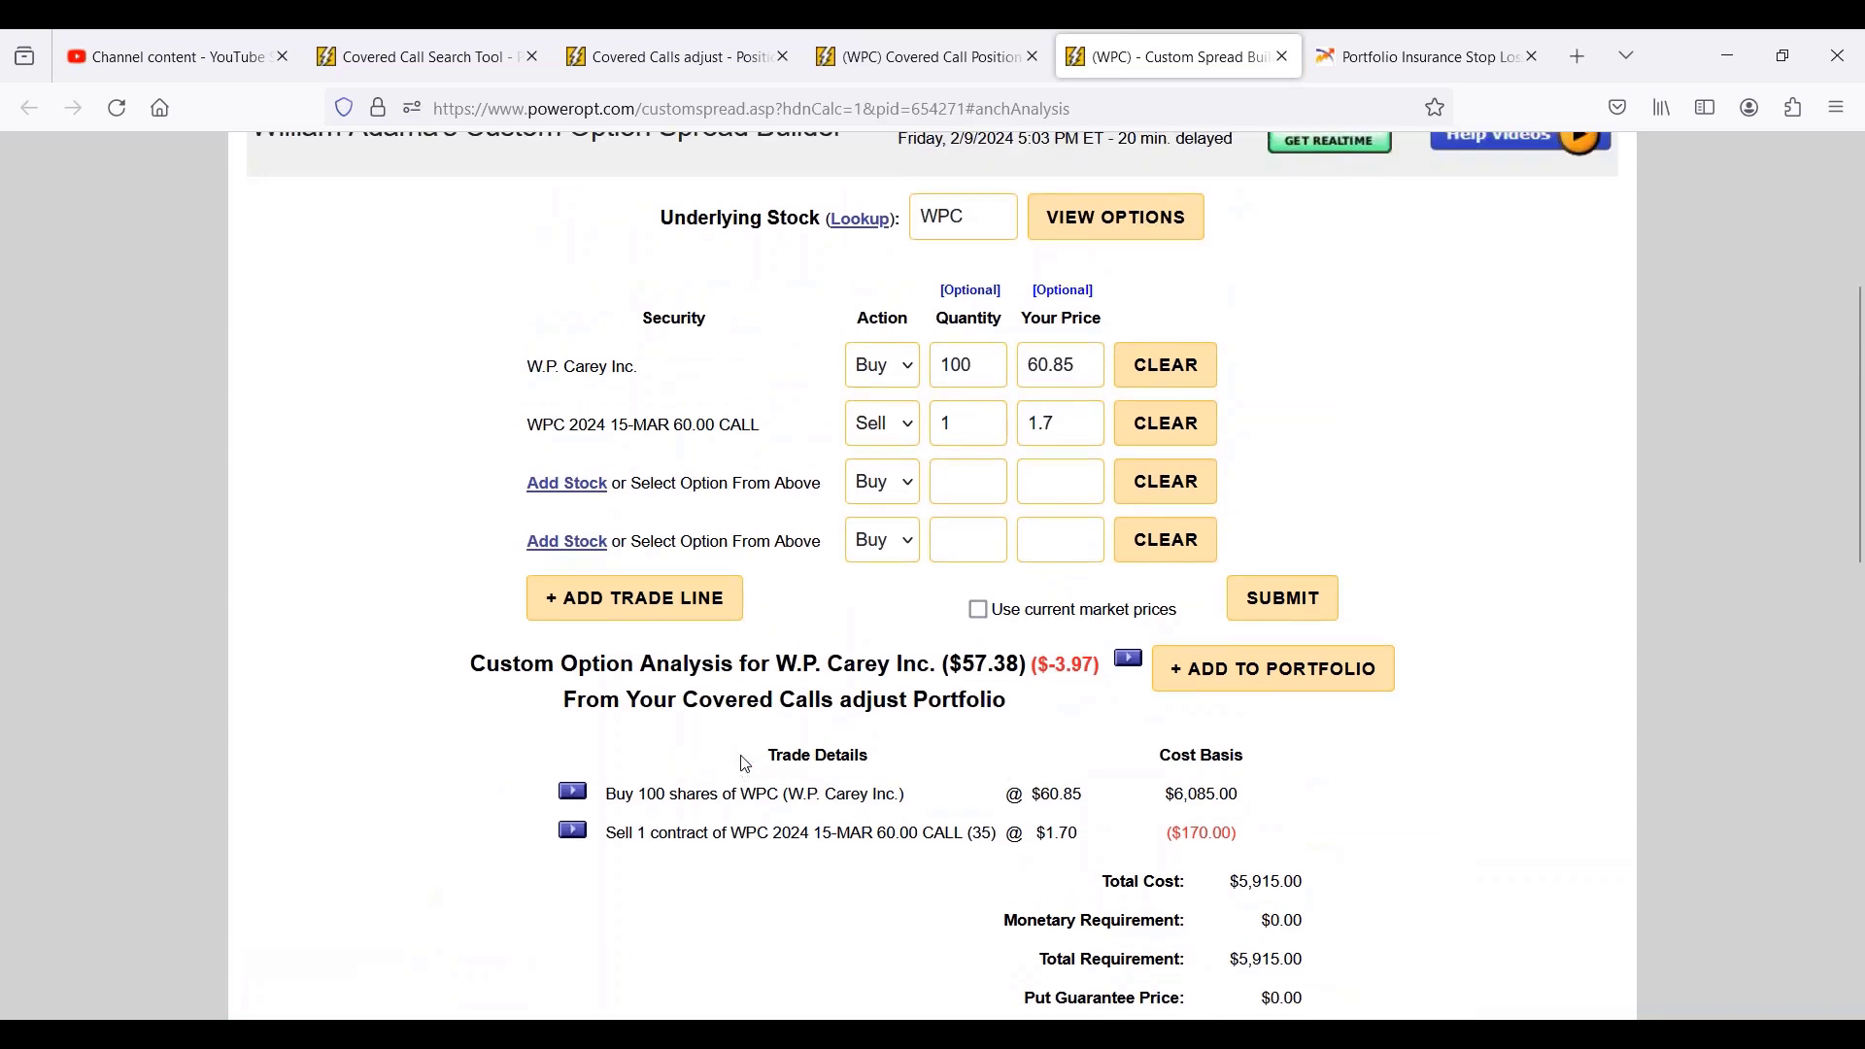
scroll(745, 765, down, 6)
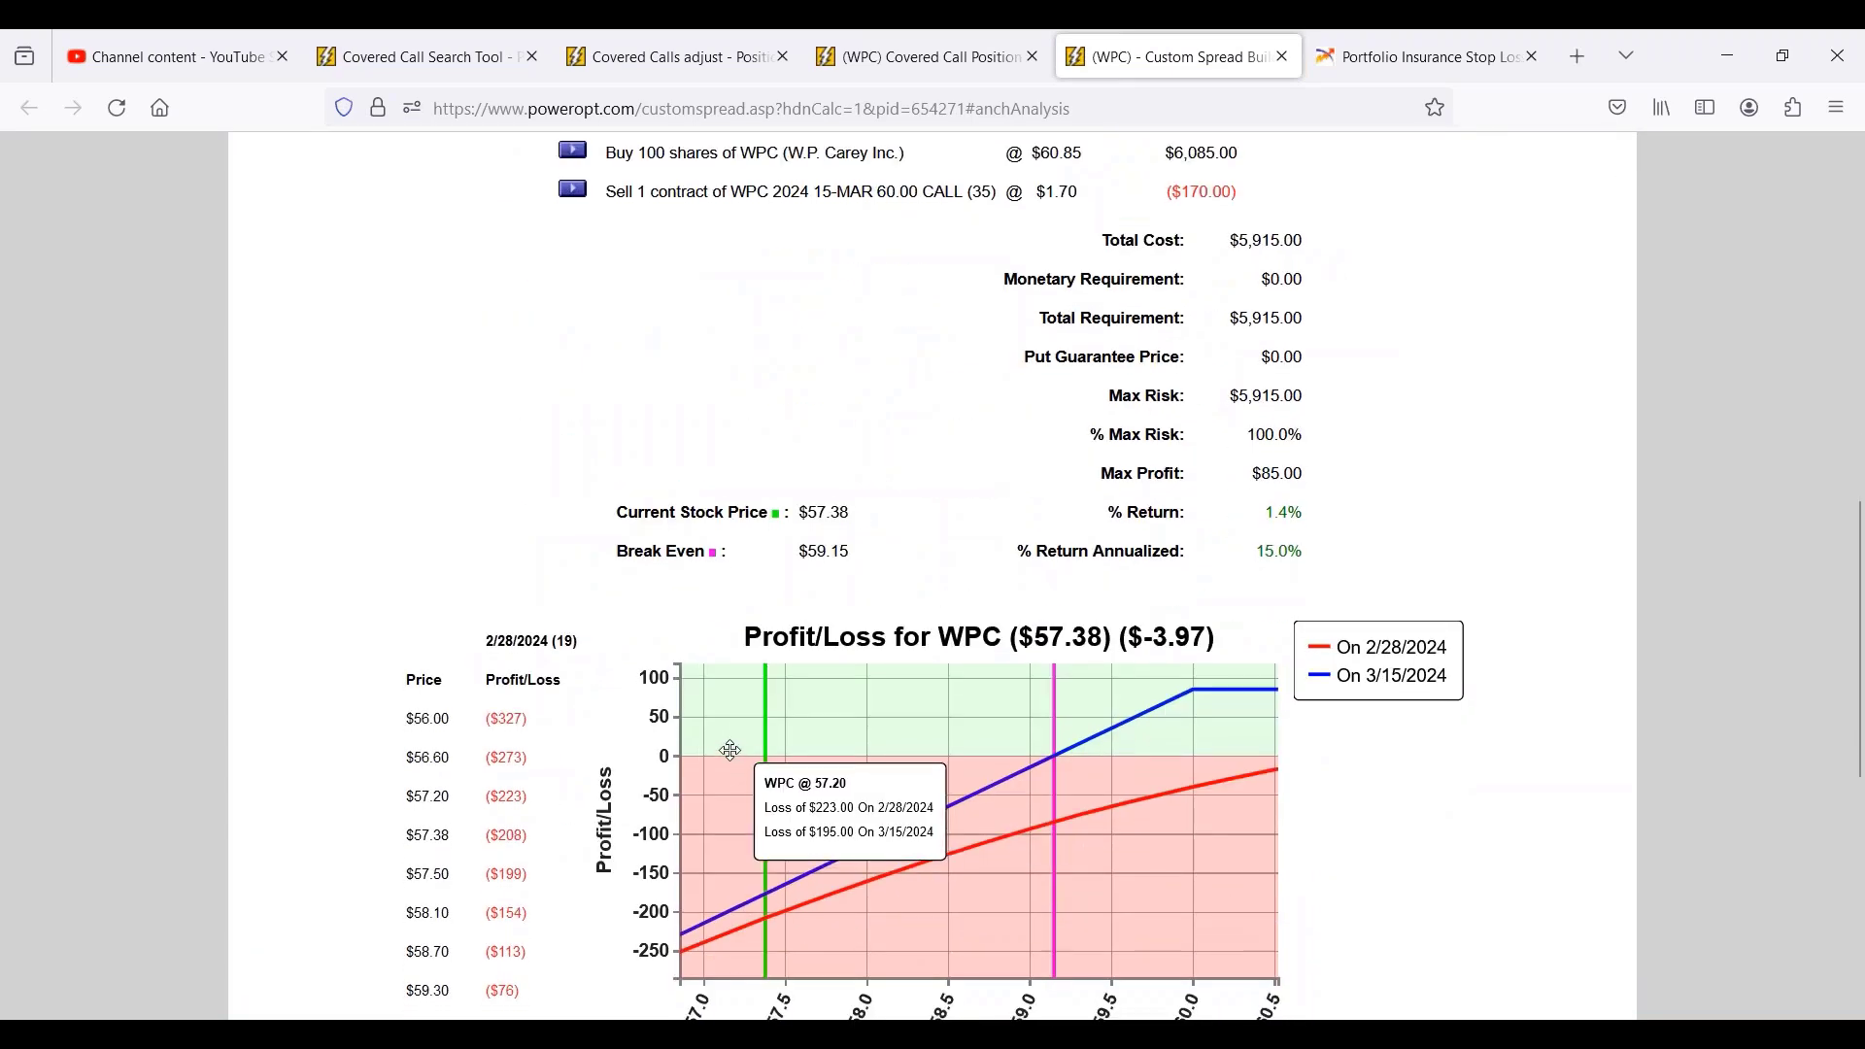
scroll(730, 751, down, 6)
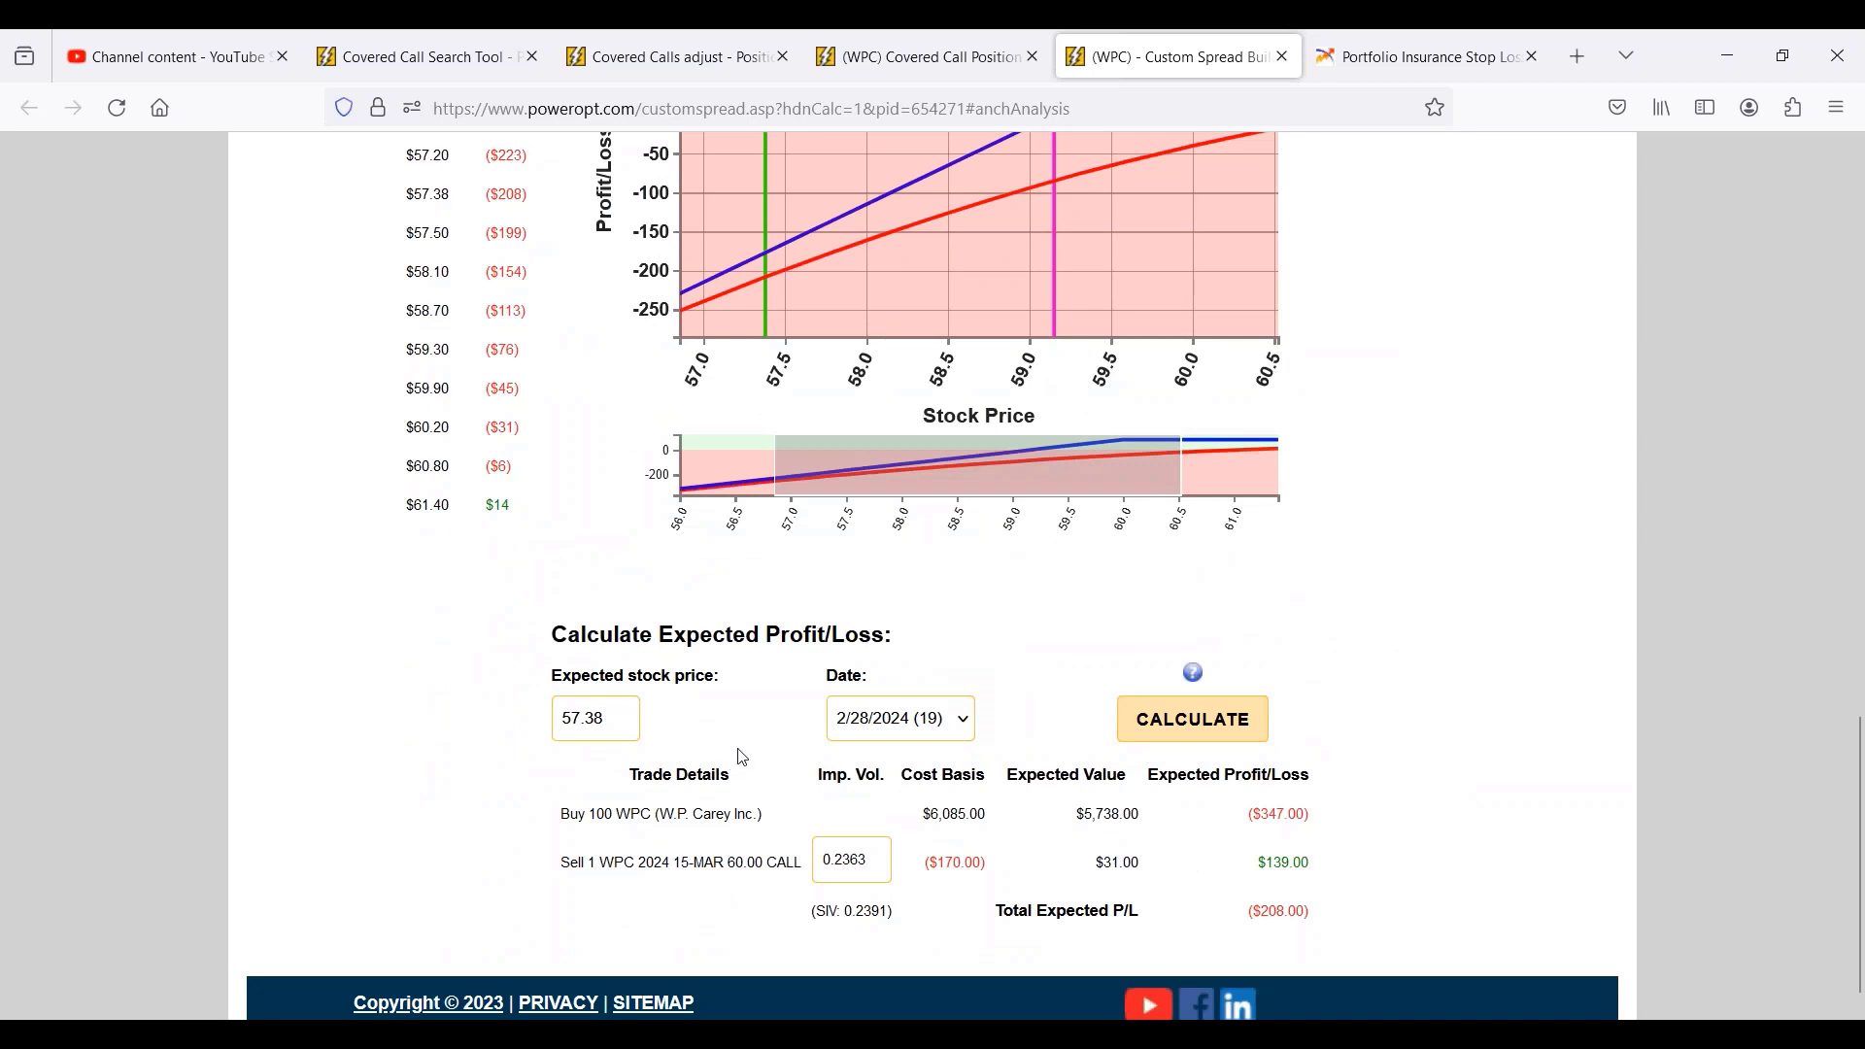
drag(1255, 921, 1372, 925)
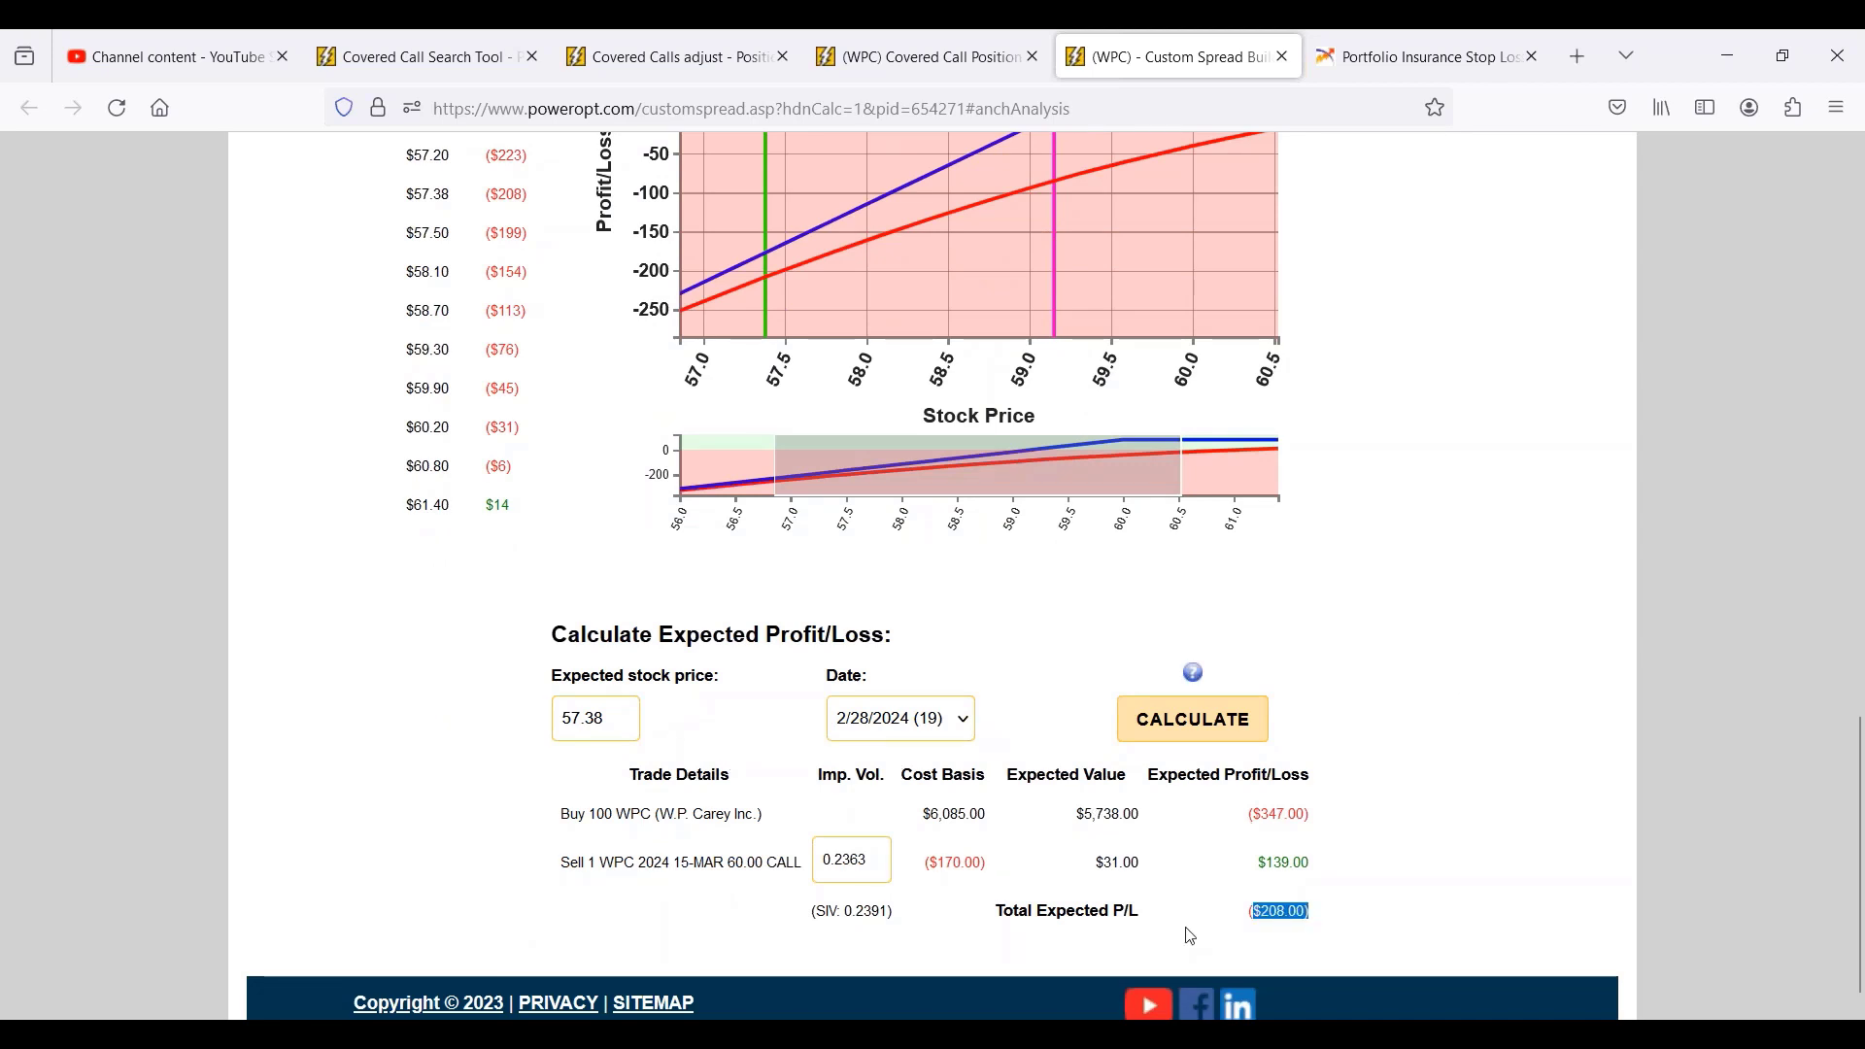
scroll(1020, 923, up, 2)
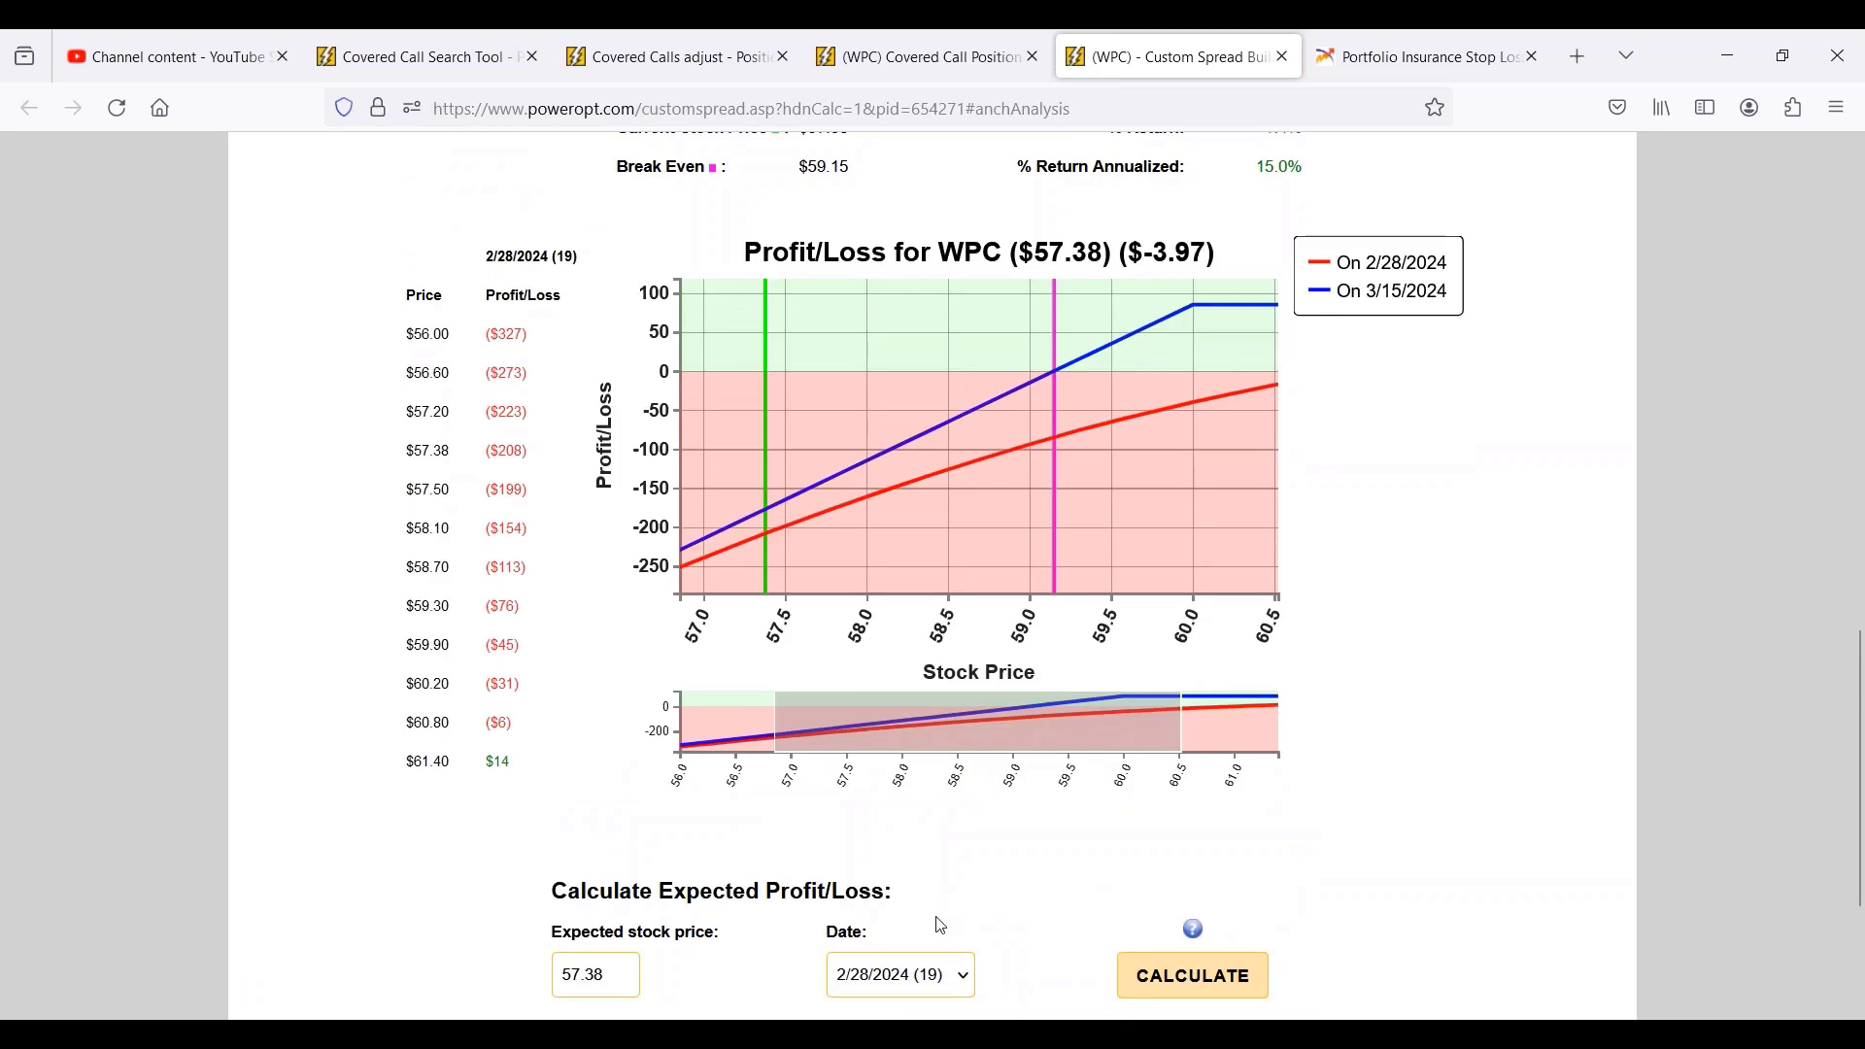
scroll(943, 932, up, 1)
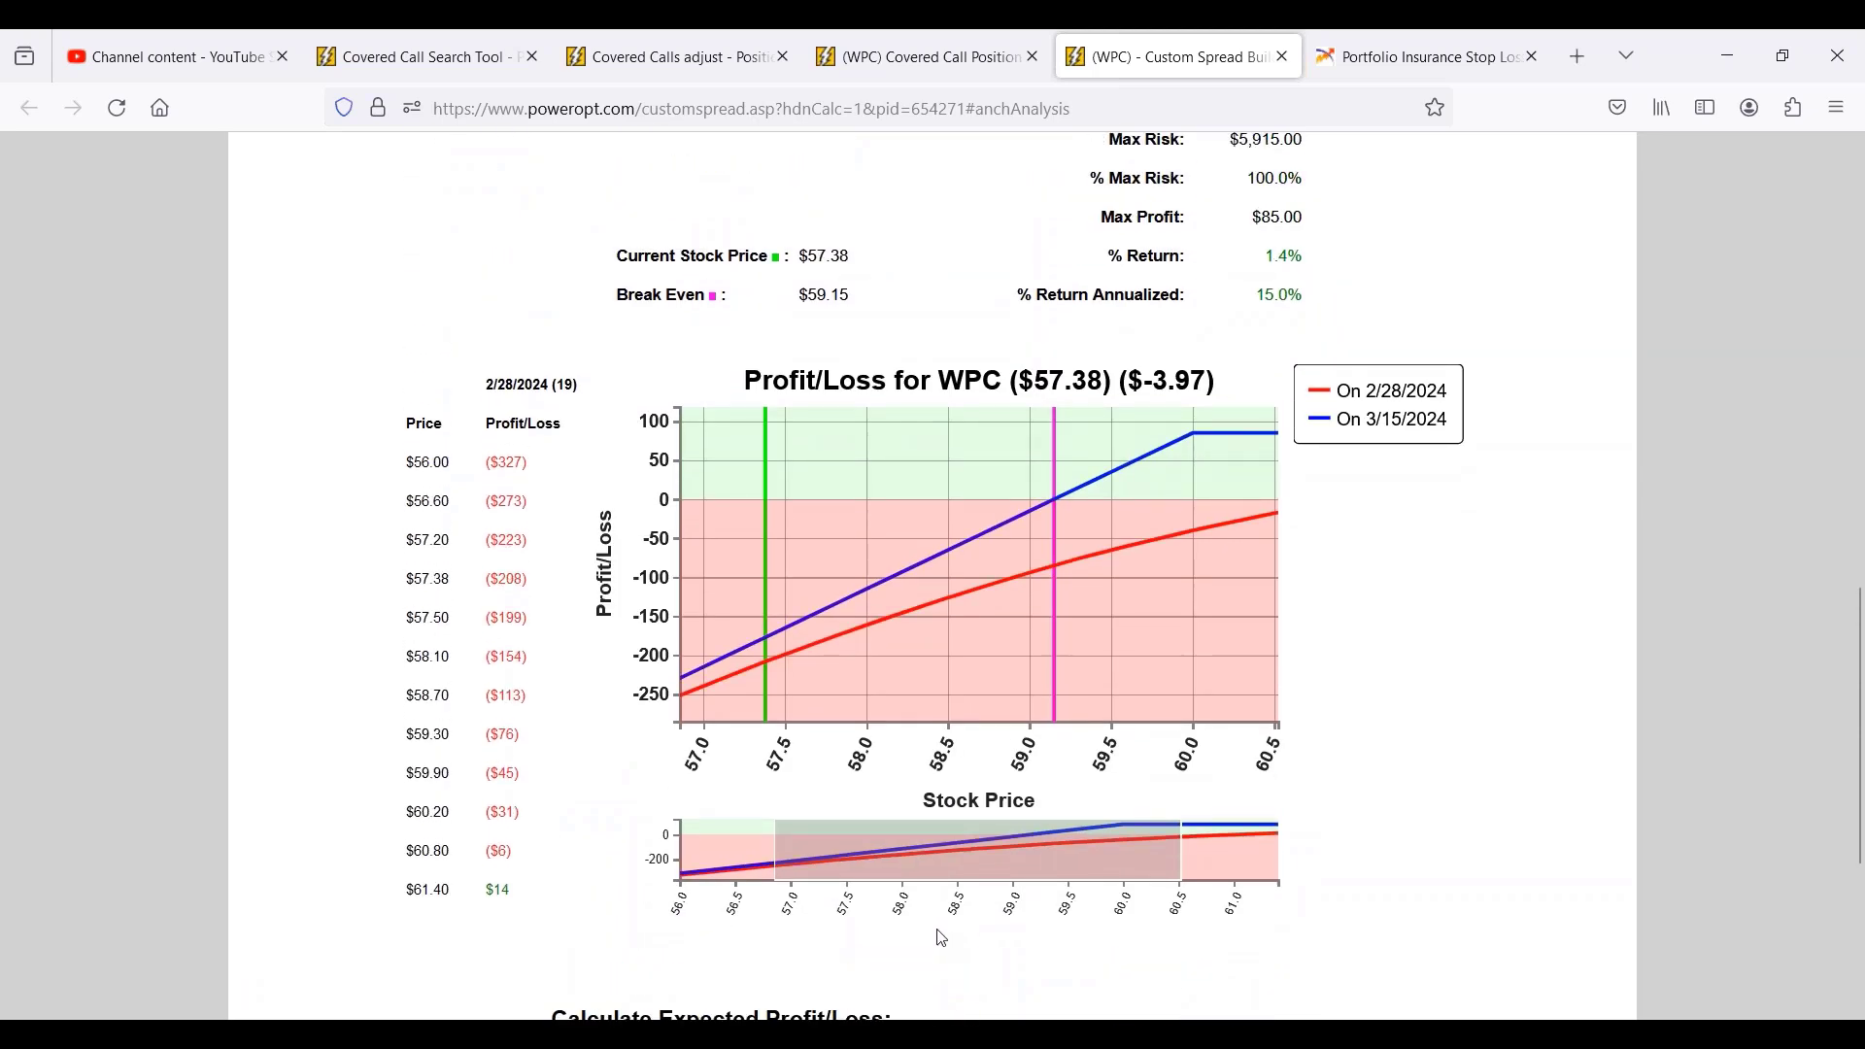
scroll(943, 939, up, 1)
scroll(942, 938, down, 4)
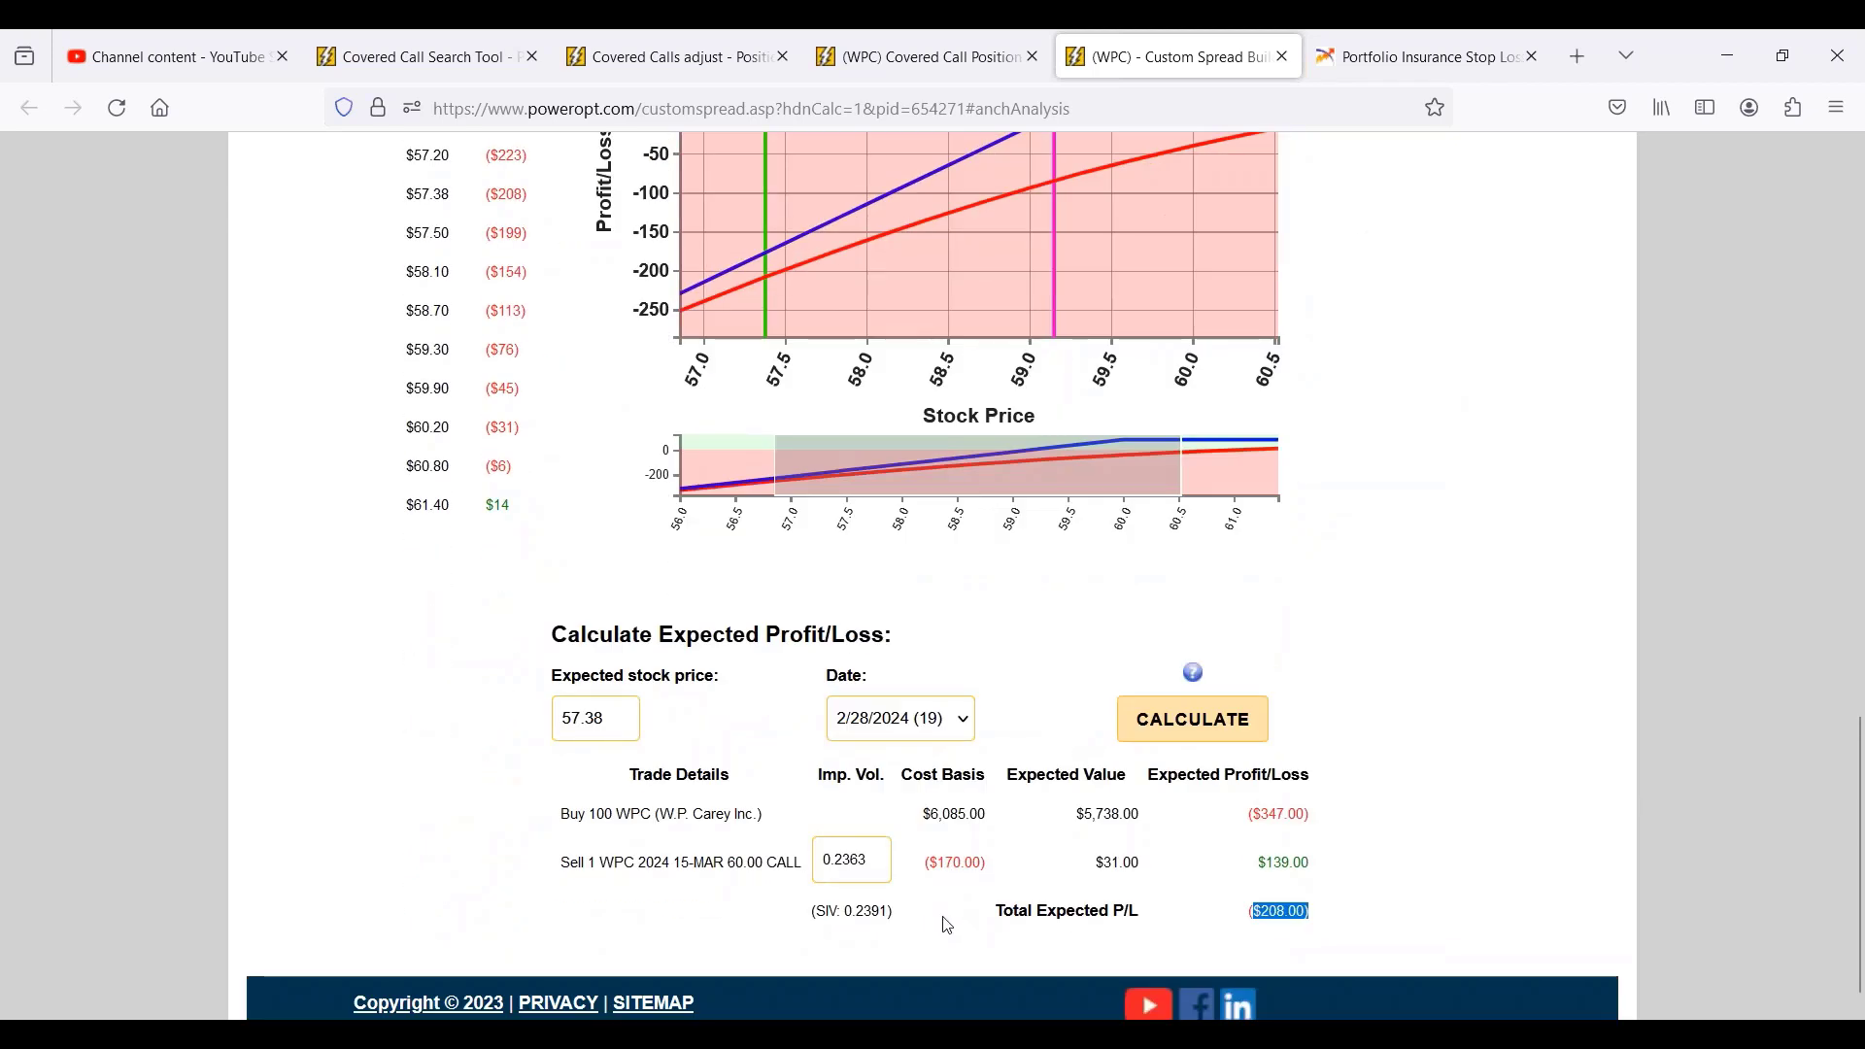
scroll(948, 937, up, 7)
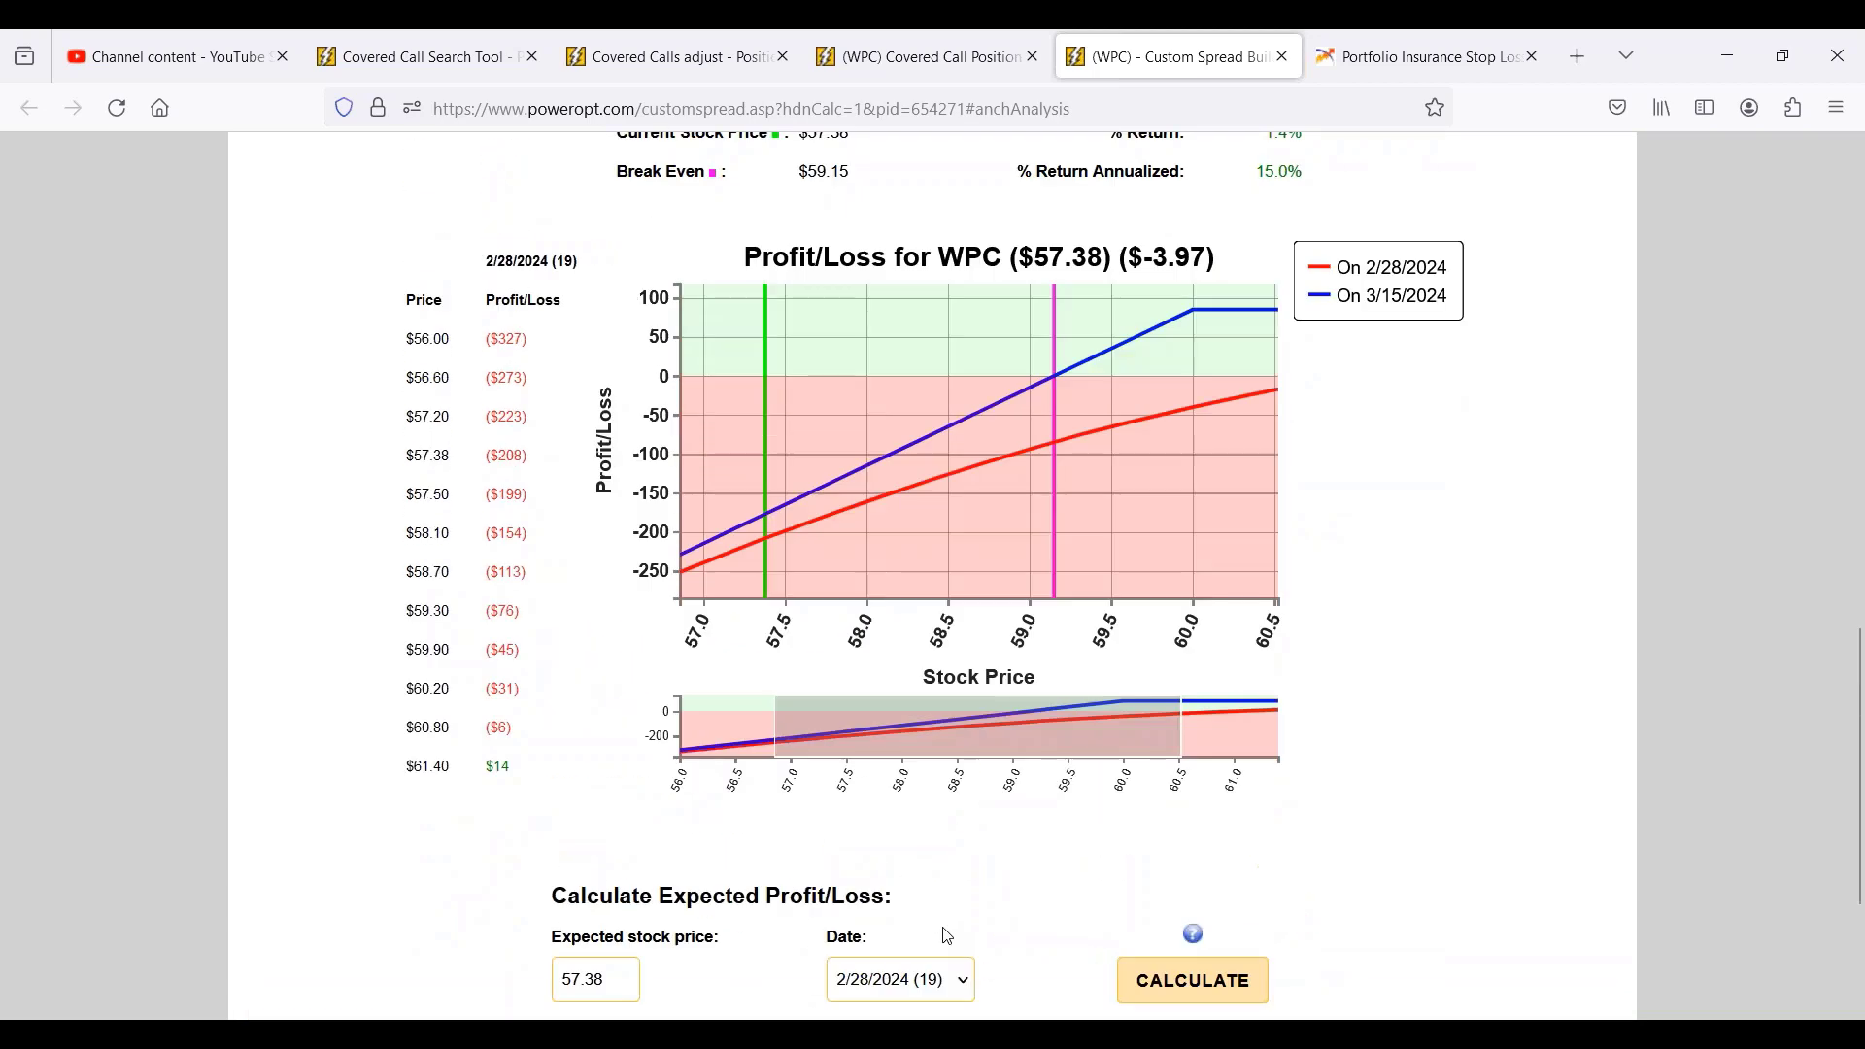
scroll(932, 577, up, 3)
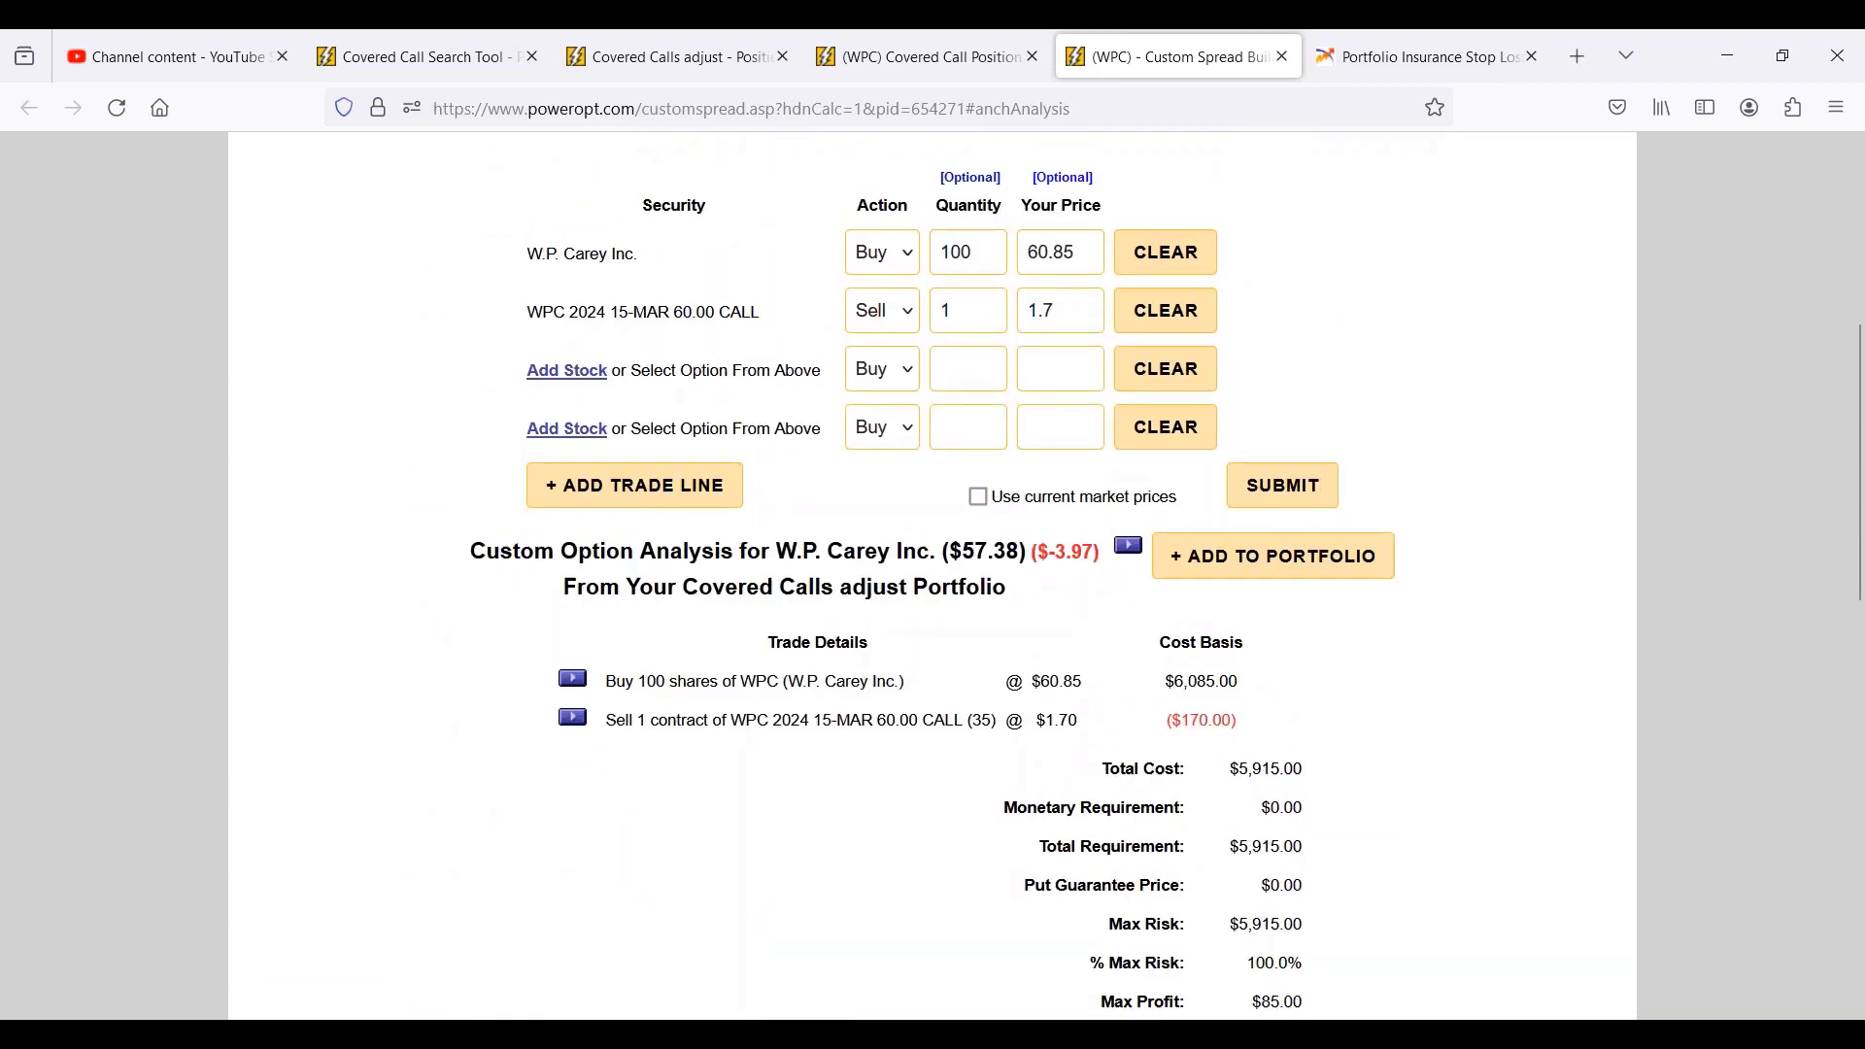
- List the WPC option expirations and compare the February, April and July 2024 and January 2025 dates for a replacement call
click(1139, 216)
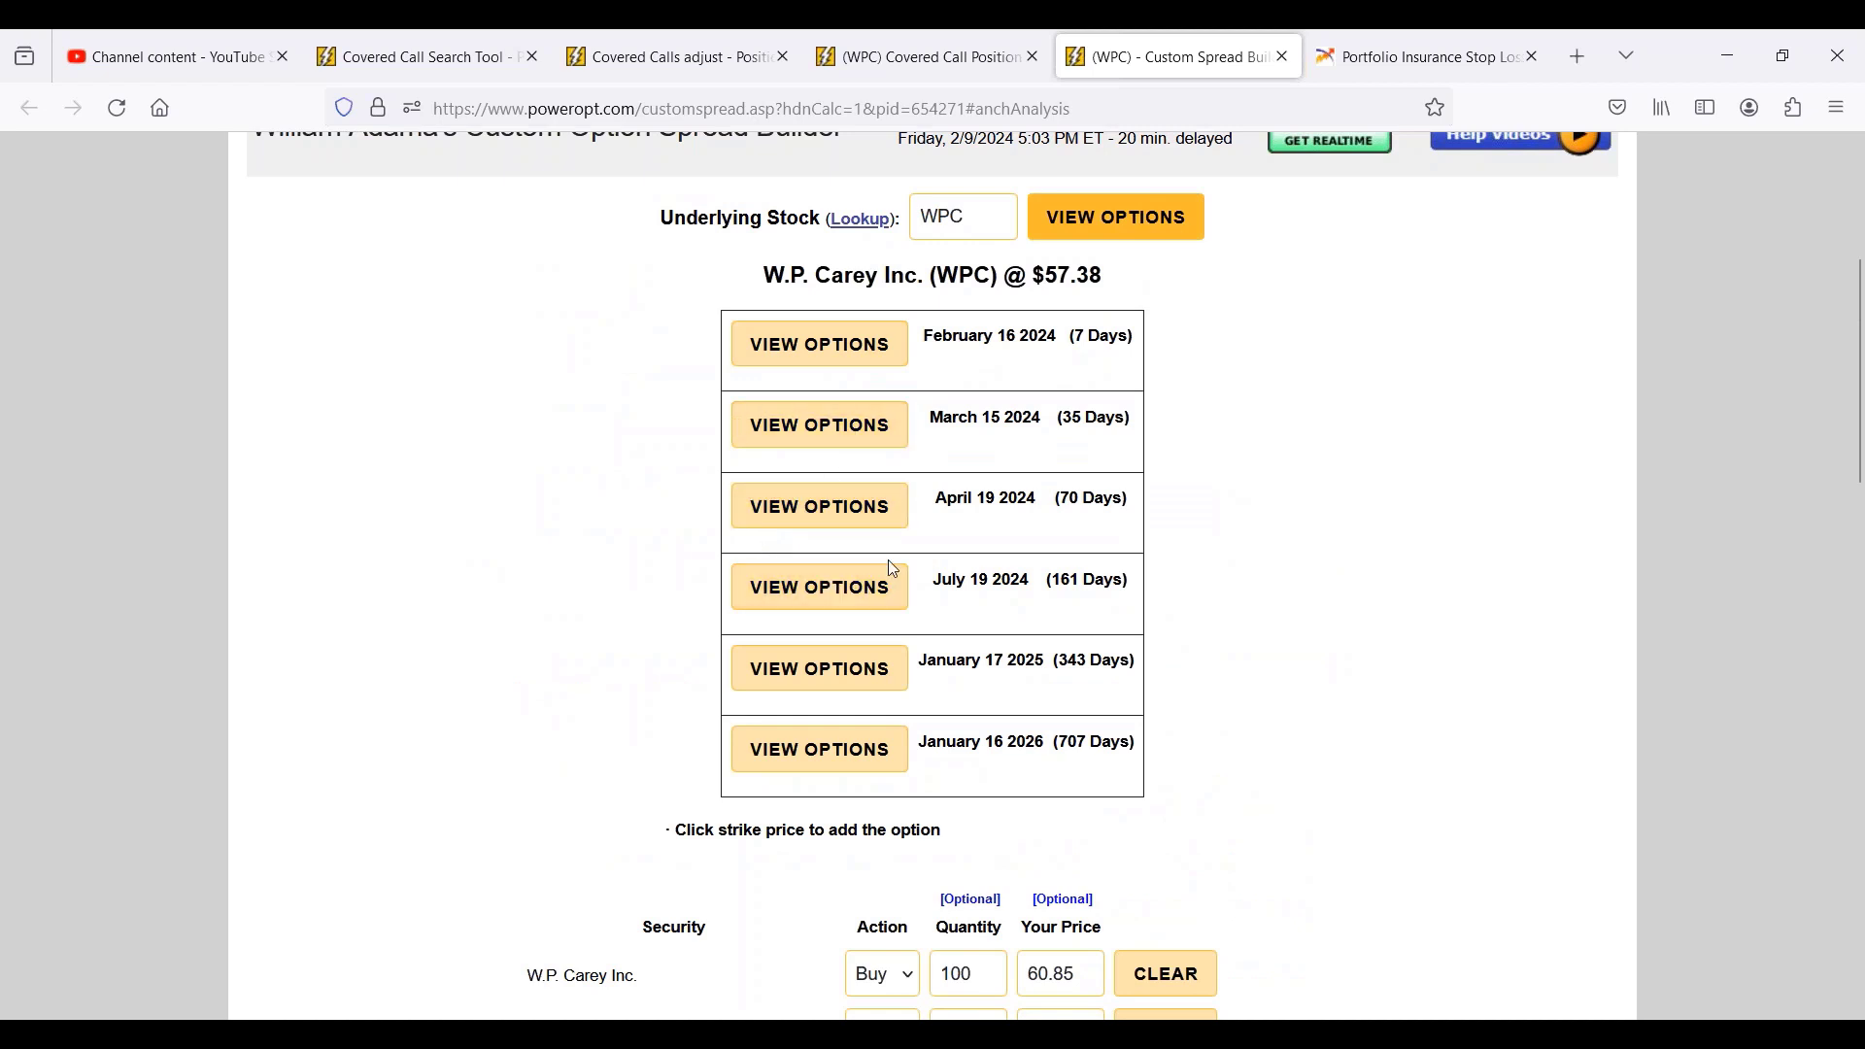
drag(928, 581, 1088, 575)
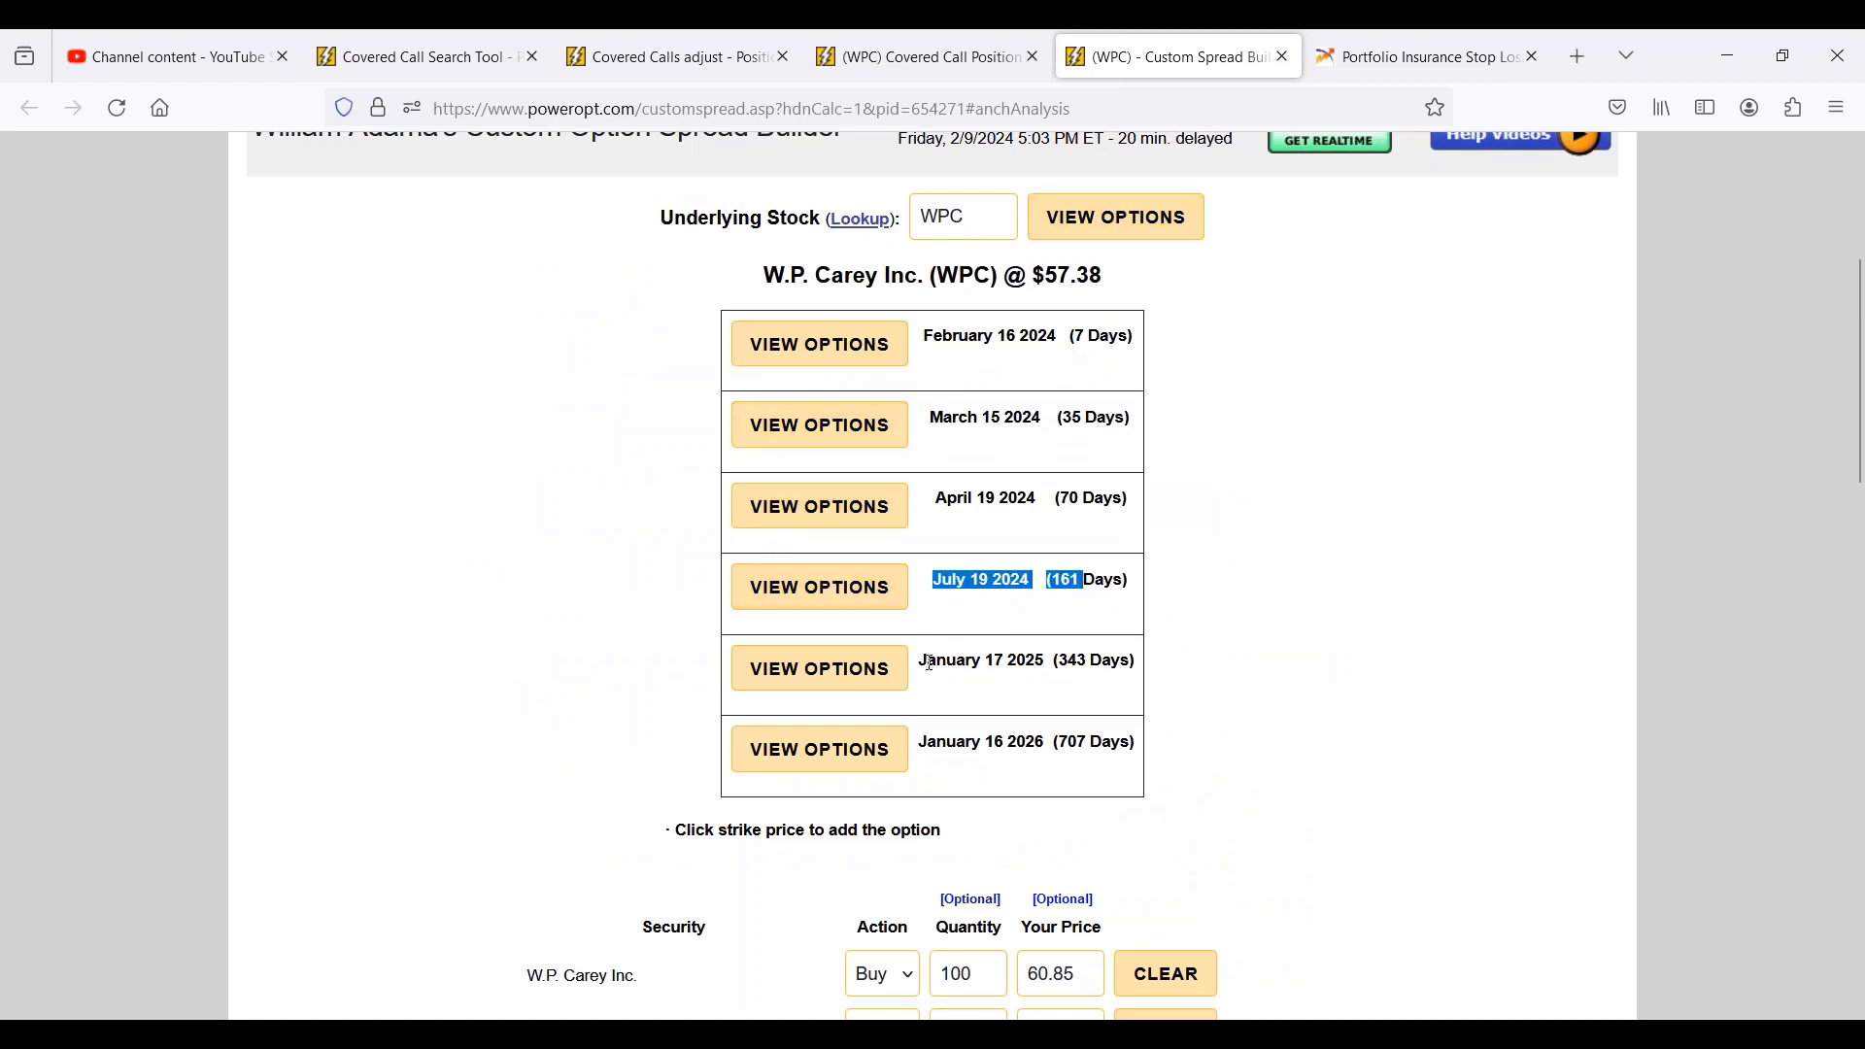
drag(931, 663, 1145, 719)
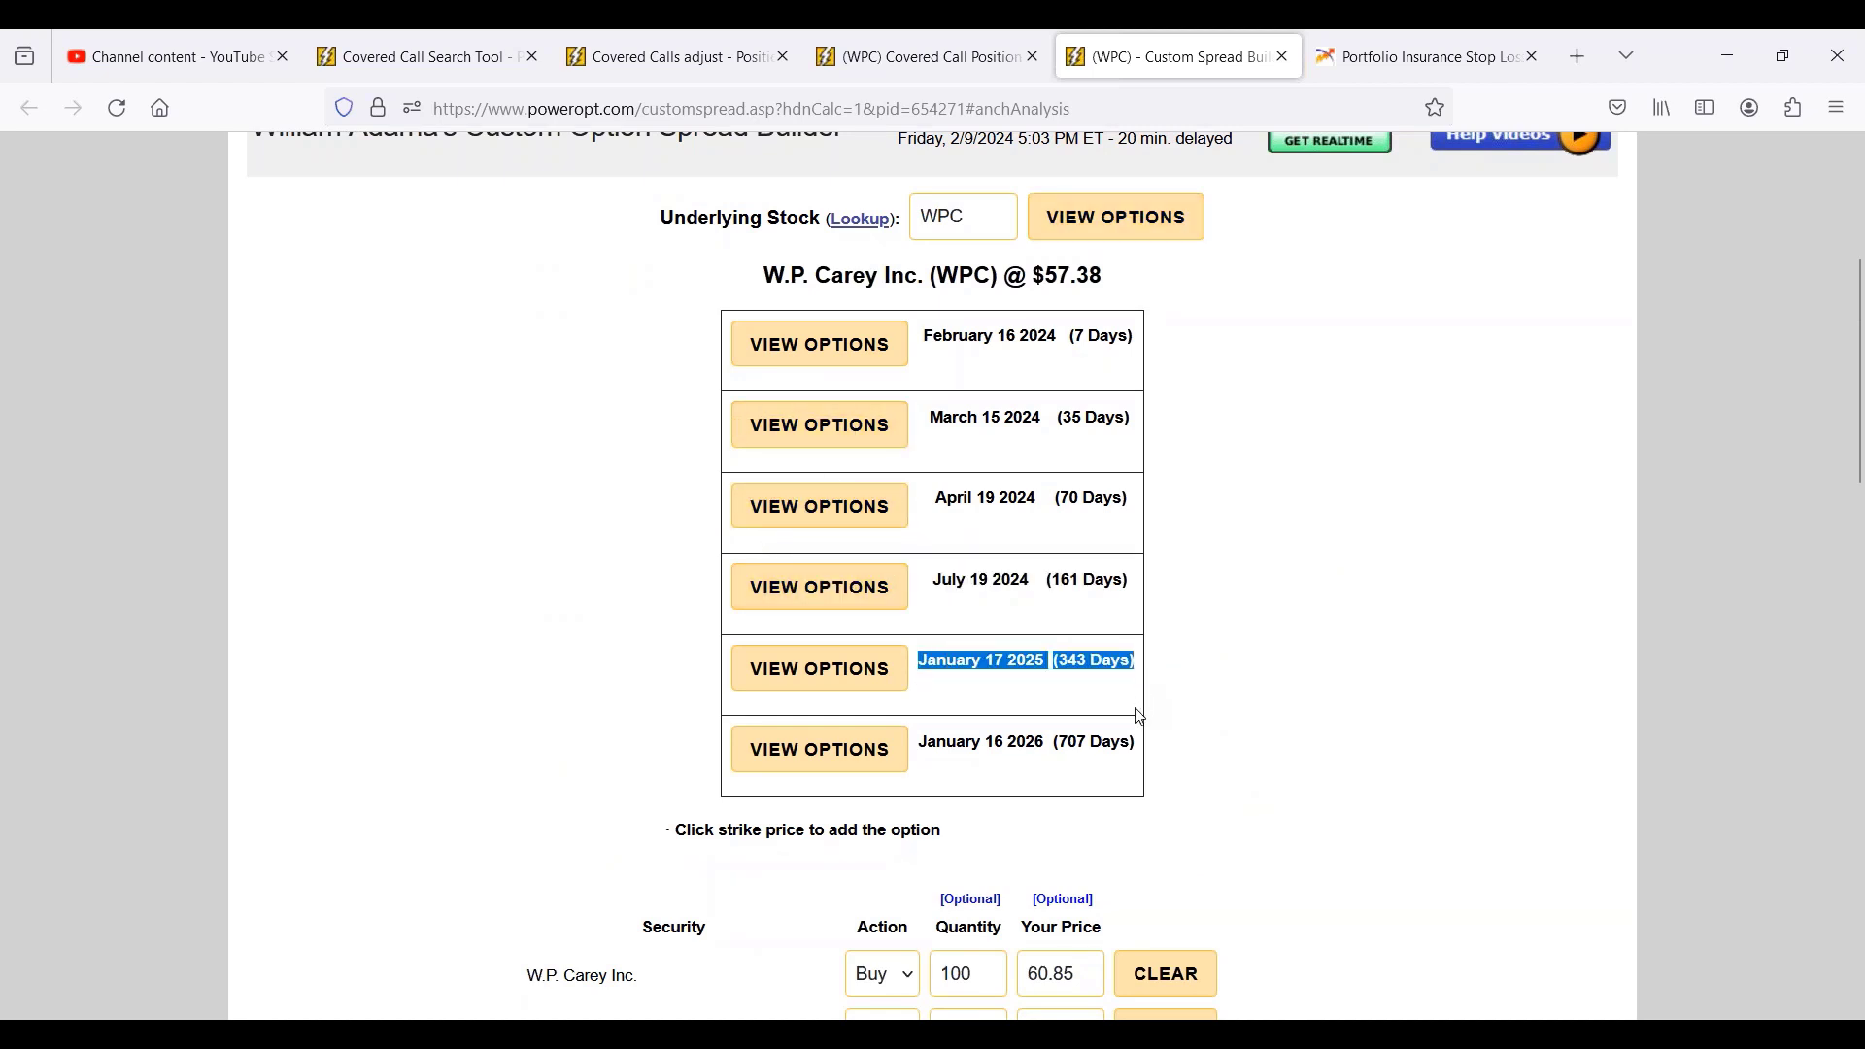
drag(935, 347, 1177, 398)
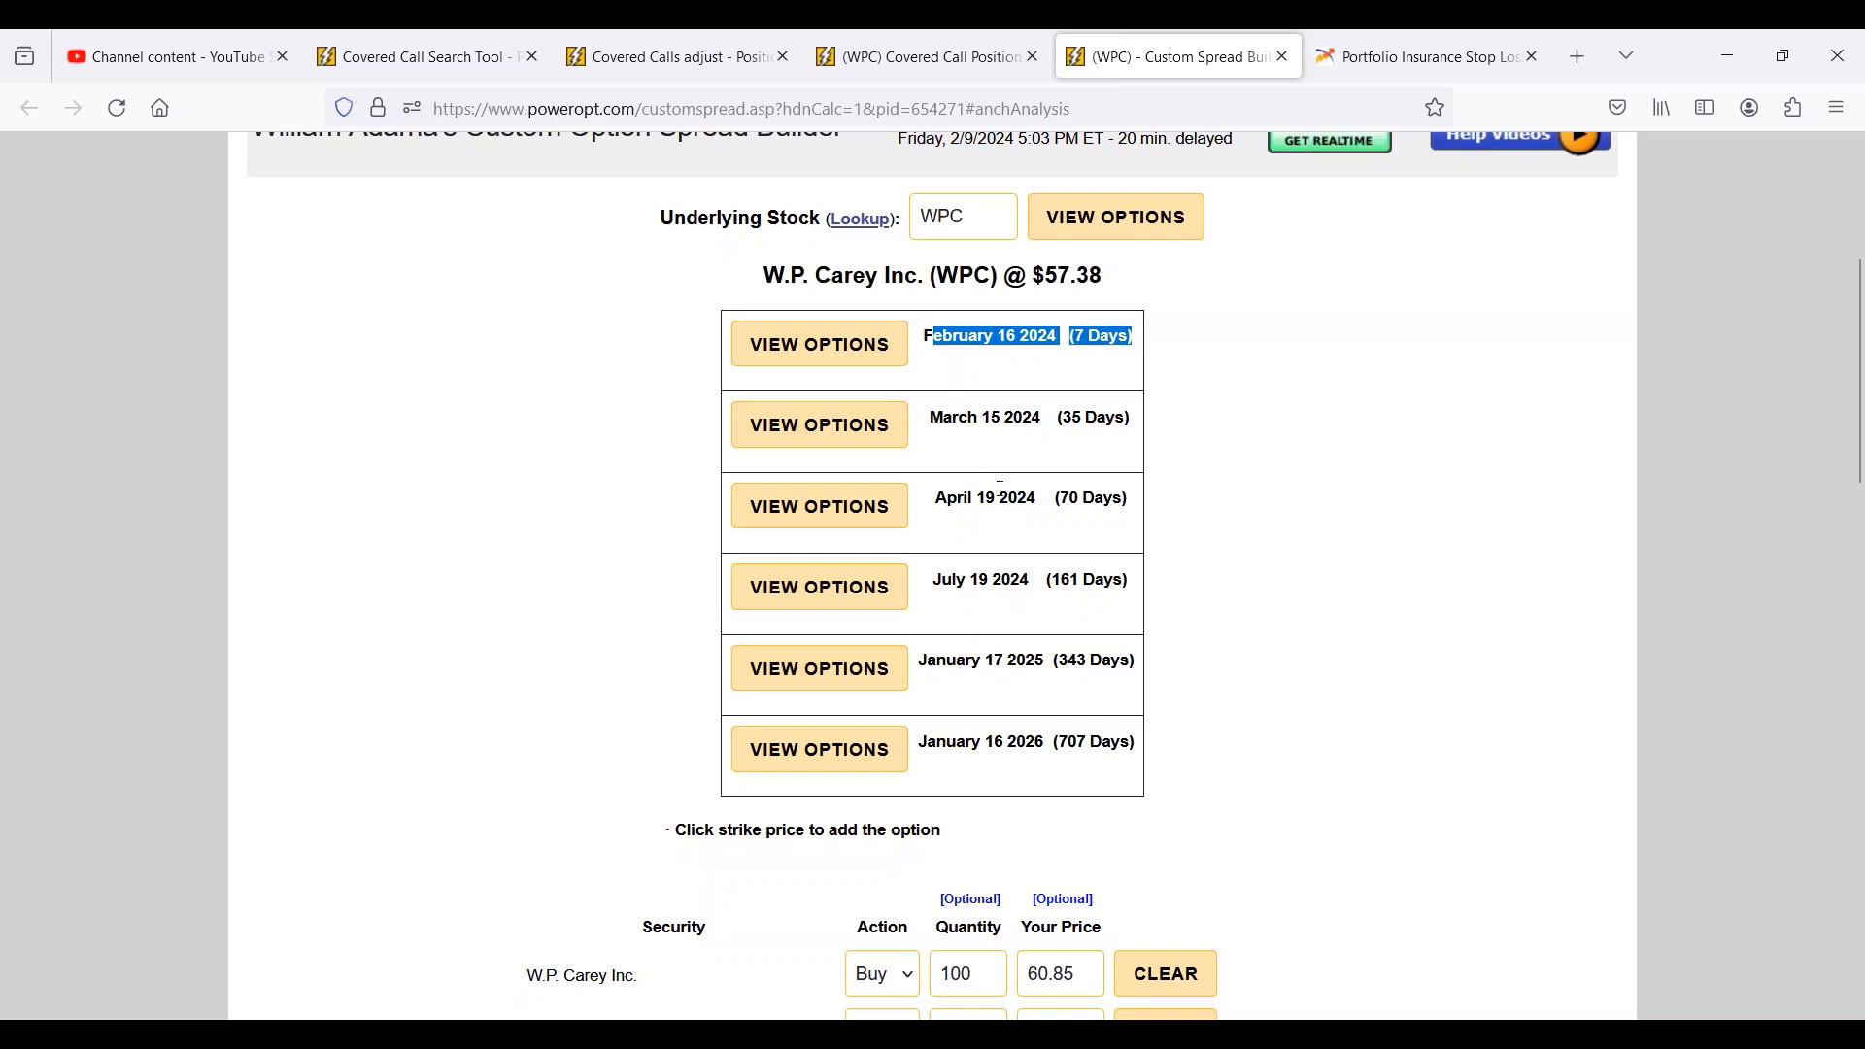
drag(1037, 497, 1149, 507)
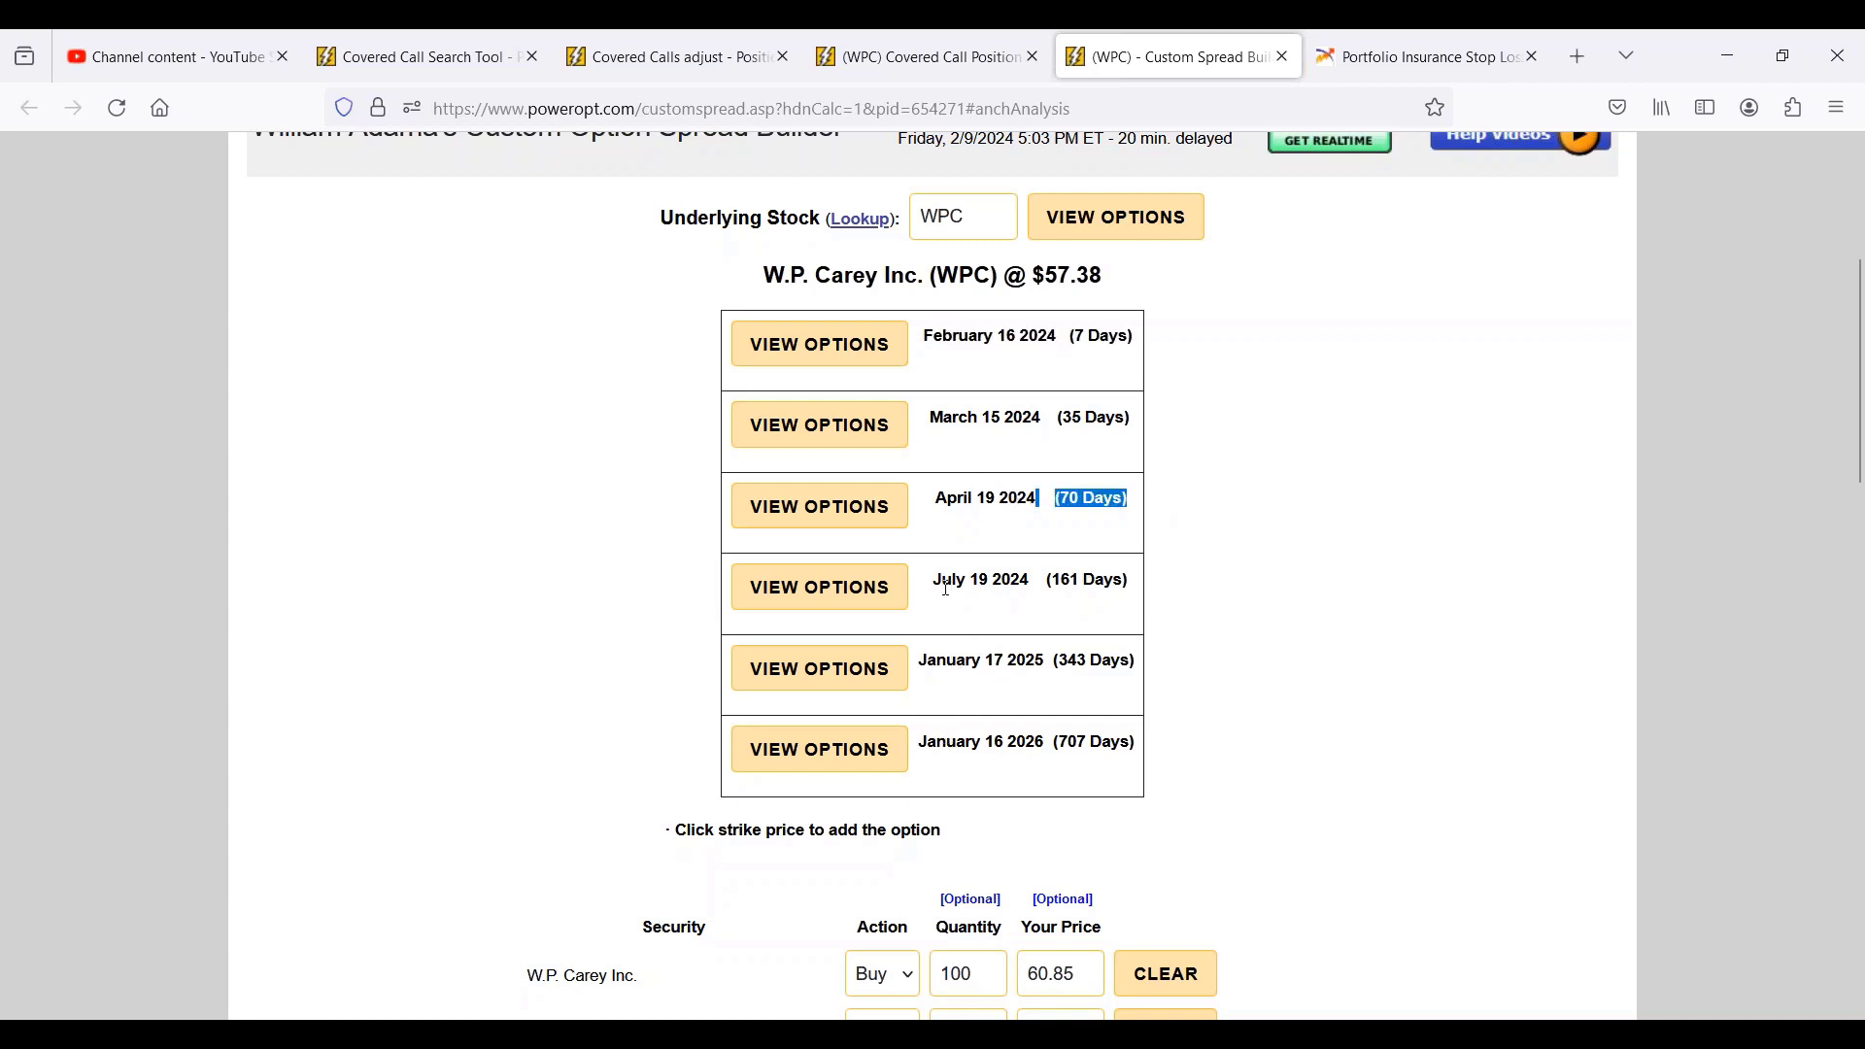
drag(940, 583, 1207, 570)
click(1214, 574)
scroll(1190, 583, down, 3)
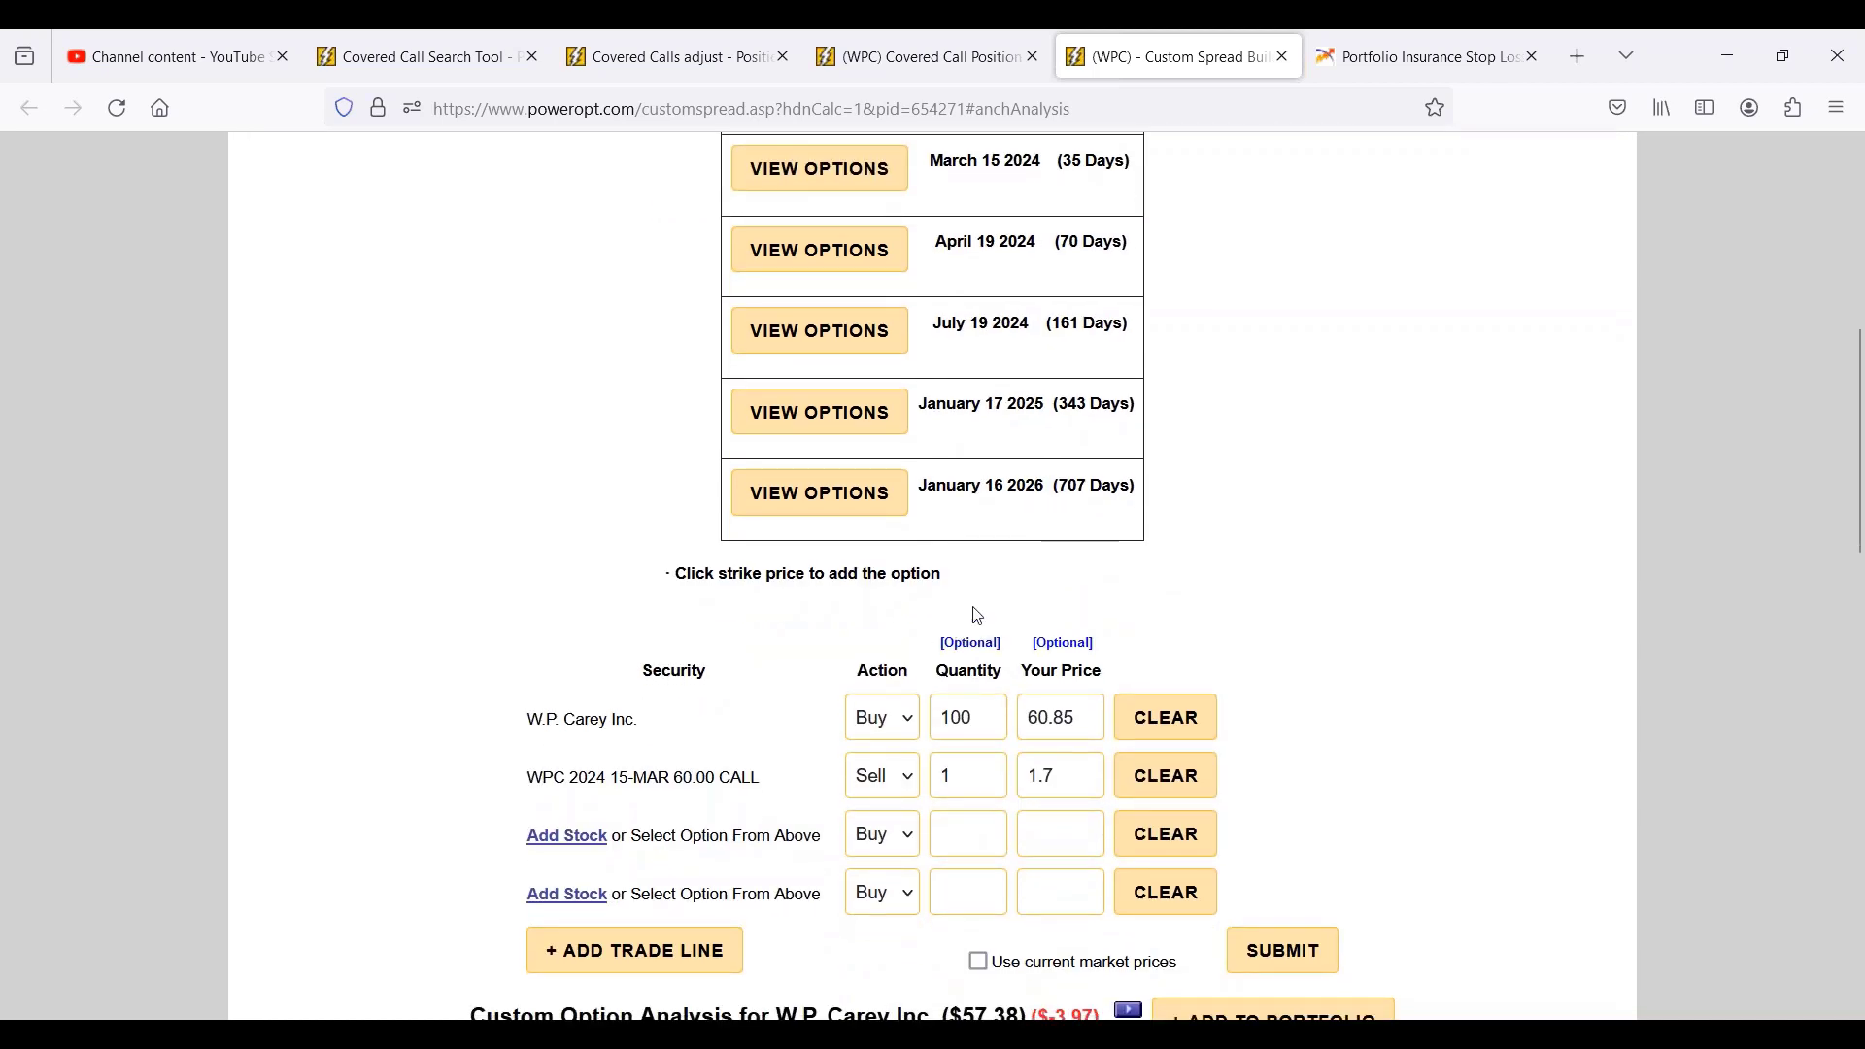
scroll(884, 767, up, 1)
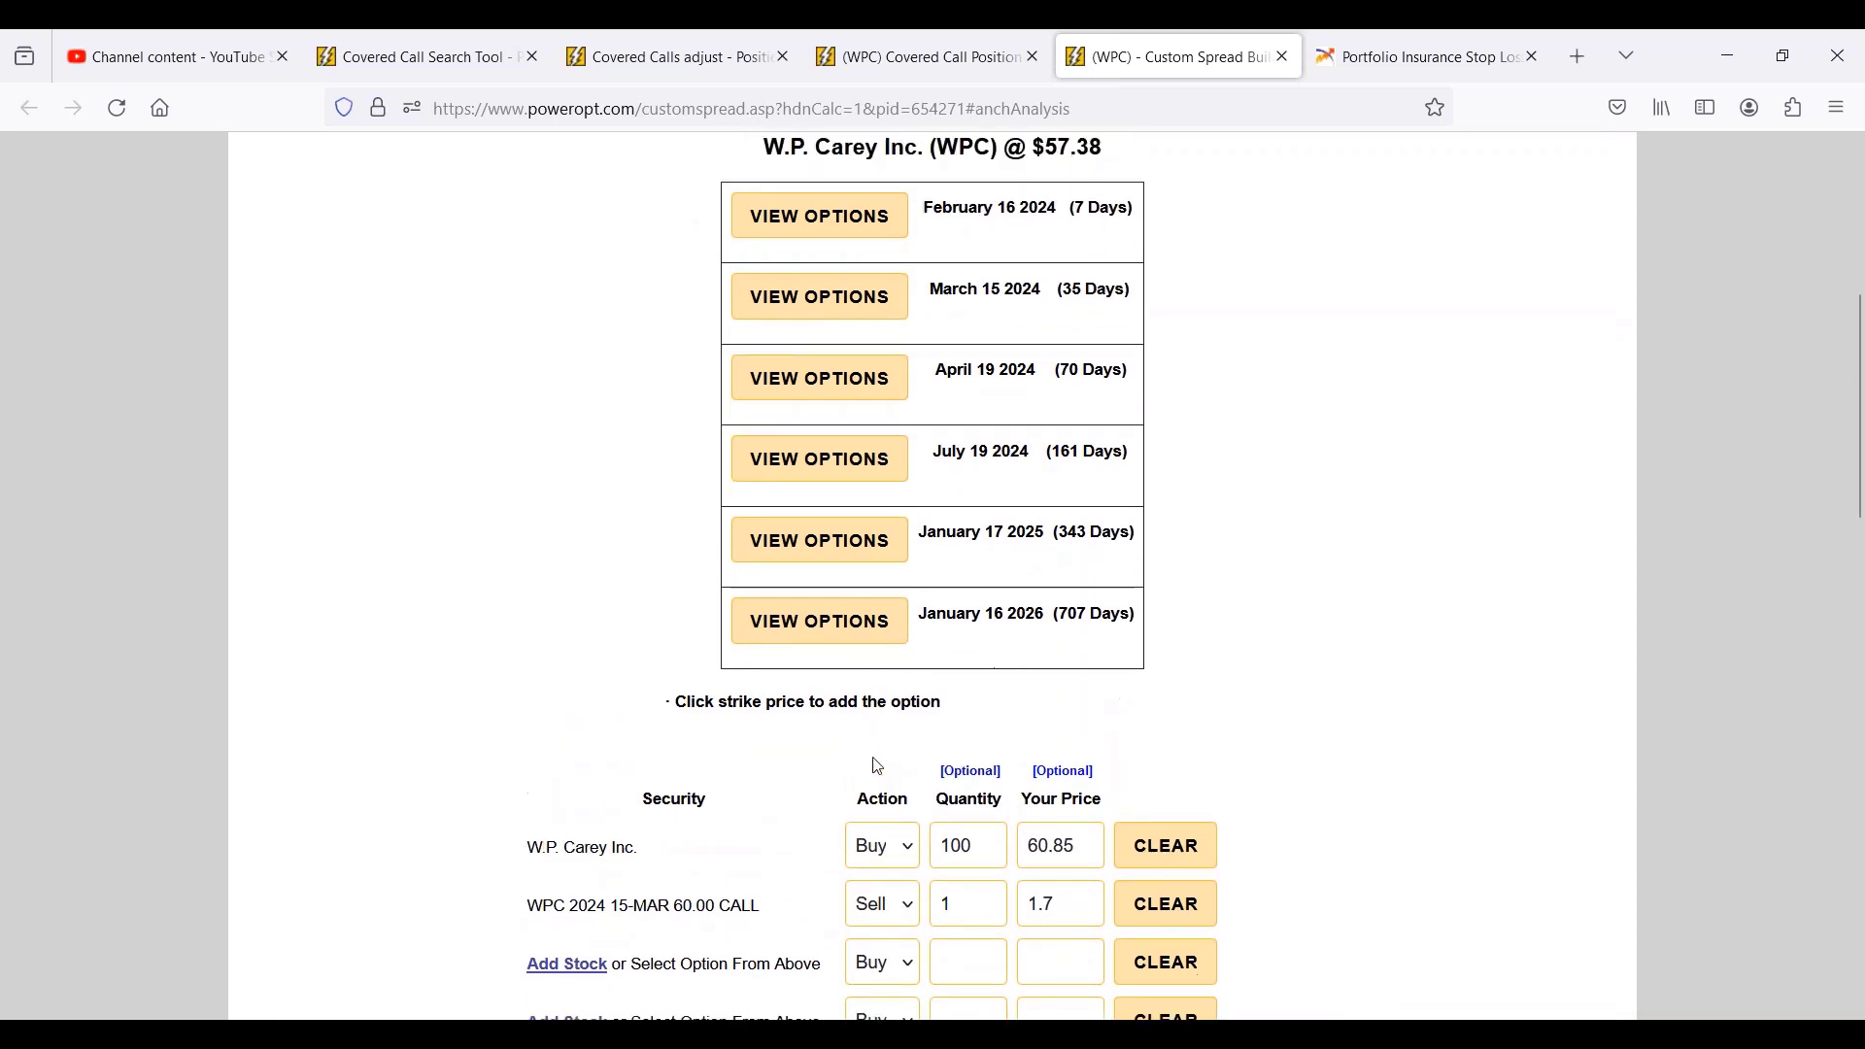
- Add a buy-back of 1 WPC 15-MAR 60.00 call at .70 to the custom spread and submit it for analysis
click(884, 321)
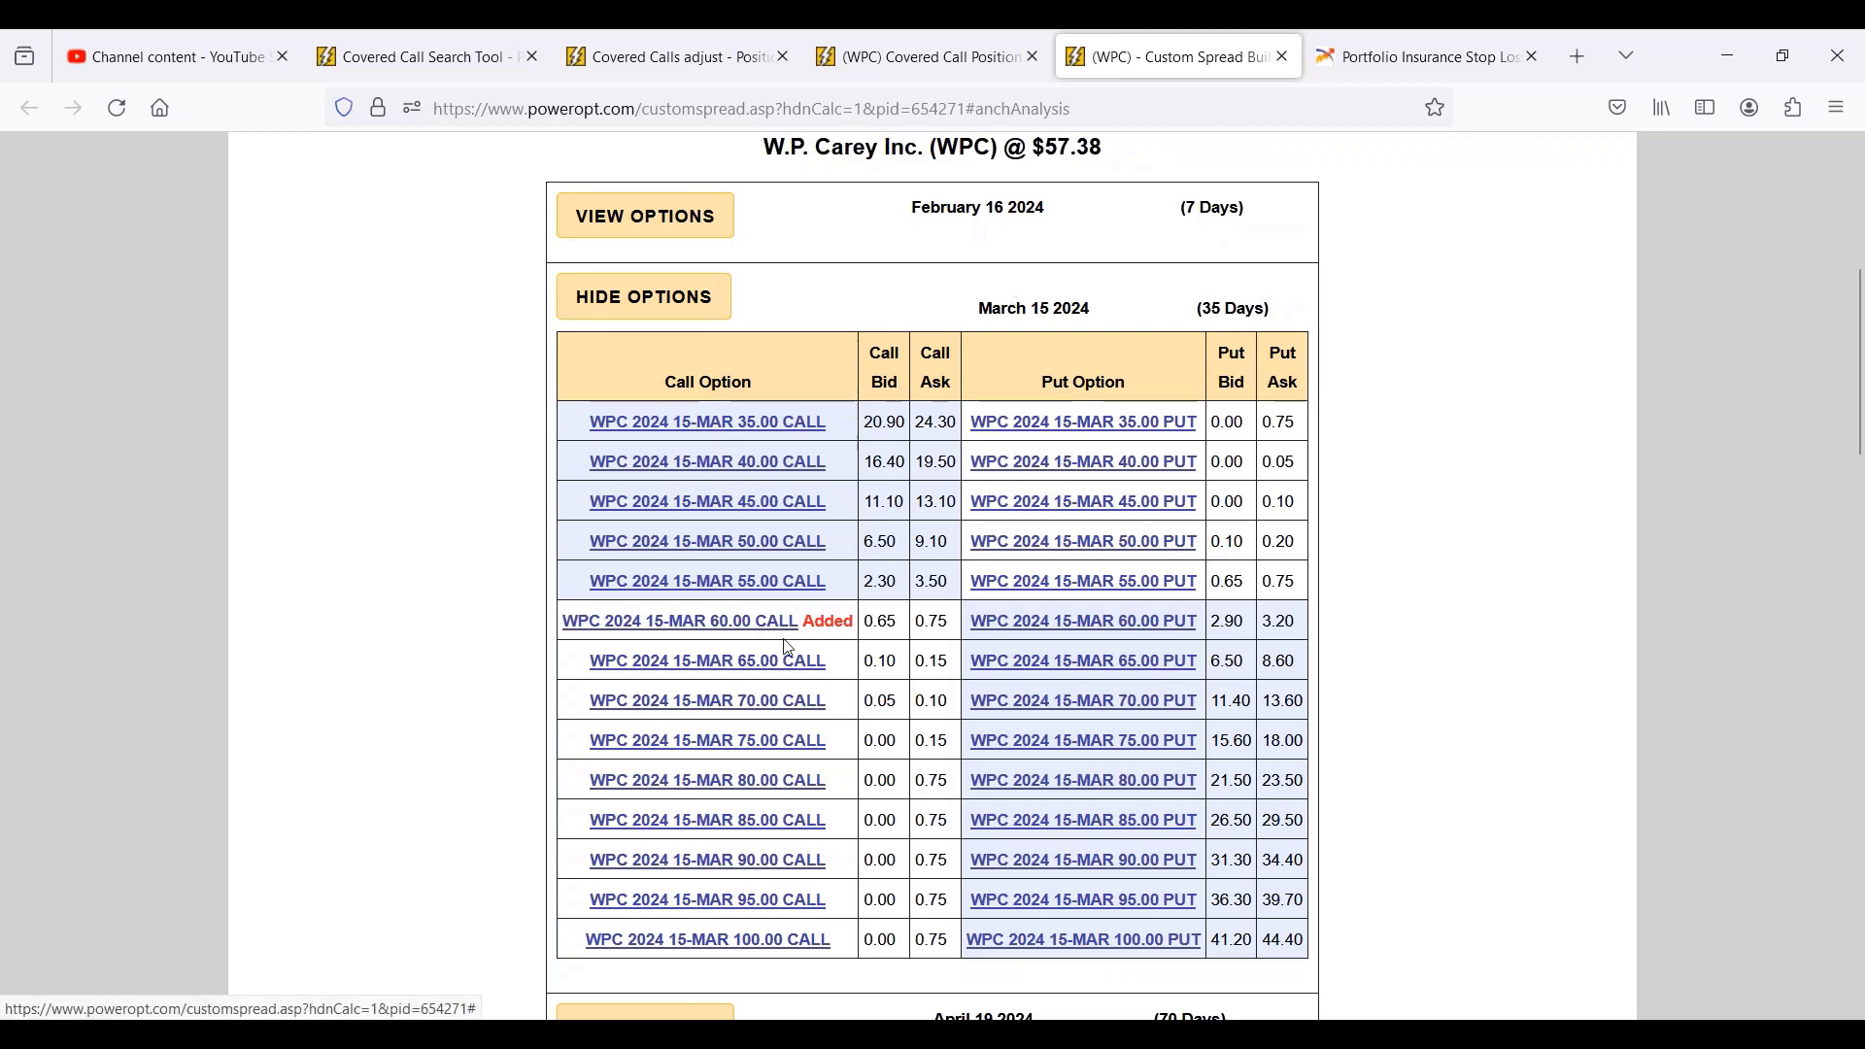
scroll(798, 664, down, 8)
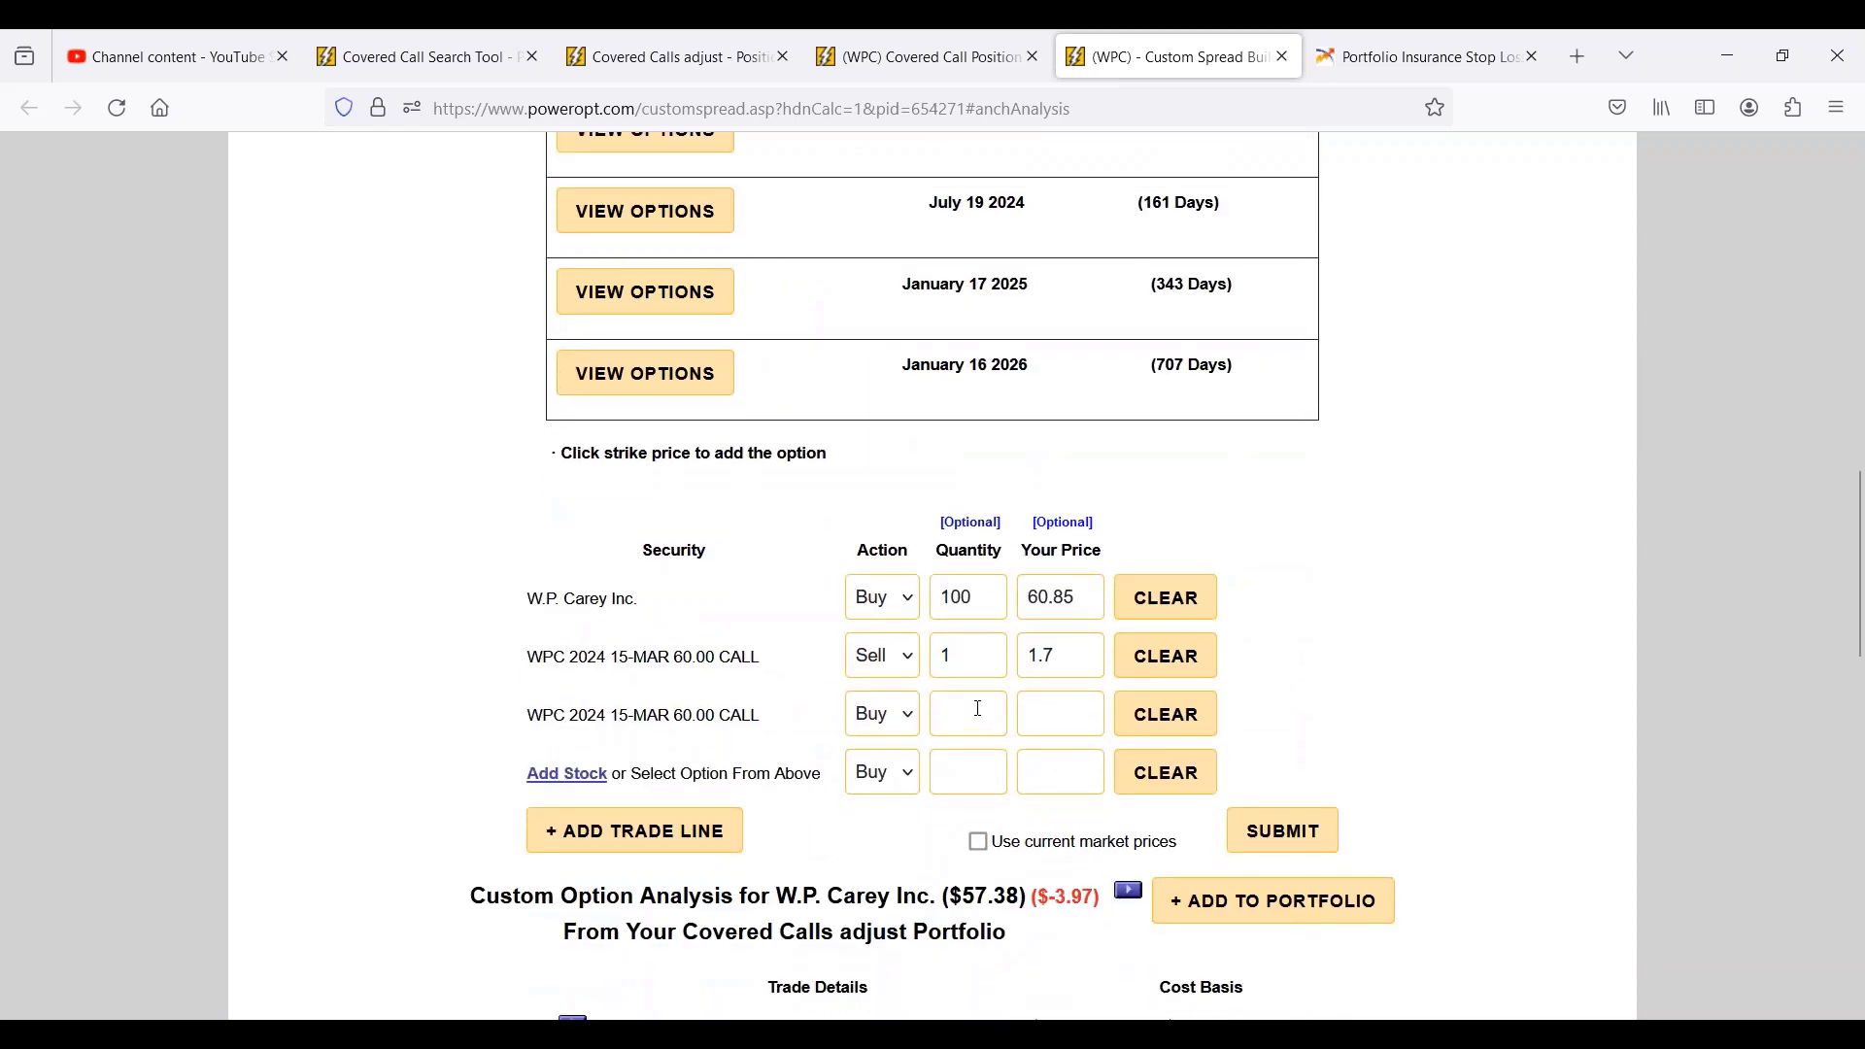
text(1)
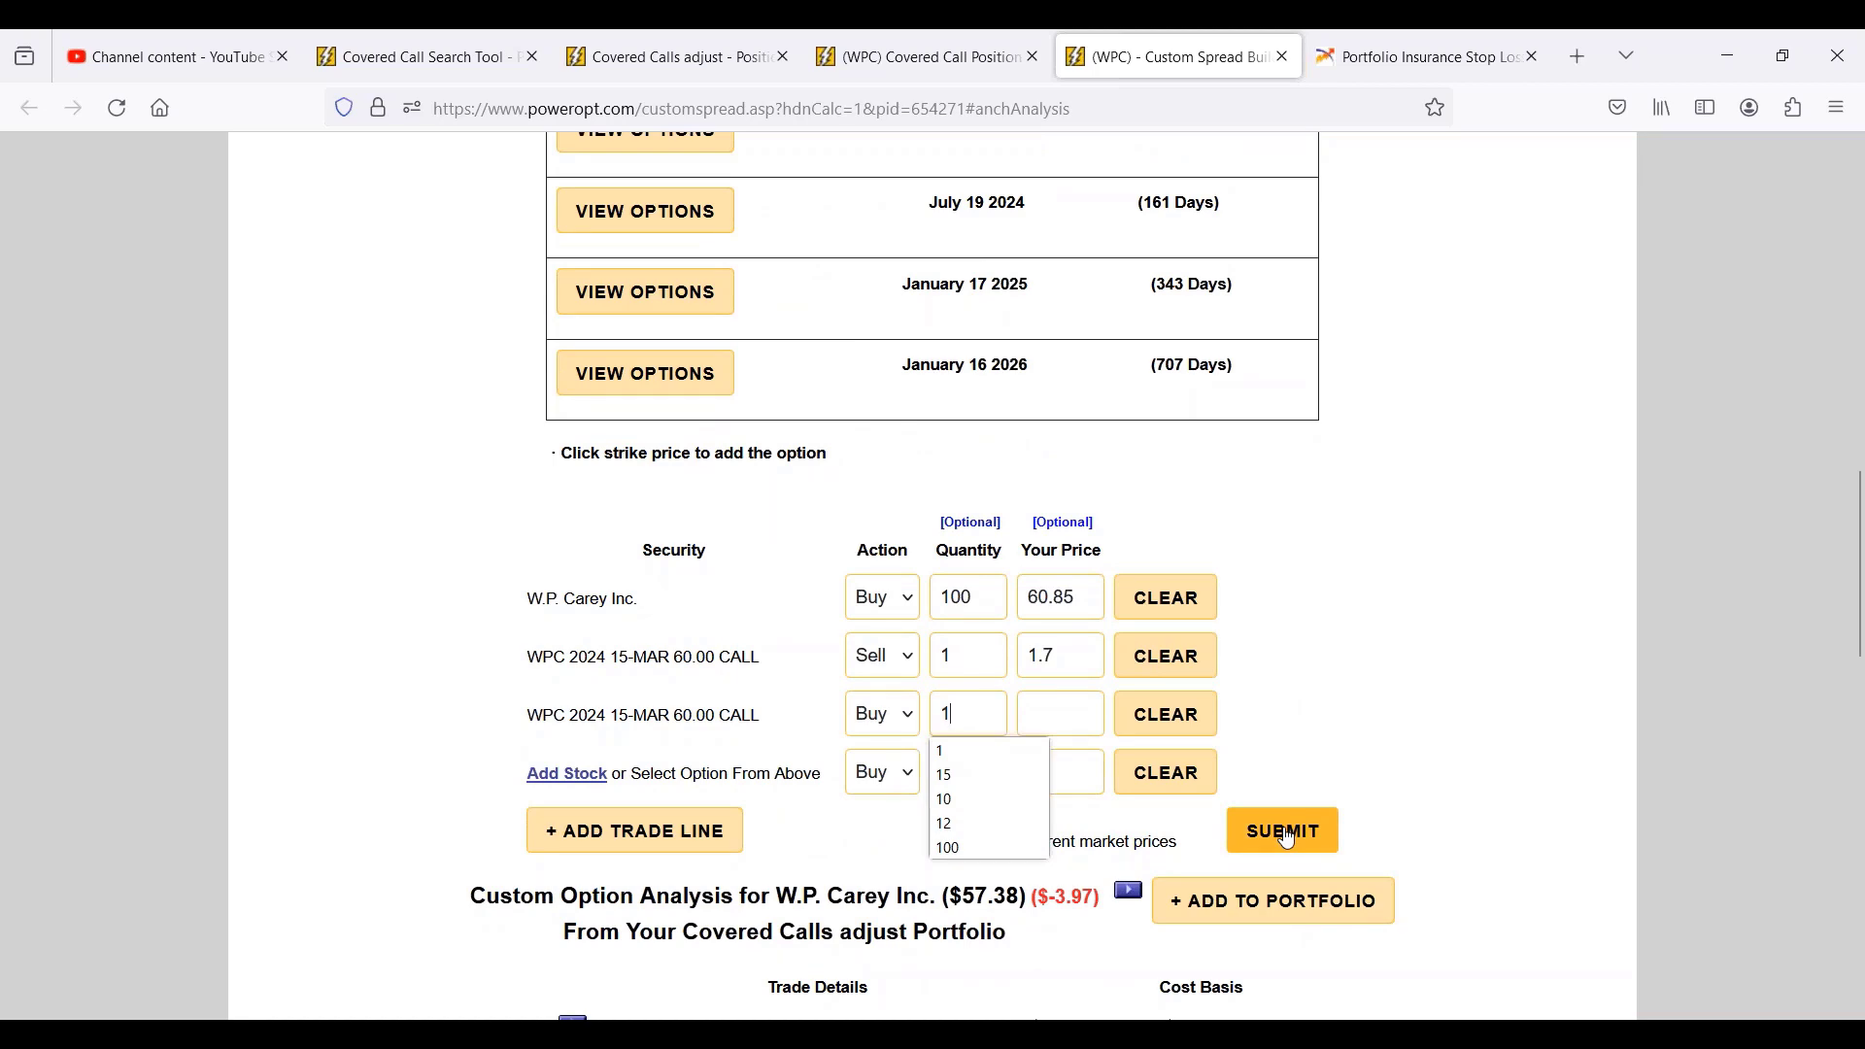
scroll(1284, 836, up, 5)
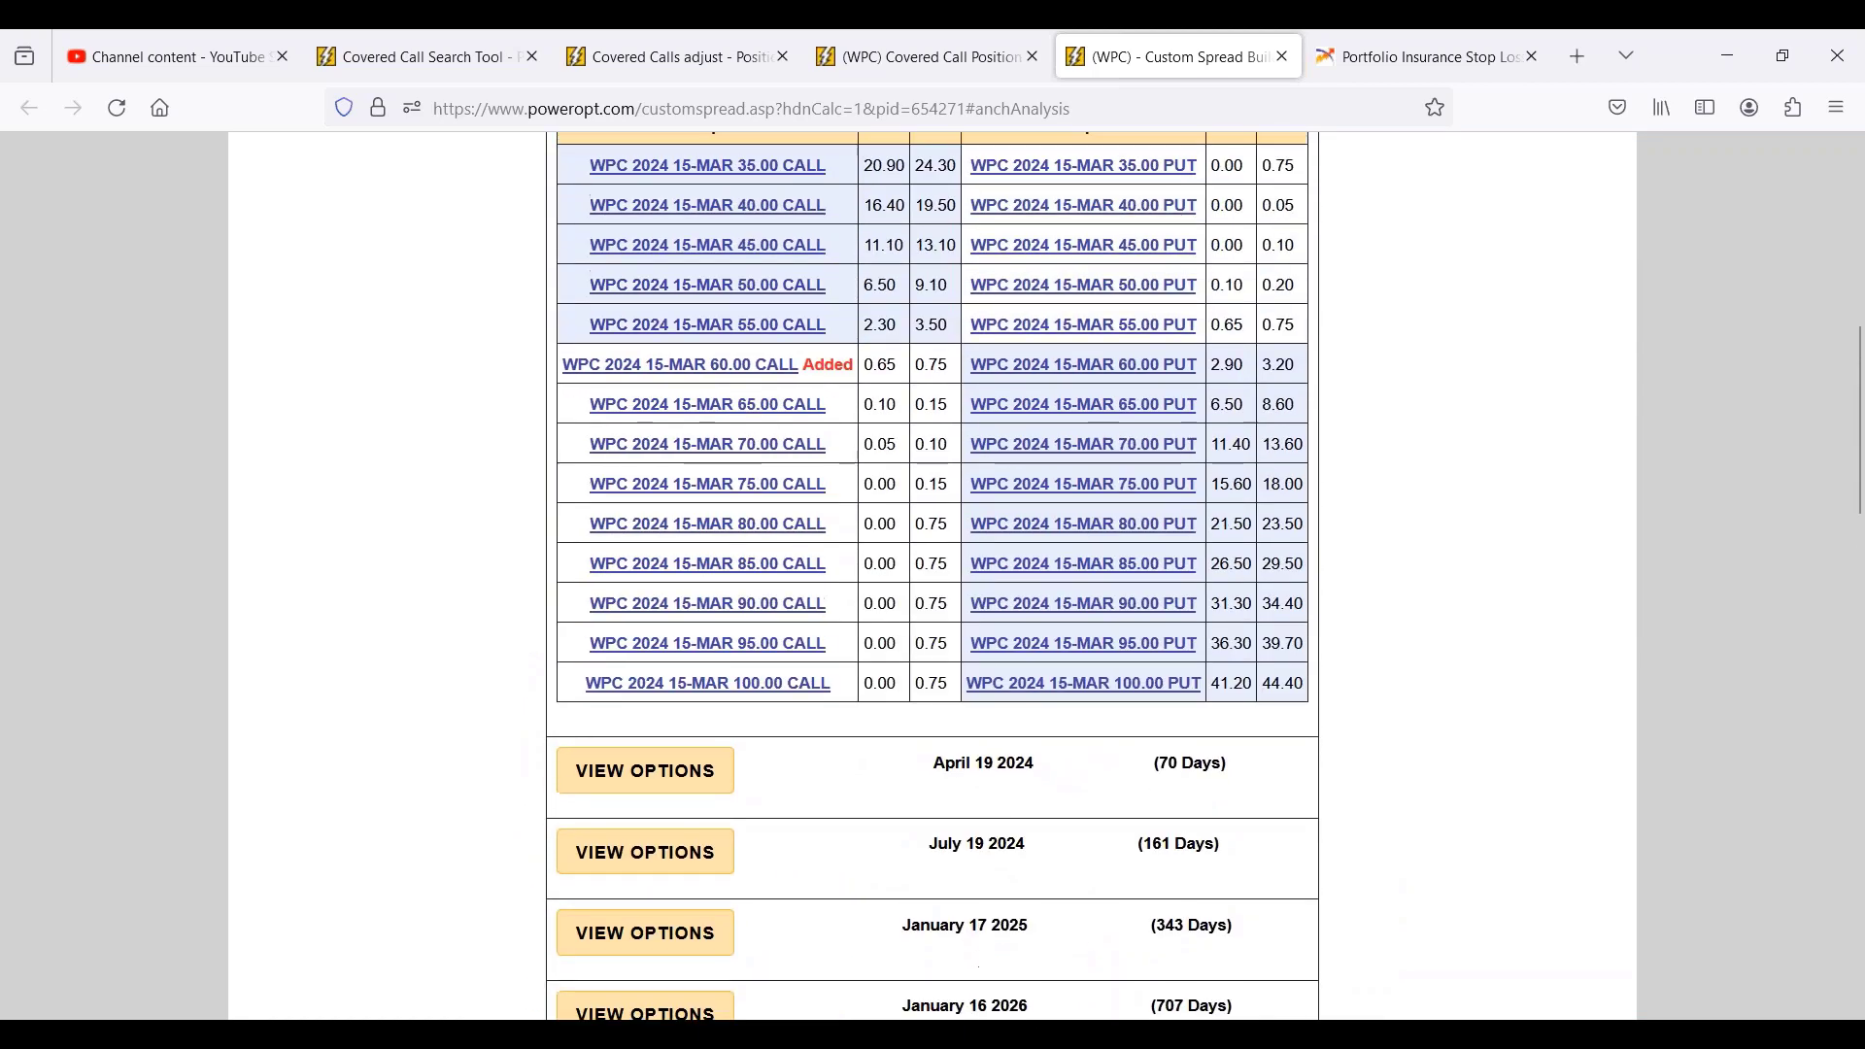
scroll(1125, 878, down, 4)
click(967, 726)
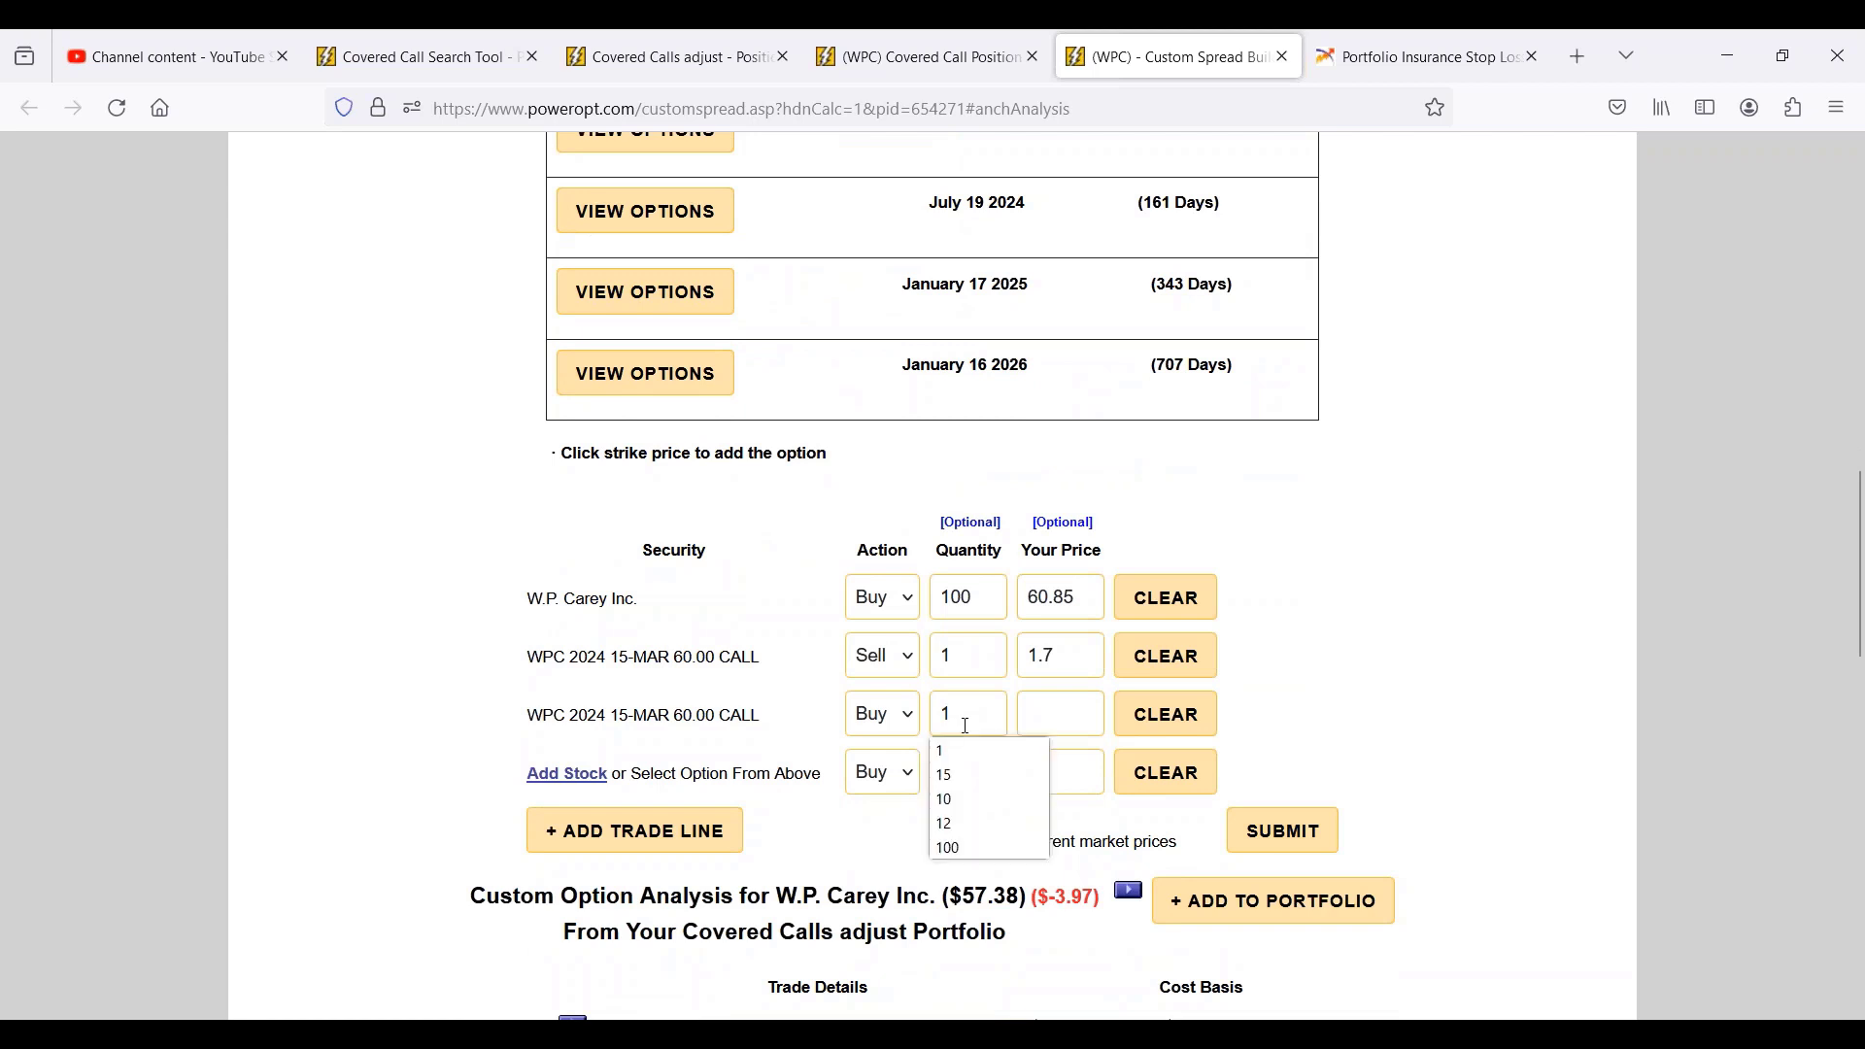
click(1047, 720)
text(.70)
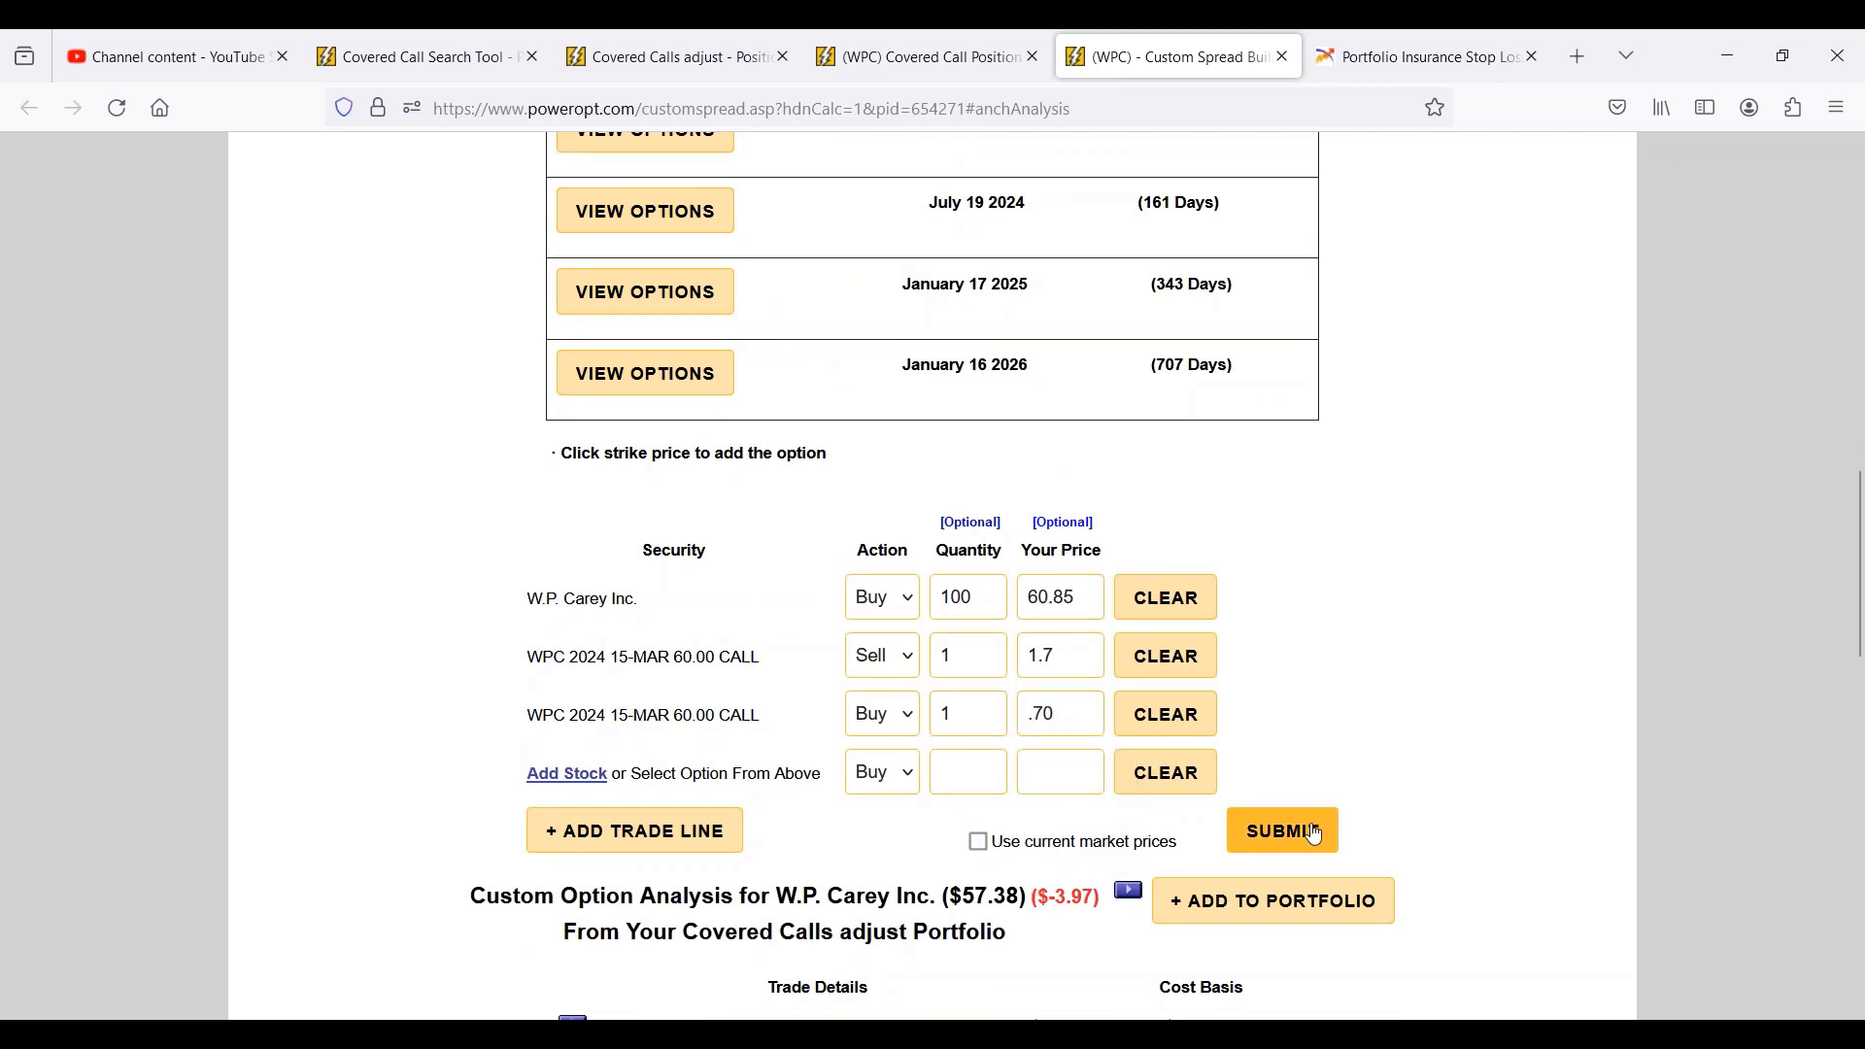
click(1280, 831)
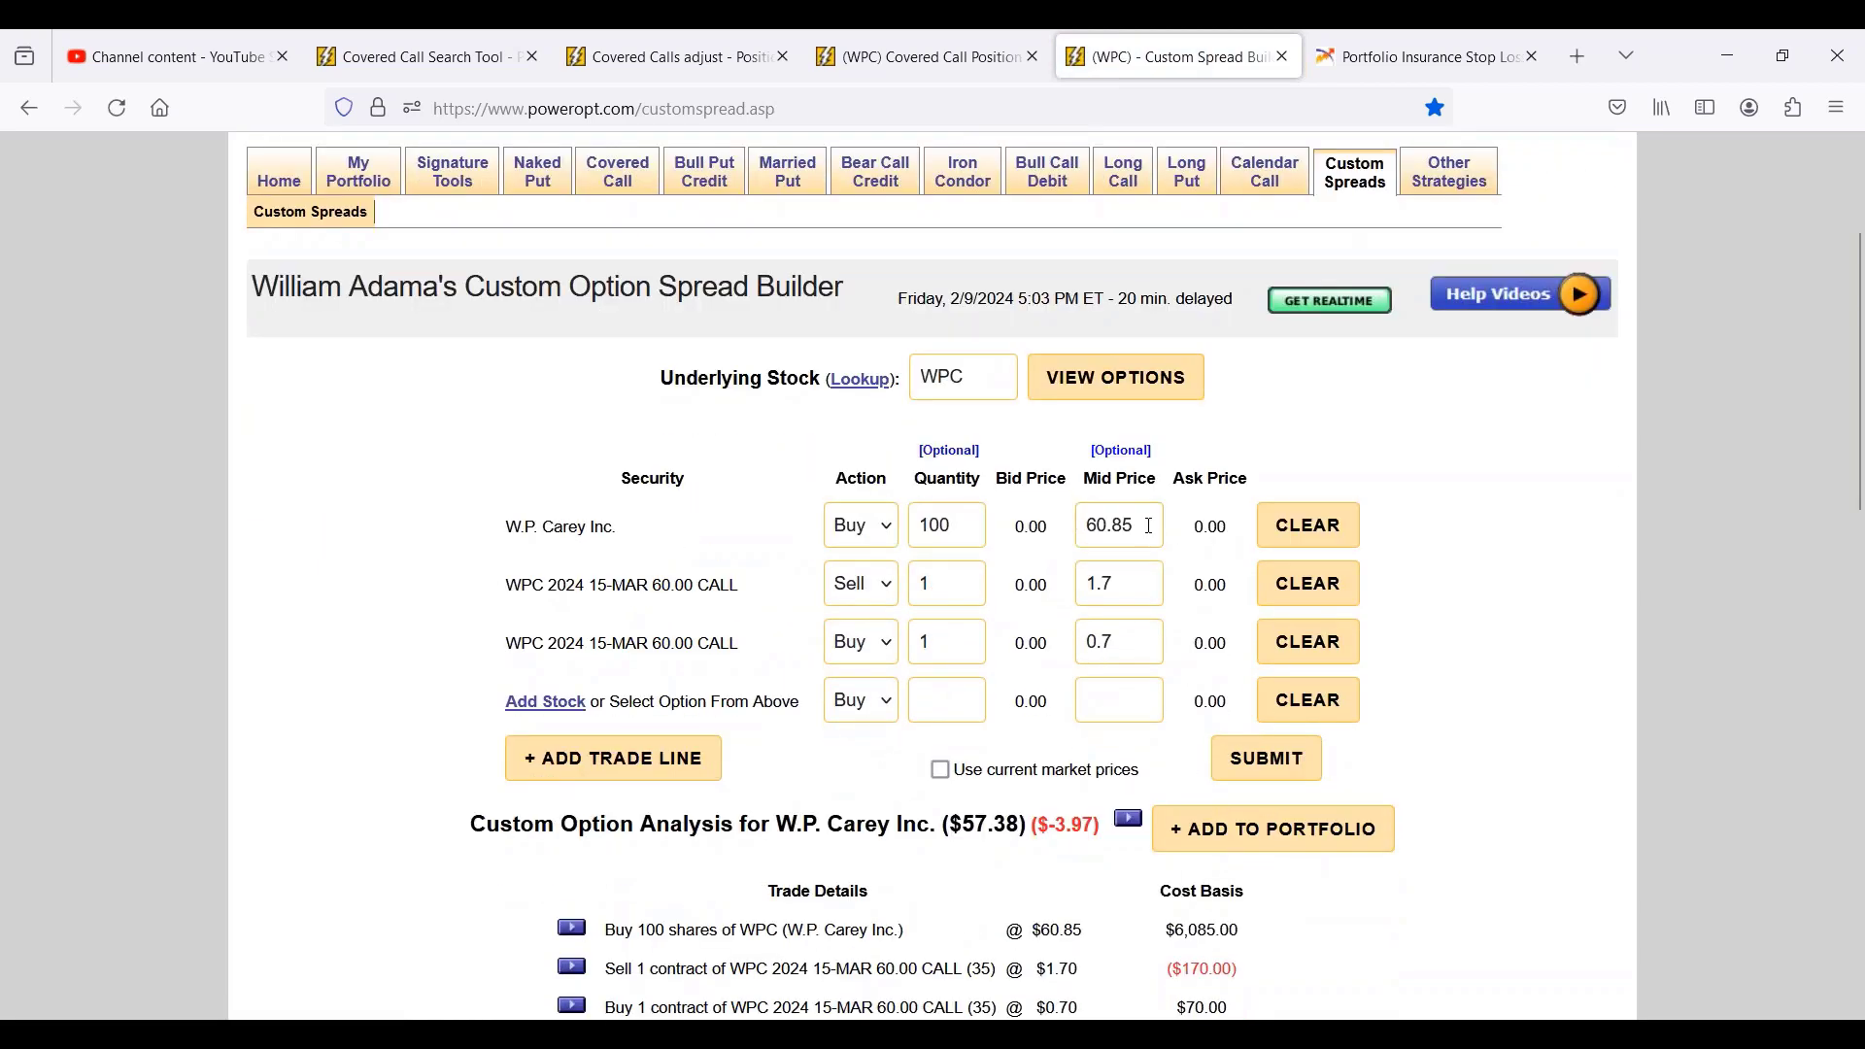
- Examine the trade prices, total cost and profit/loss graph of WPC with the 60.00 call bought back
drag(1146, 530, 1070, 658)
scroll(1068, 672, down, 4)
drag(1219, 685, 1365, 677)
scroll(1228, 861, down, 4)
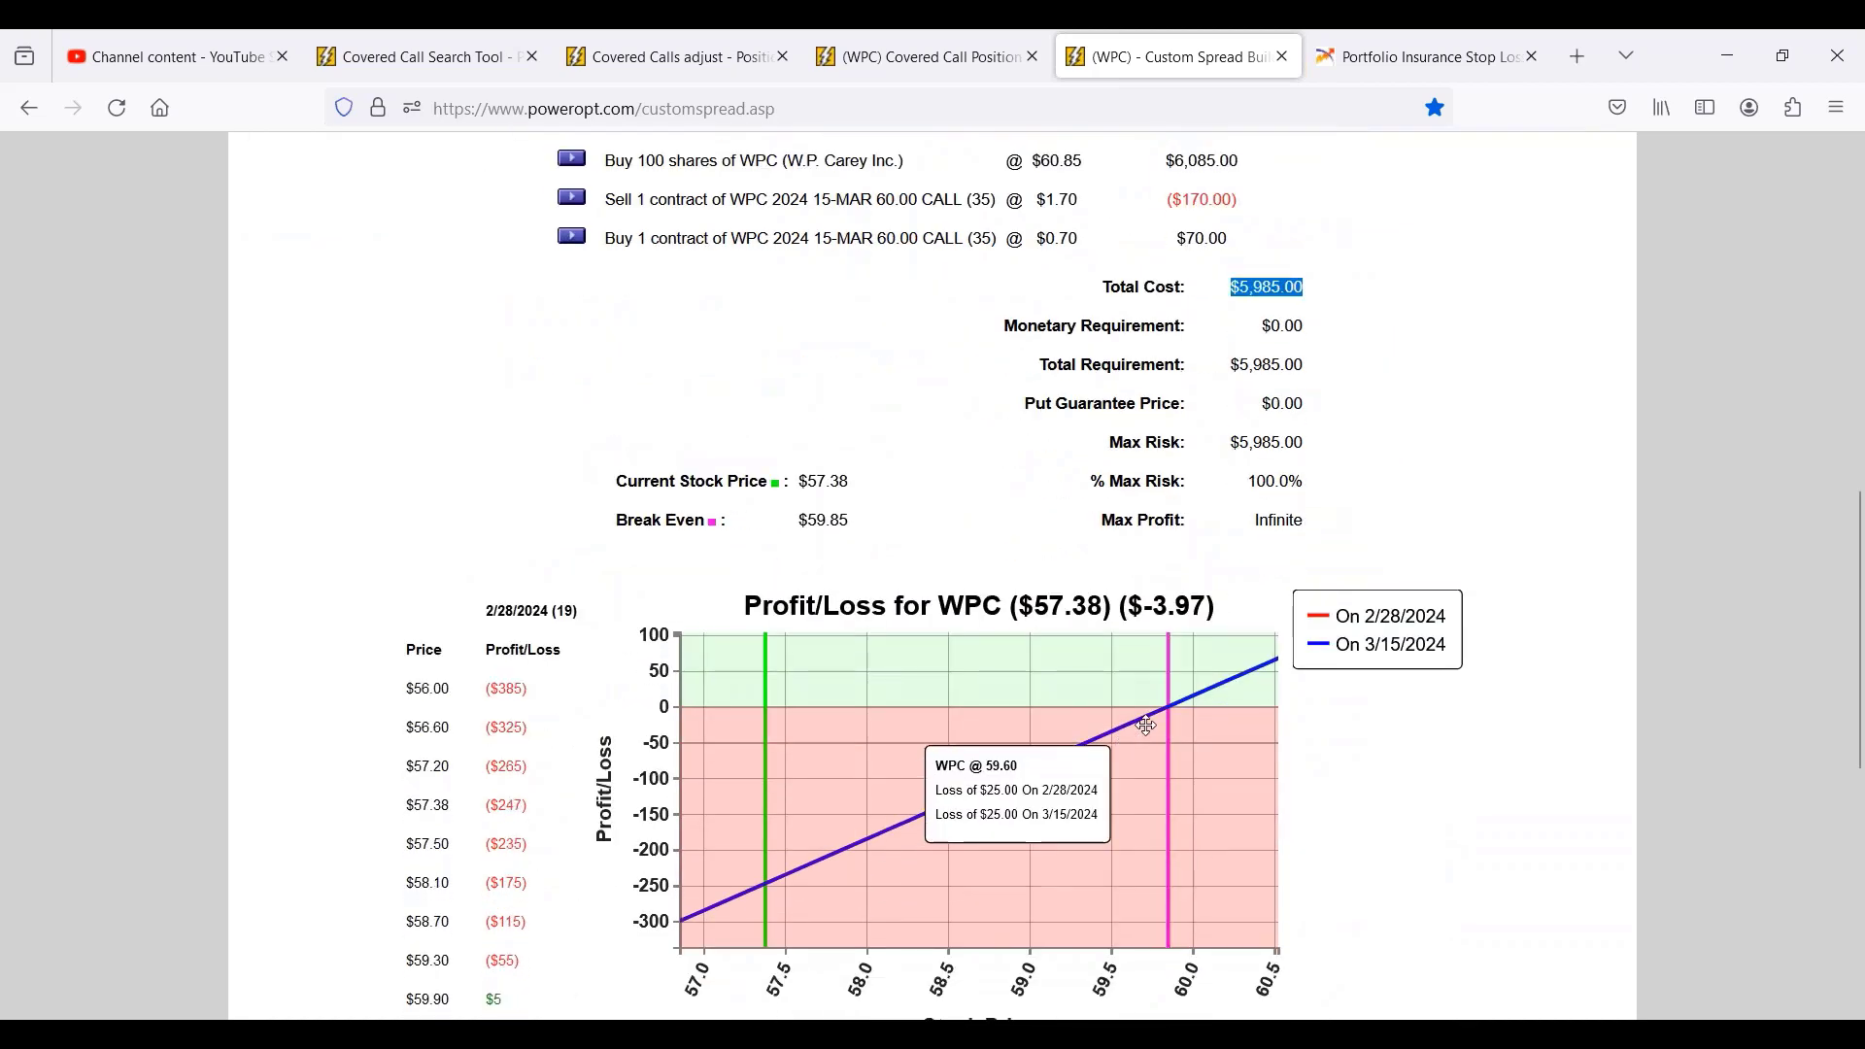
mouse_move(1147, 709)
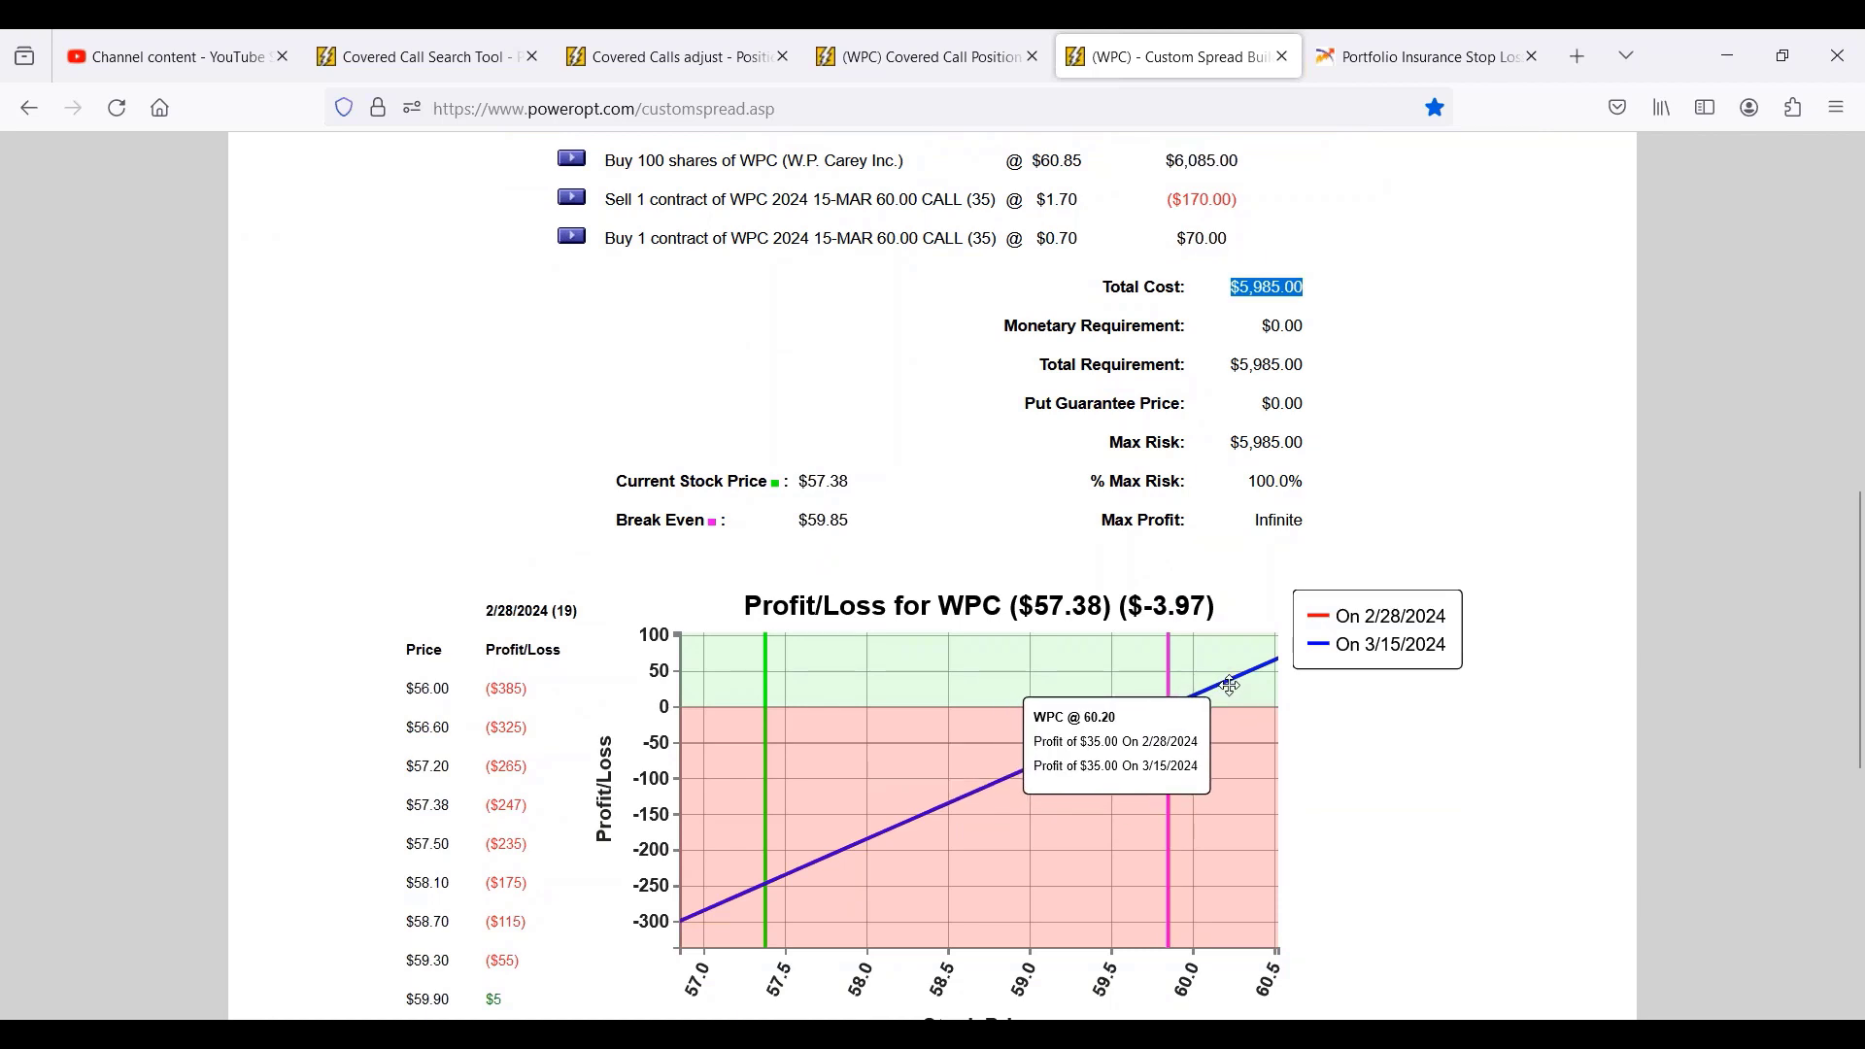
- Remove both WPC 15-MAR 60.00 call legs from the custom spread and set the W.P. Carey share price to 59.85
scroll(1232, 686, up, 7)
click(1285, 522)
click(1278, 470)
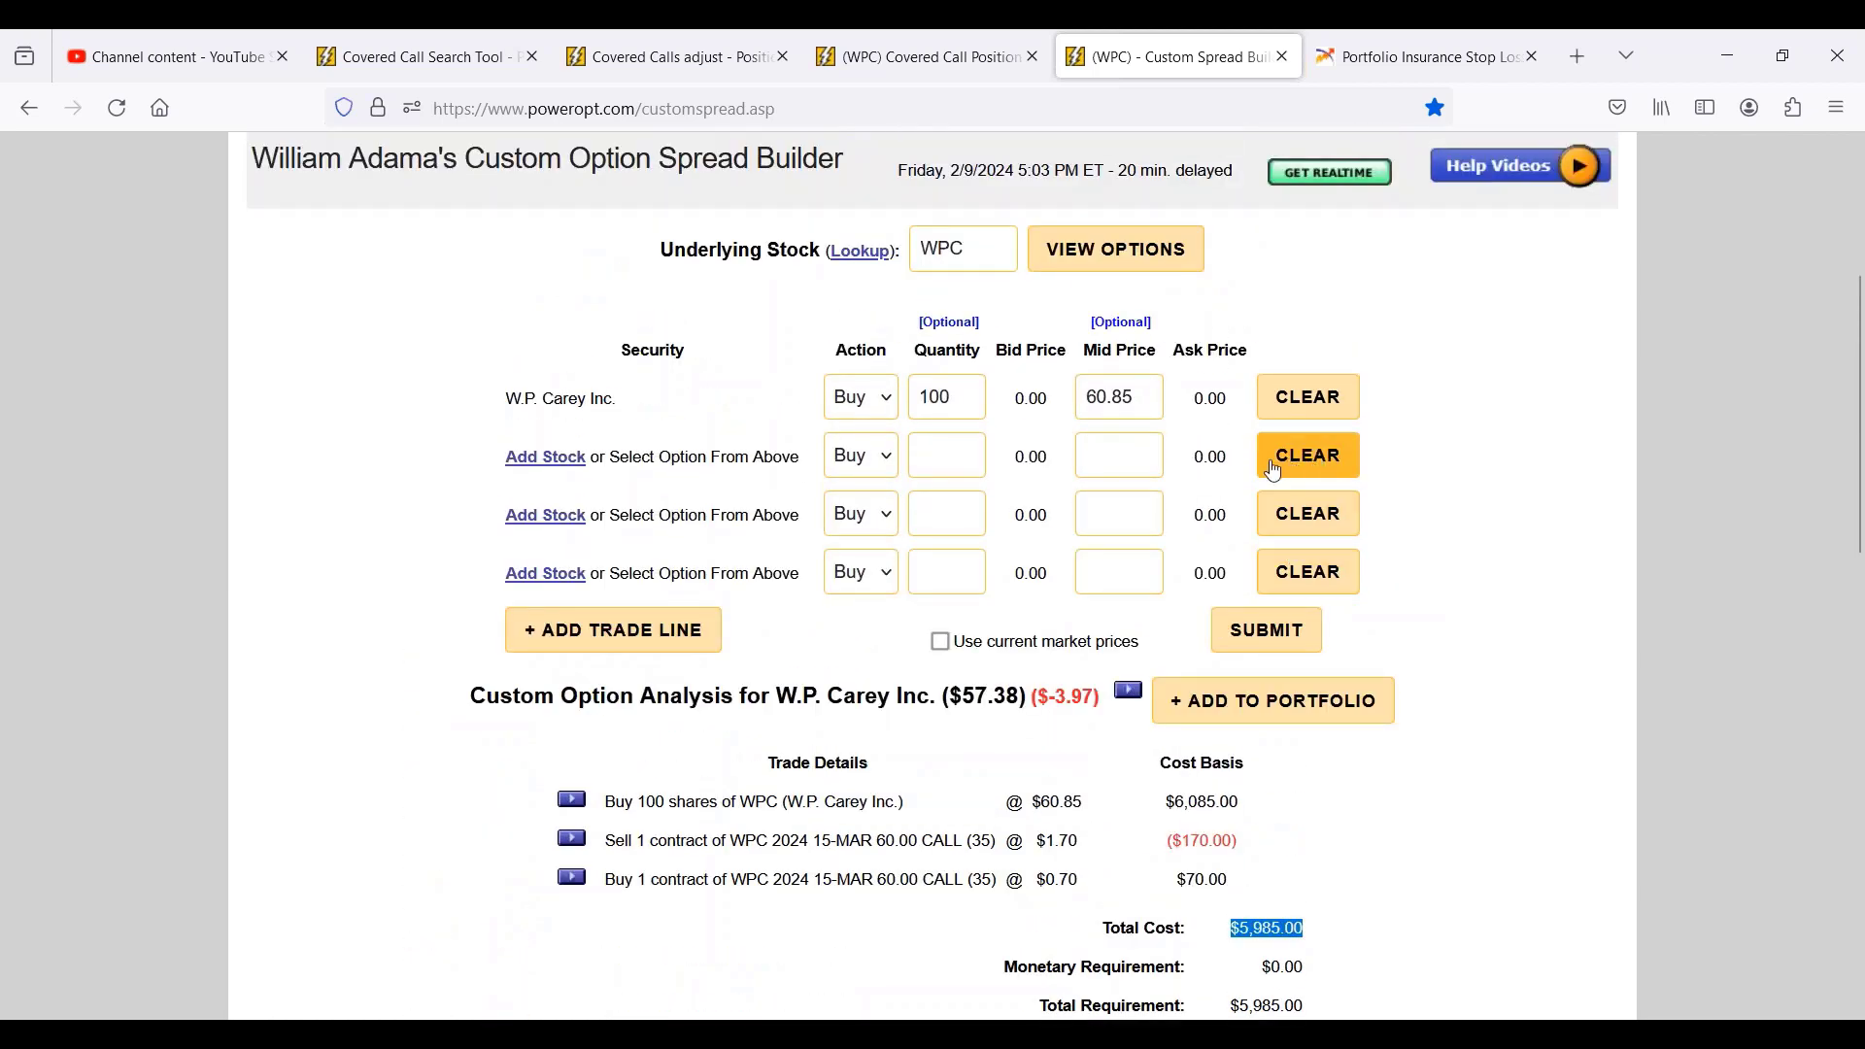
drag(1135, 398, 1096, 401)
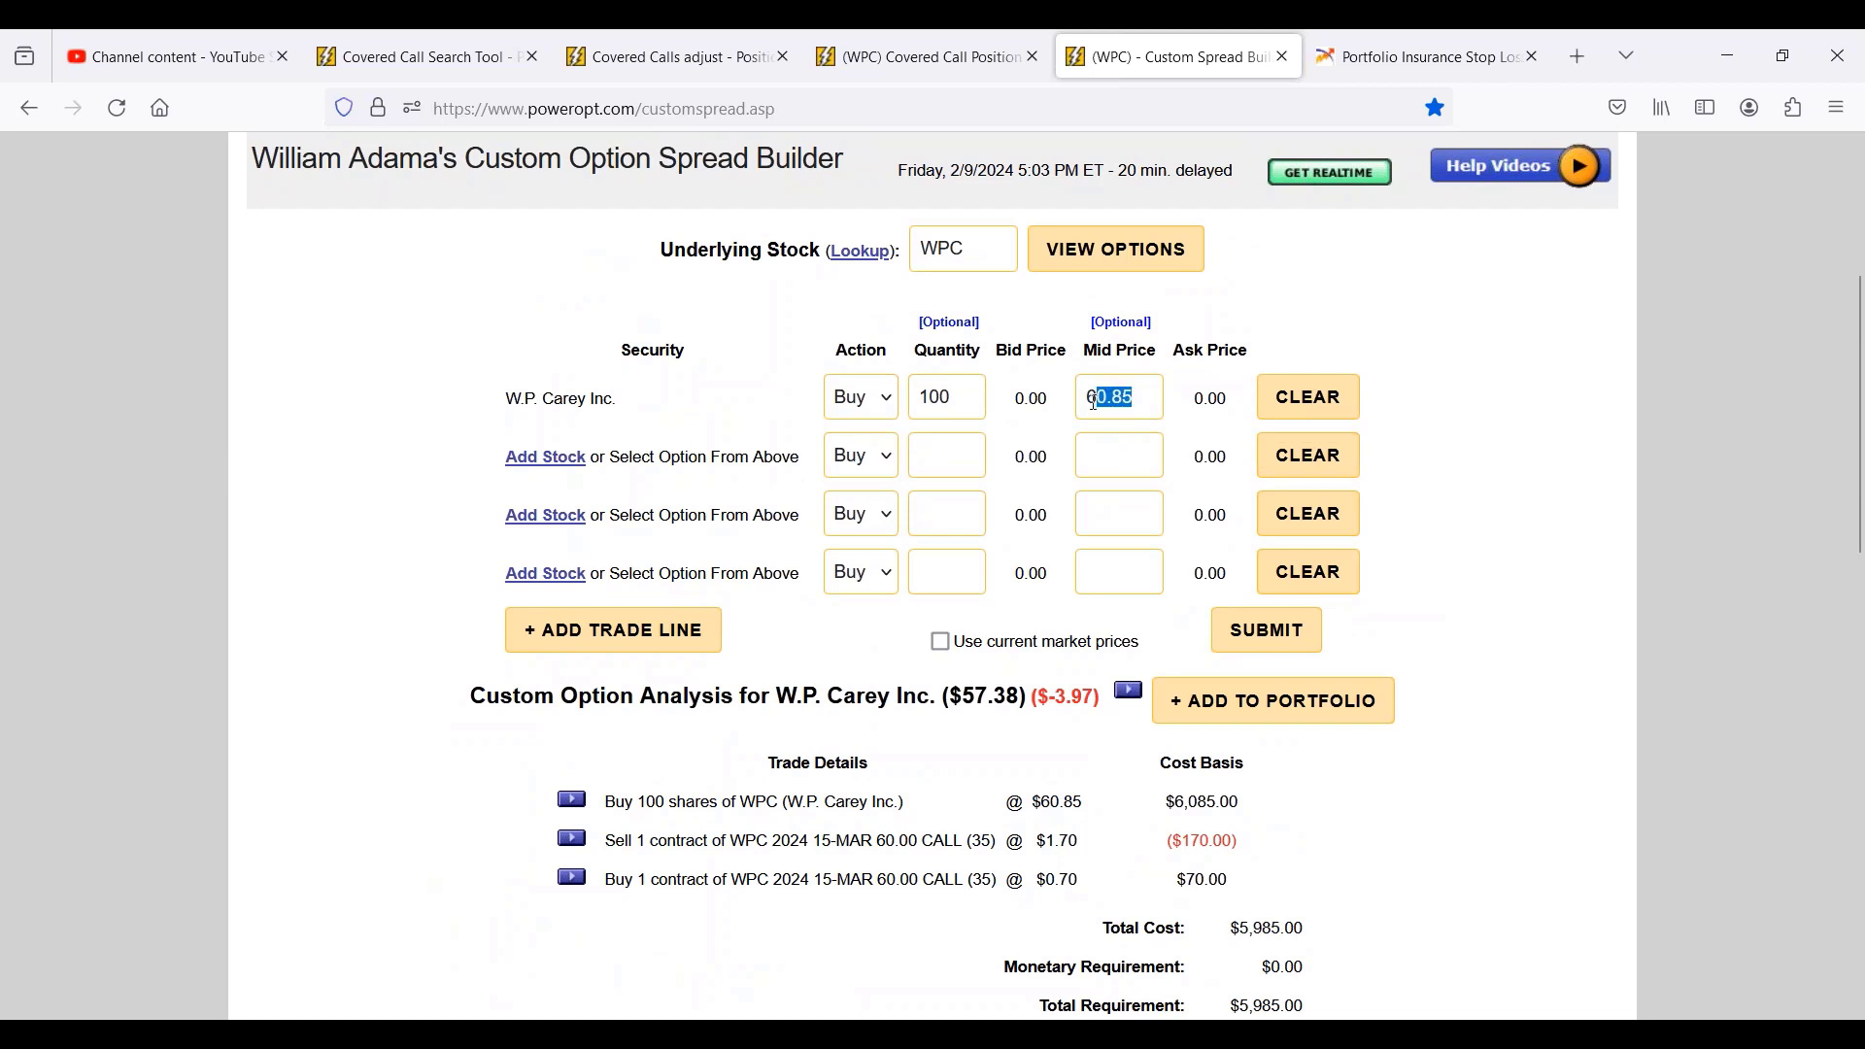
key(BackSpace)
key(BackSpace)
text(59.85)
- List the July 19 2024 WPC options and compare the bid and ask prices of the 55.00, 50.00 and 45.00 calls
click(1117, 248)
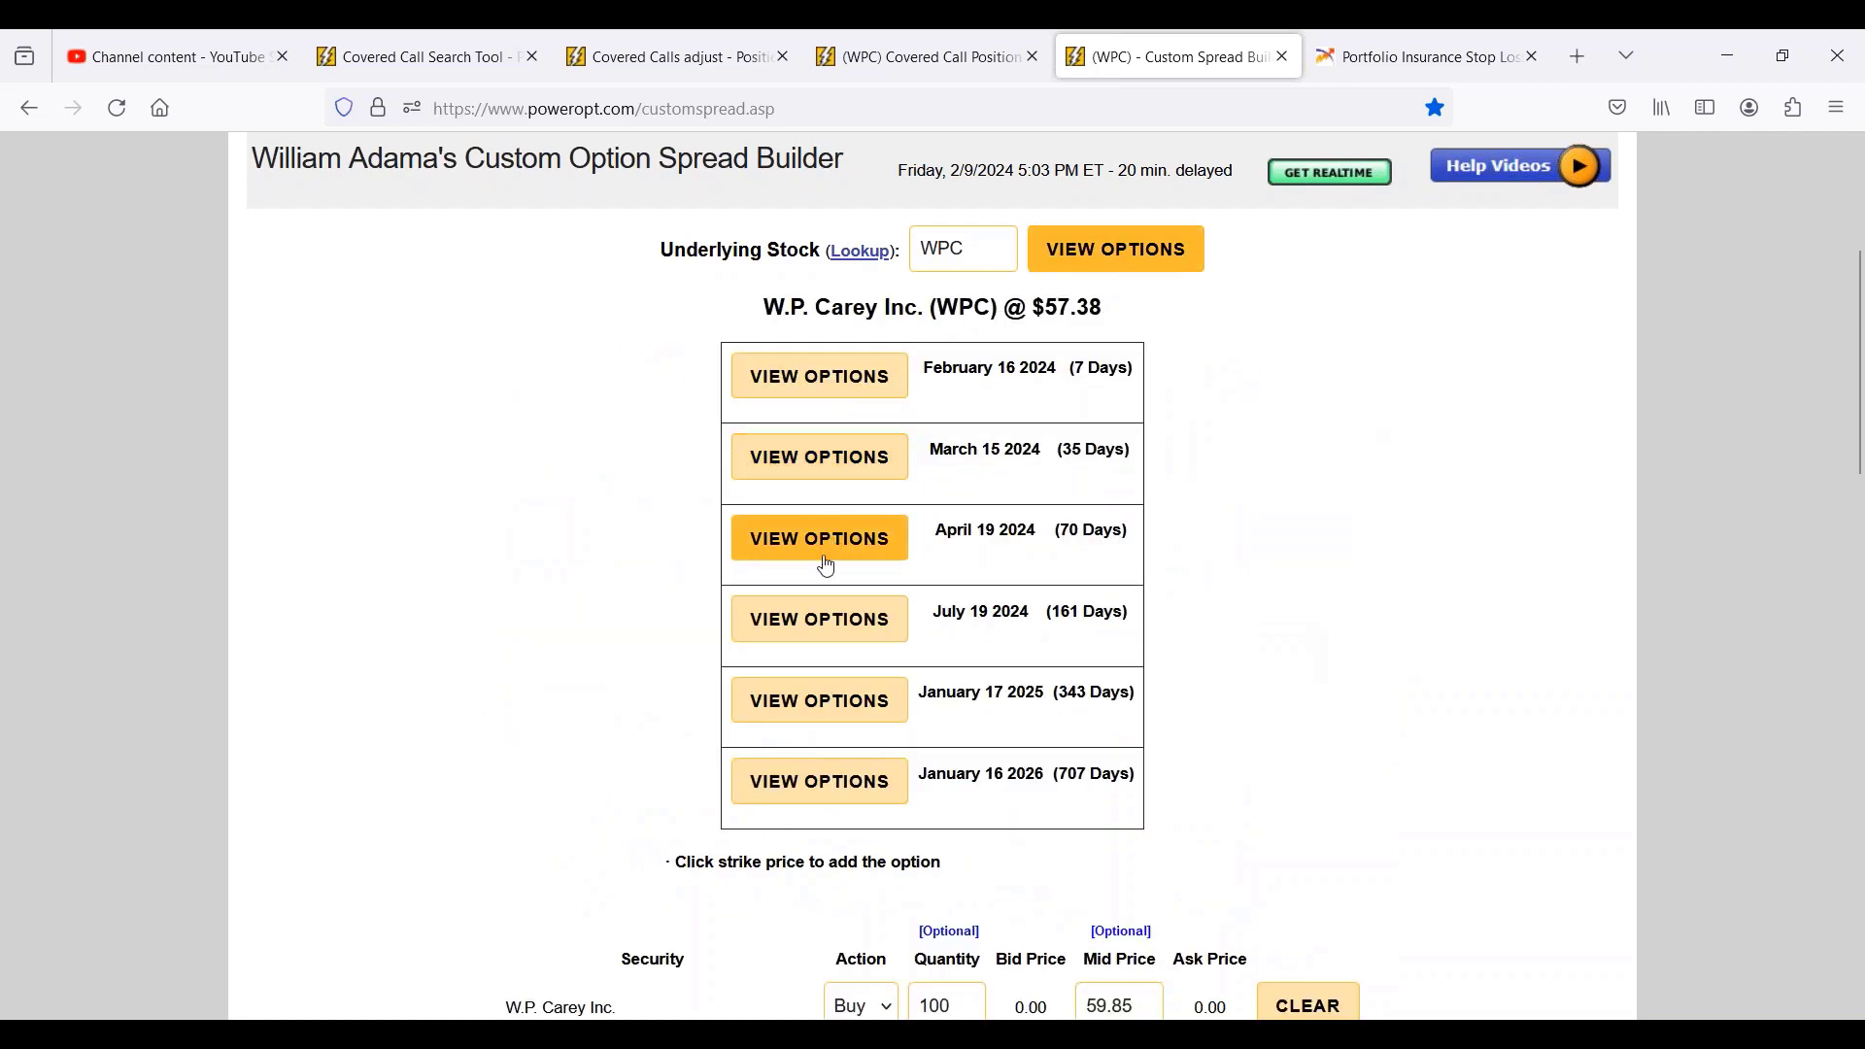
click(821, 622)
scroll(806, 641, down, 4)
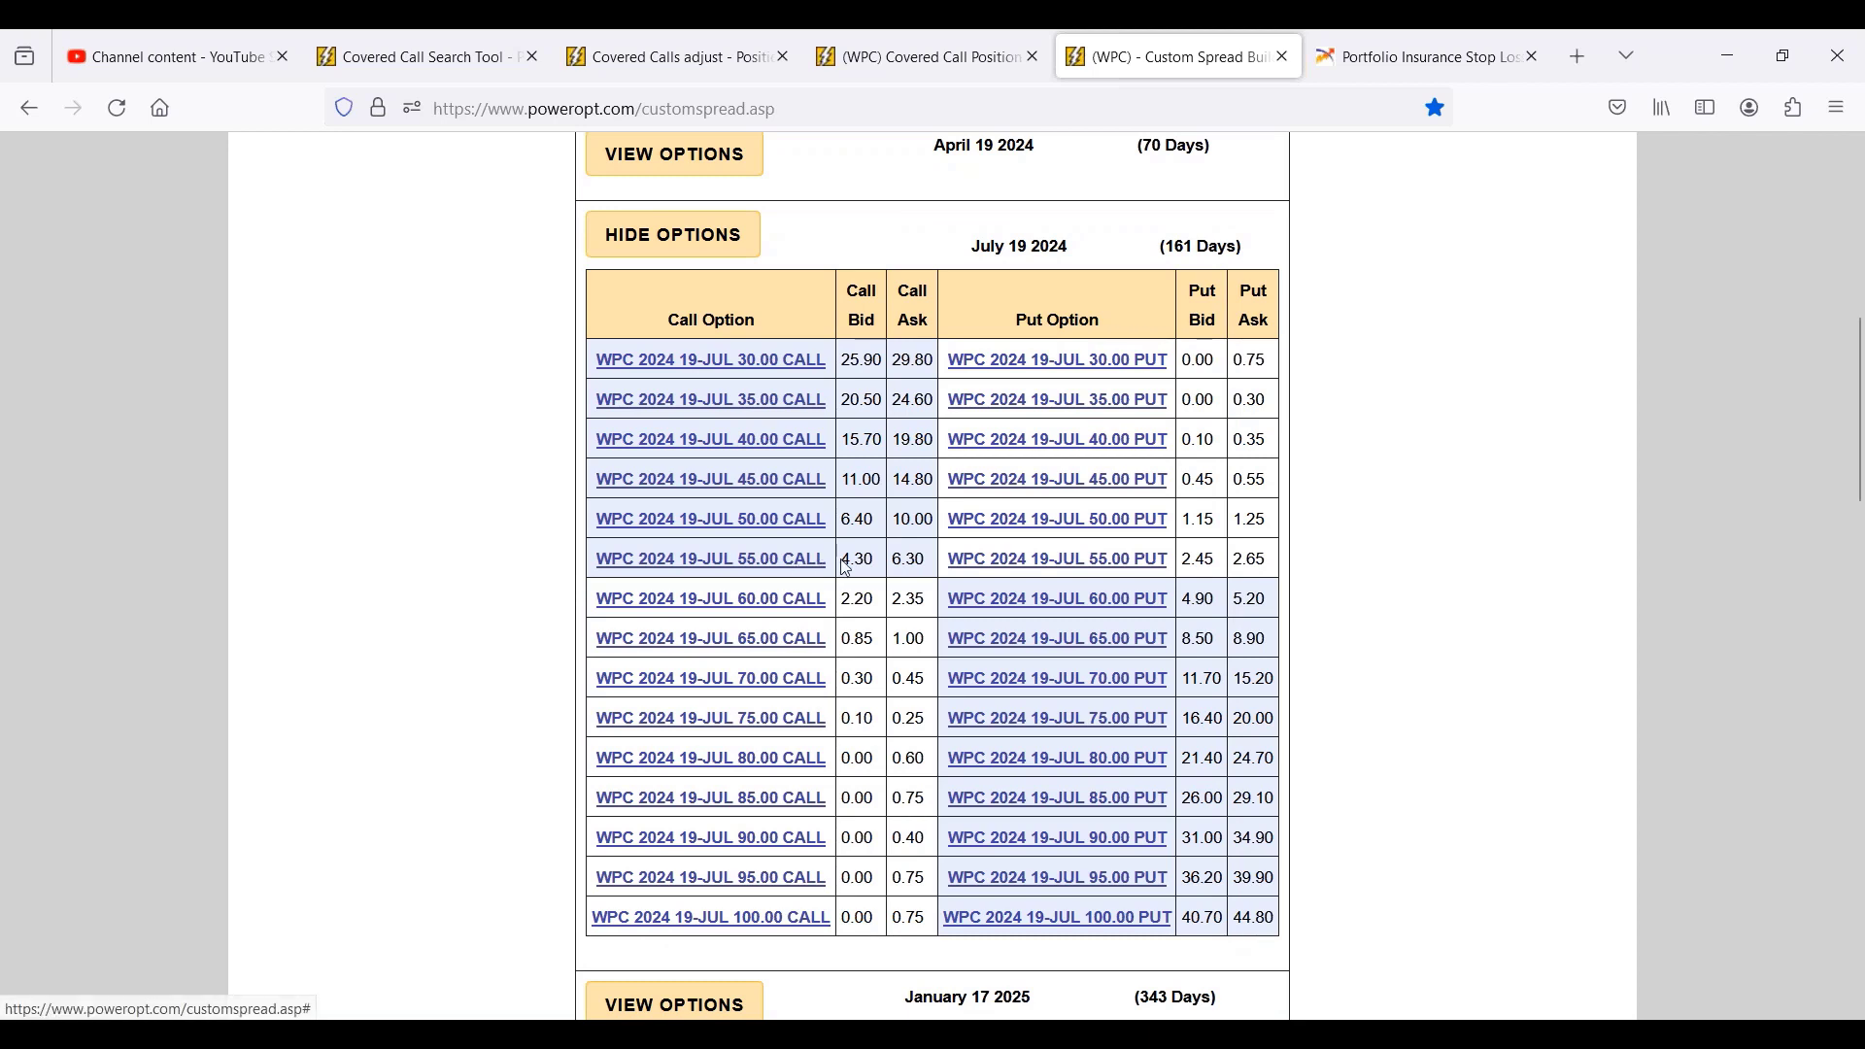
drag(841, 559, 933, 564)
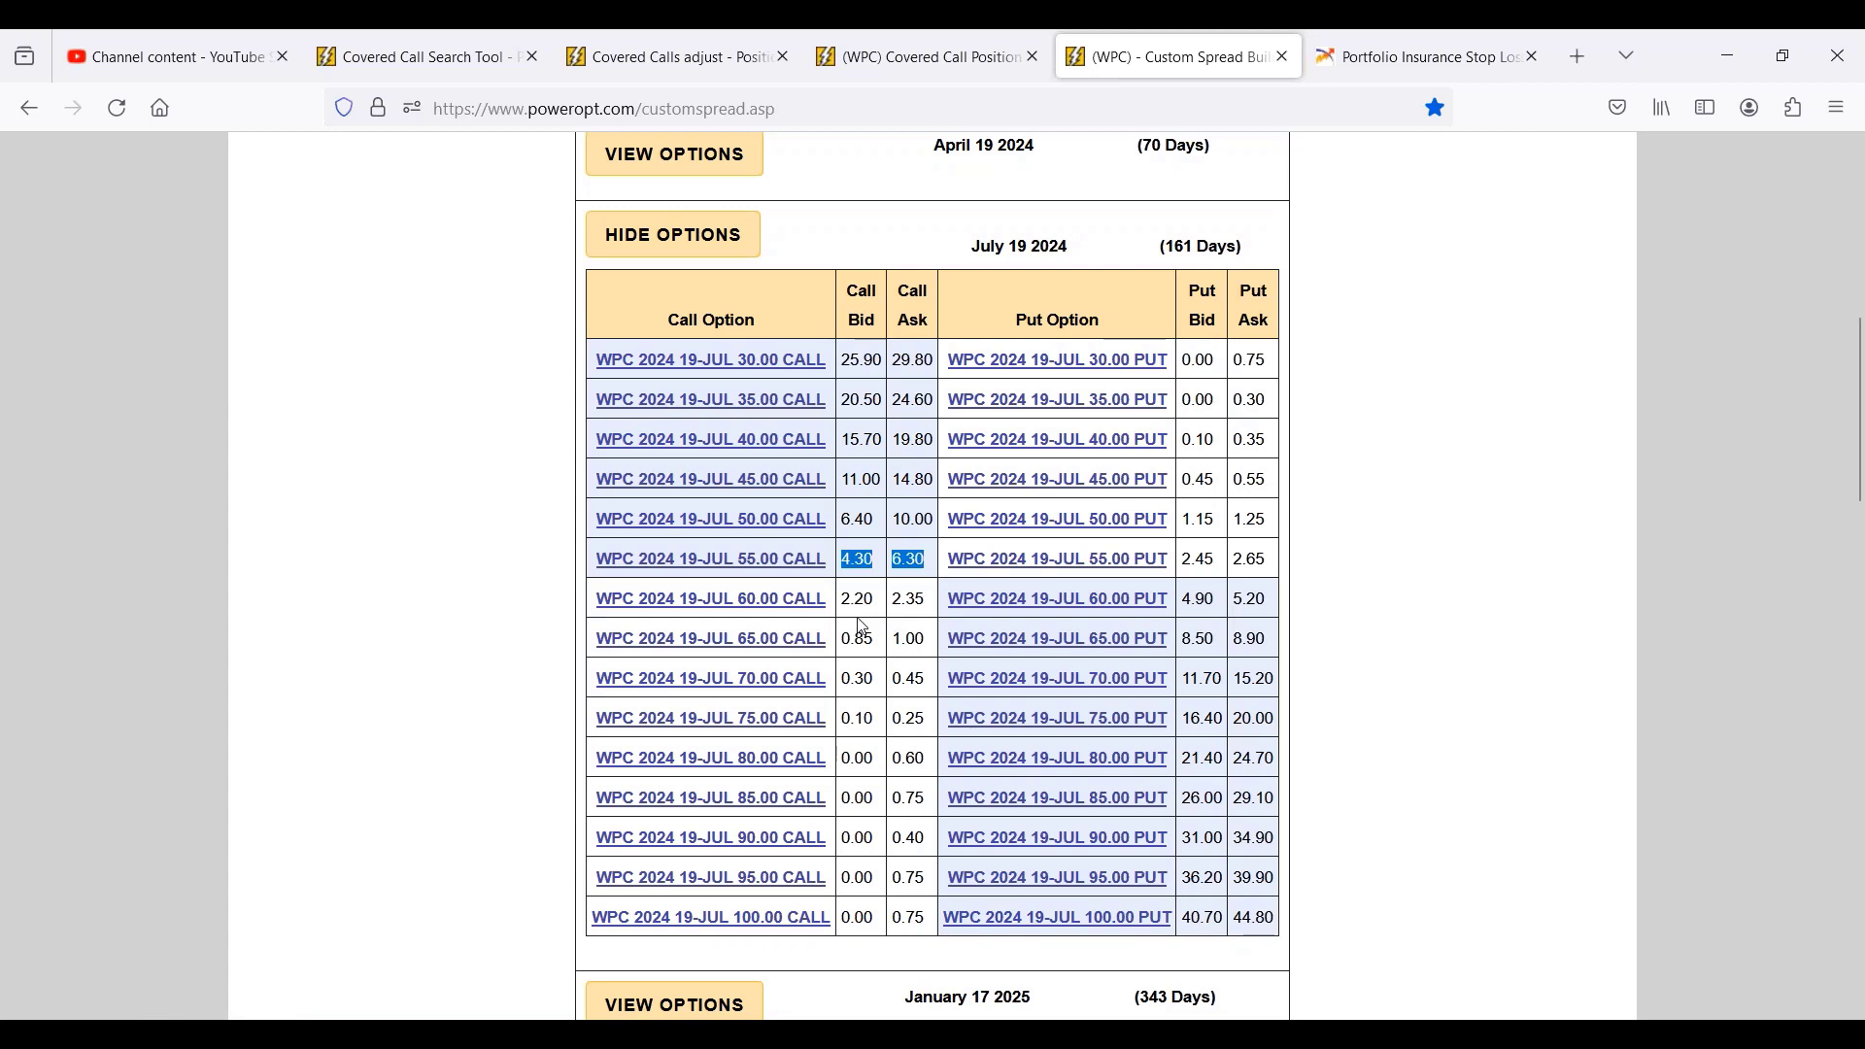
drag(853, 523, 929, 527)
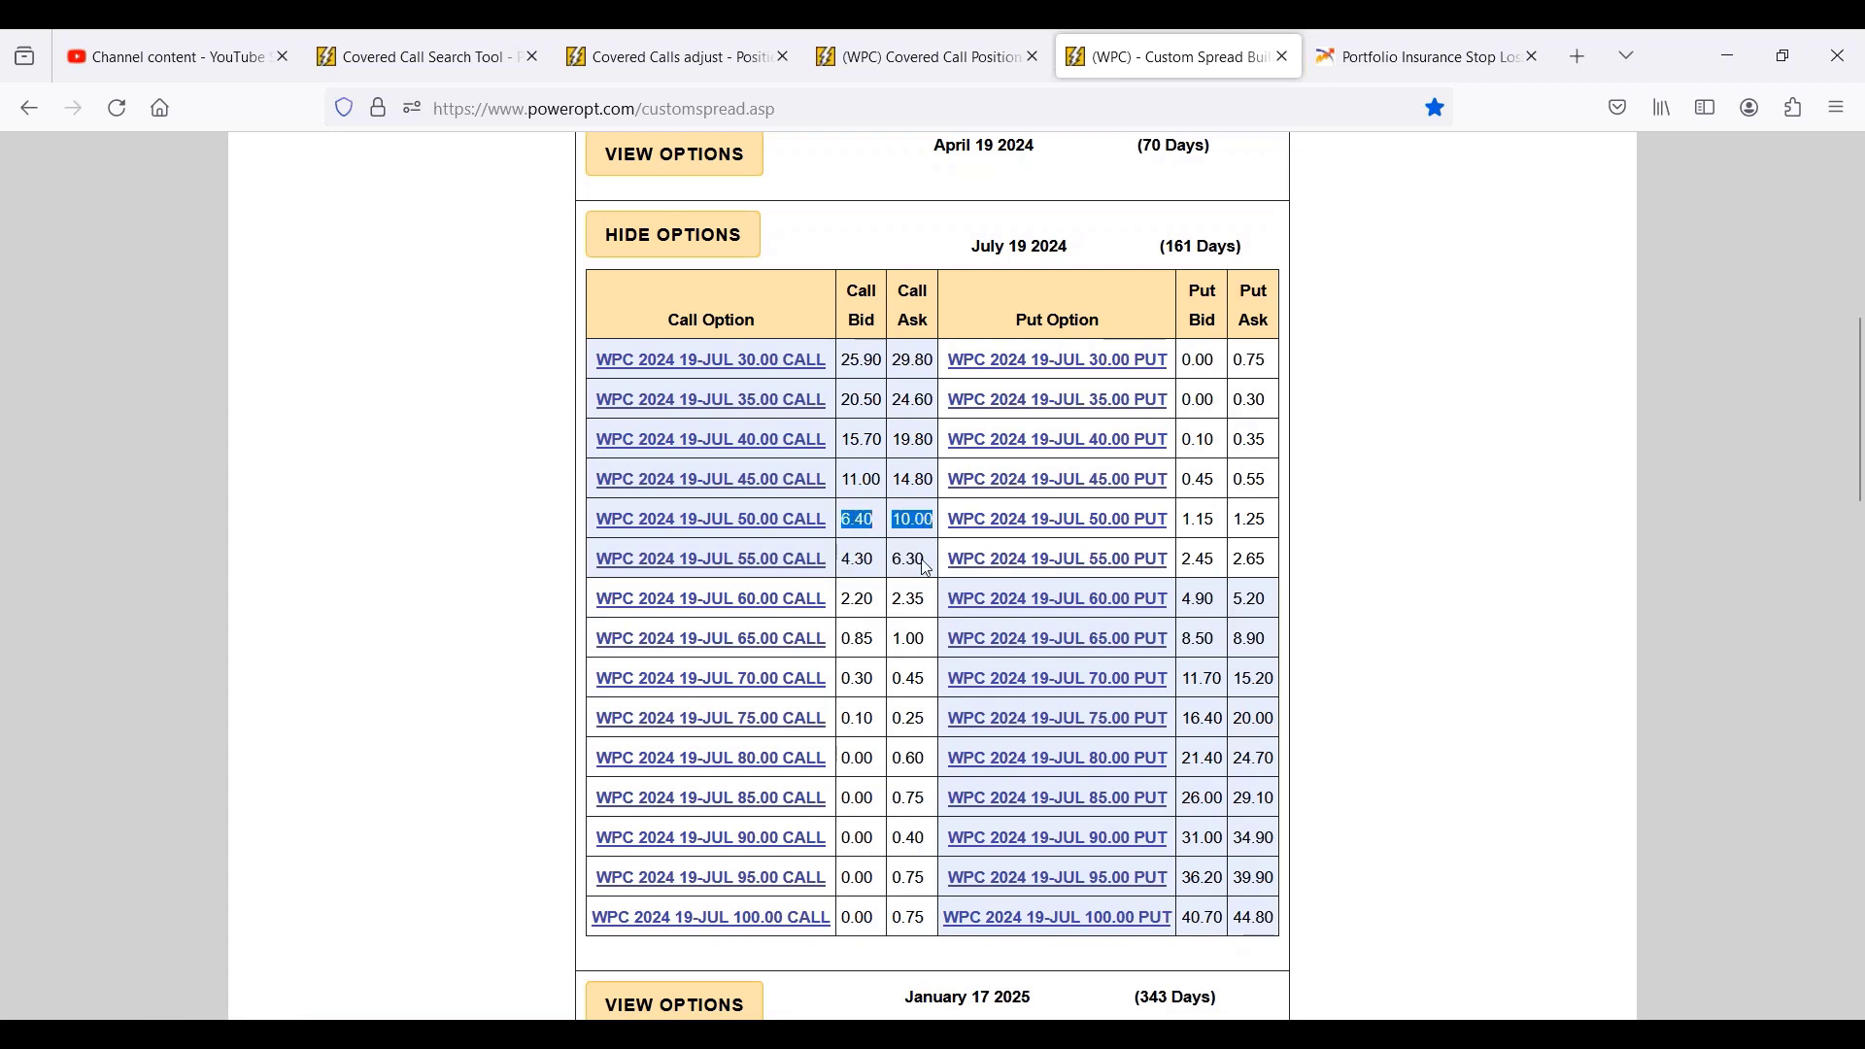
drag(846, 483, 930, 483)
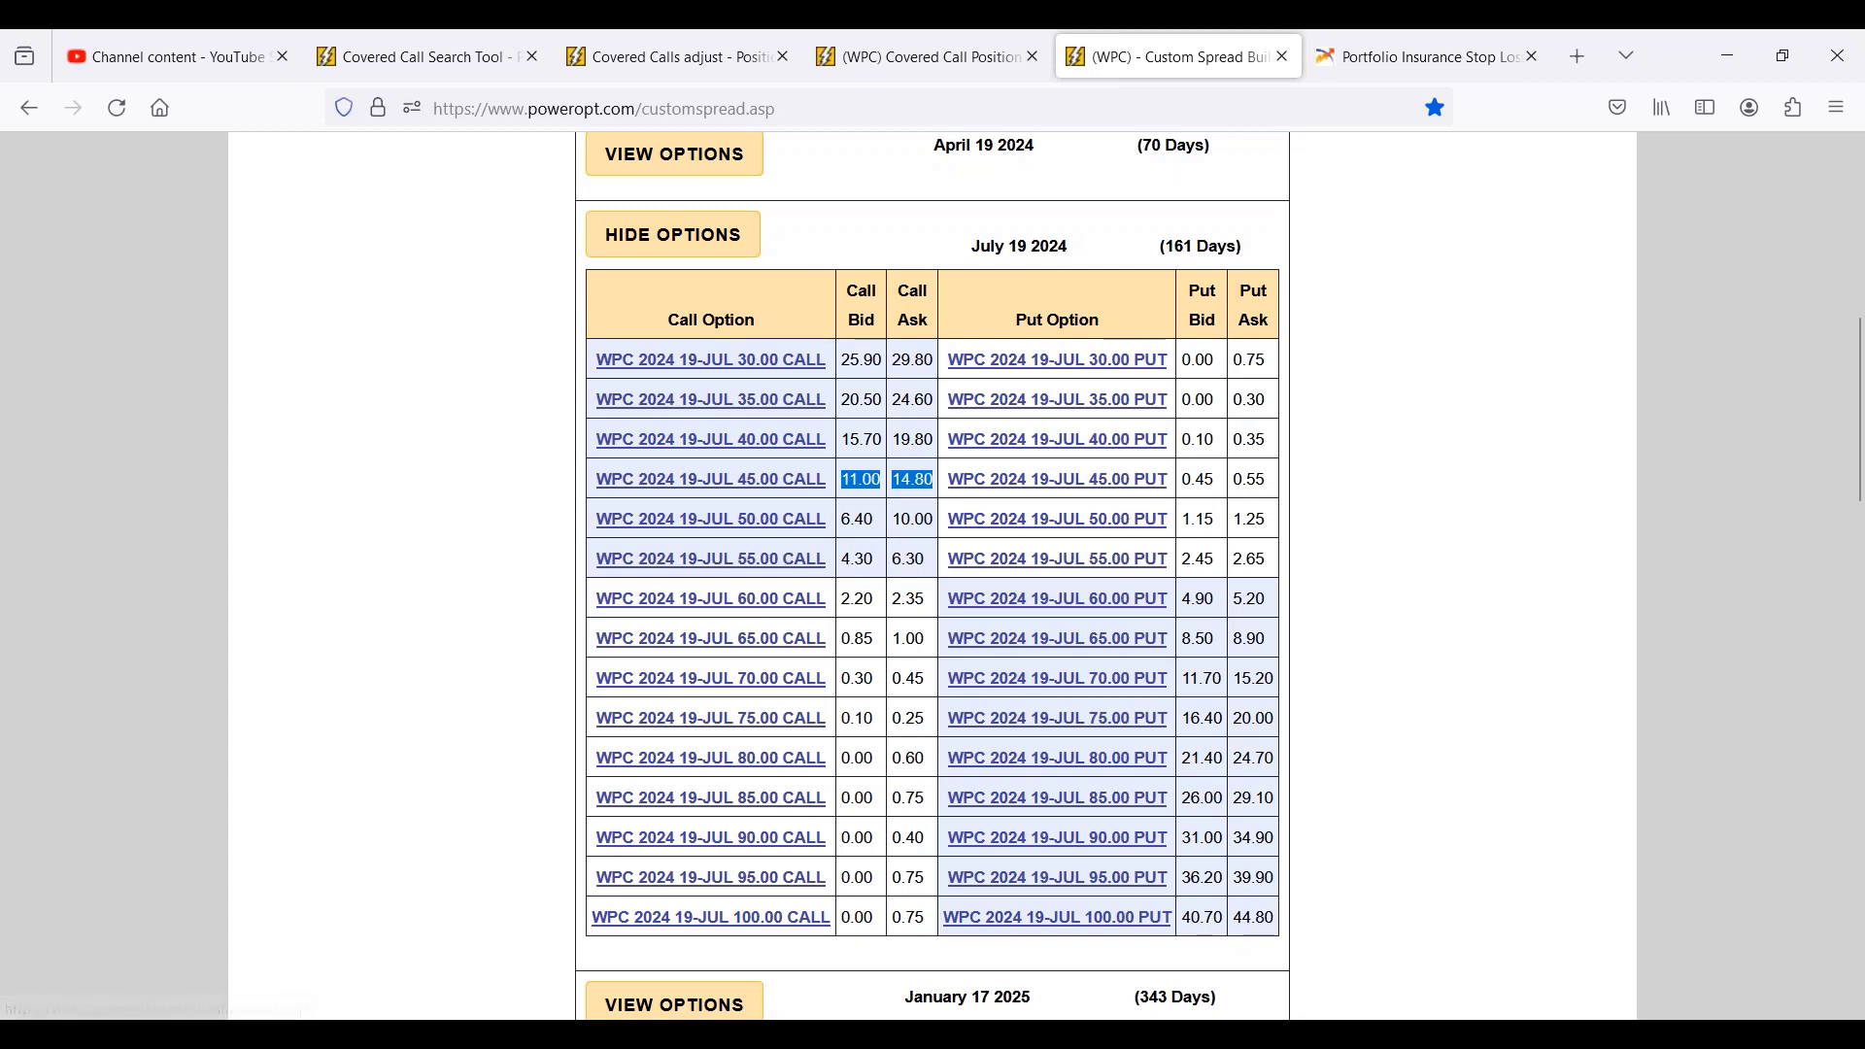
- Add the WPC 19-JUL 55.00 call to the custom spread as a sell and submit it for analysis
click(798, 559)
scroll(824, 730, down, 4)
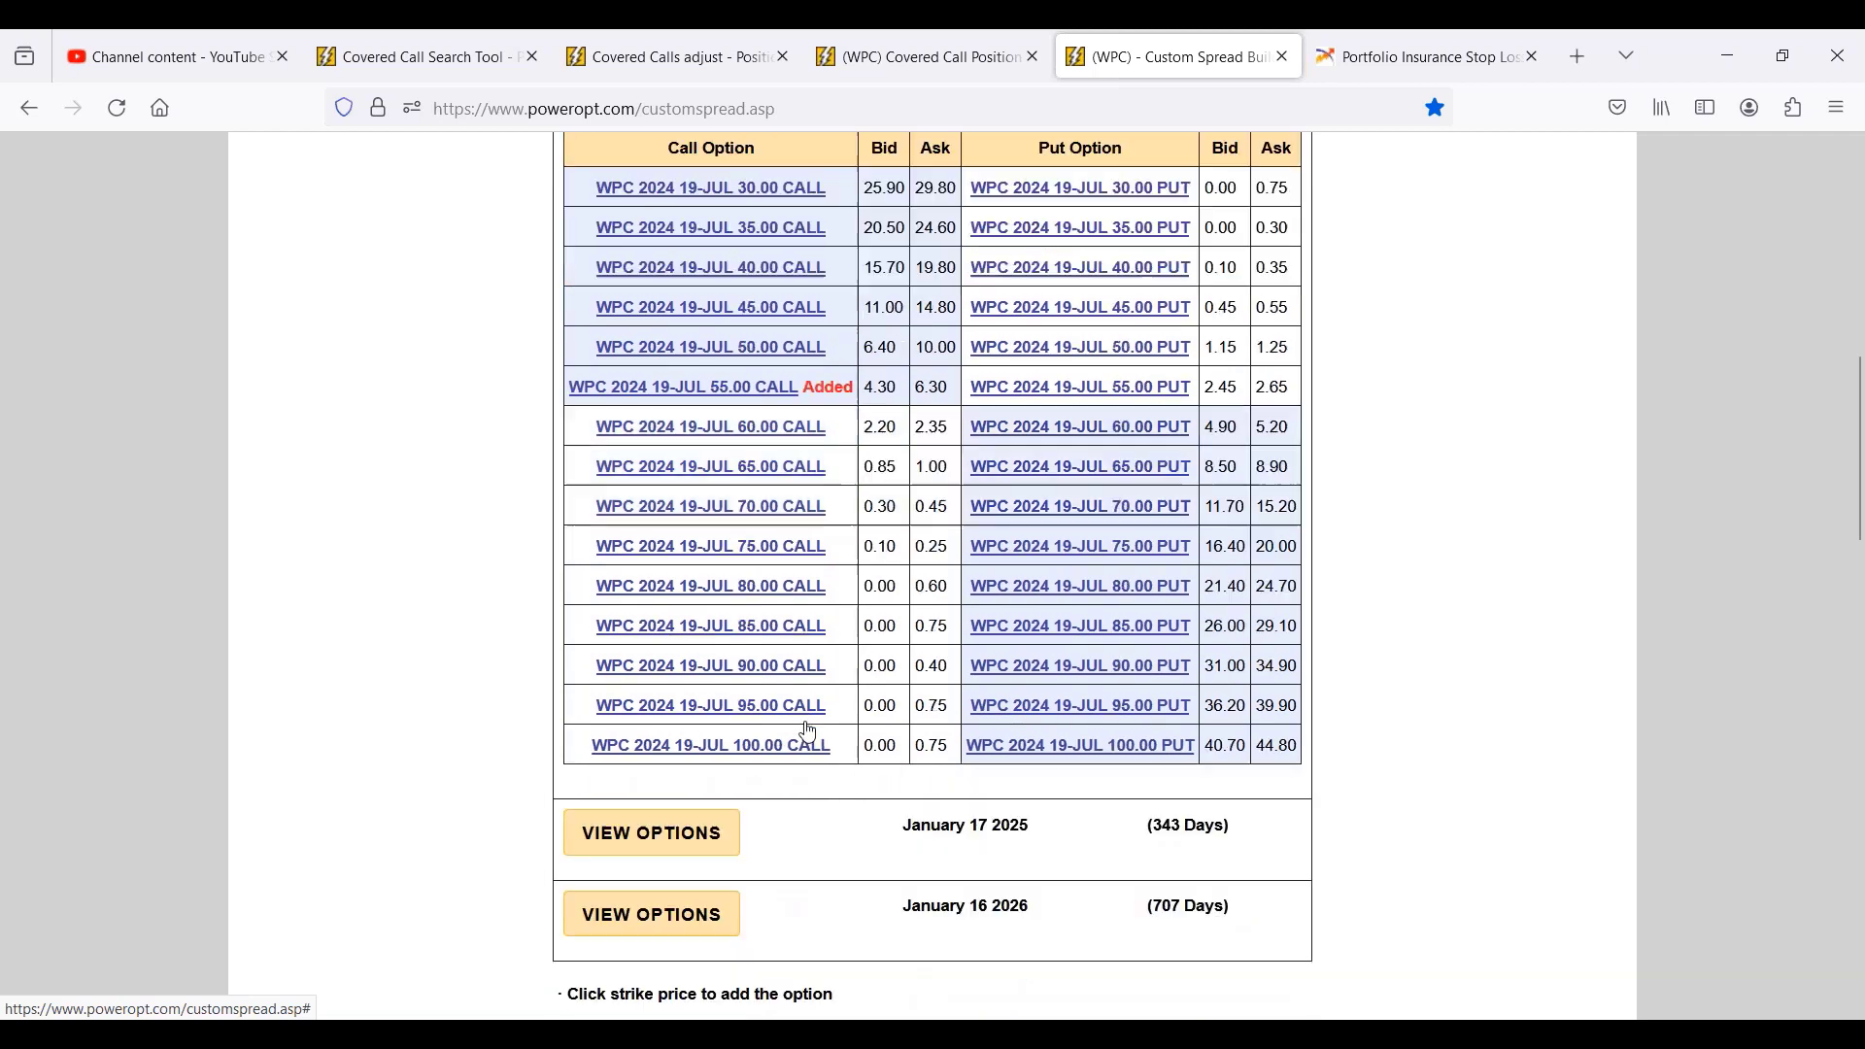
scroll(824, 730, down, 5)
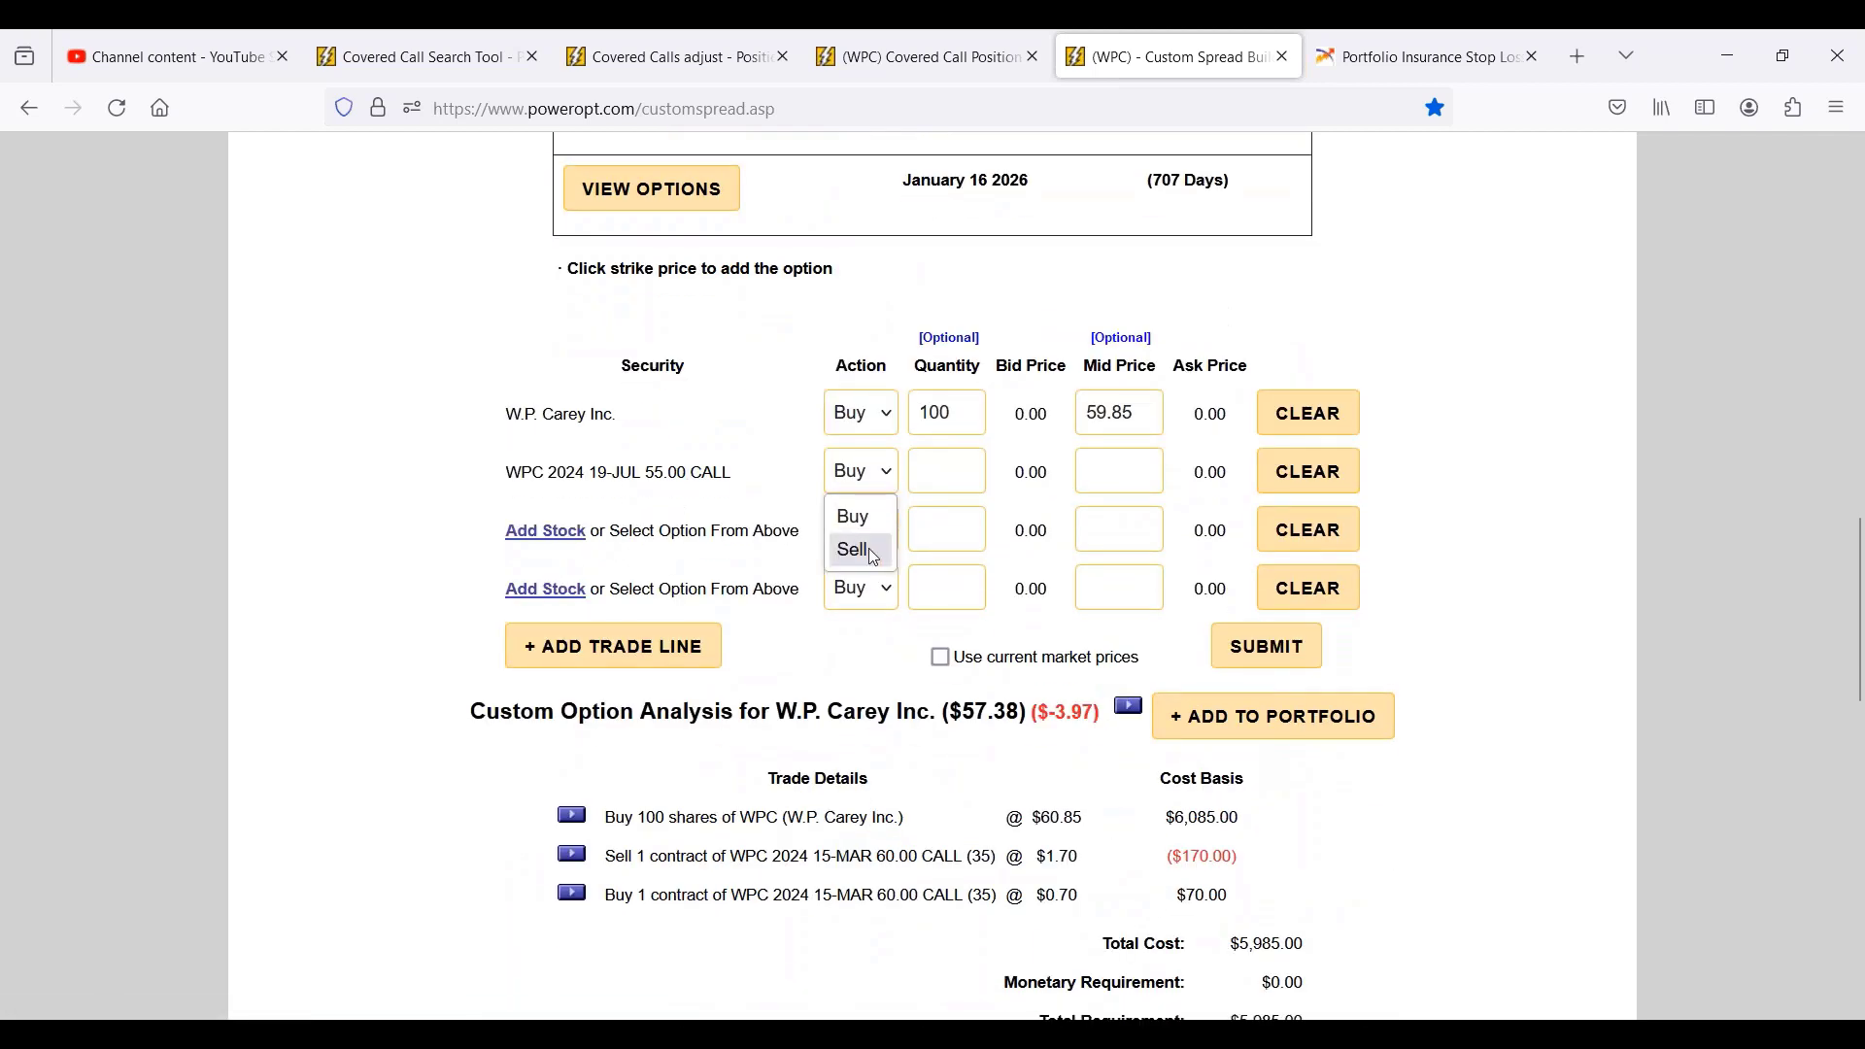
click(861, 551)
click(1283, 655)
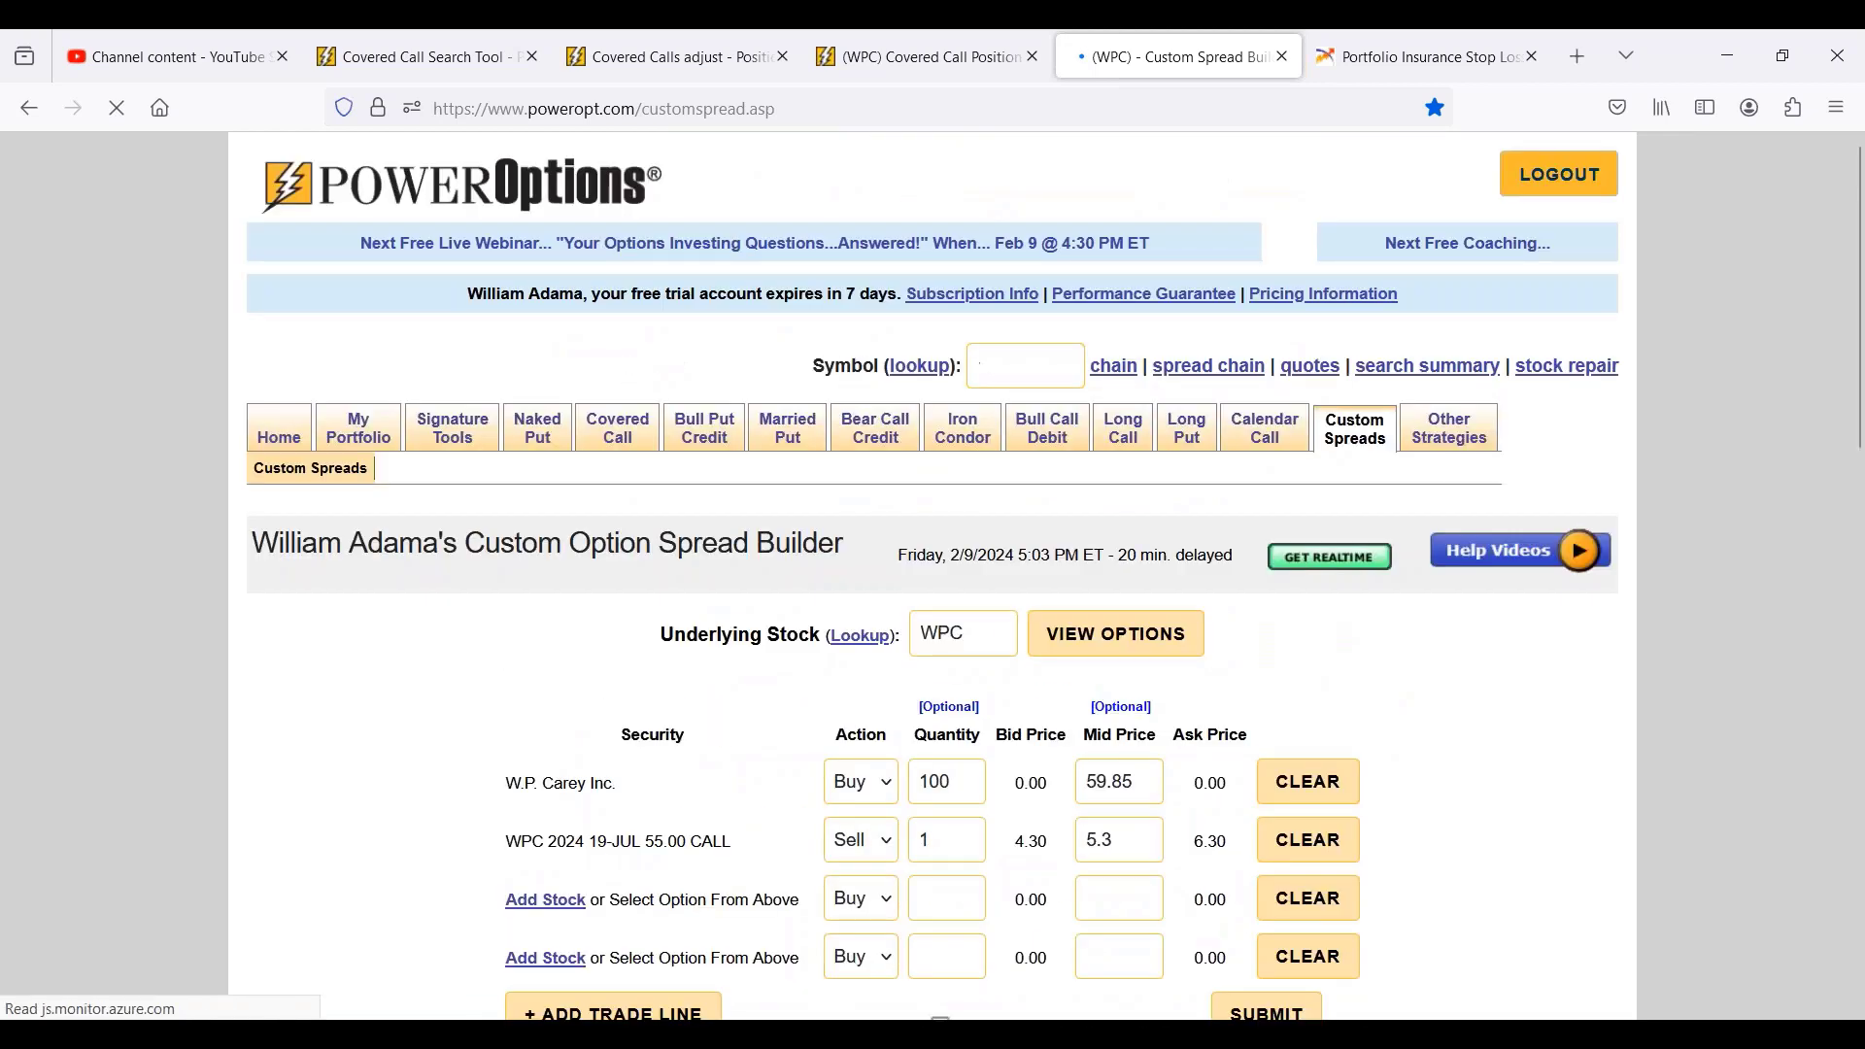
- Examine the trade details of the new July 55.00 covered call, including its days to expiration and percent return
scroll(1157, 783, down, 10)
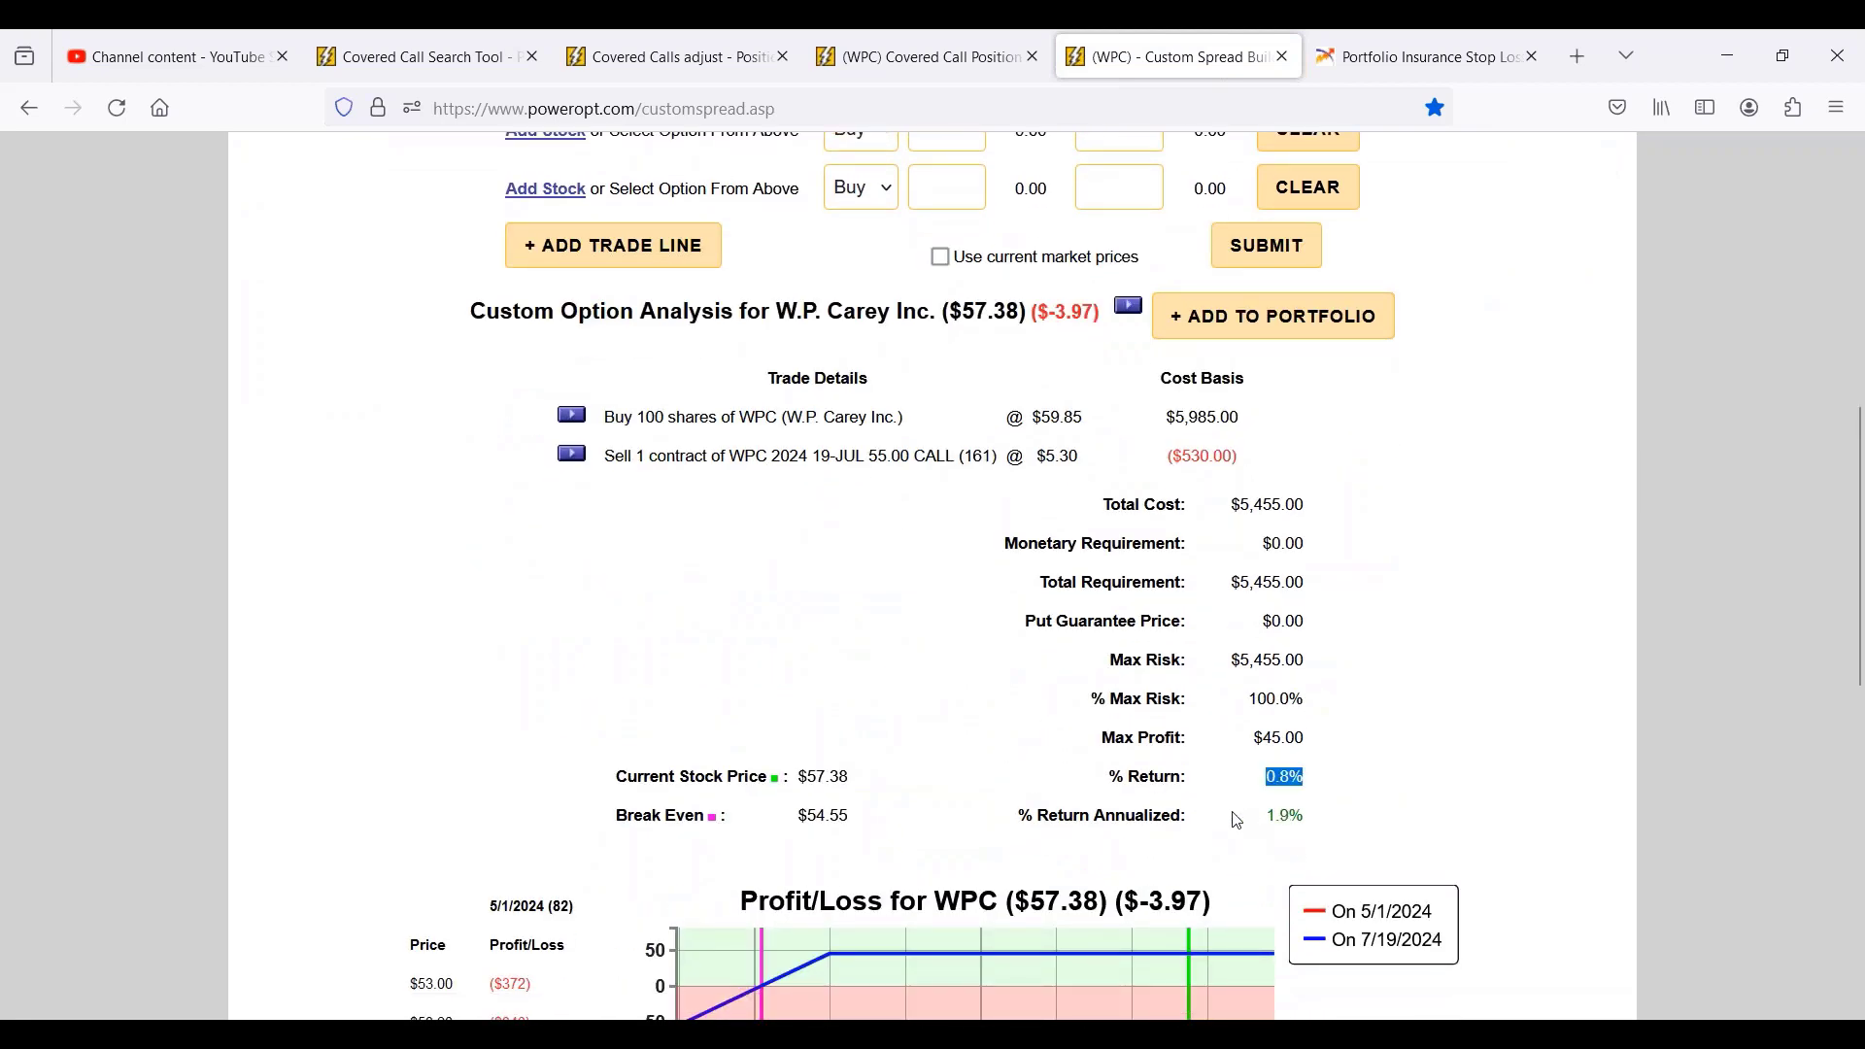
drag(957, 457, 999, 457)
drag(1265, 779, 1336, 781)
scroll(1355, 828, down, 1)
drag(824, 329, 966, 335)
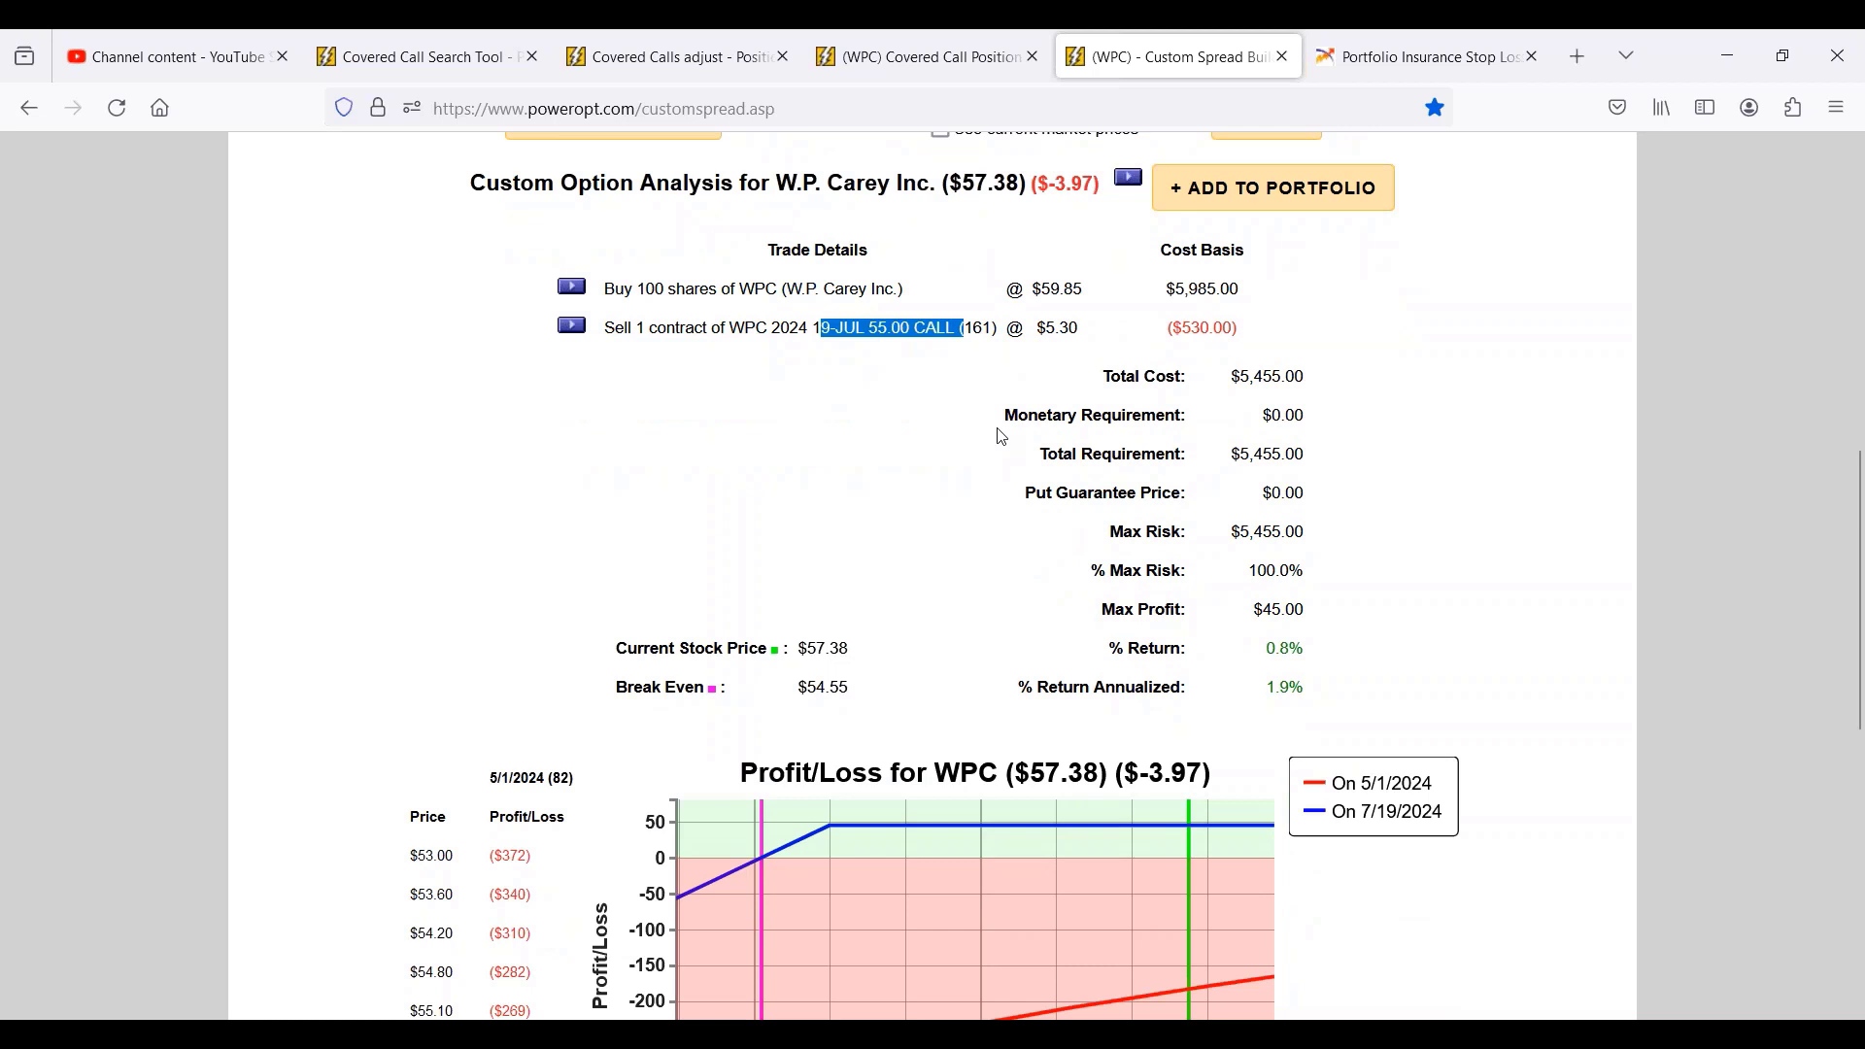
drag(1267, 657, 1346, 658)
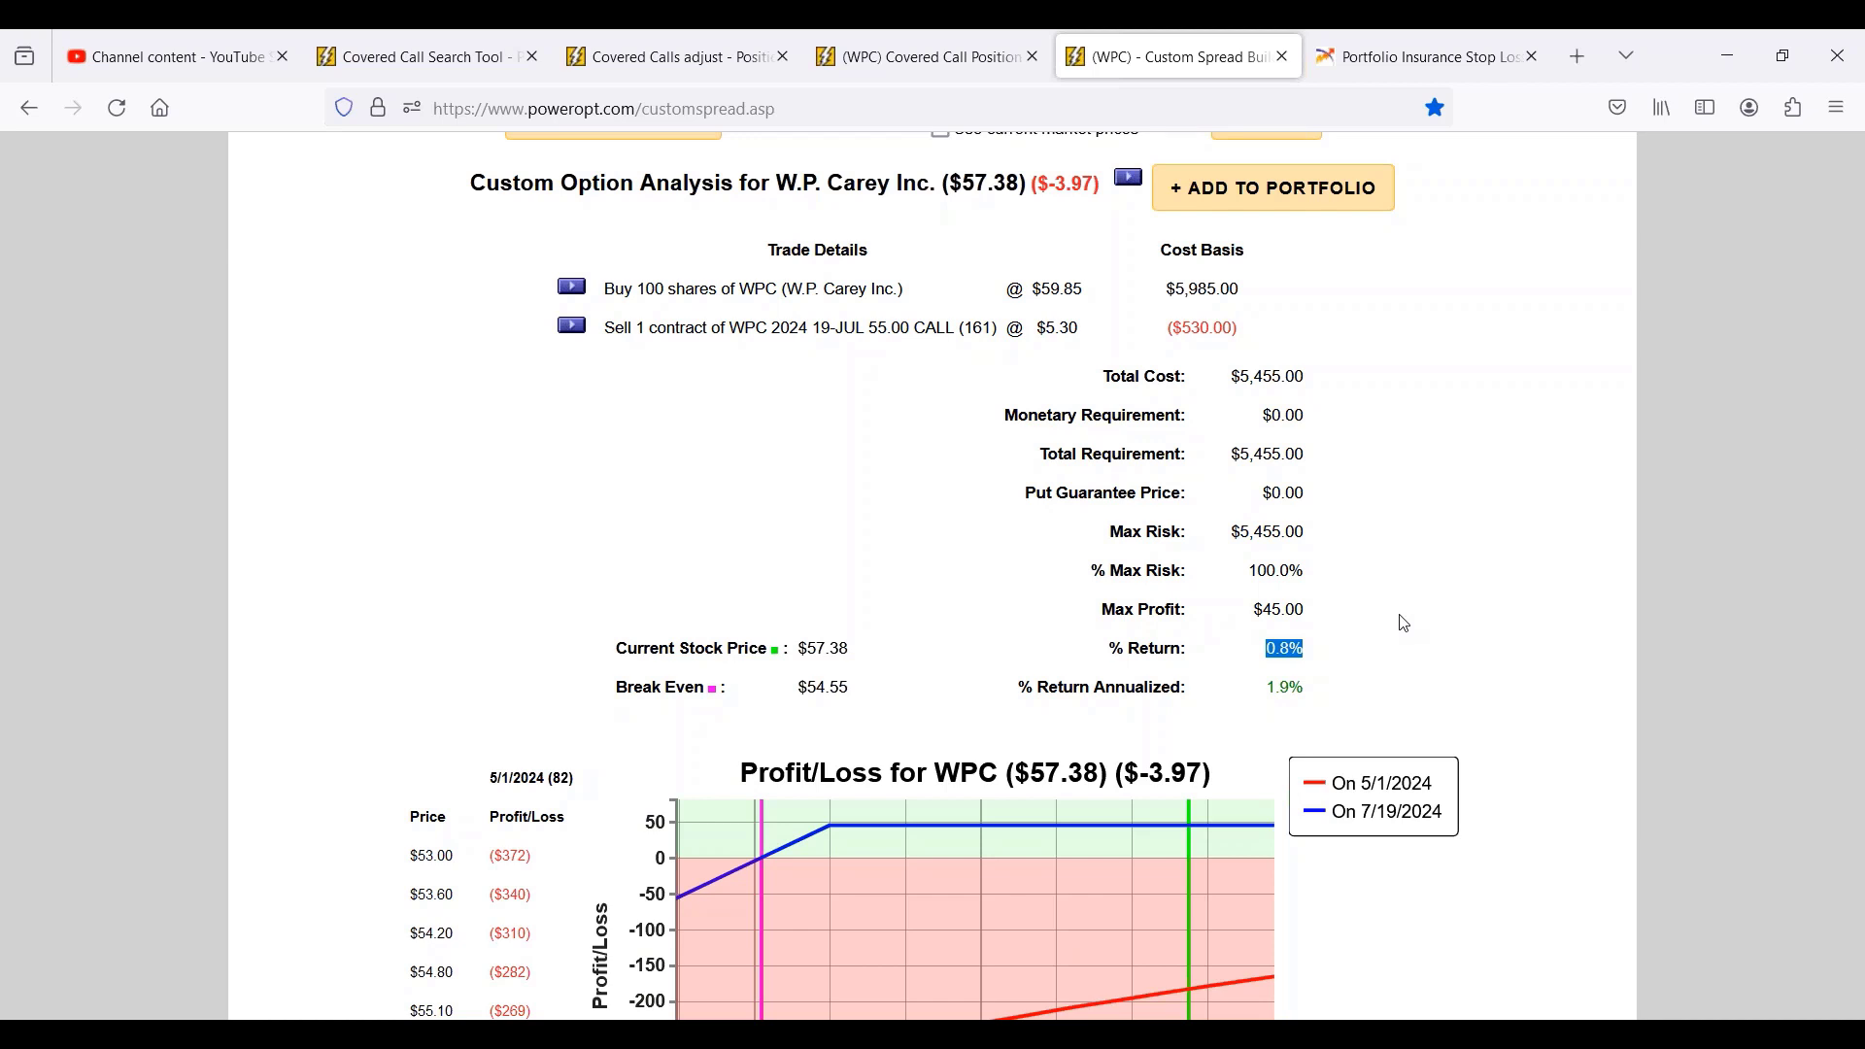
- Check the 55.00 call's mid price and the profit/loss graph, extending the graph's stock price range down to 53.0
scroll(889, 642, up, 4)
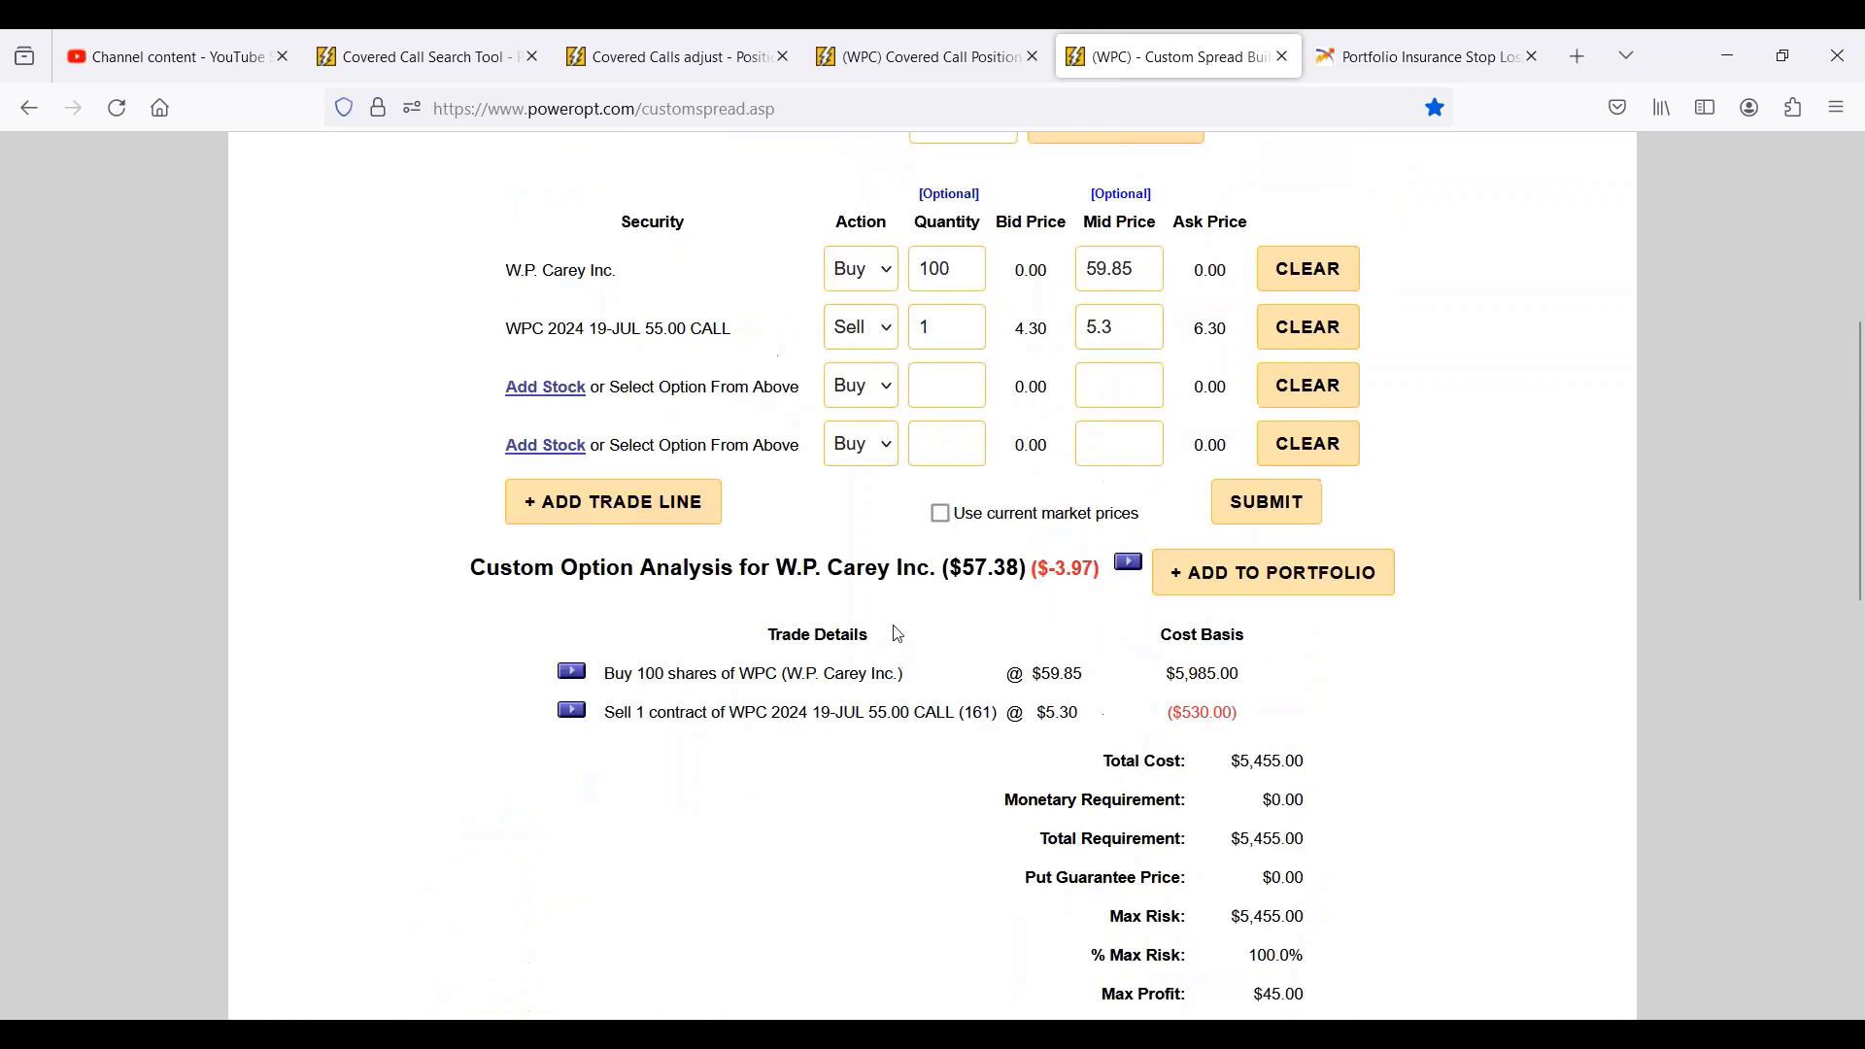
drag(1127, 329, 1058, 340)
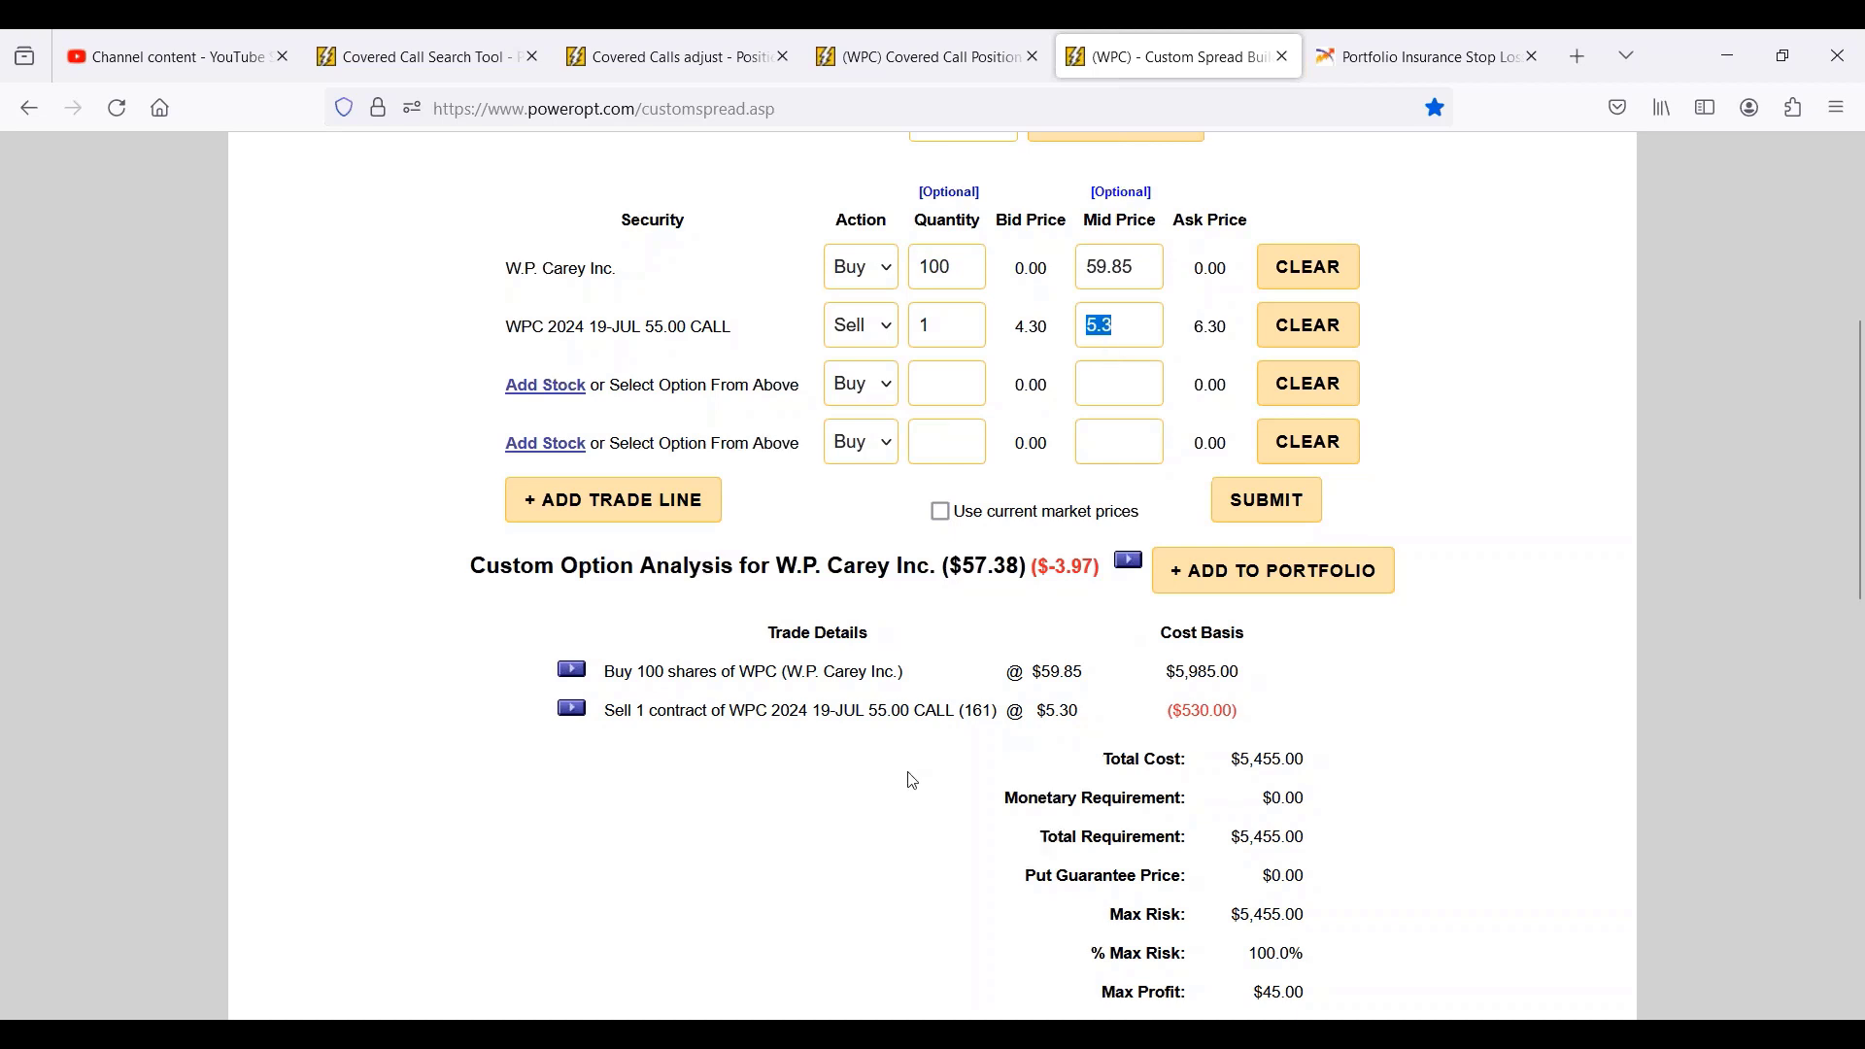
scroll(907, 774, down, 5)
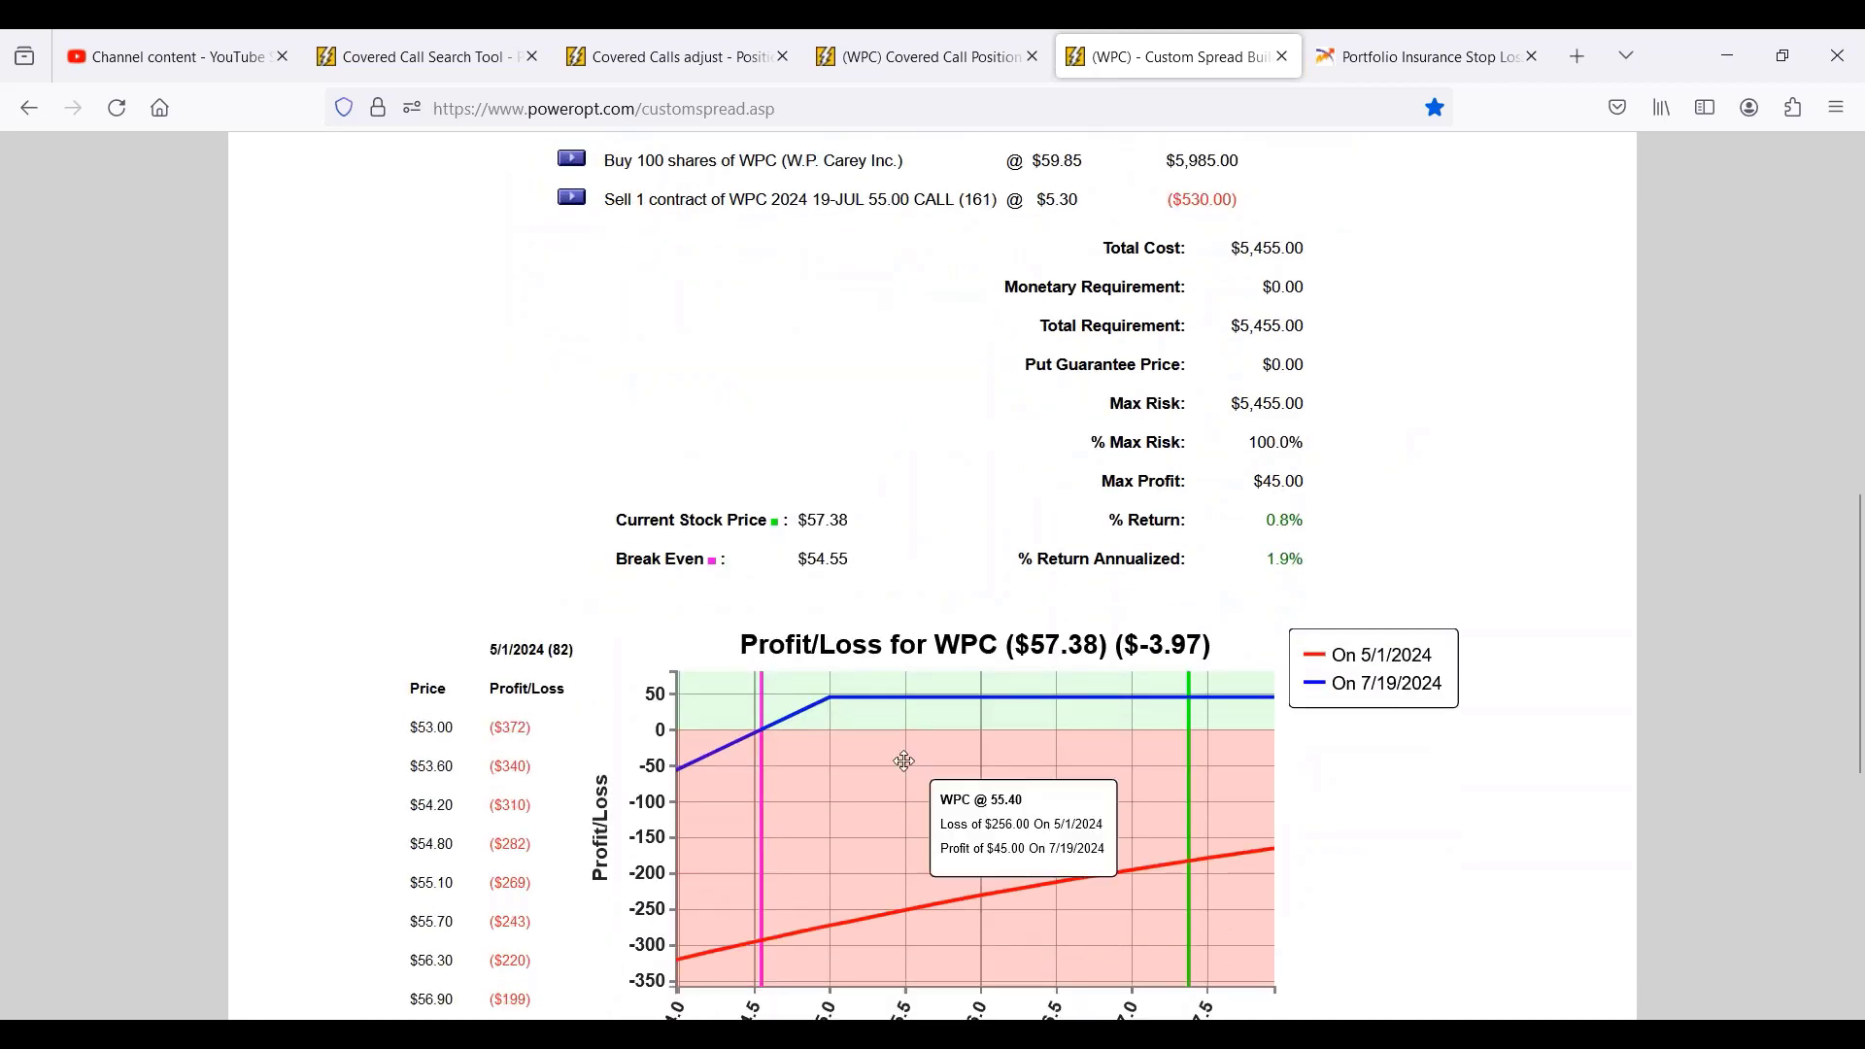
scroll(1156, 855, down, 3)
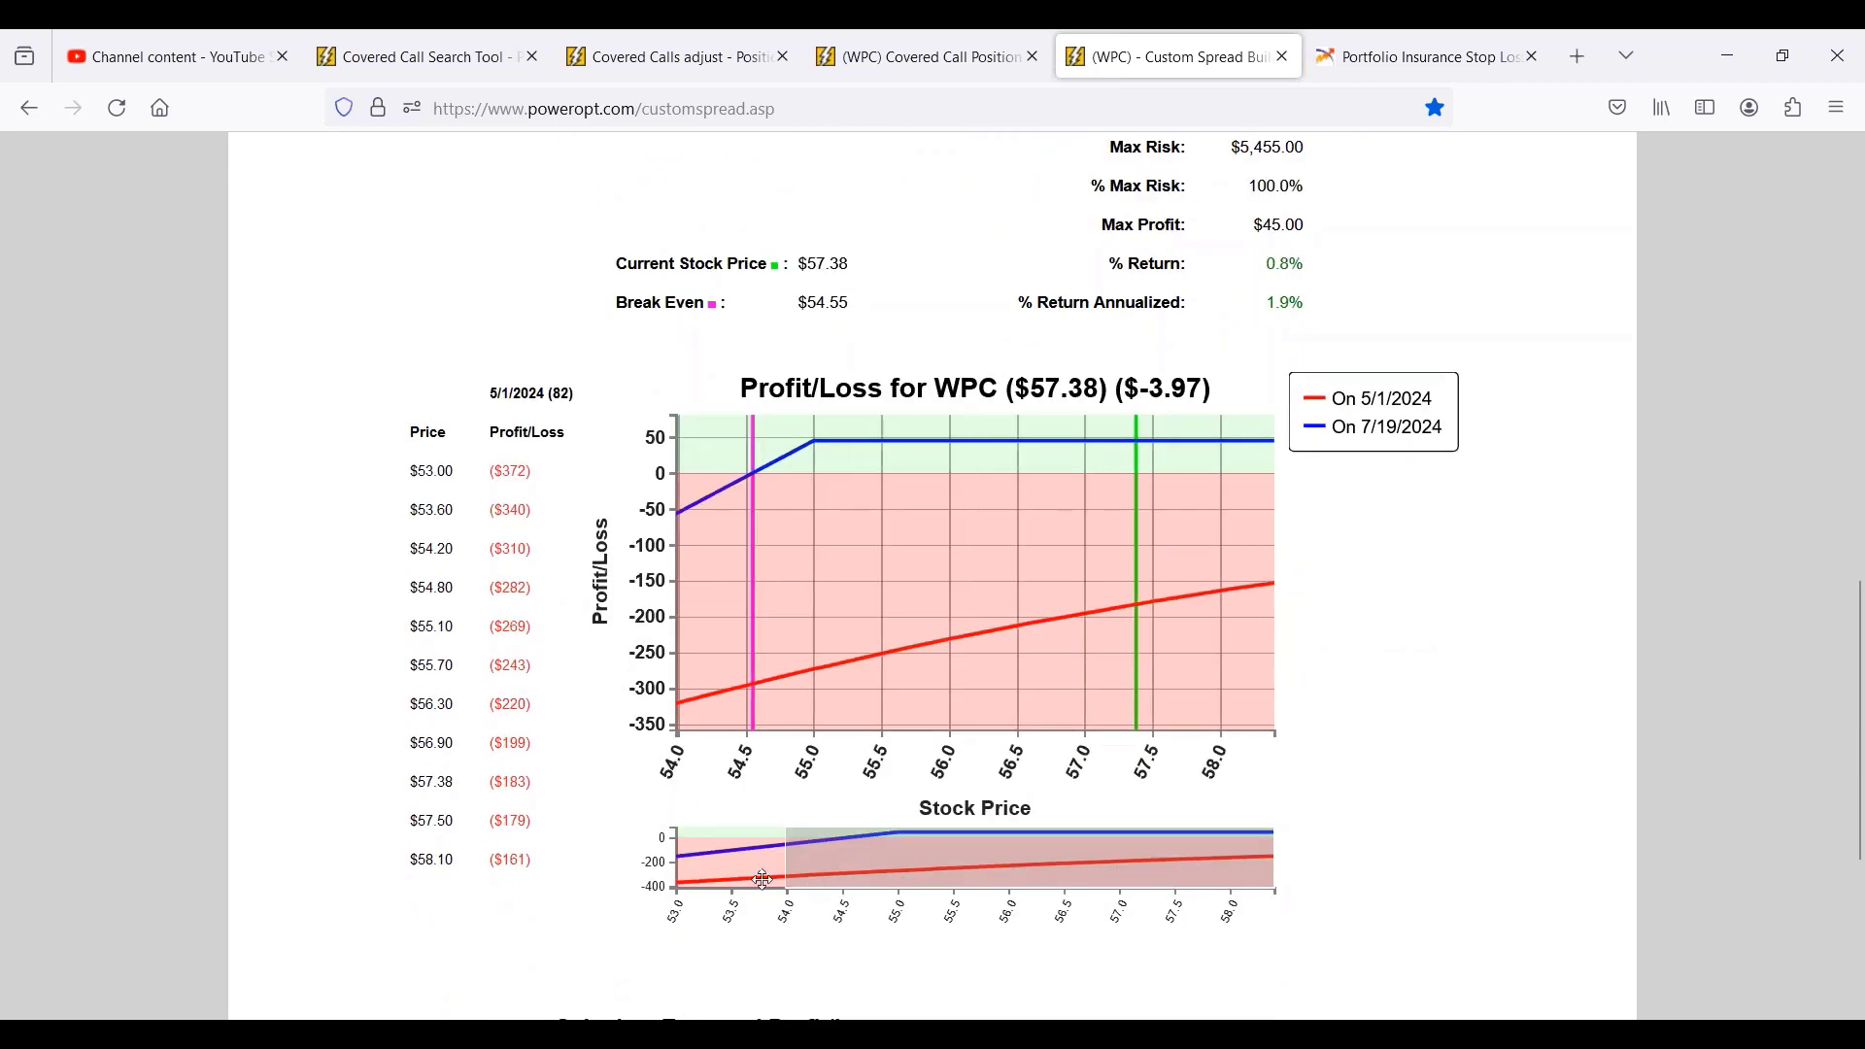
drag(787, 871, 424, 911)
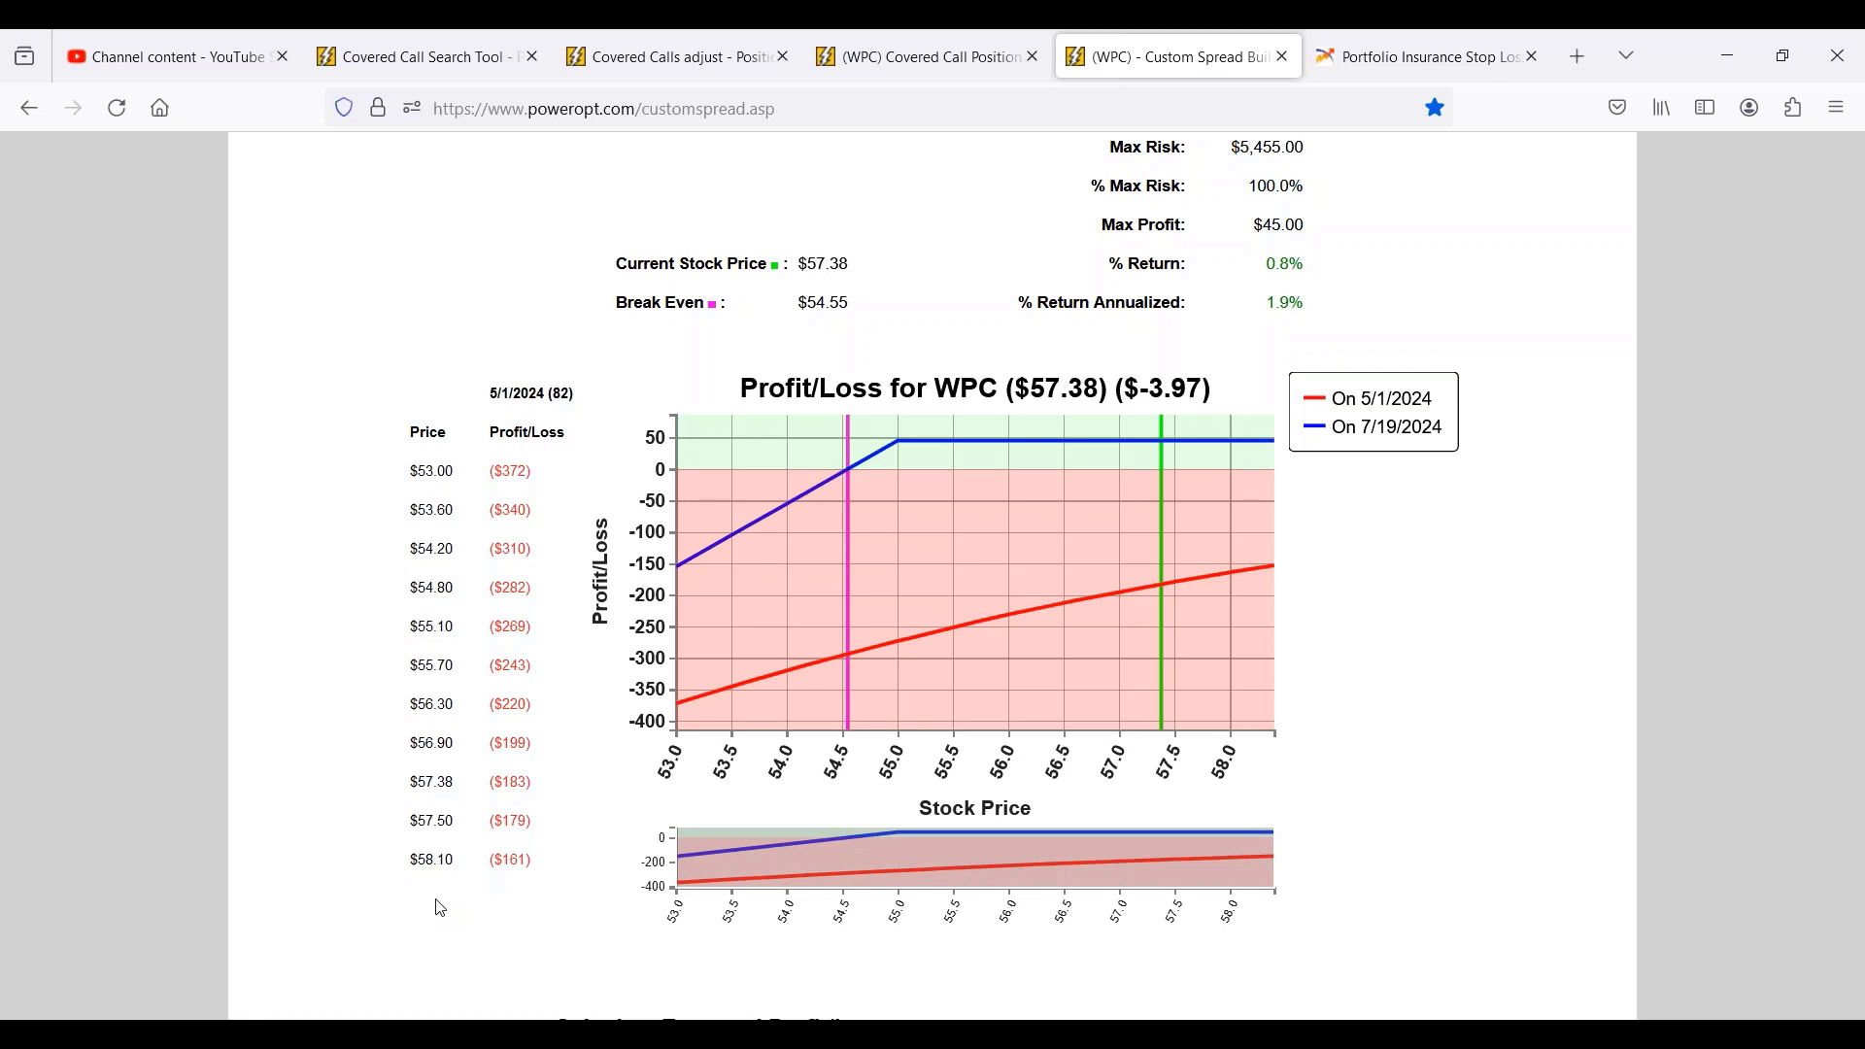
- Run the Stock Repair strategy tool for WPC with a cost per share of 59.85 and 100 shares
scroll(440, 908, up, 15)
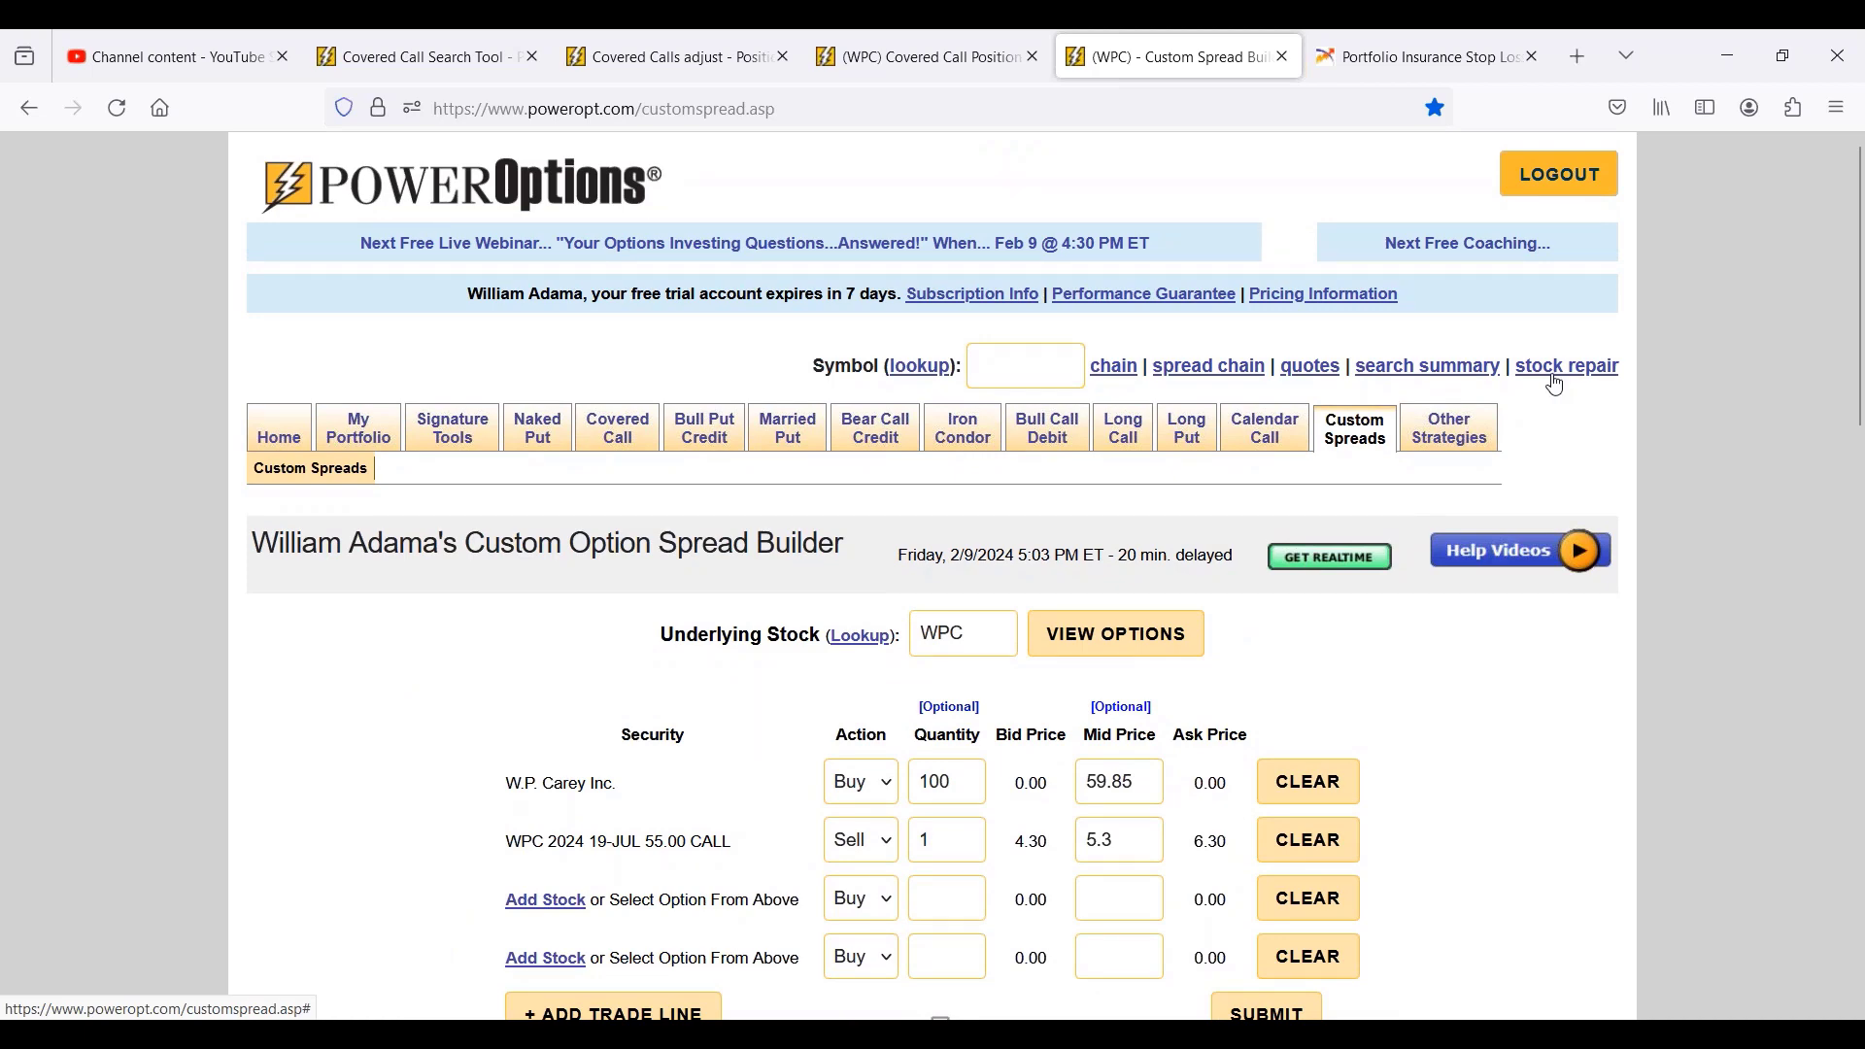
click(1557, 385)
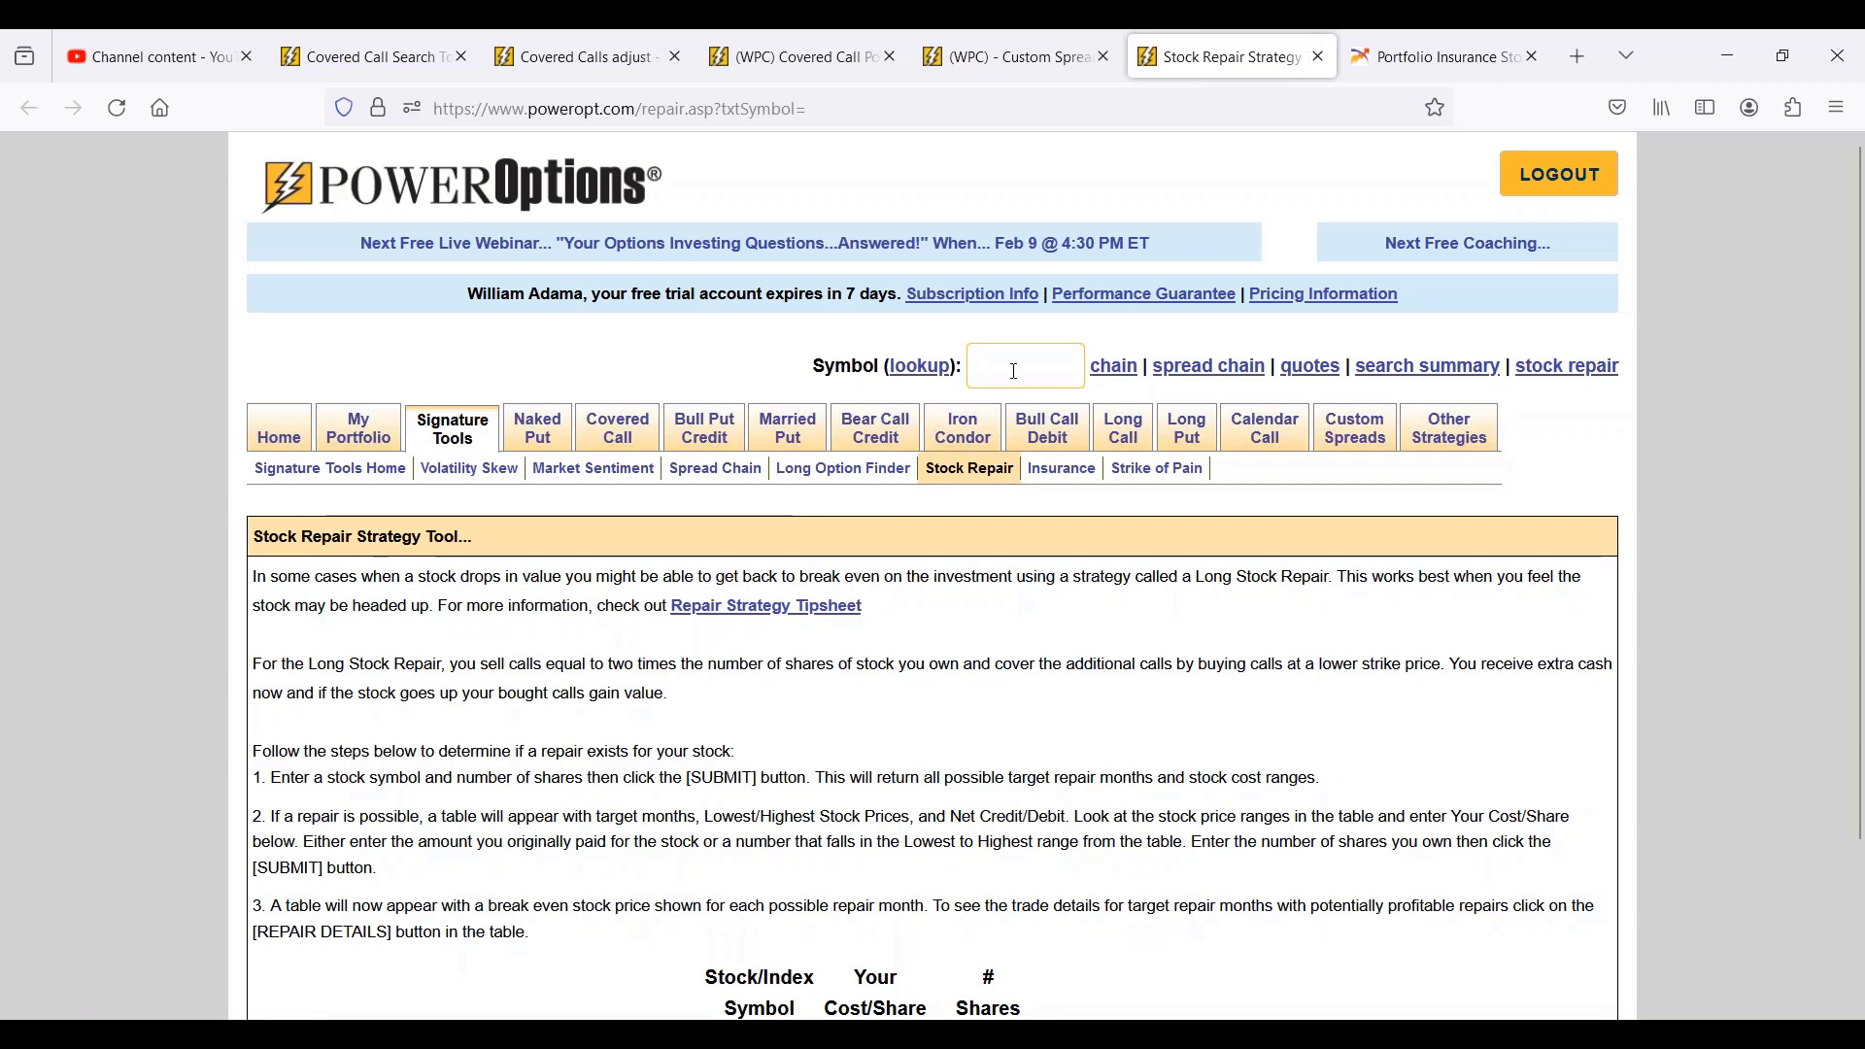
click(1015, 371)
text(W)
scroll(1015, 371, down, 2)
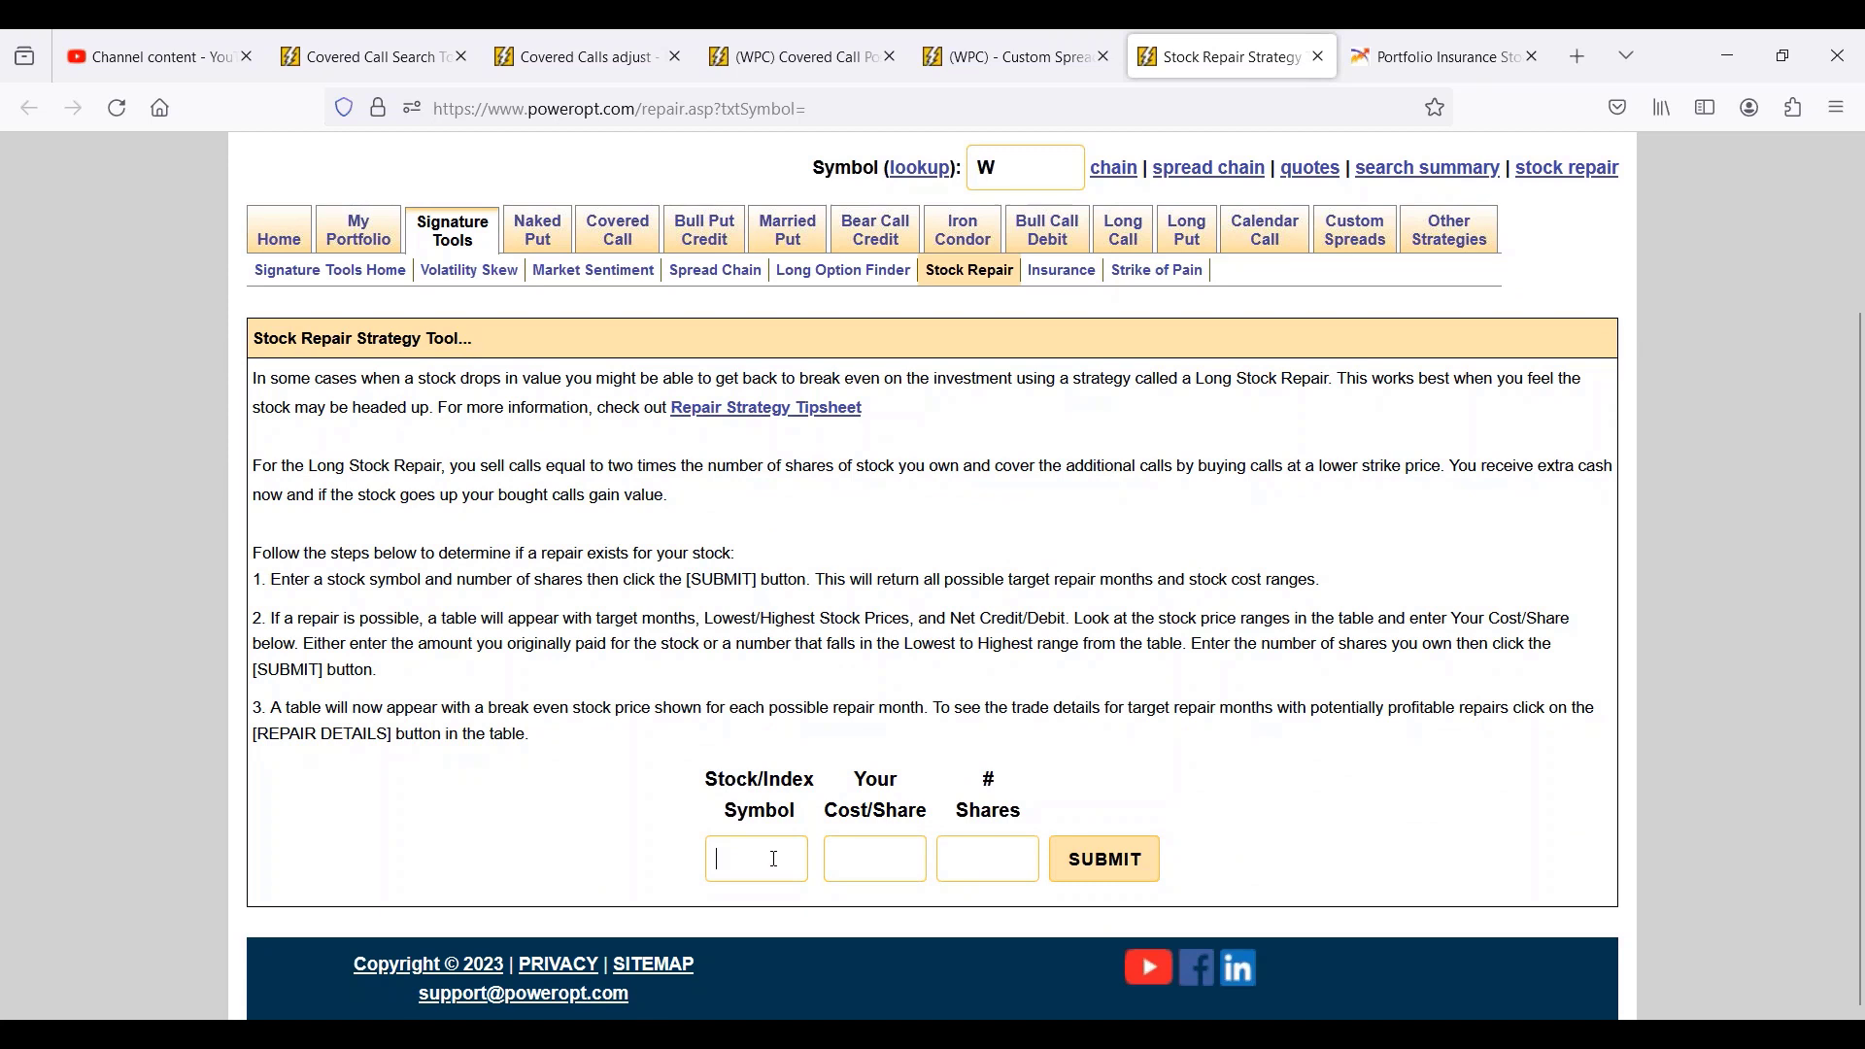
text(WPC)
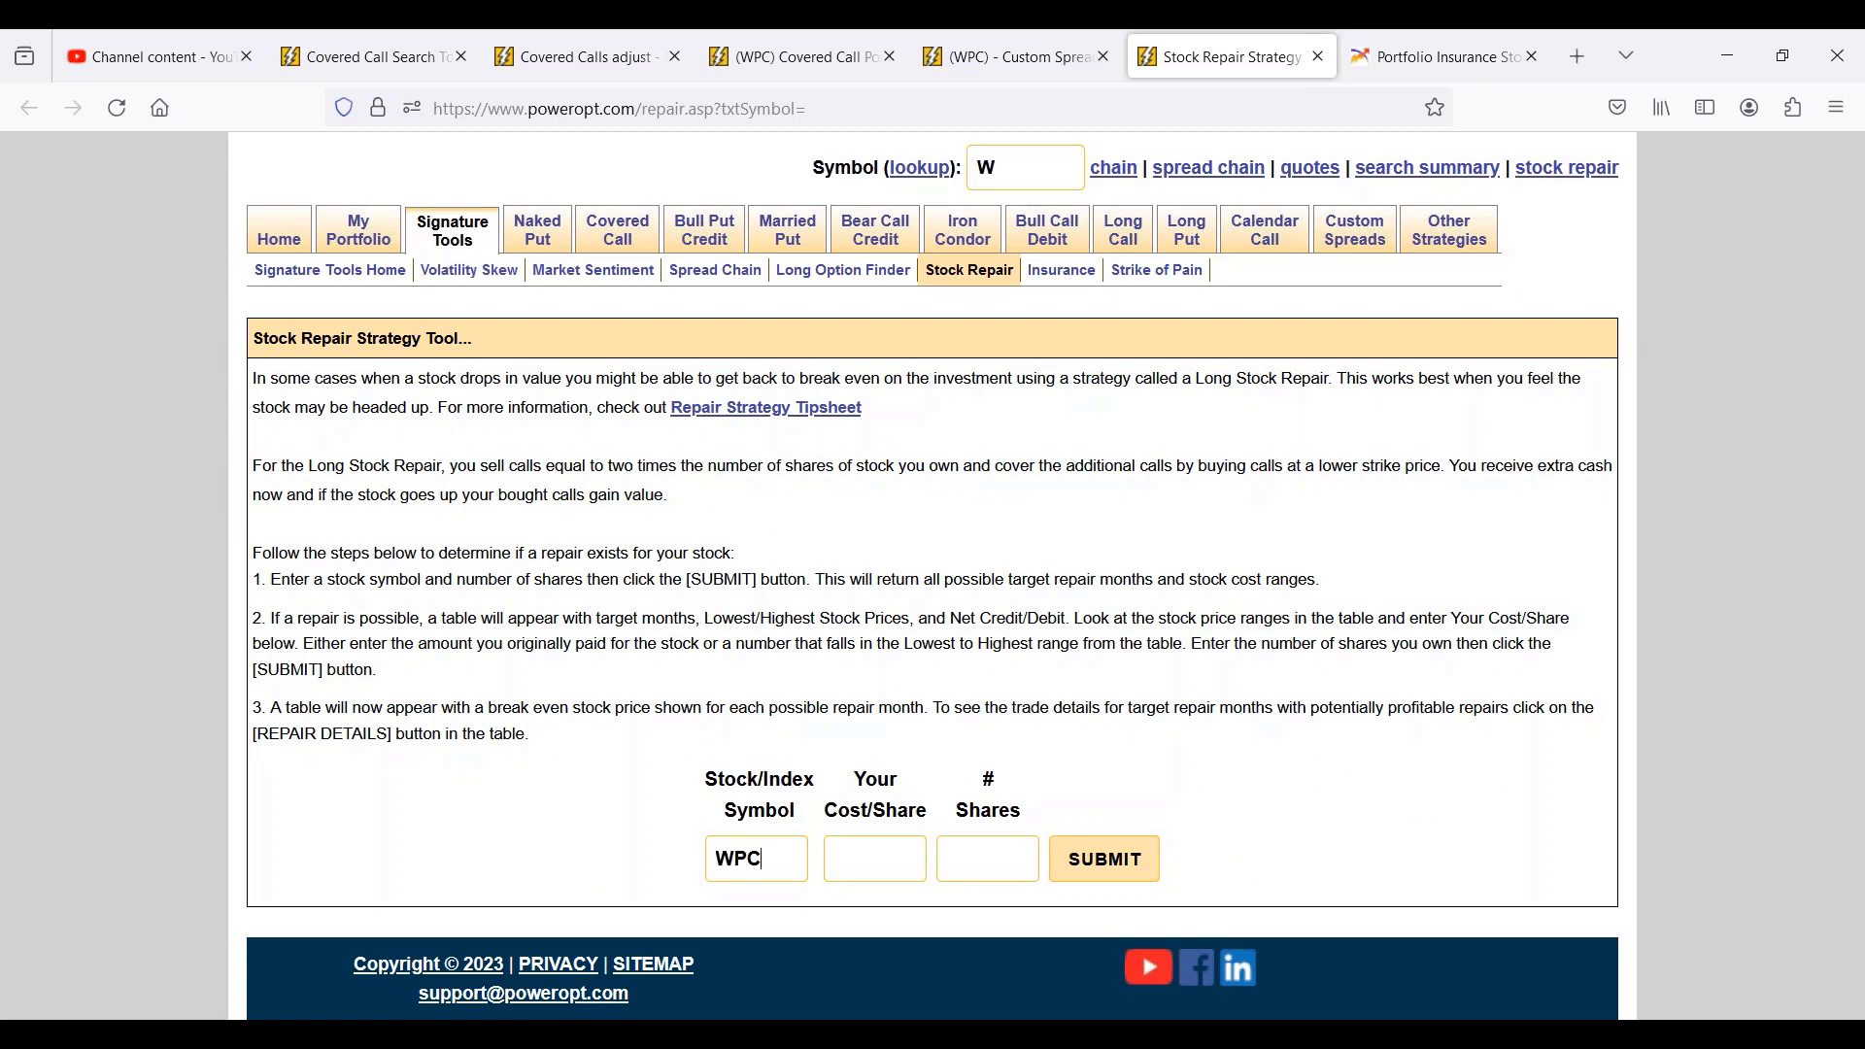
click(862, 847)
text(59.85)
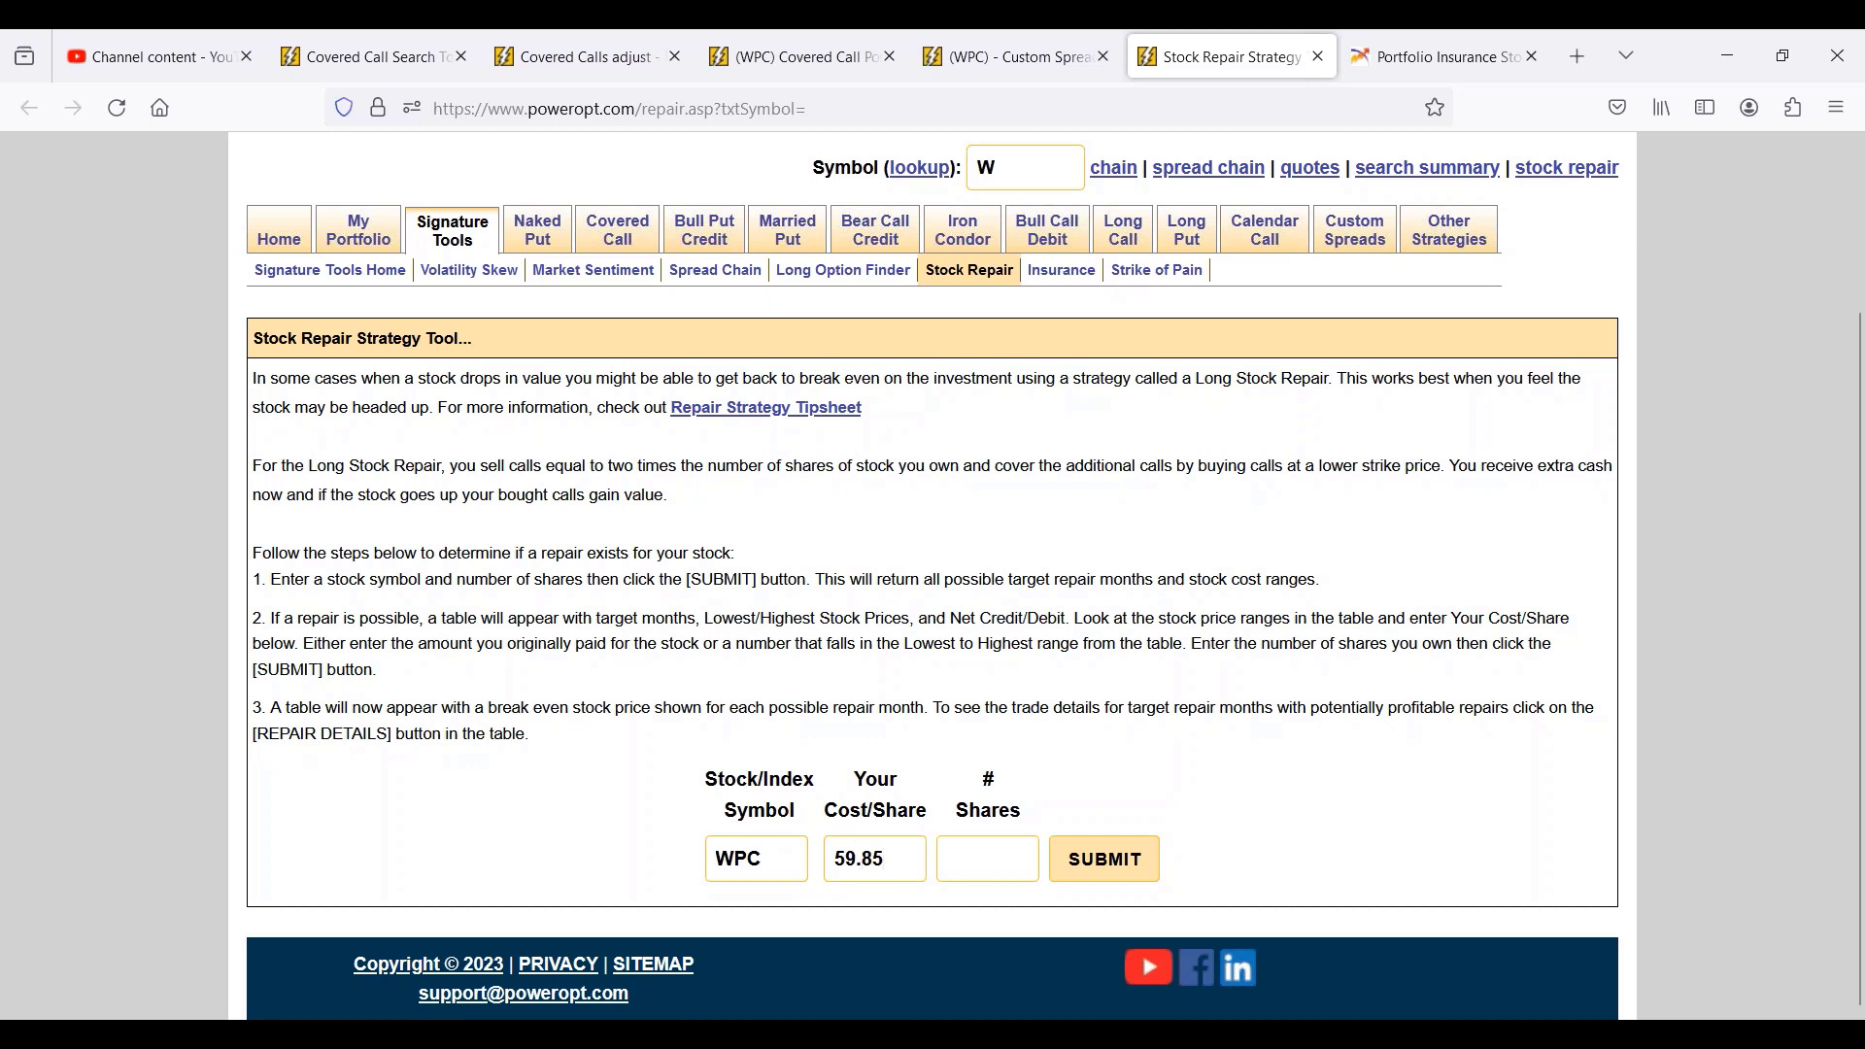
click(989, 866)
text(100)
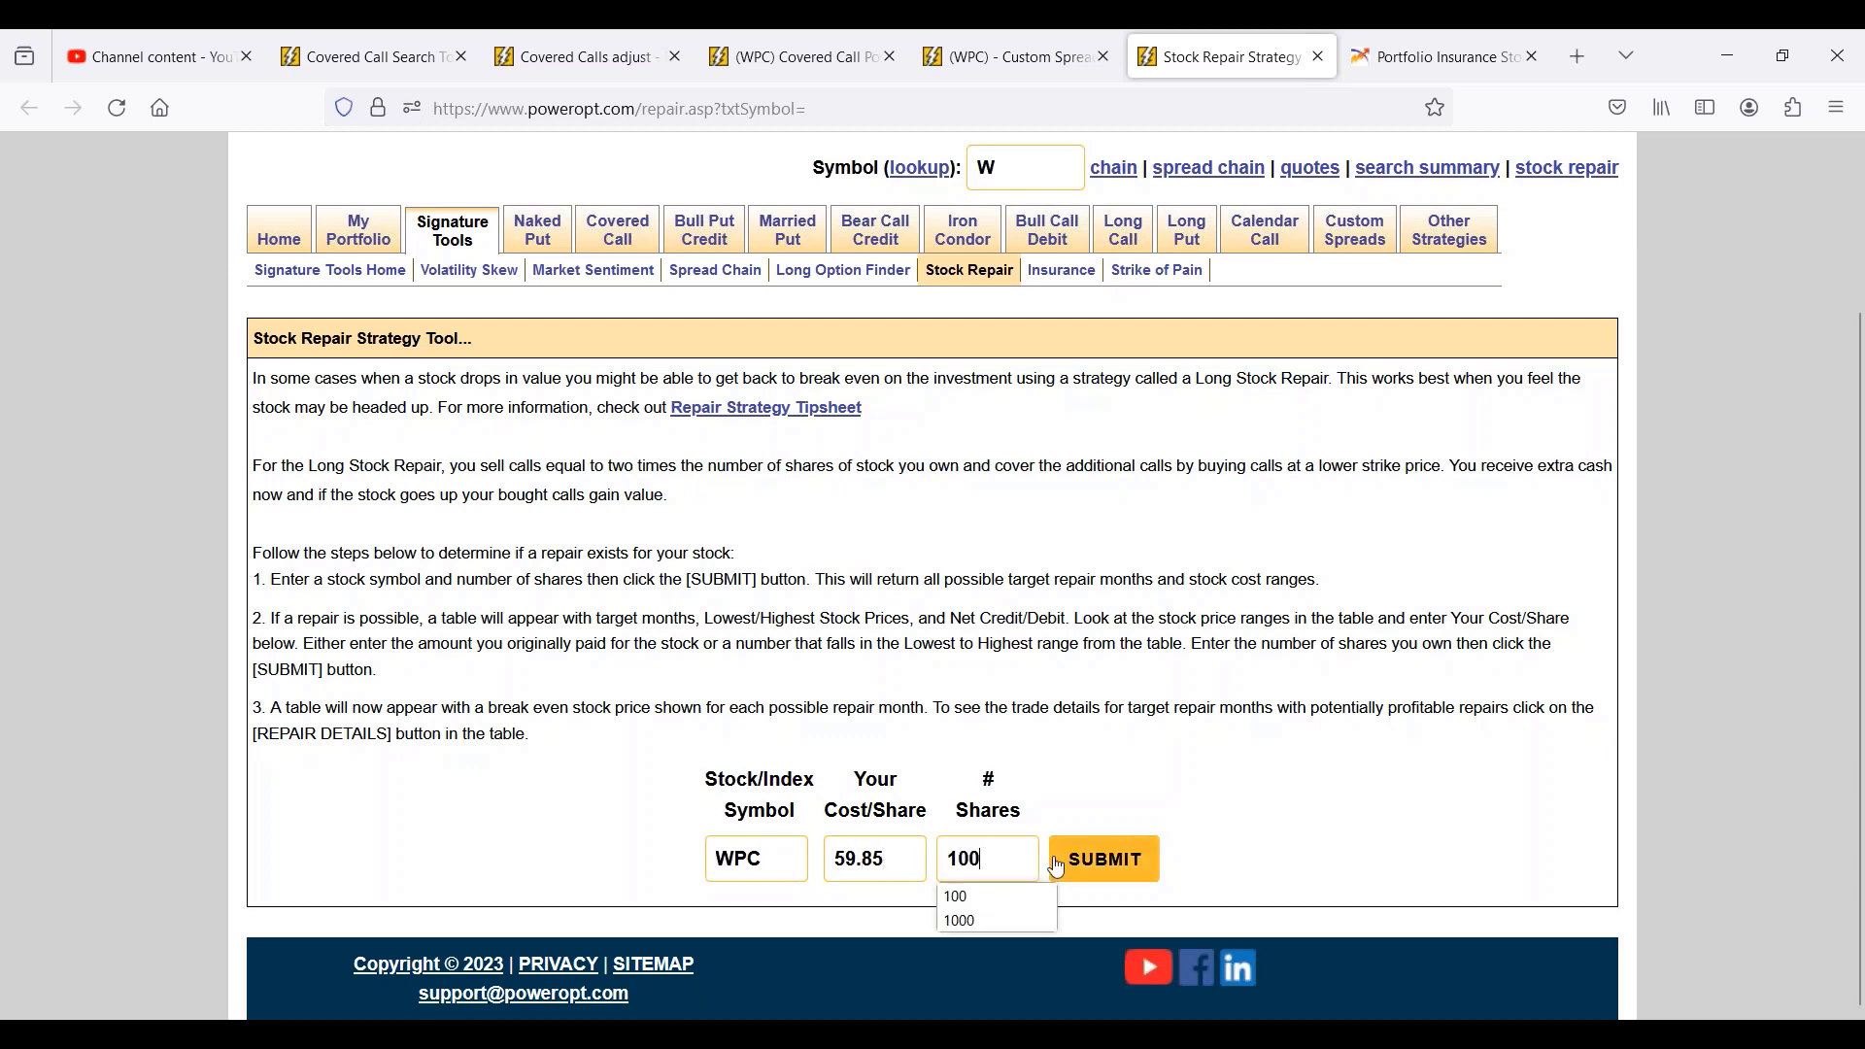
click(1086, 874)
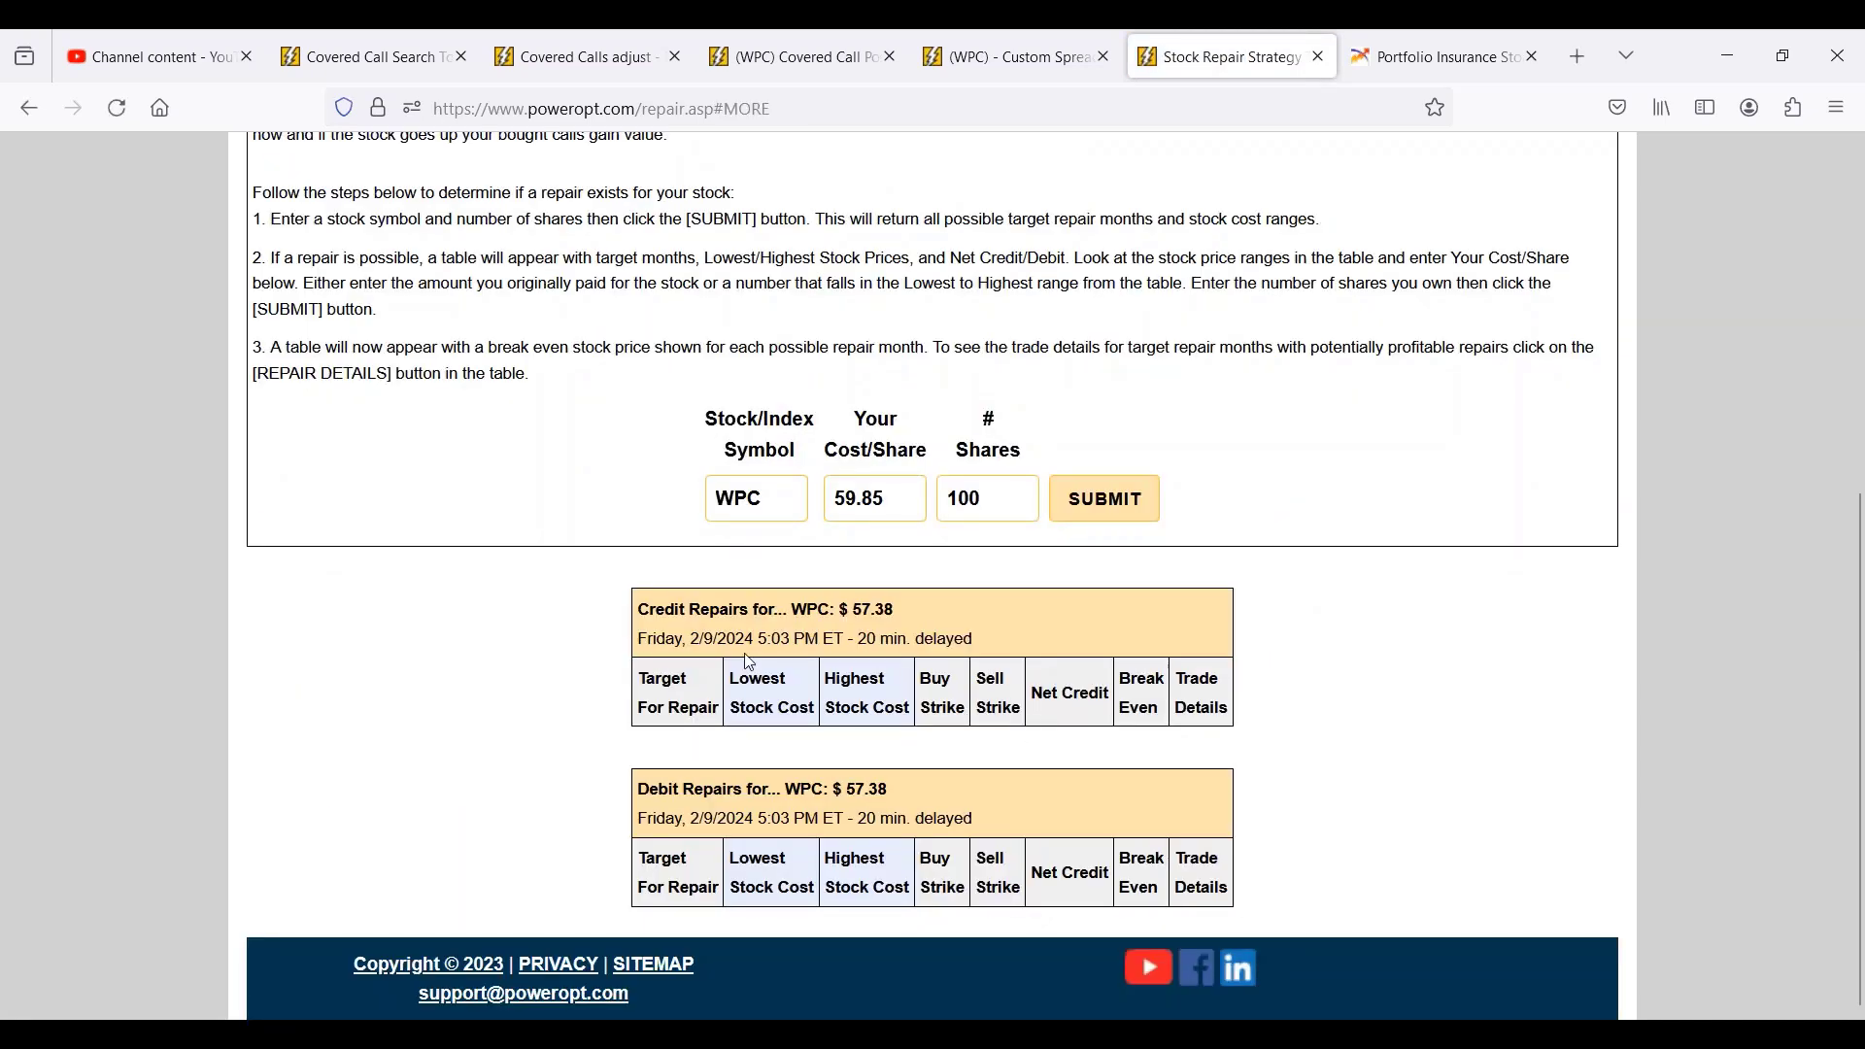
- Compare the current WPC stock price in the repair results with the entered cost per share
drag(807, 609, 894, 610)
click(1268, 626)
double_click(842, 500)
- Handwrite the repair trade beside the results in green as "Sell 2 @ 60" with an arrow and "B 1 @ 57.50"
key(ctrl+2)
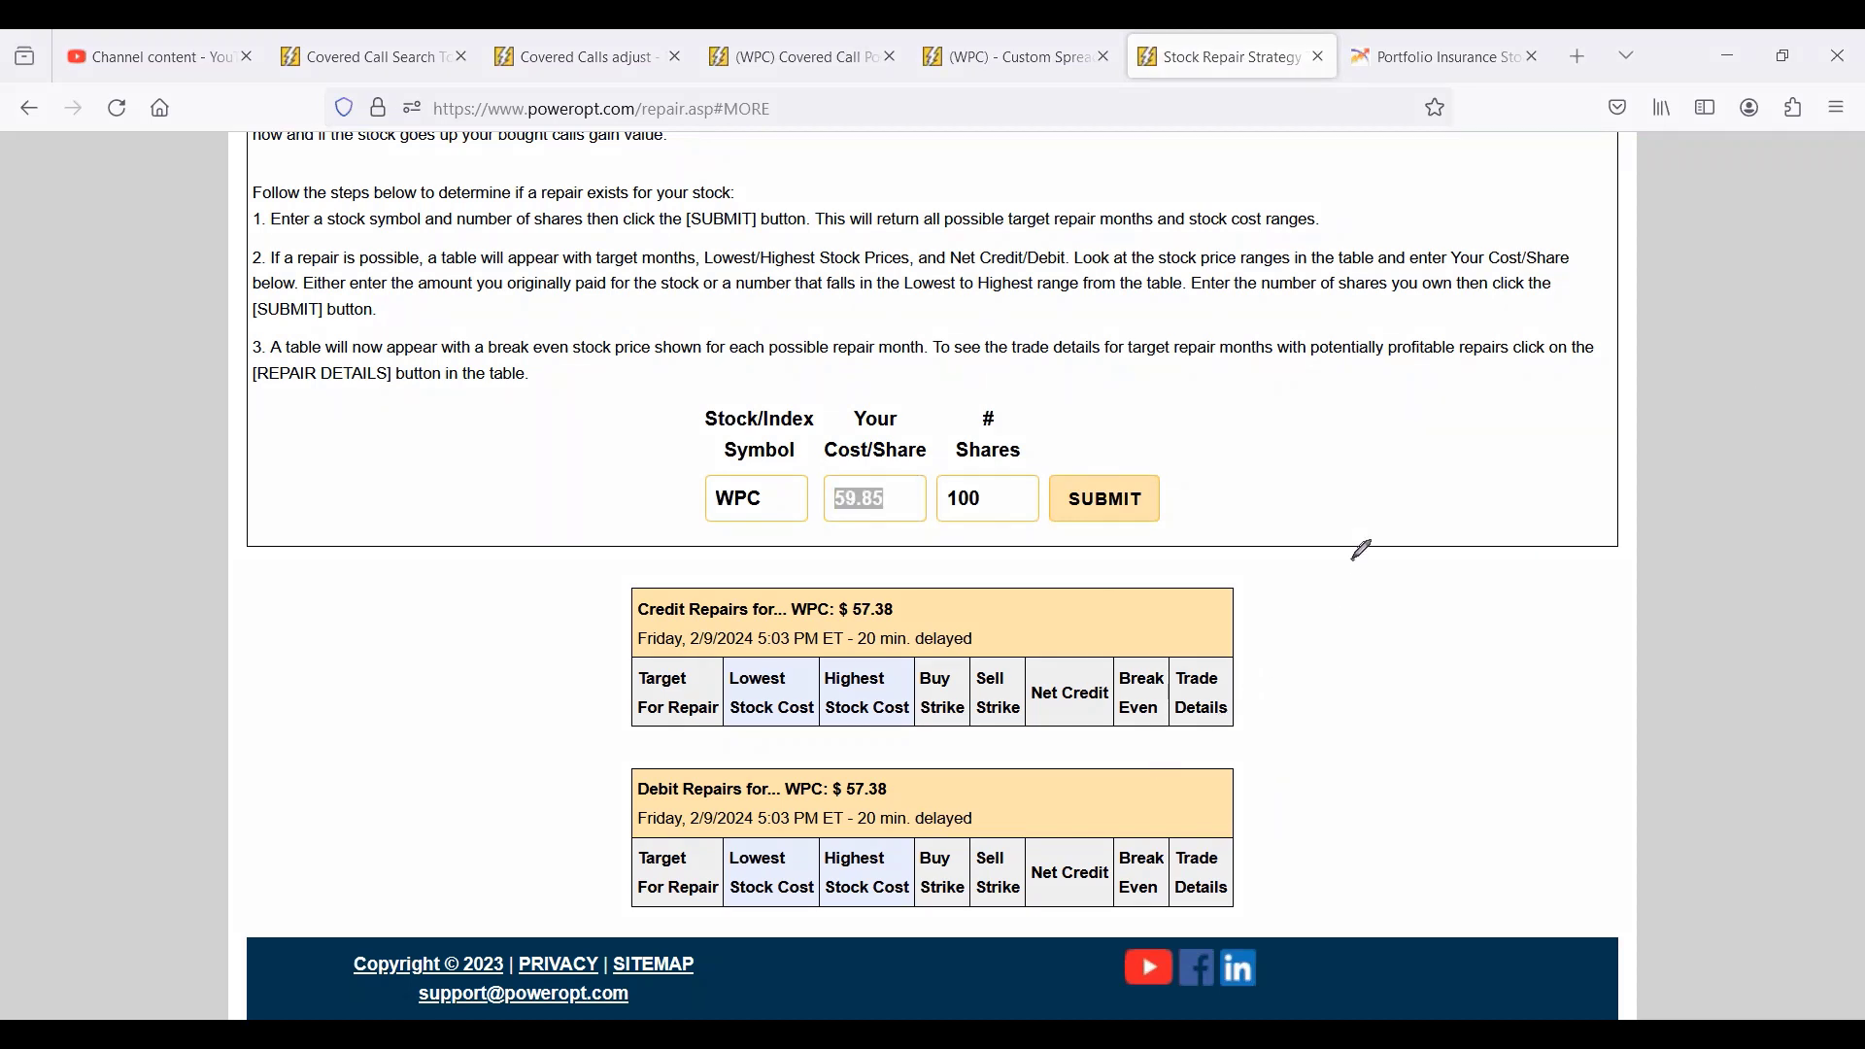
mouse_move(1353, 561)
mouse_down()
mouse_move(1307, 614)
mouse_move(1411, 620)
mouse_move(1492, 595)
mouse_move(1490, 610)
mouse_move(1533, 612)
mouse_move(1575, 601)
mouse_move(1560, 573)
mouse_up()
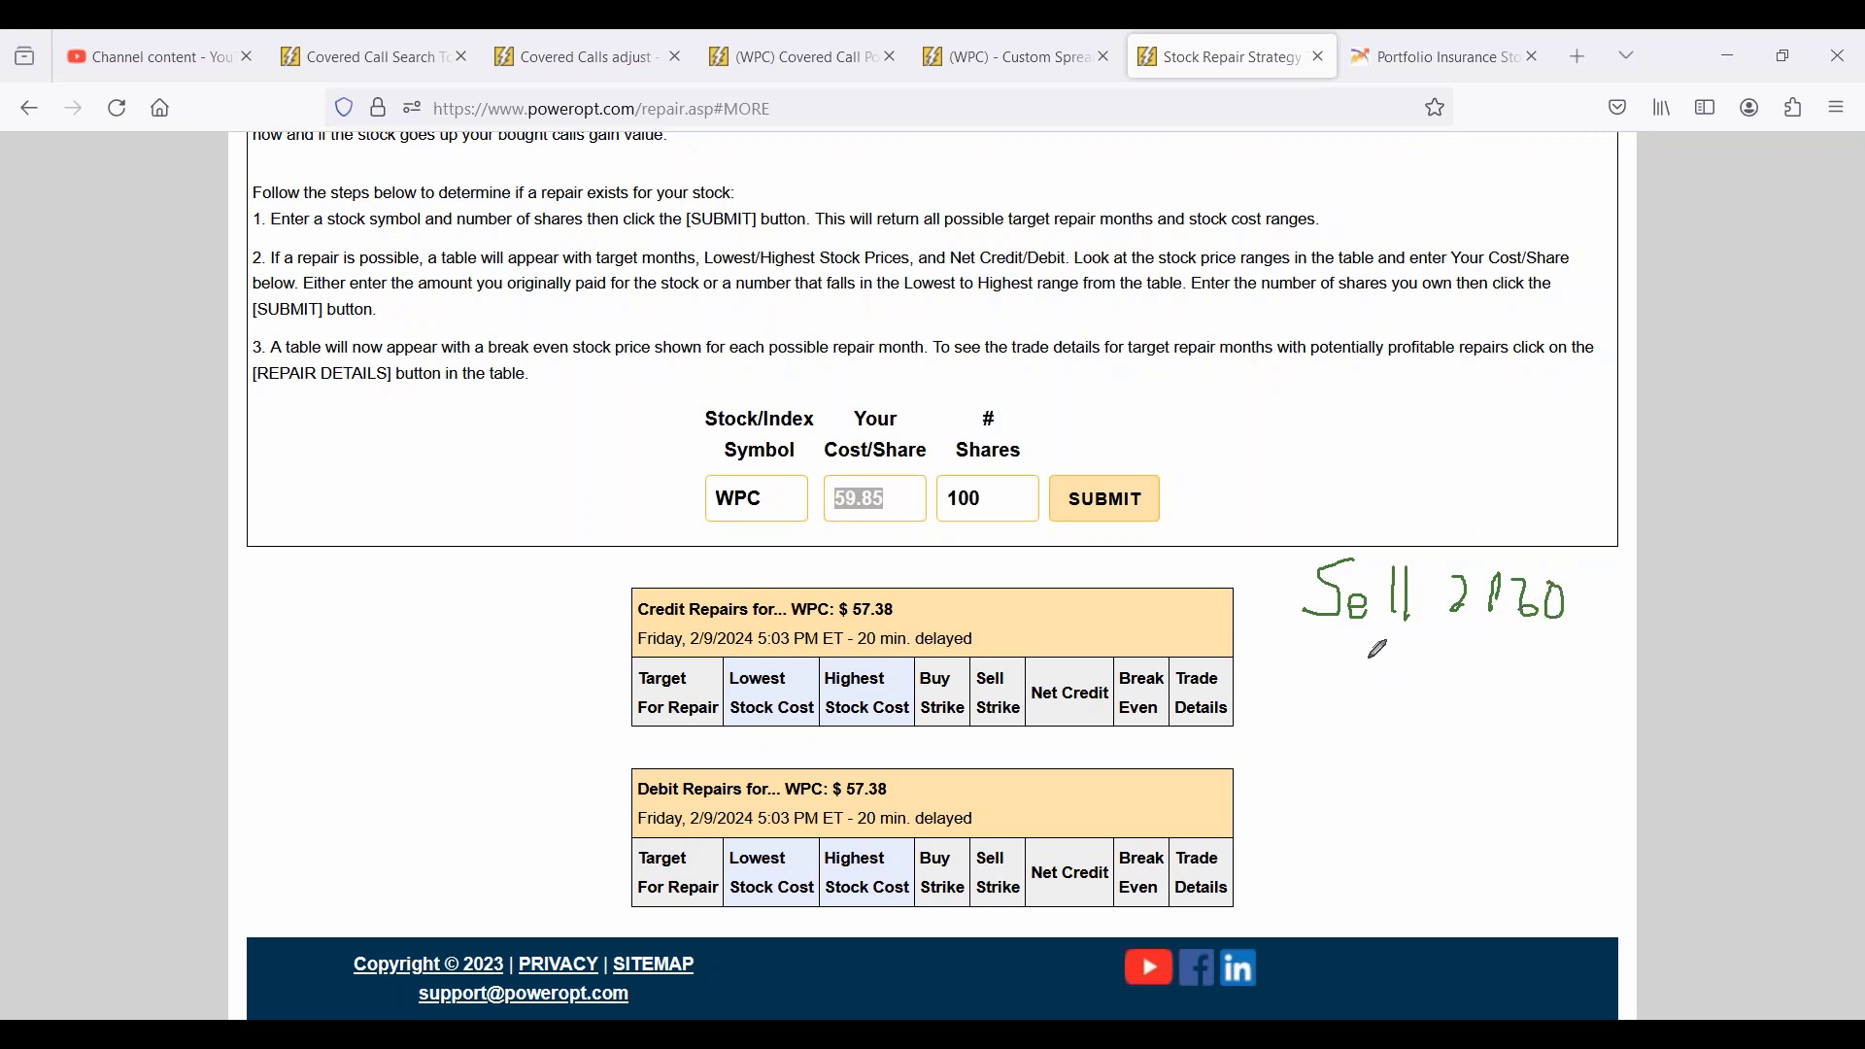
mouse_move(1365, 649)
mouse_down()
mouse_move(1364, 708)
mouse_move(1419, 692)
mouse_move(1368, 708)
mouse_move(1479, 697)
mouse_move(1481, 717)
mouse_up()
mouse_move(1535, 658)
mouse_down()
mouse_move(1516, 717)
mouse_move(1559, 660)
mouse_move(1552, 698)
mouse_up()
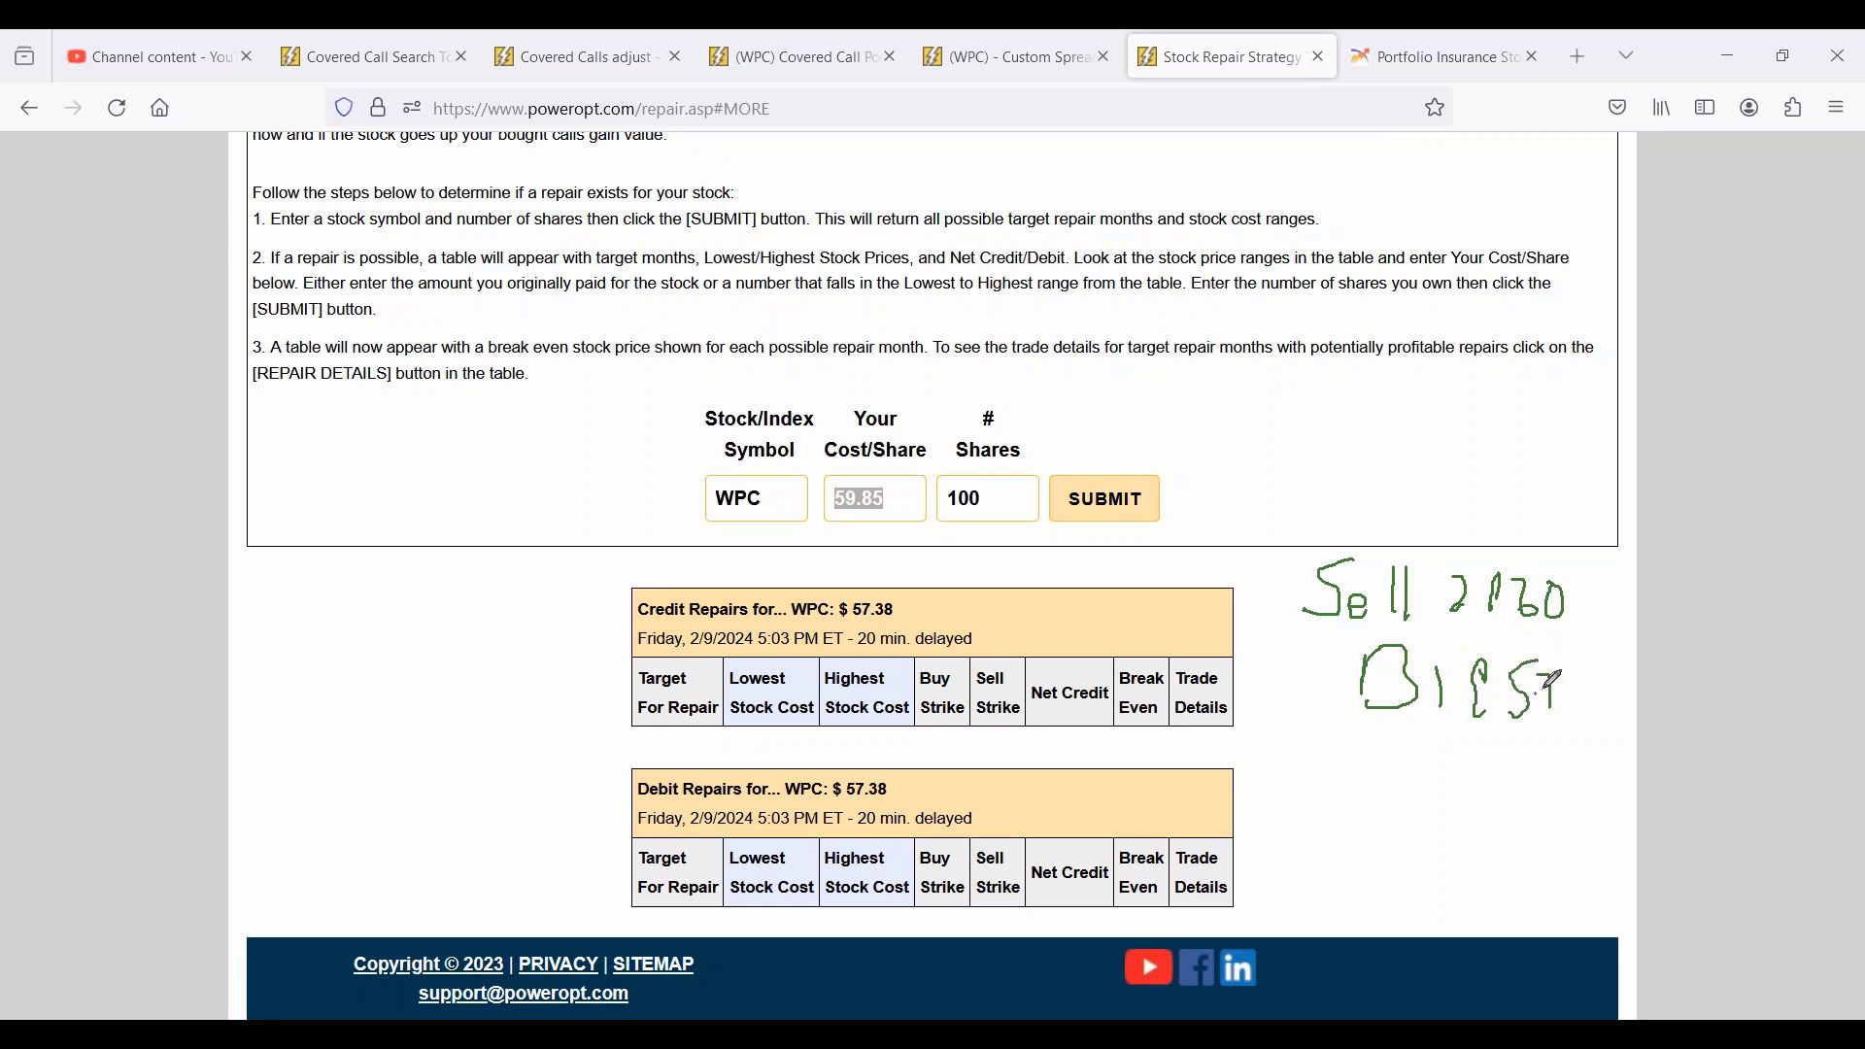
click(1563, 697)
mouse_move(1595, 671)
mouse_down()
mouse_move(1583, 704)
mouse_move(1608, 677)
mouse_up()
mouse_move(1575, 594)
mouse_down()
mouse_move(1647, 596)
mouse_move(1618, 623)
mouse_up()
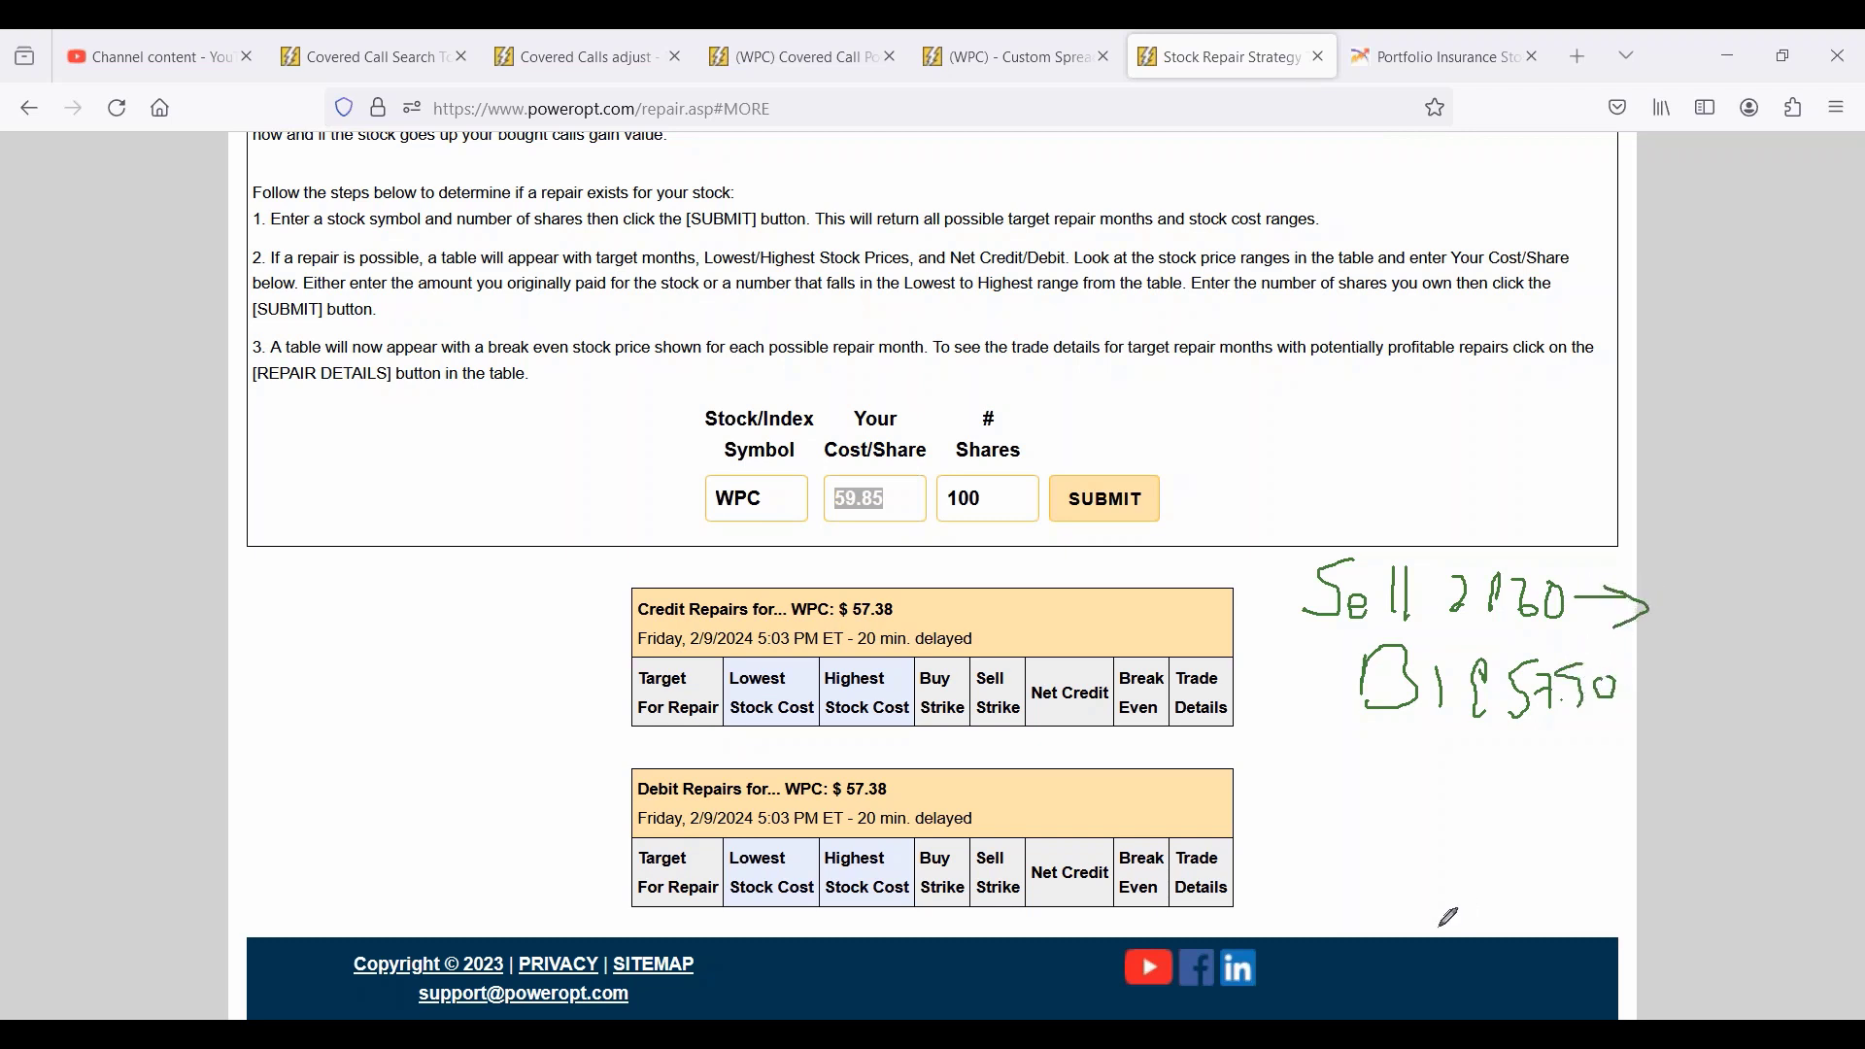
- Sketch the covered call and call spread payoff lines below the handwritten trade, and draw a bracketed arrow linking the two legs
mouse_move(1293, 898)
mouse_down()
mouse_move(1336, 775)
mouse_move(1467, 771)
mouse_up()
mouse_move(1436, 579)
mouse_down()
mouse_move(1465, 575)
mouse_move(1446, 623)
mouse_up()
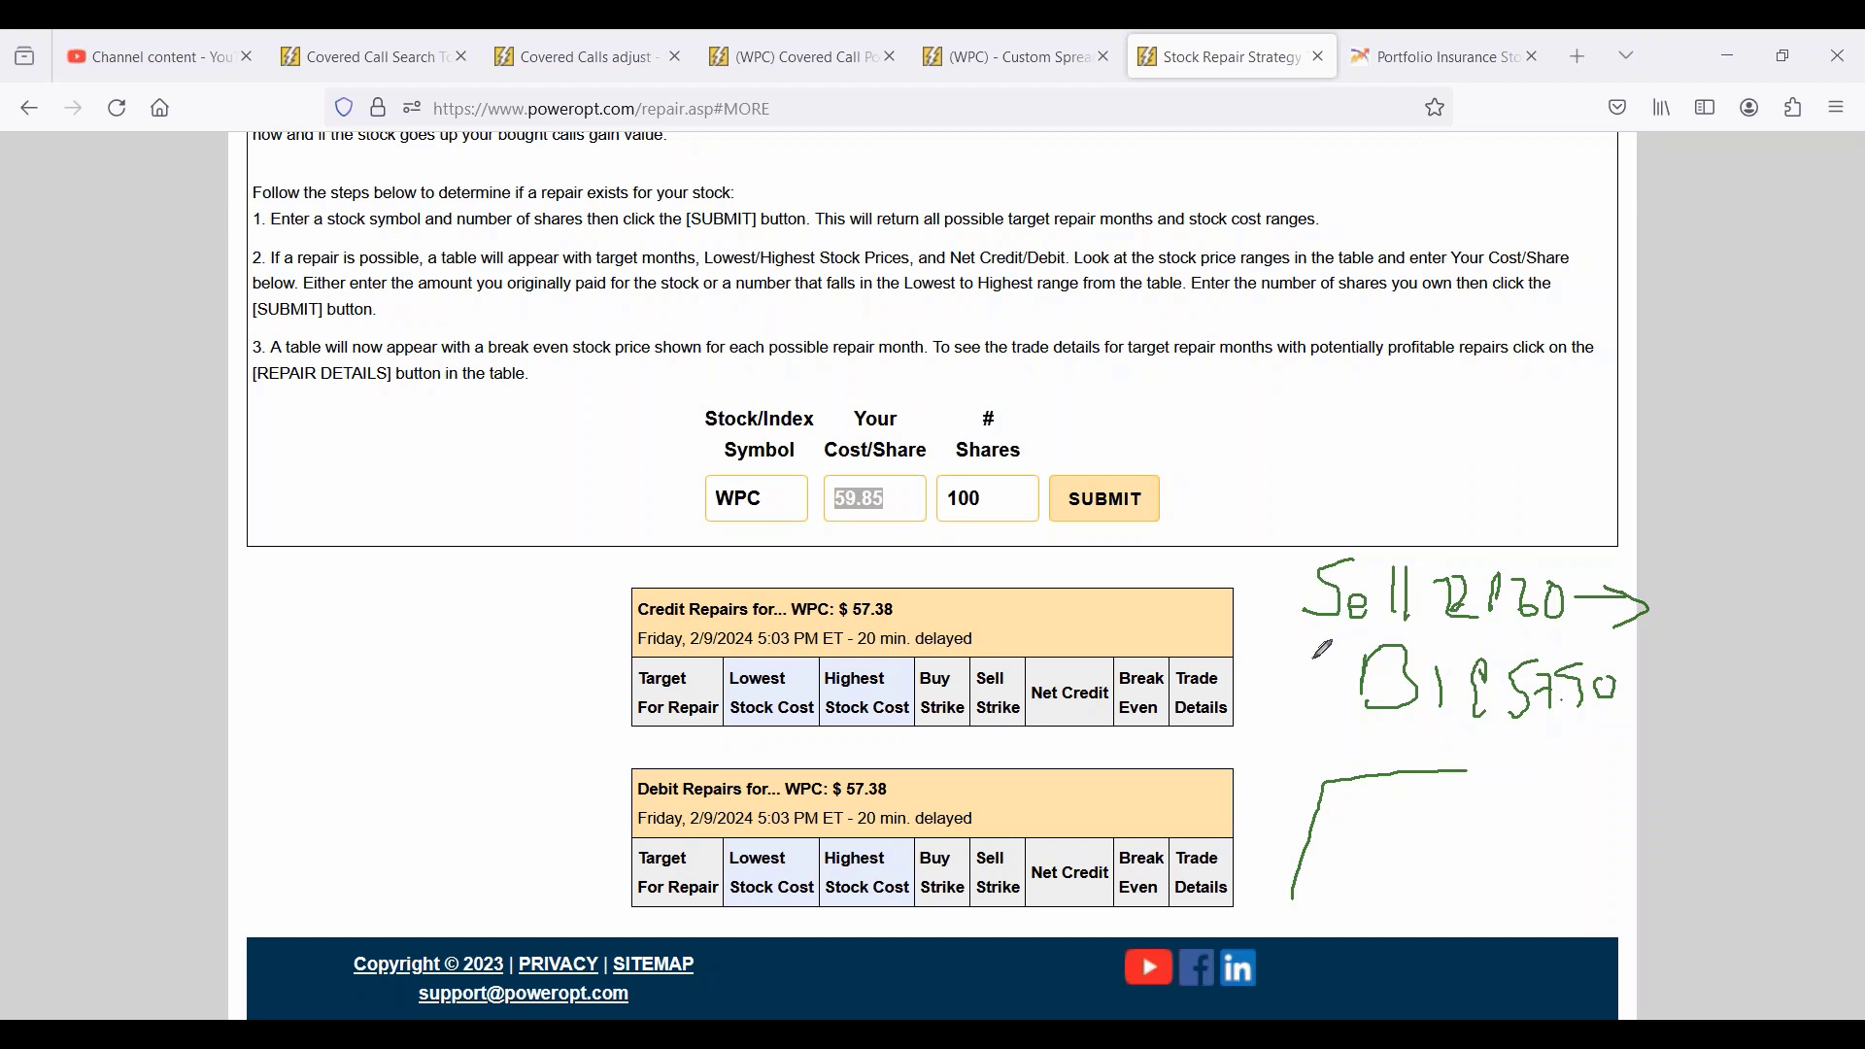
mouse_move(1313, 659)
mouse_down()
mouse_move(1297, 802)
mouse_move(1255, 744)
mouse_move(1263, 774)
mouse_up()
mouse_move(1578, 793)
mouse_down()
mouse_move(1494, 811)
mouse_move(1391, 903)
mouse_move(1329, 915)
mouse_up()
drag(1311, 698, 1353, 695)
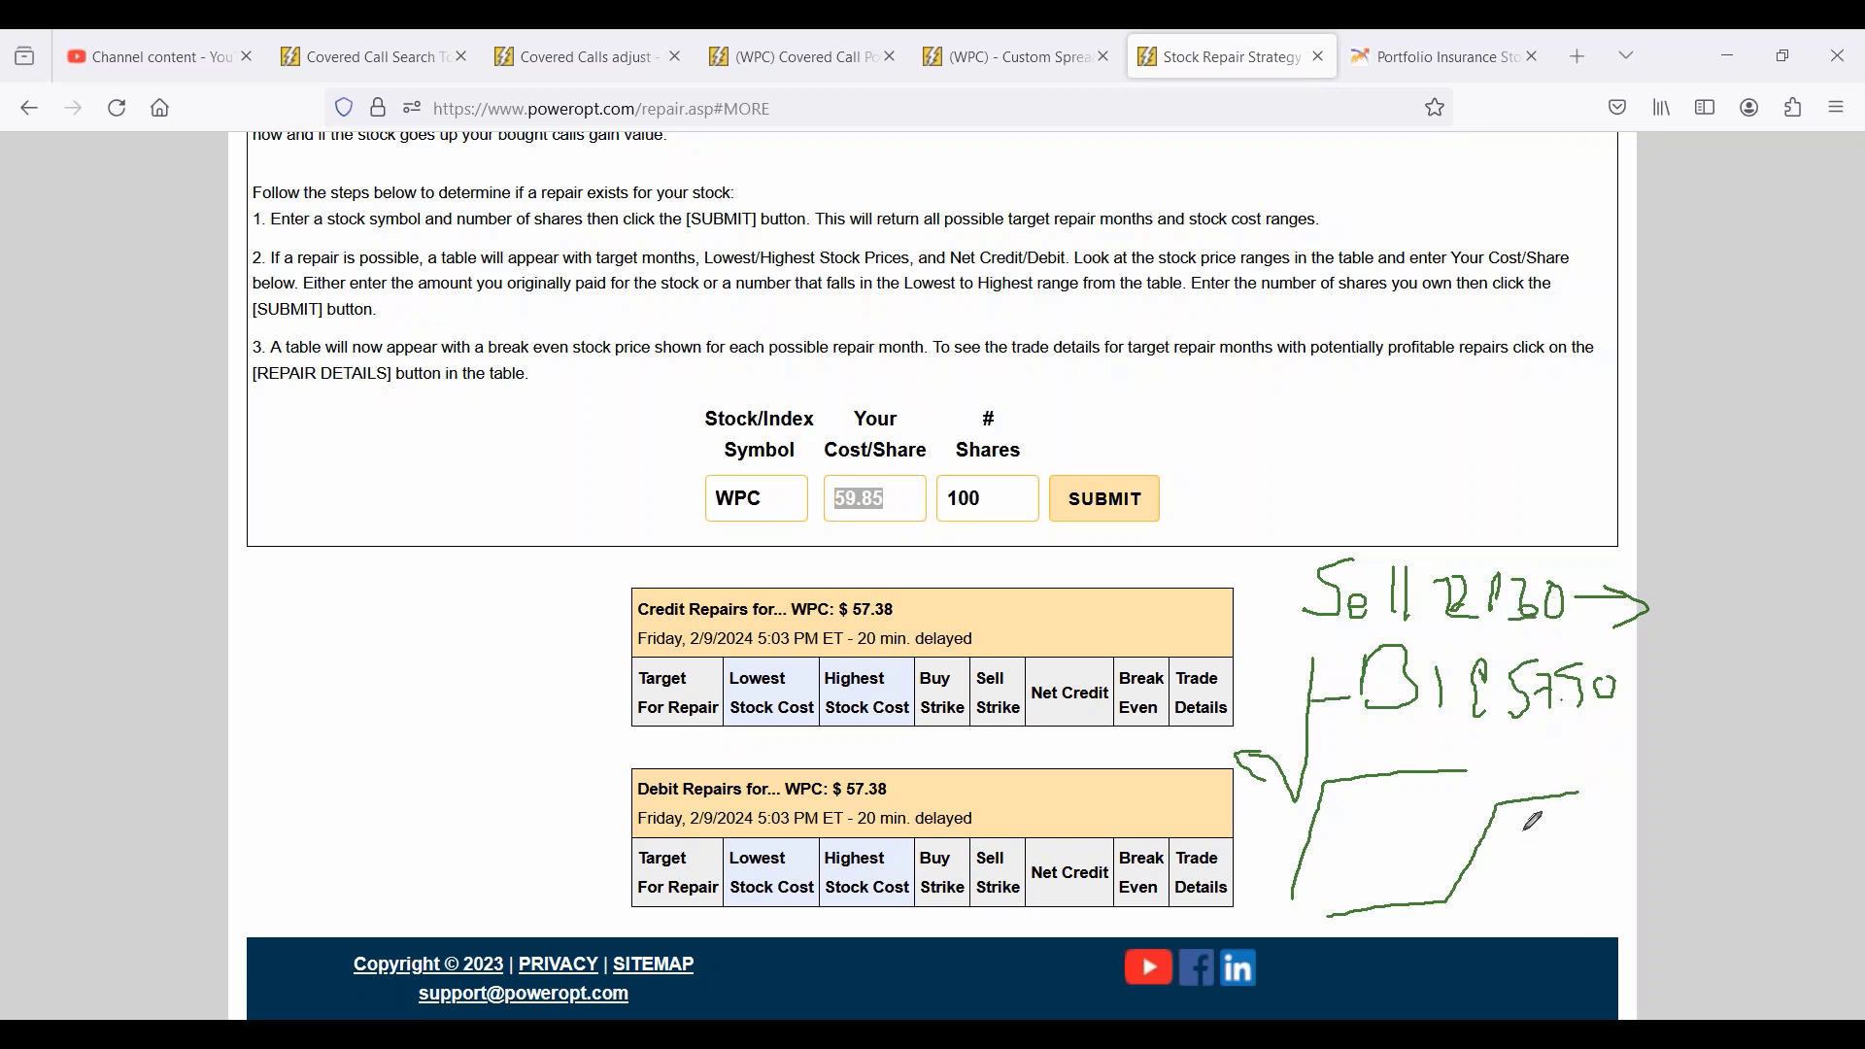
- Label the spread payoff 60, mark the rise on both payoff sketches, and circle beneath the strike columns of the credit repairs table
mouse_move(1506, 766)
mouse_down()
mouse_move(1495, 785)
mouse_move(1522, 779)
mouse_up()
drag(1286, 886, 1411, 758)
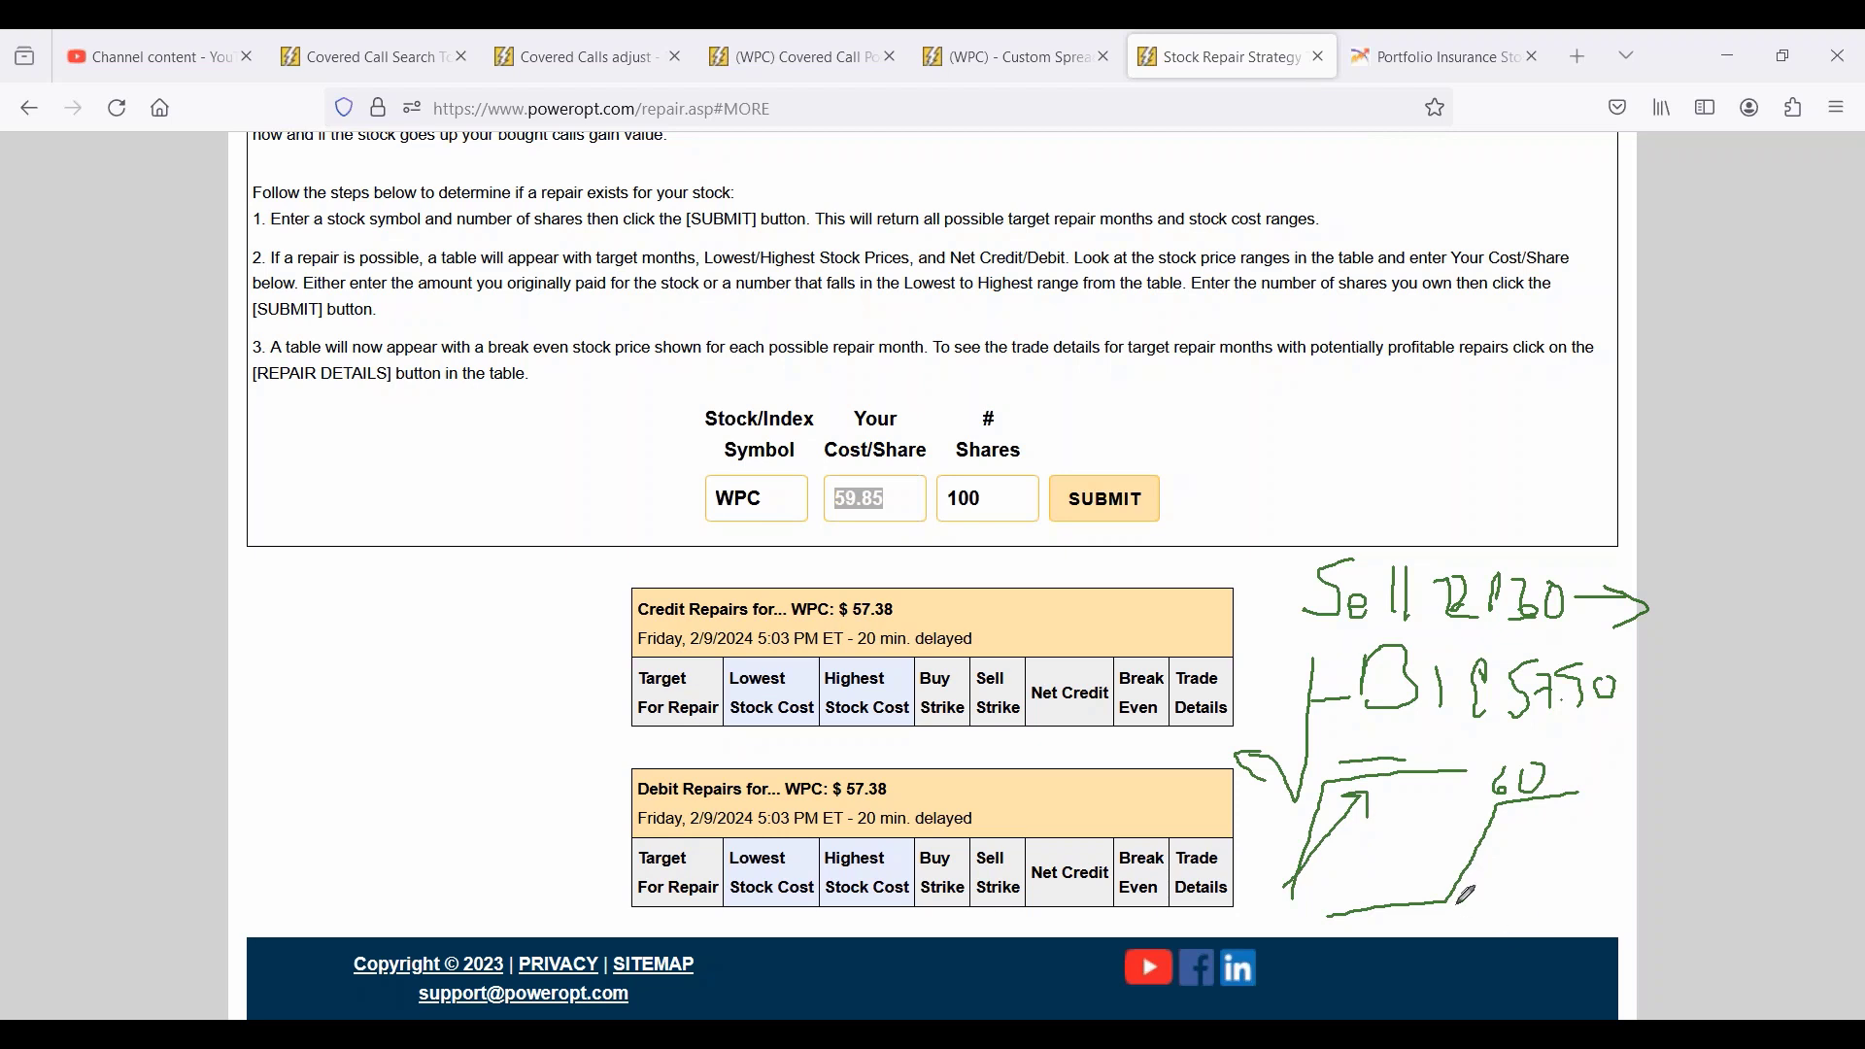
mouse_move(1437, 902)
mouse_down()
mouse_move(1439, 860)
mouse_move(1511, 806)
mouse_move(1551, 843)
mouse_move(1472, 909)
mouse_move(1440, 896)
mouse_move(1504, 785)
mouse_move(1615, 753)
mouse_up()
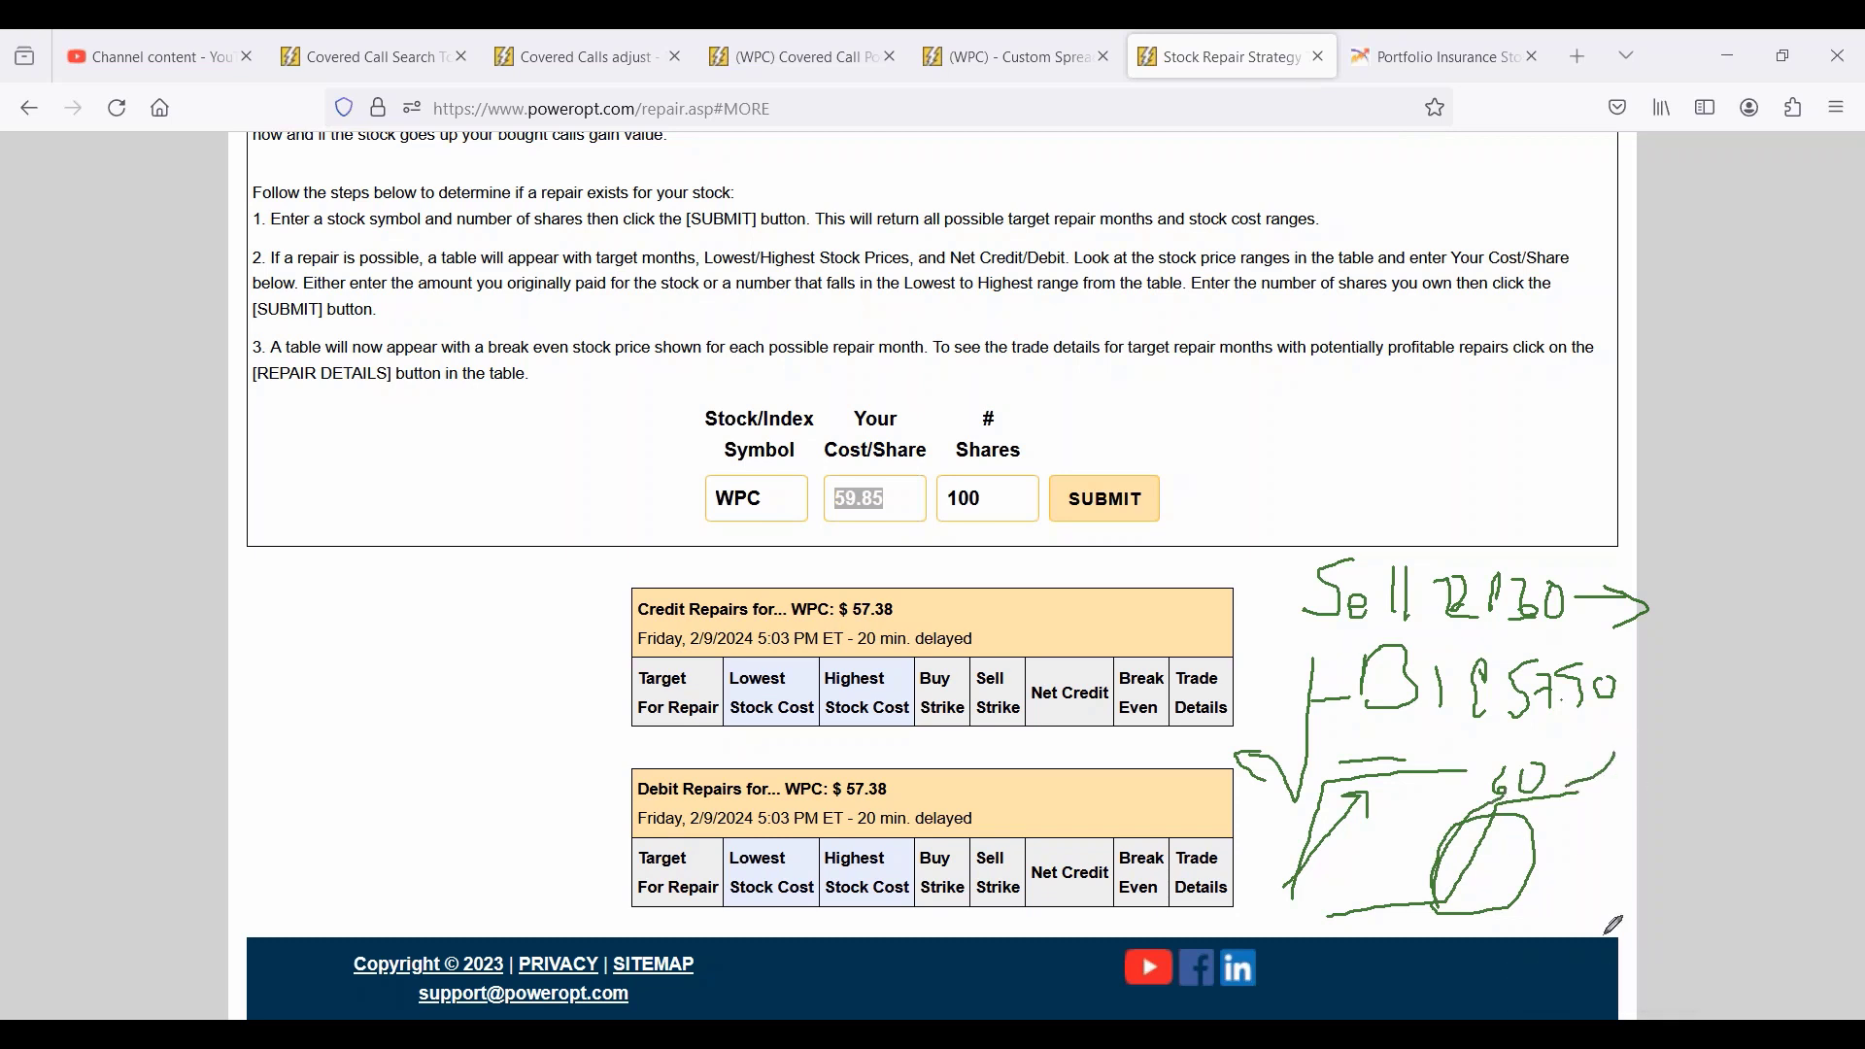
mouse_move(1372, 777)
mouse_down()
mouse_move(1357, 761)
mouse_move(1404, 757)
mouse_up()
drag(879, 732, 955, 764)
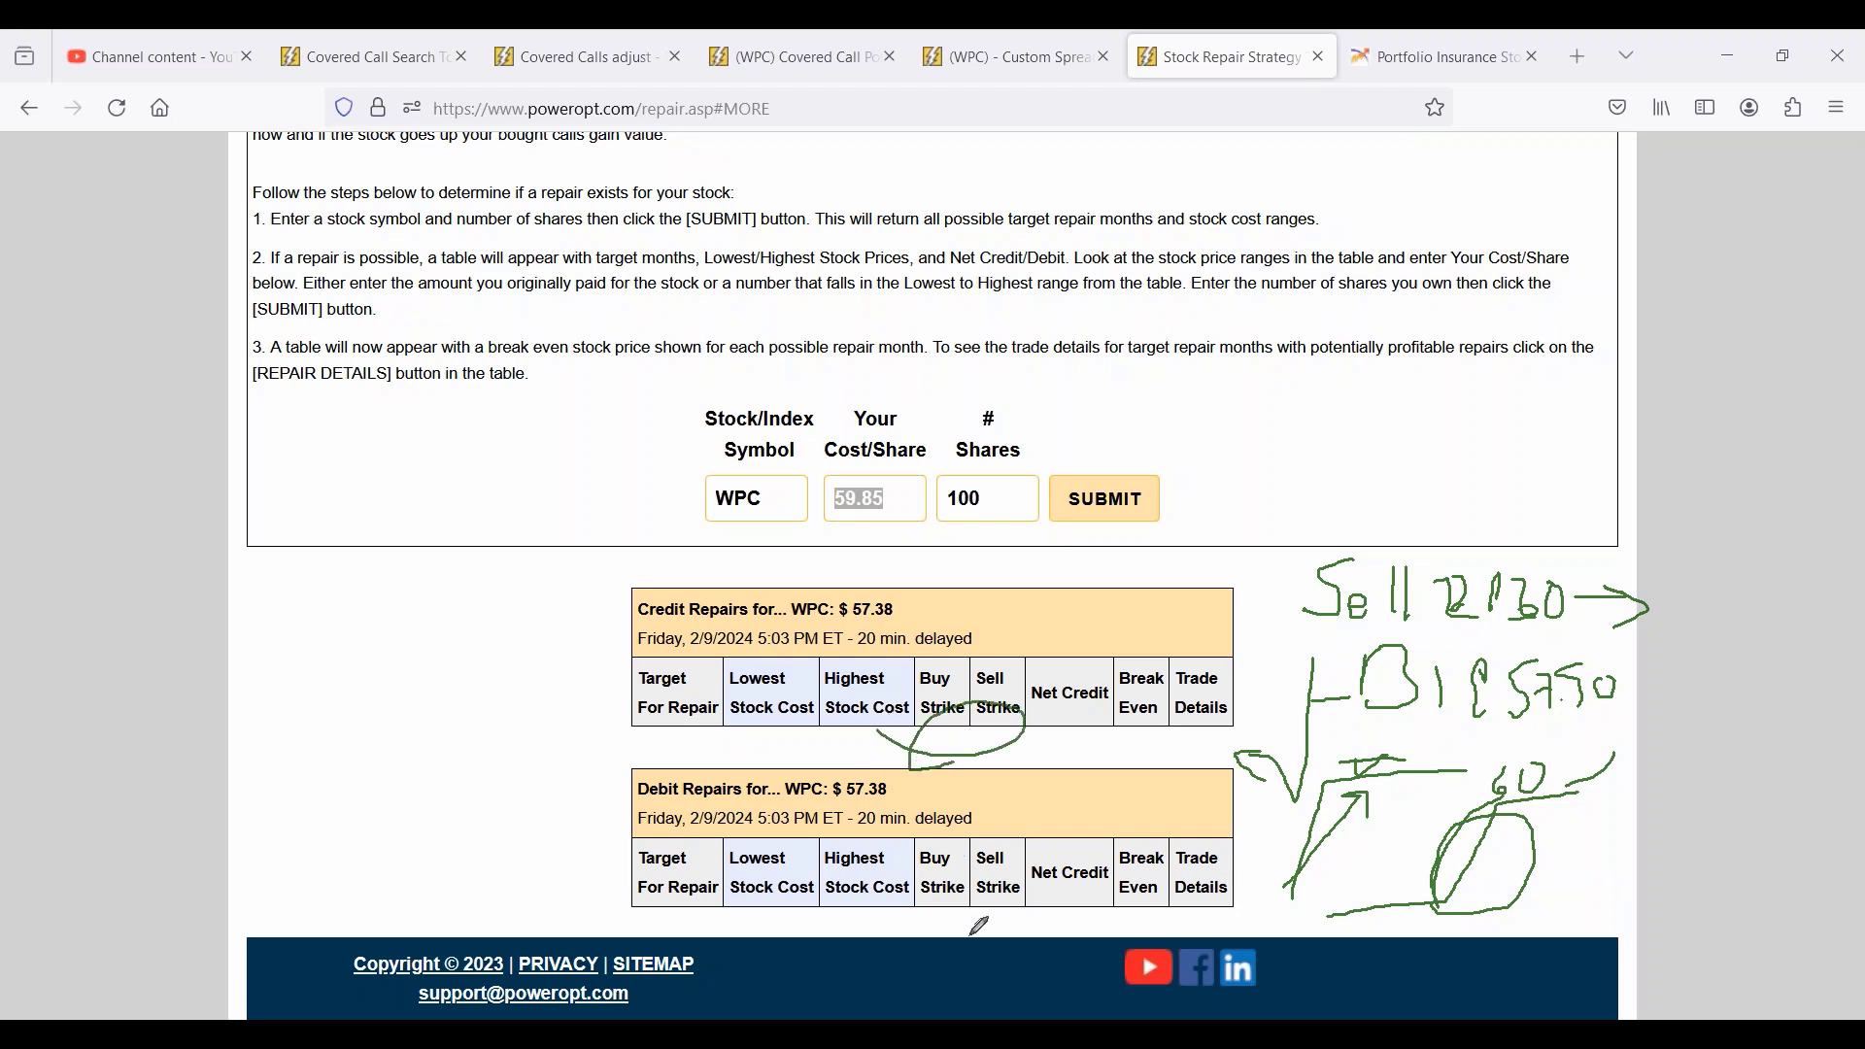